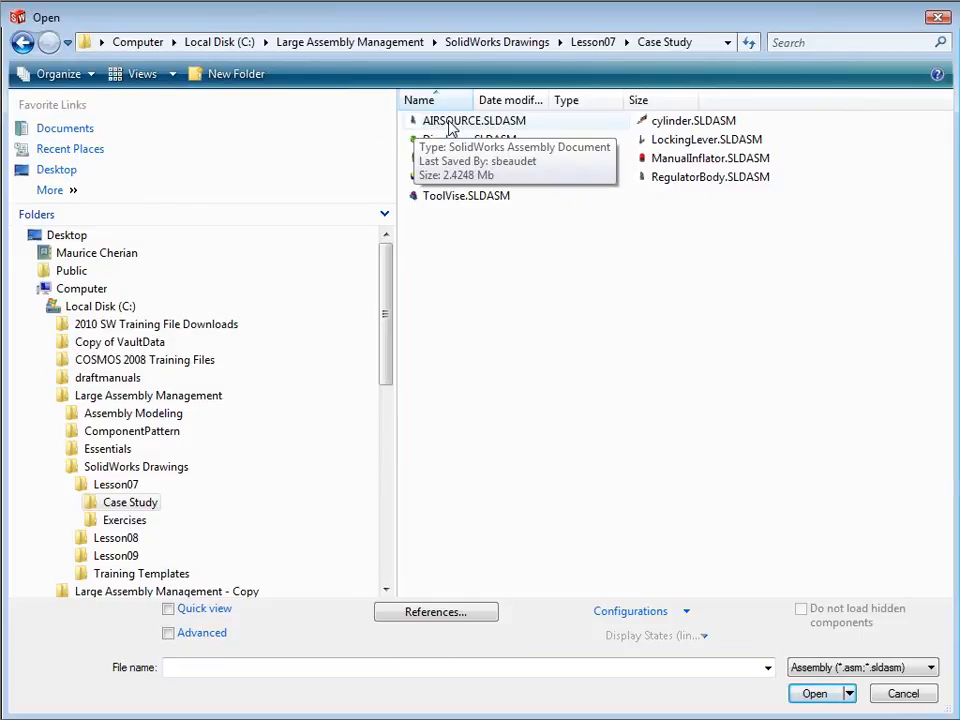
Open AIRSOURCE.SLDASM from the Case Study folder with the Lightweight option enabled.
left_click(450, 125)
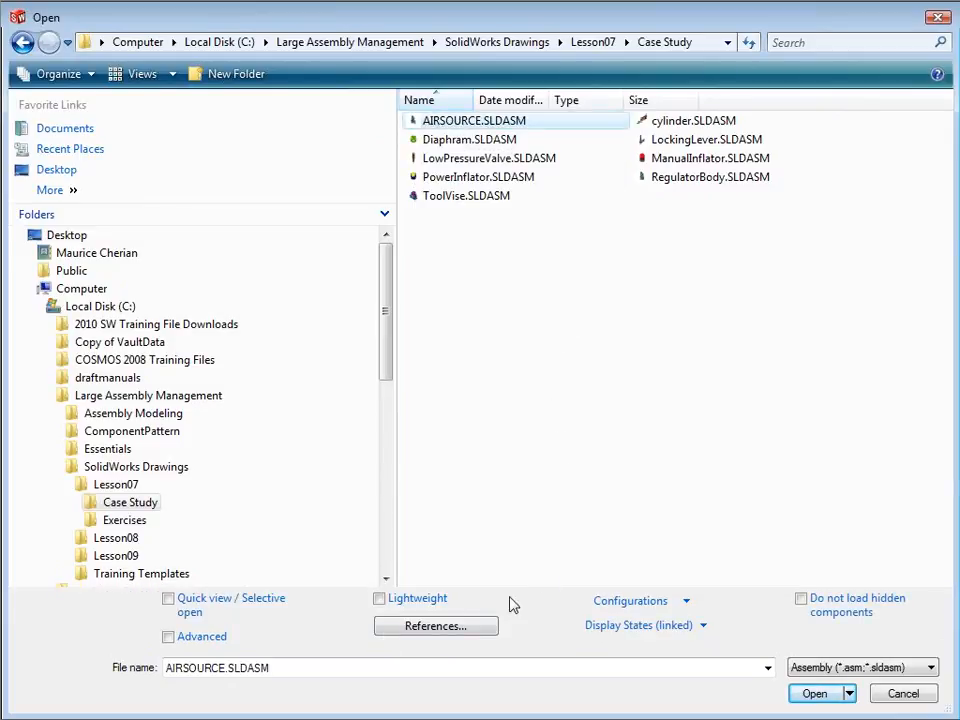
left_click(380, 600)
left_click(818, 699)
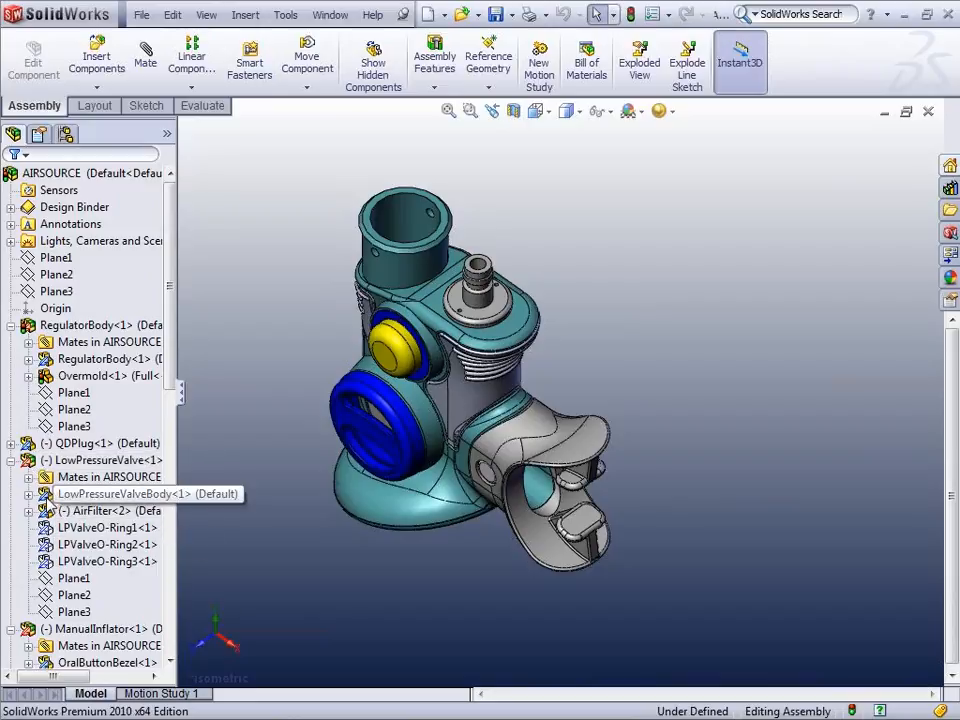
Expand the lightweight RegulatorBody part in the feature tree, examine its listed items and select it in the model.
left_click(29, 359)
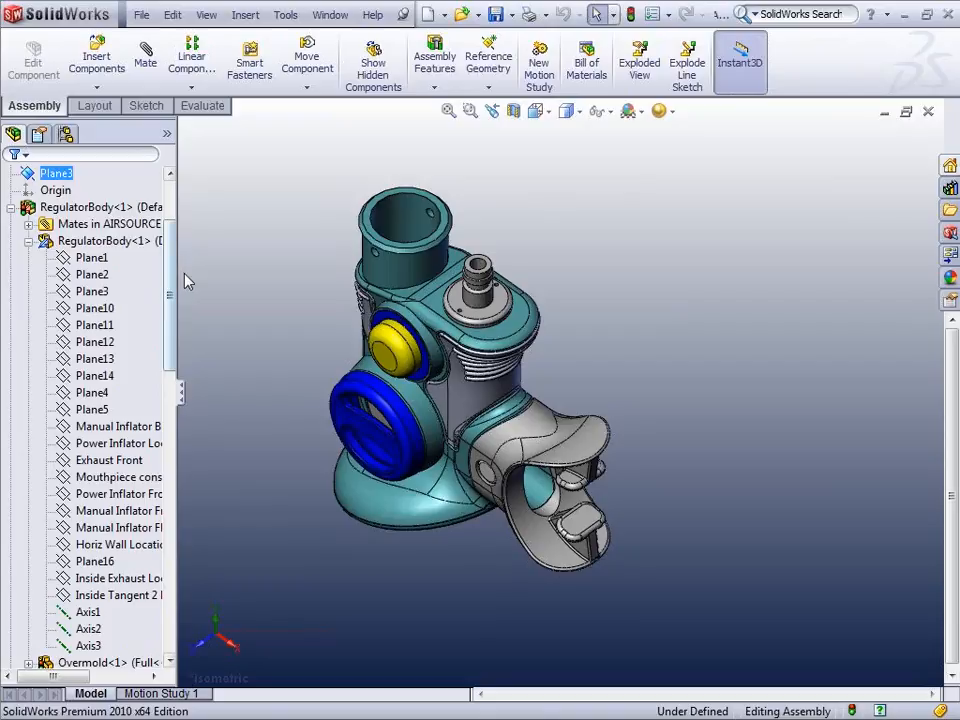
scroll(173, 279, "down", 1)
mouse_move(173, 279)
left_mouse_down()
mouse_move(178, 313)
mouse_move(178, 270)
left_mouse_up()
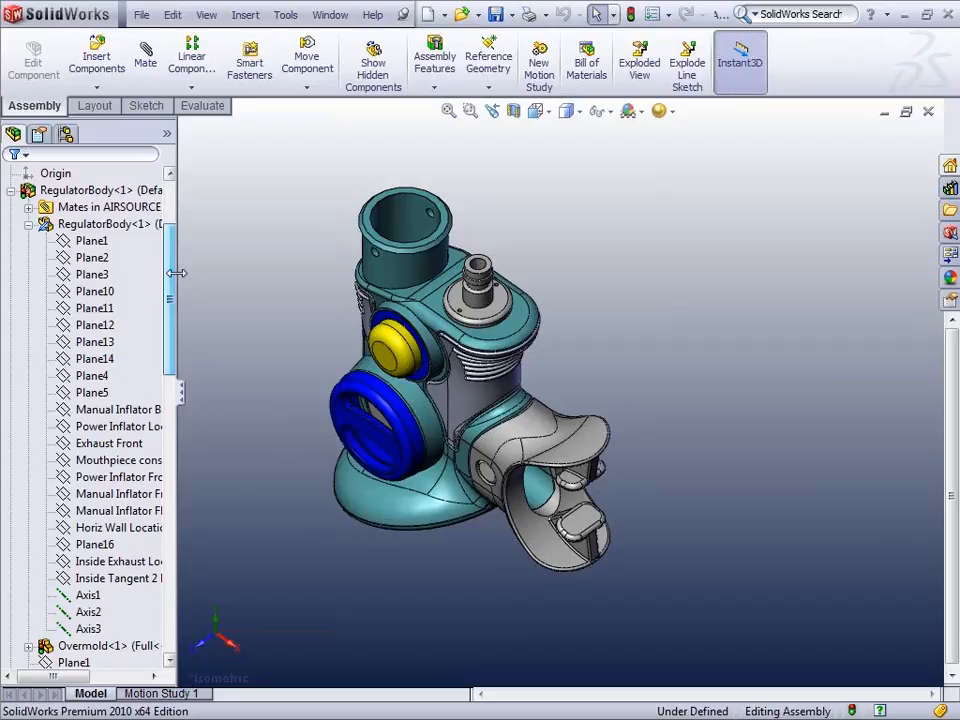
left_click(106, 227)
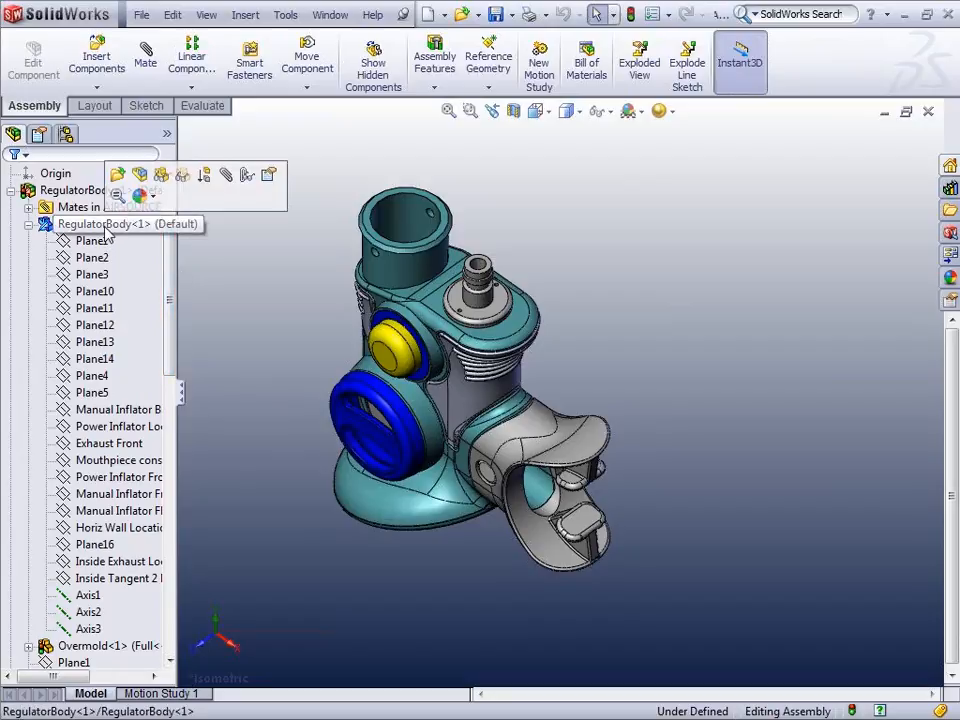
middle_click_drag(253, 369, 268, 328)
scroll(440, 431, "down", 2)
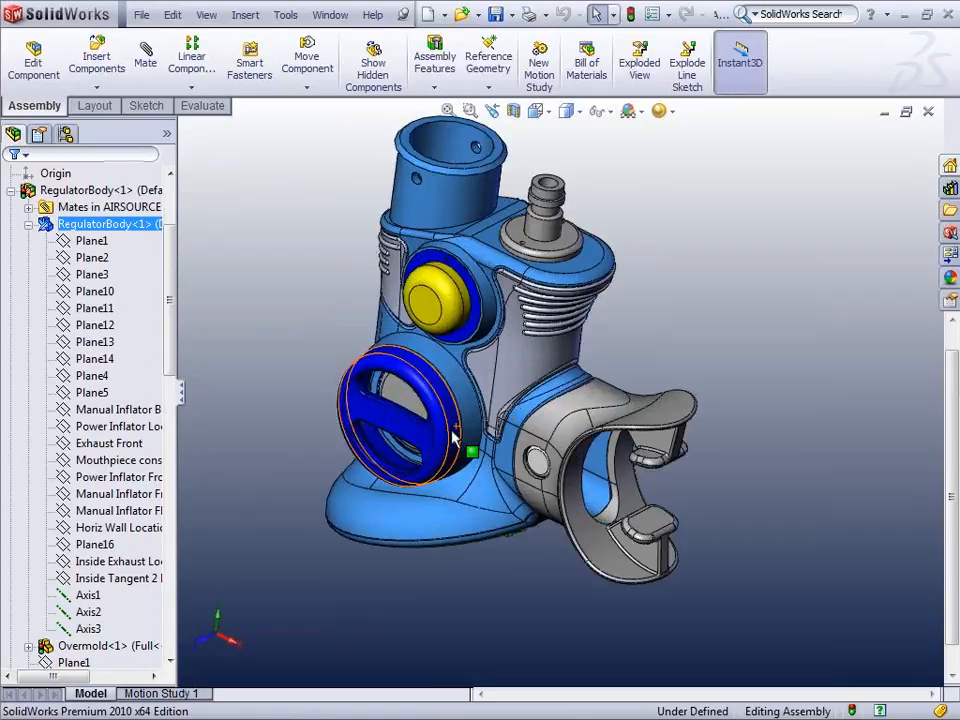
Resolve the RegulatorBody part through its lower base face, review its full feature list and collapse it.
left_click(446, 523)
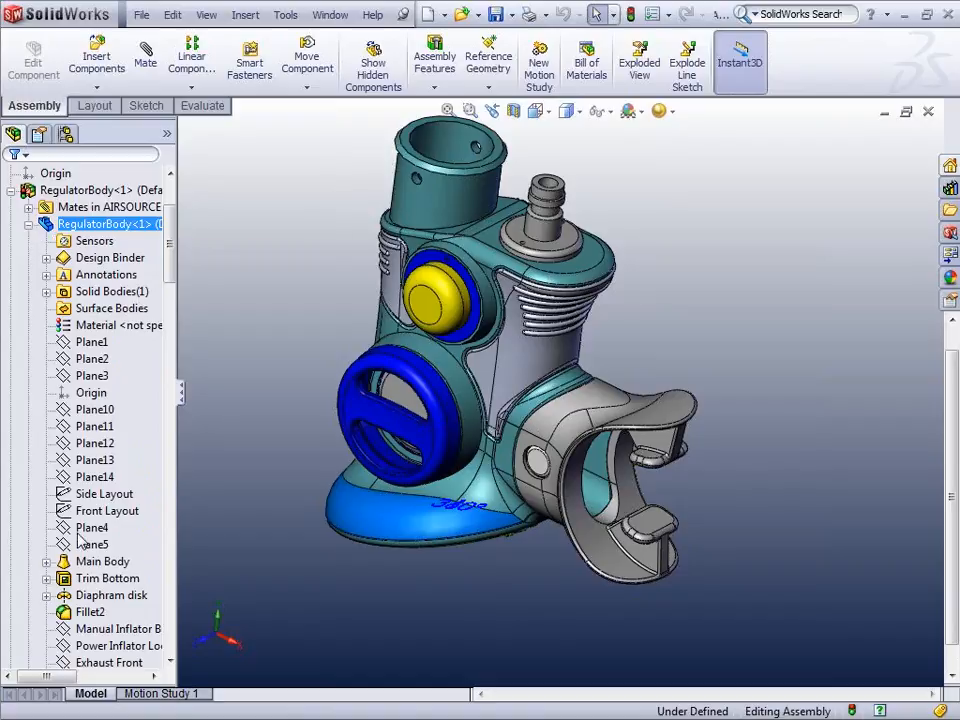
left_click(28, 224)
left_click(28, 224)
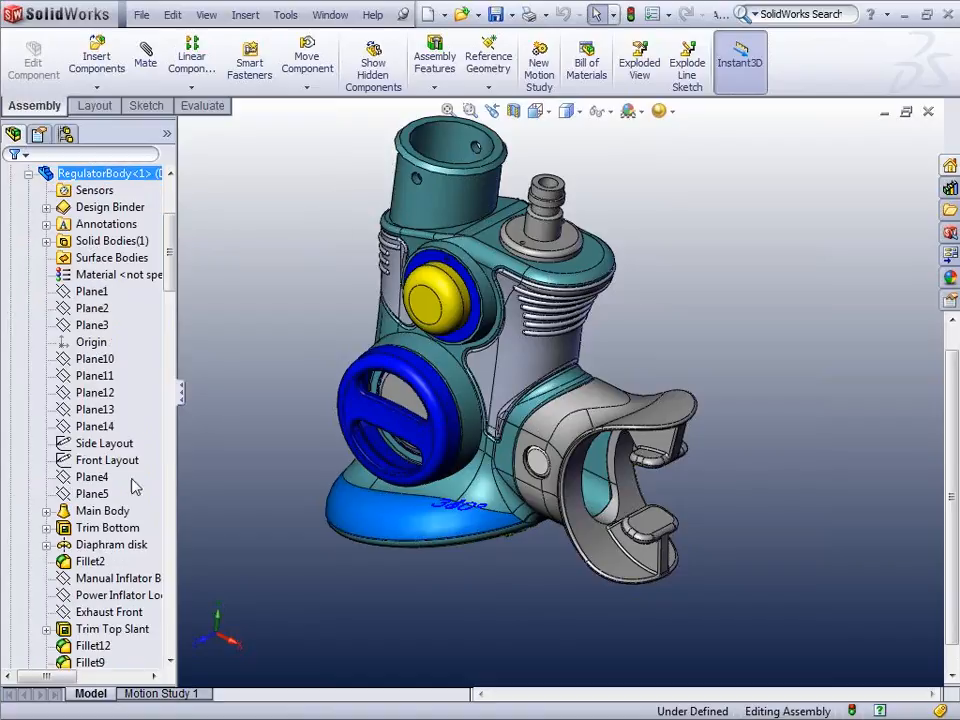
left_click(28, 174)
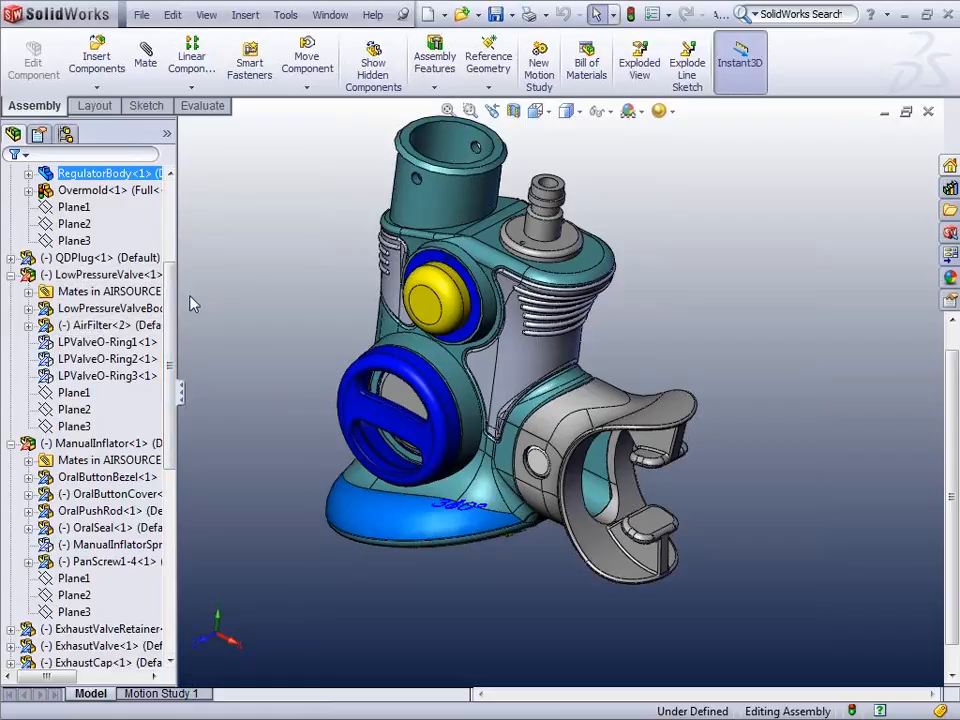
Collapse the LowPressureValve subassembly, set all lightweight components of the AIRSOURCE assembly to resolved and review the tree.
left_click(10, 274)
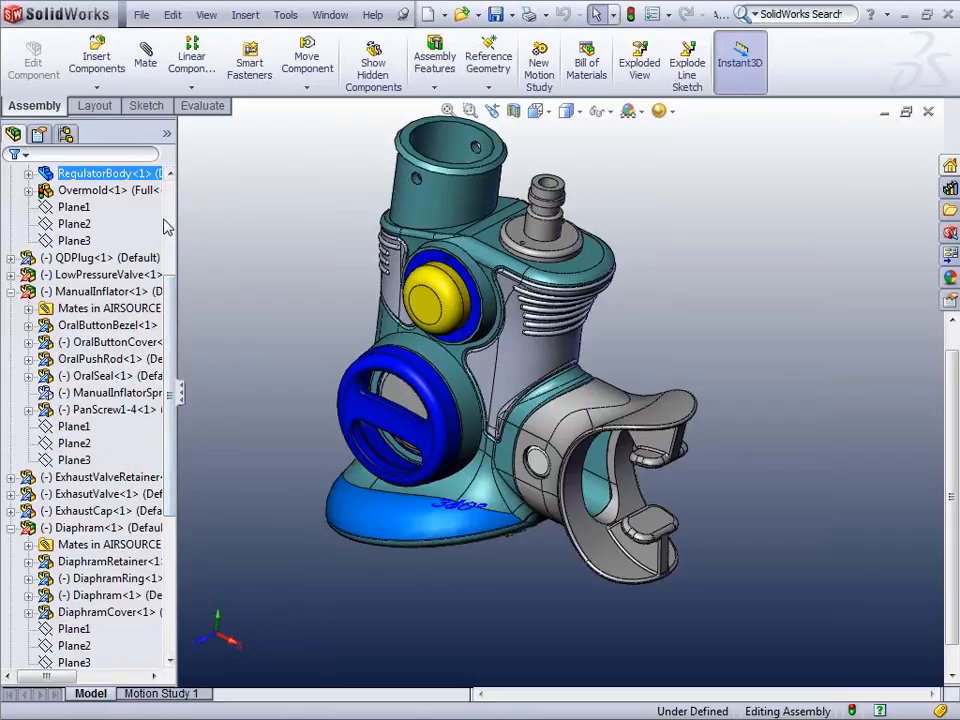
scroll(168, 215, "up", 4)
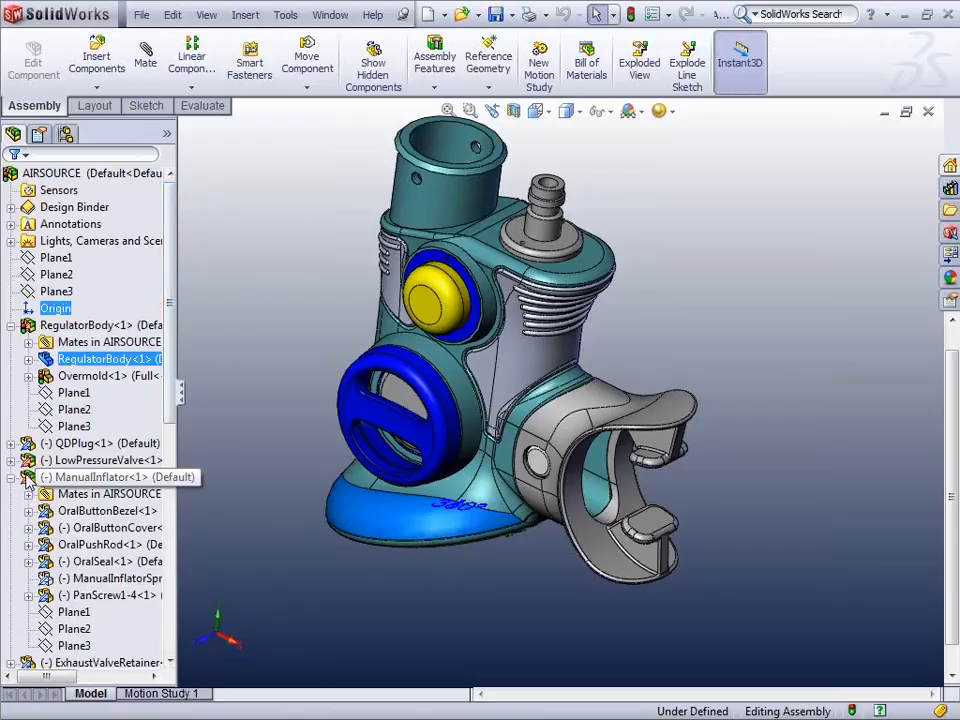
right_click(70, 176)
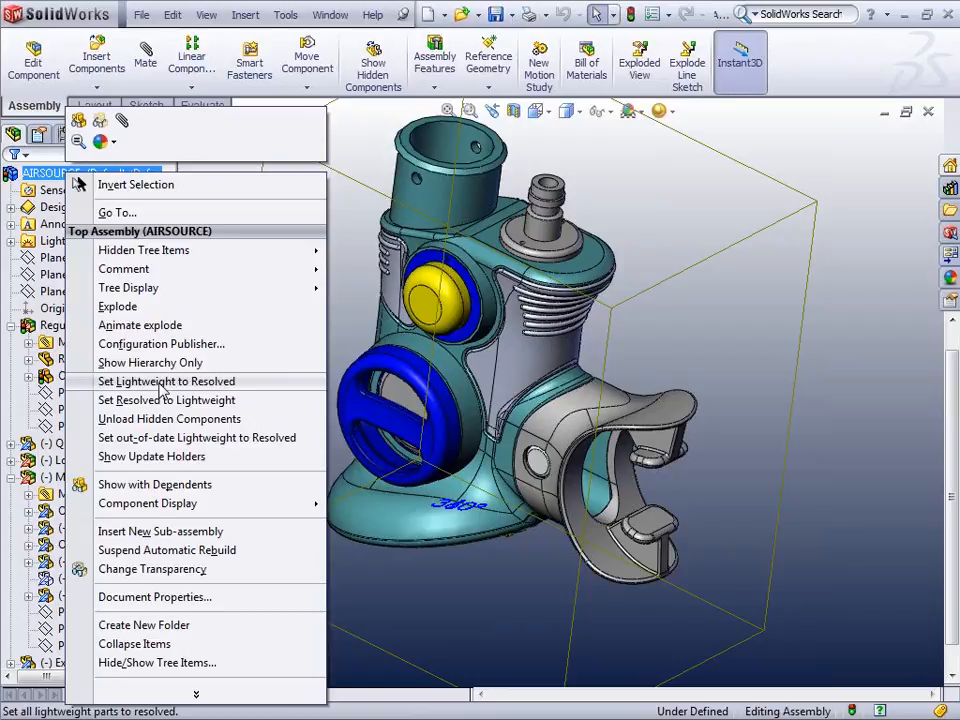
left_click(160, 384)
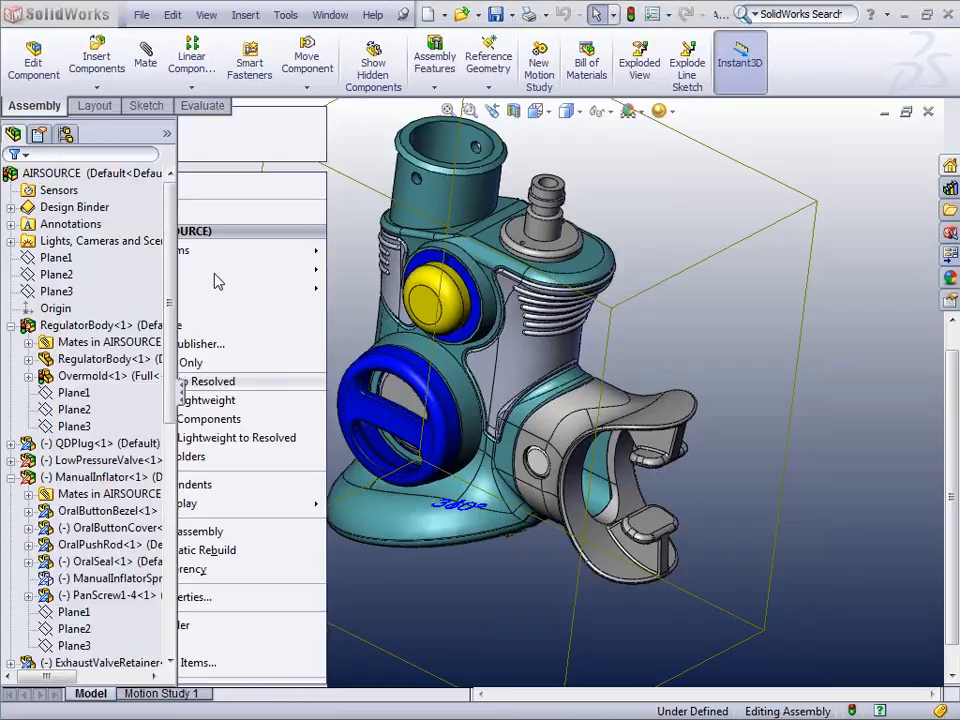
left_click(502, 393)
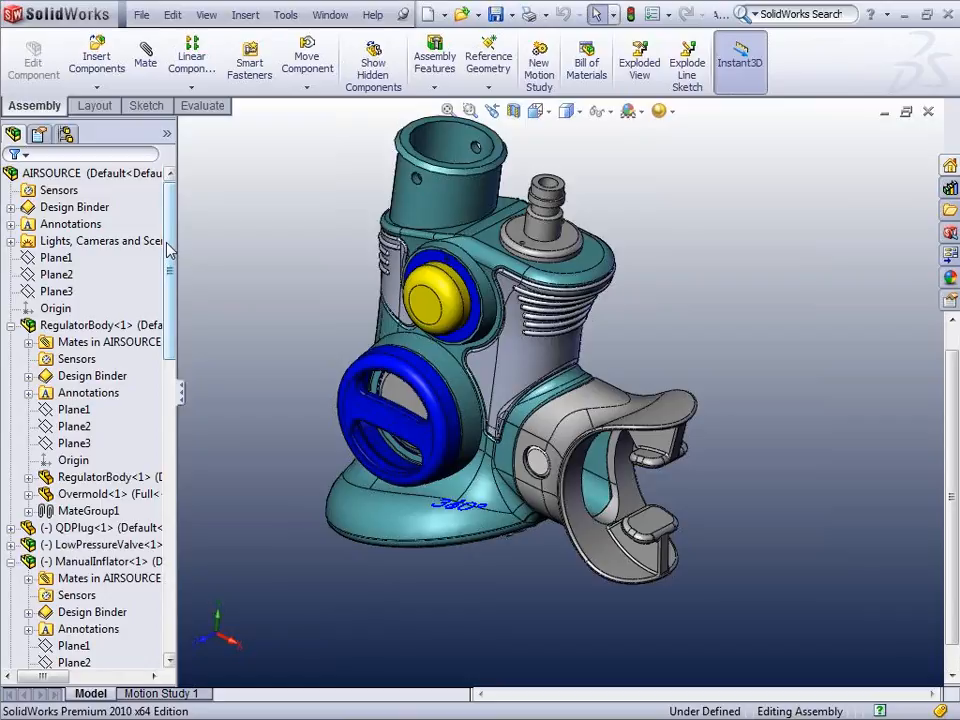
left_click_drag(169, 243, 171, 297)
left_click_drag(170, 373, 171, 300)
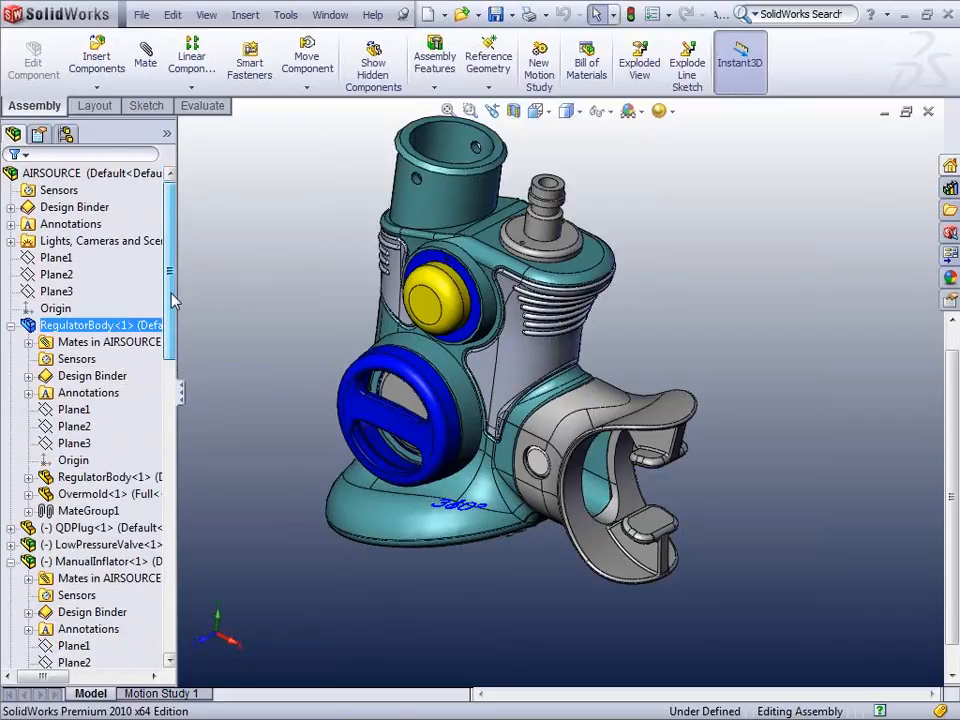
Set all resolved components of the AIRSOURCE assembly back to lightweight without saving the affected documents.
right_click(60, 176)
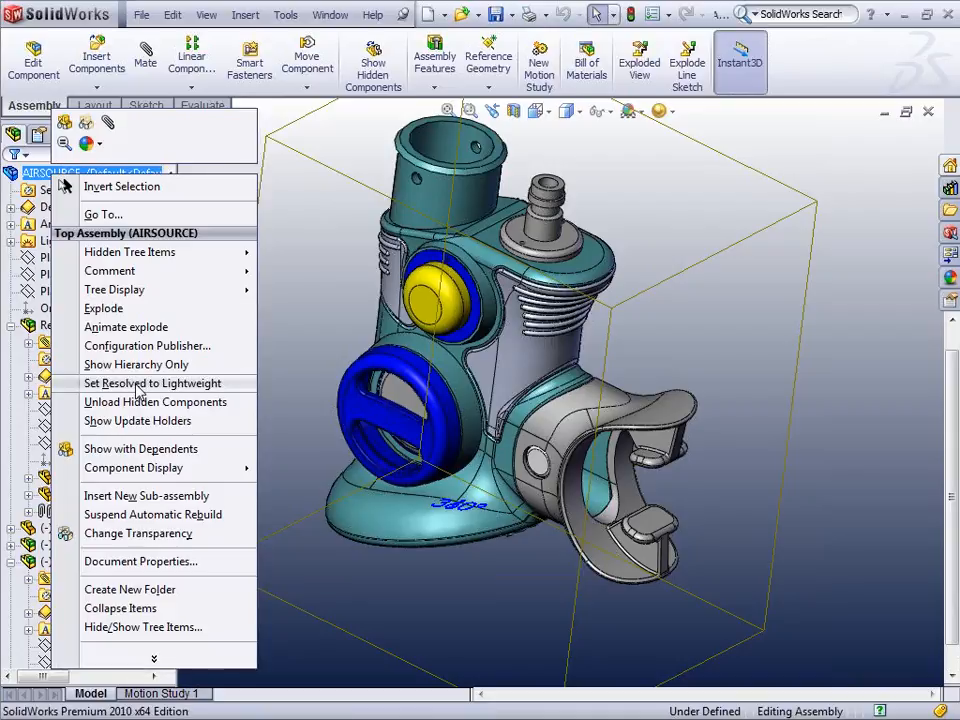
left_click(138, 385)
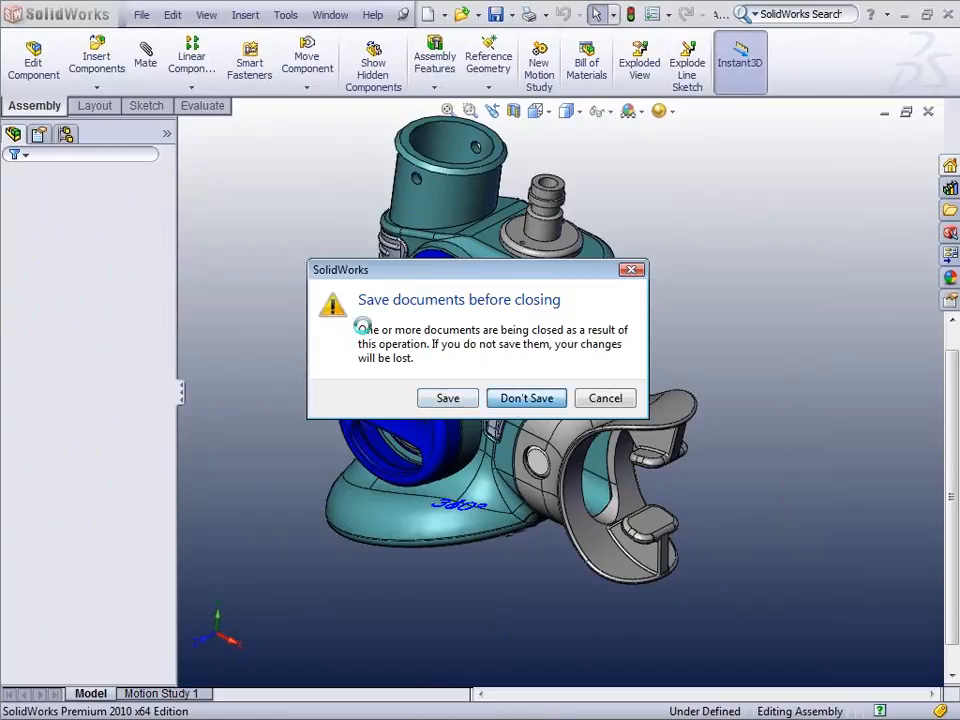
left_click(527, 400)
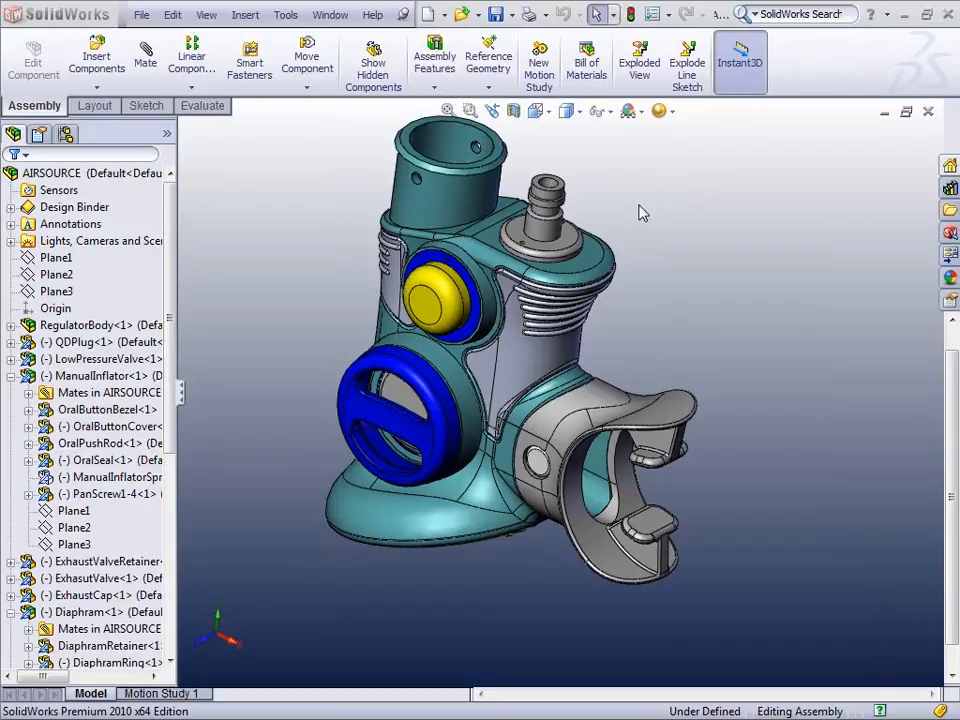
Switch to the PowerPoint slide on Lightweight Components, read it and return to SolidWorks.
key("alt+Tab")
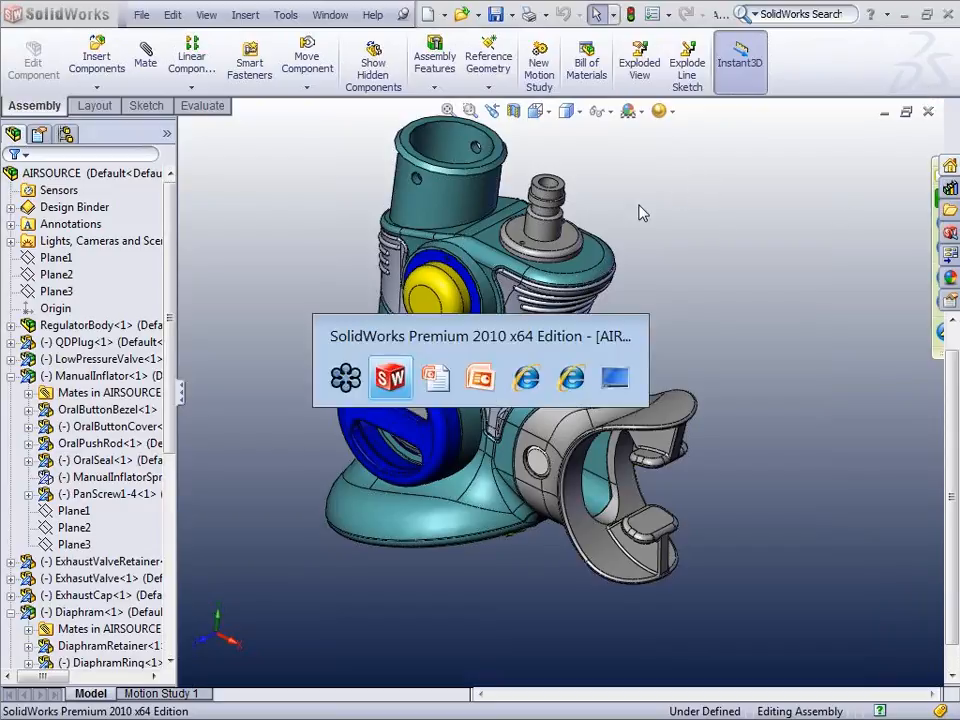
key("alt+Tab")
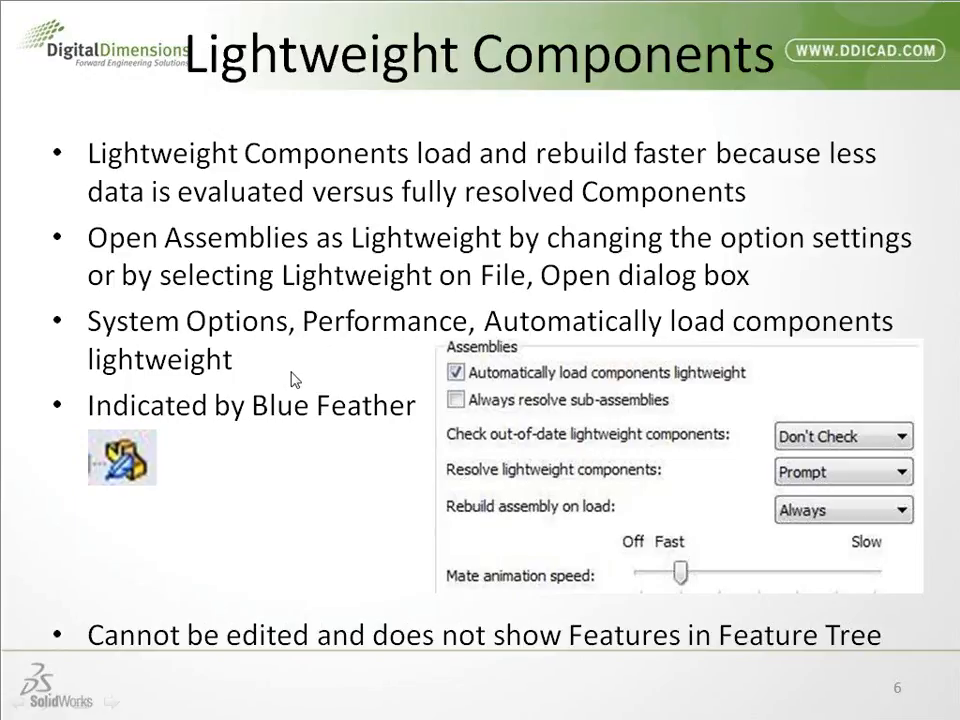
key("alt+Tab")
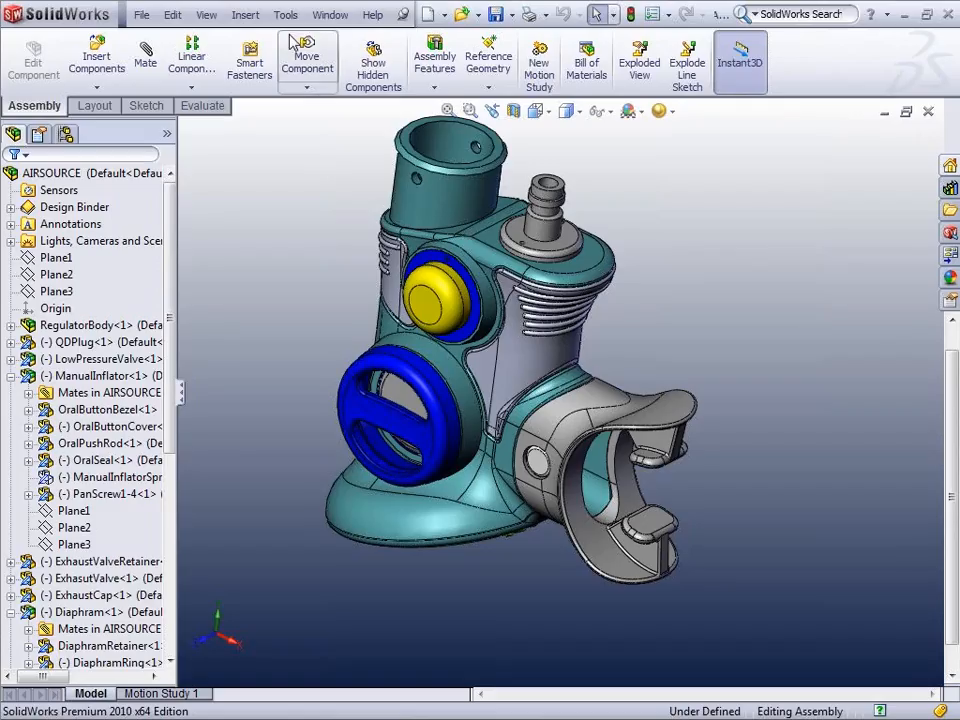
left_click(287, 16)
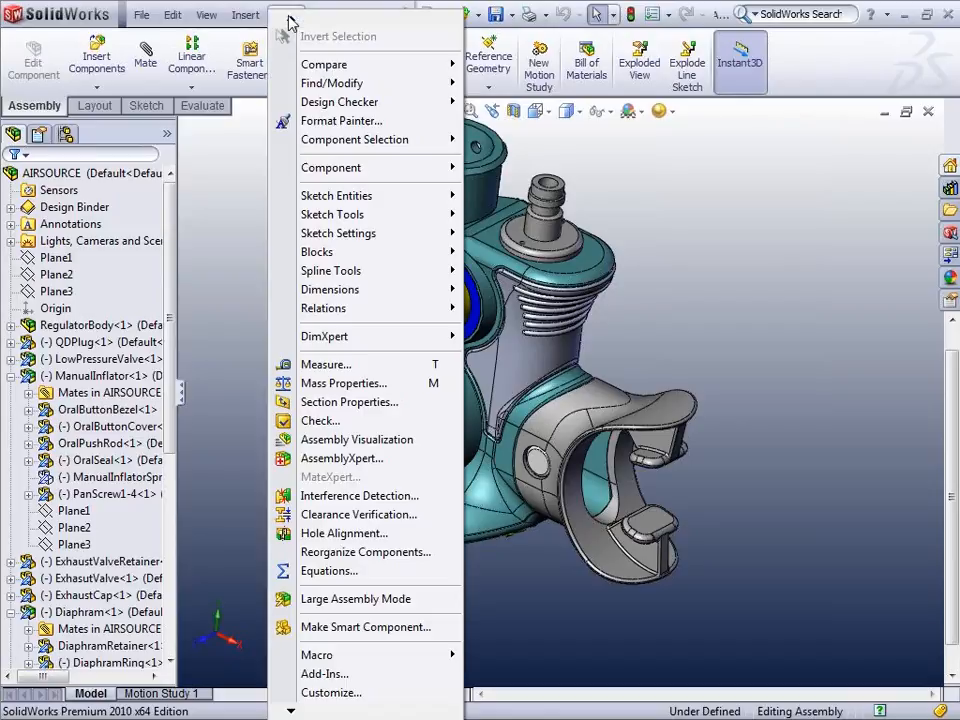
left_click(316, 691)
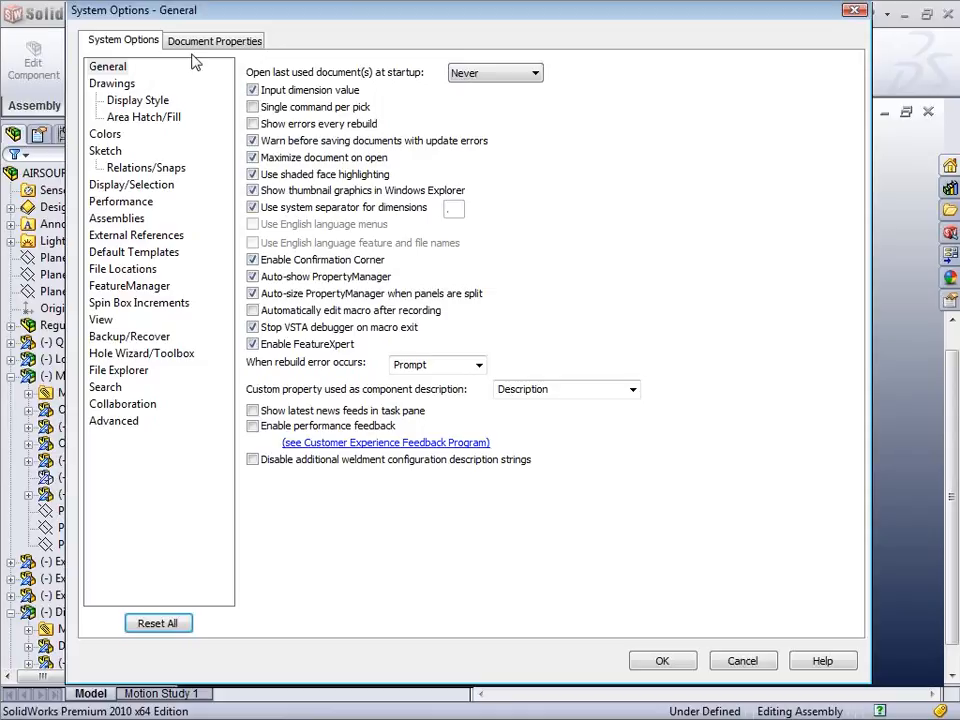
left_click(748, 663)
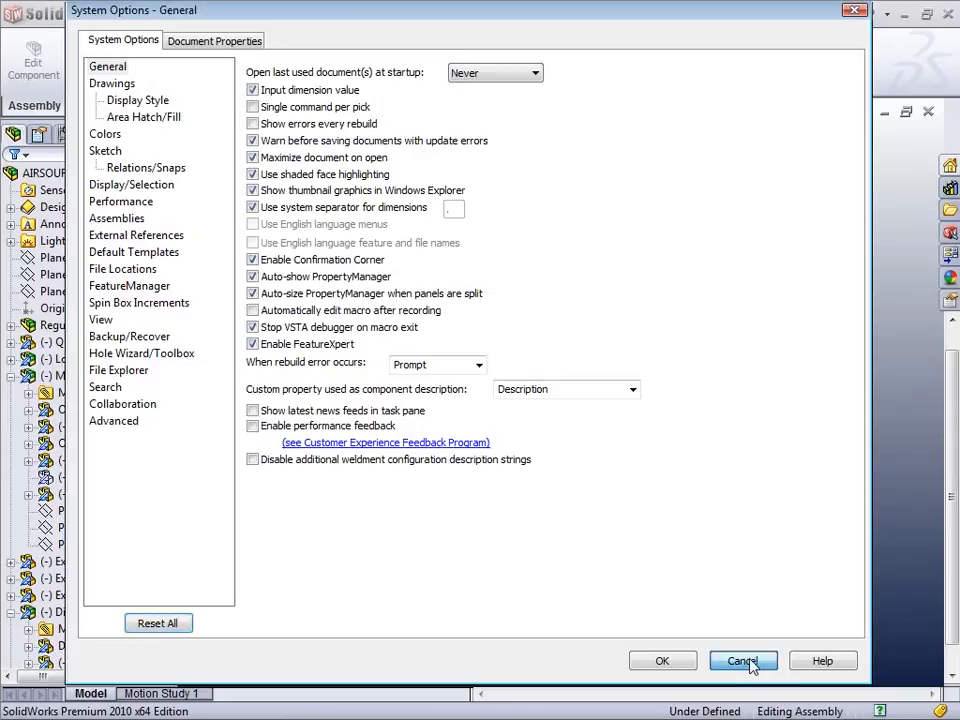
In the Performance system options, enable automatic lightweight component loading and keep Rebuild assembly on load at Prompt.
left_click(668, 14)
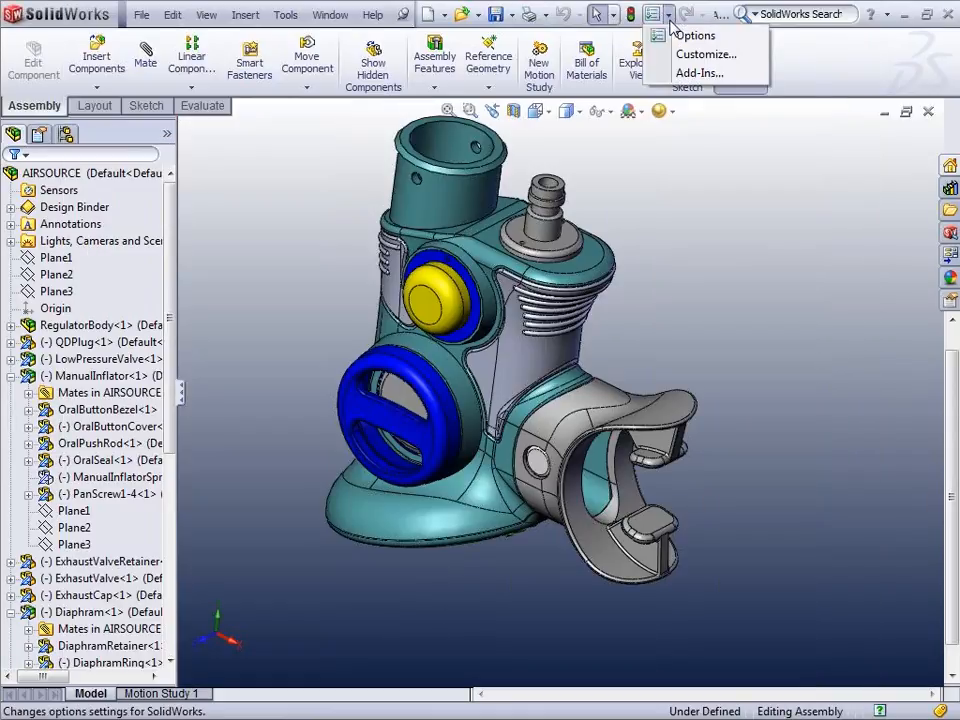
left_click(692, 35)
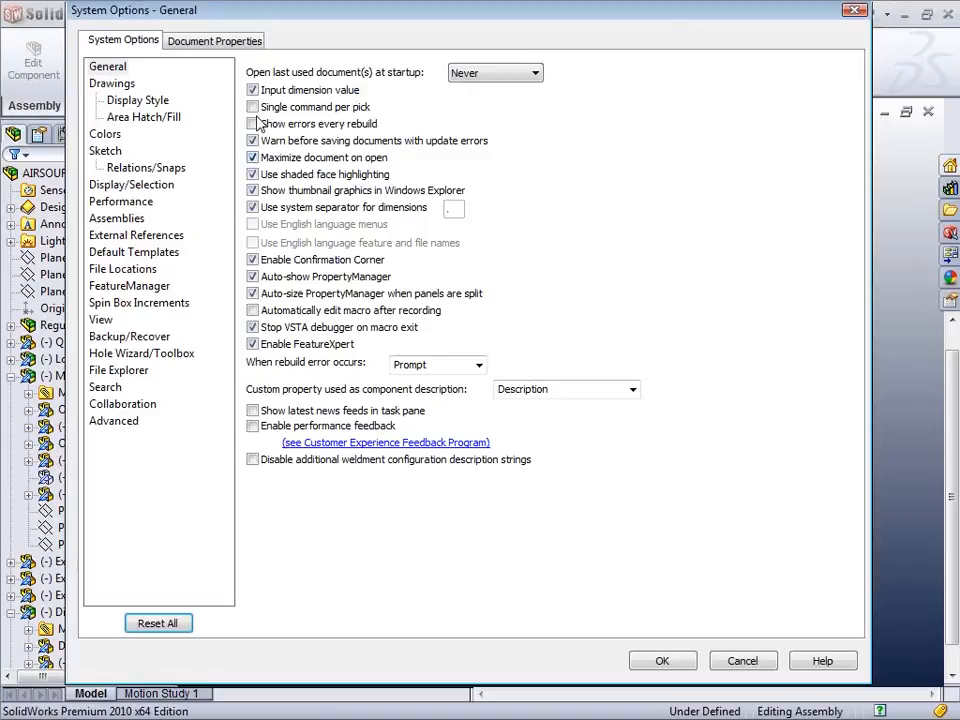
left_click(121, 202)
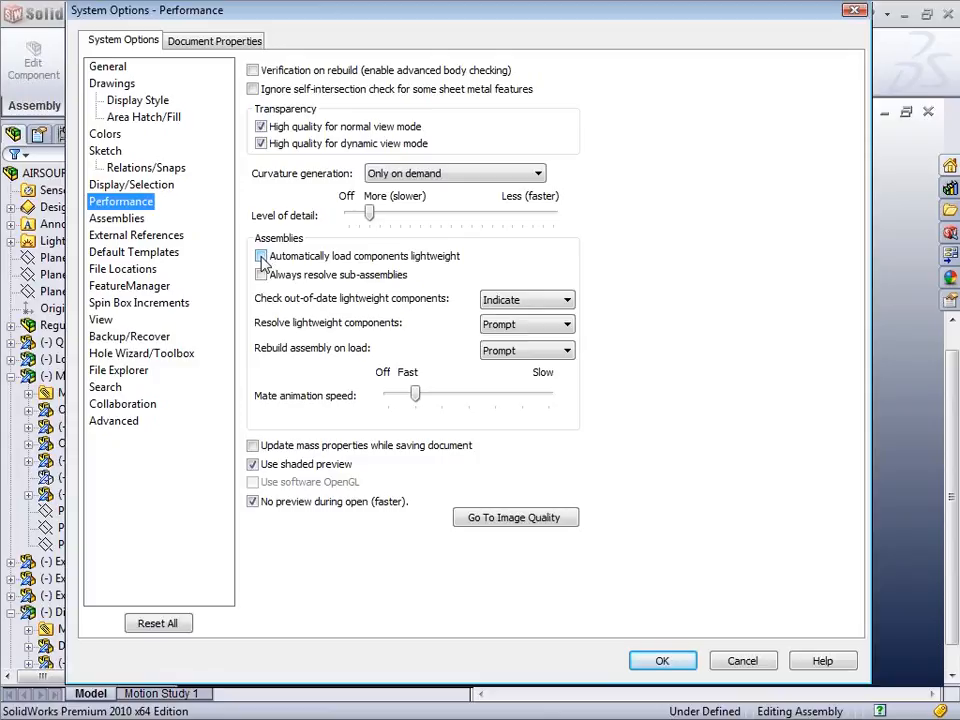
left_click(261, 257)
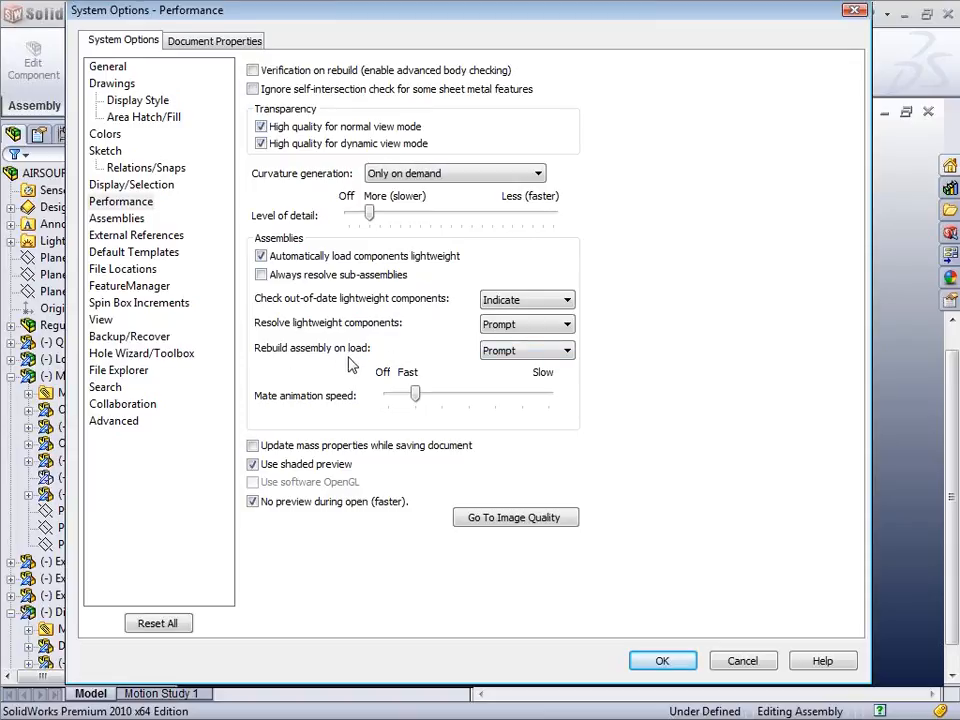
left_click(565, 352)
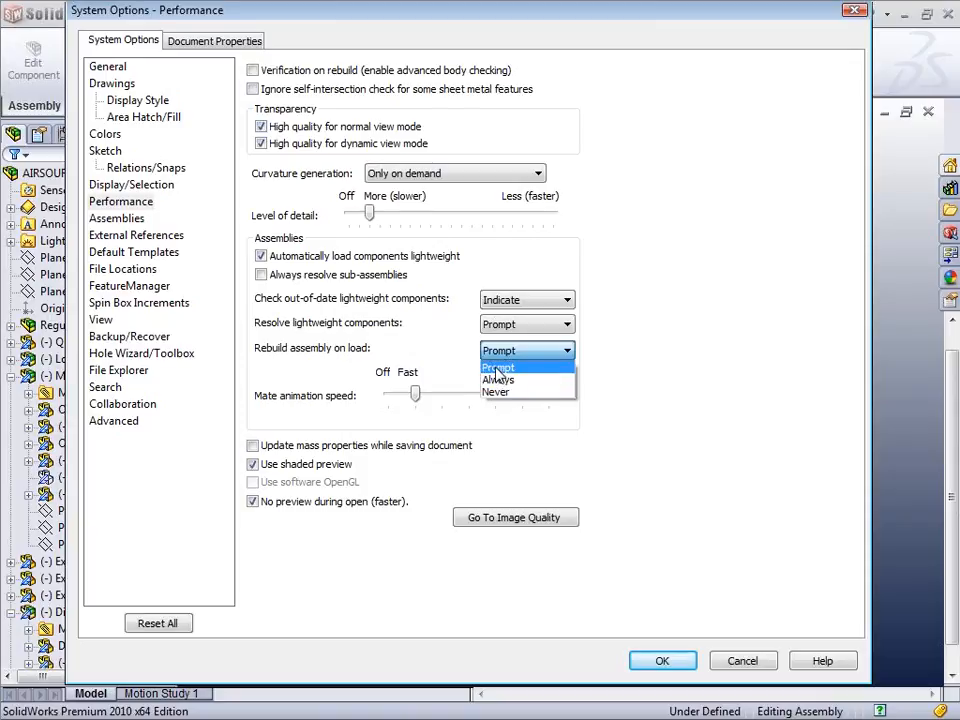
left_click(548, 368)
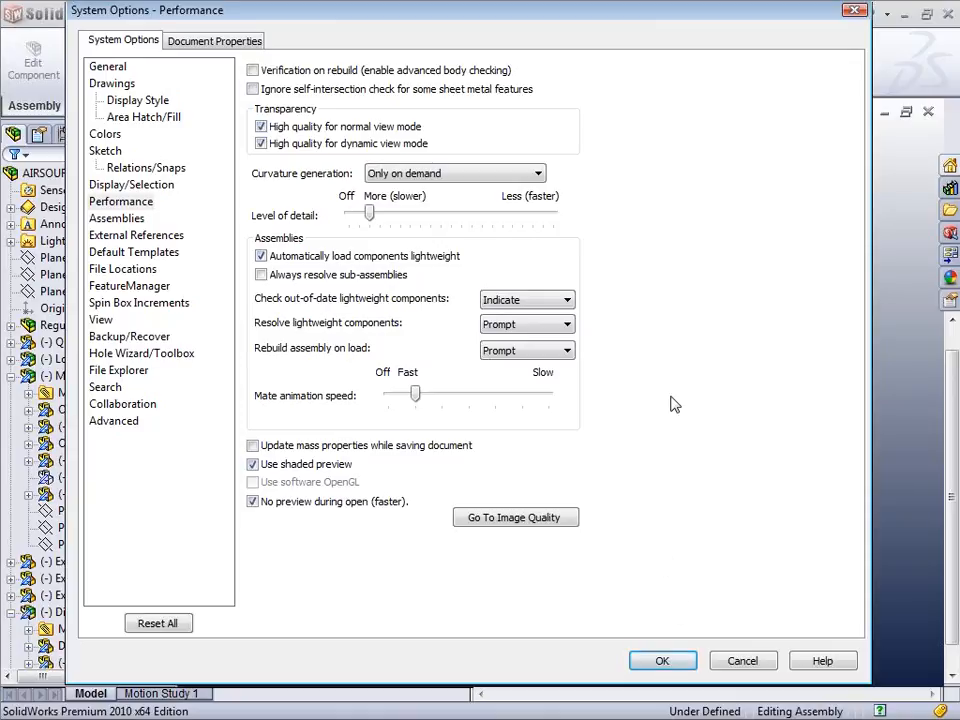
left_click(660, 662)
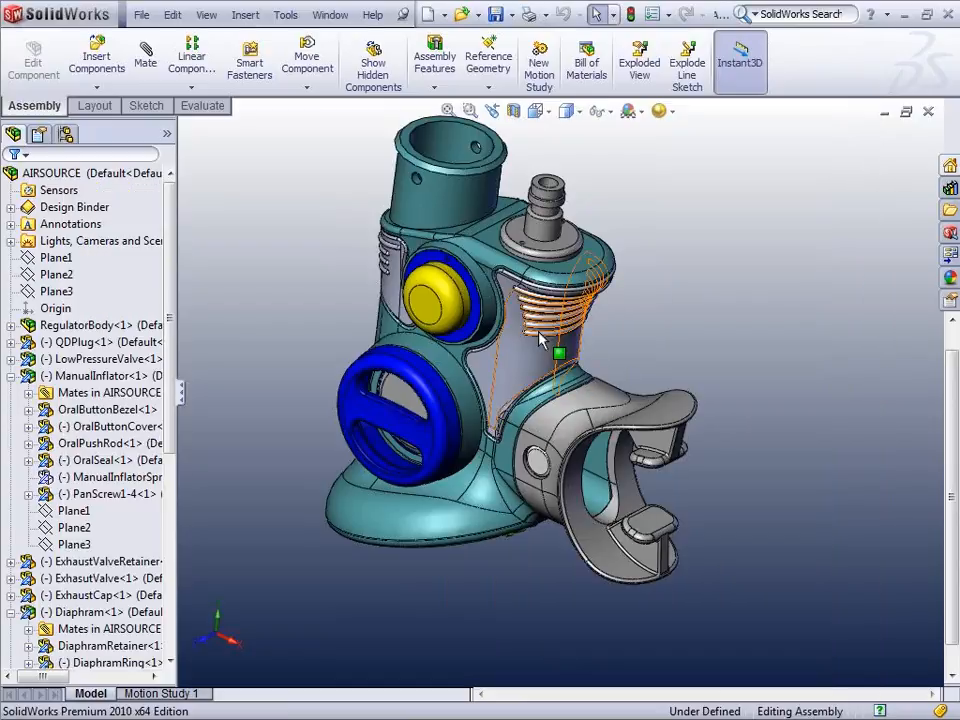
Close all open documents without saving the modified files.
left_click(331, 15)
left_click(363, 163)
left_click(390, 319)
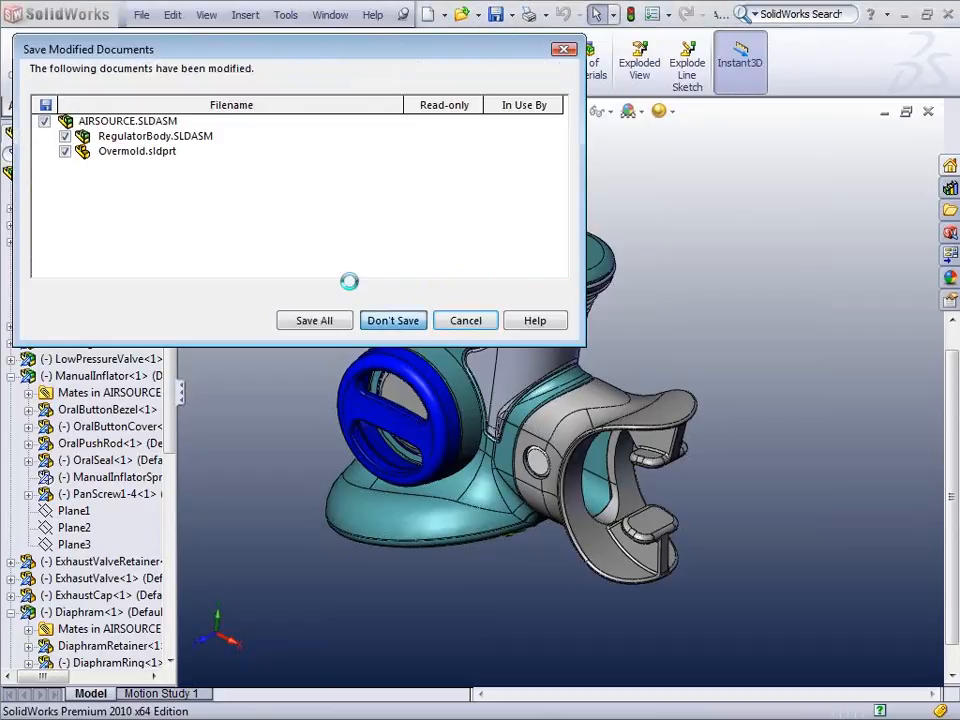
Reopen the AIRSOURCE.SLDASM assembly from the recent documents.
key("ctrl+o")
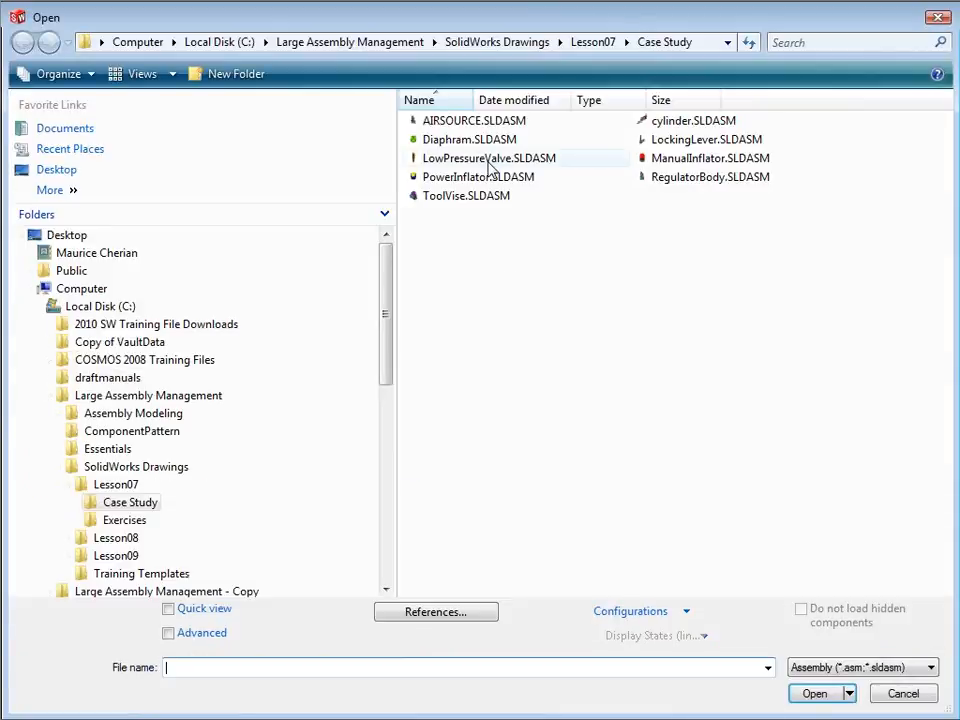
left_click(449, 128)
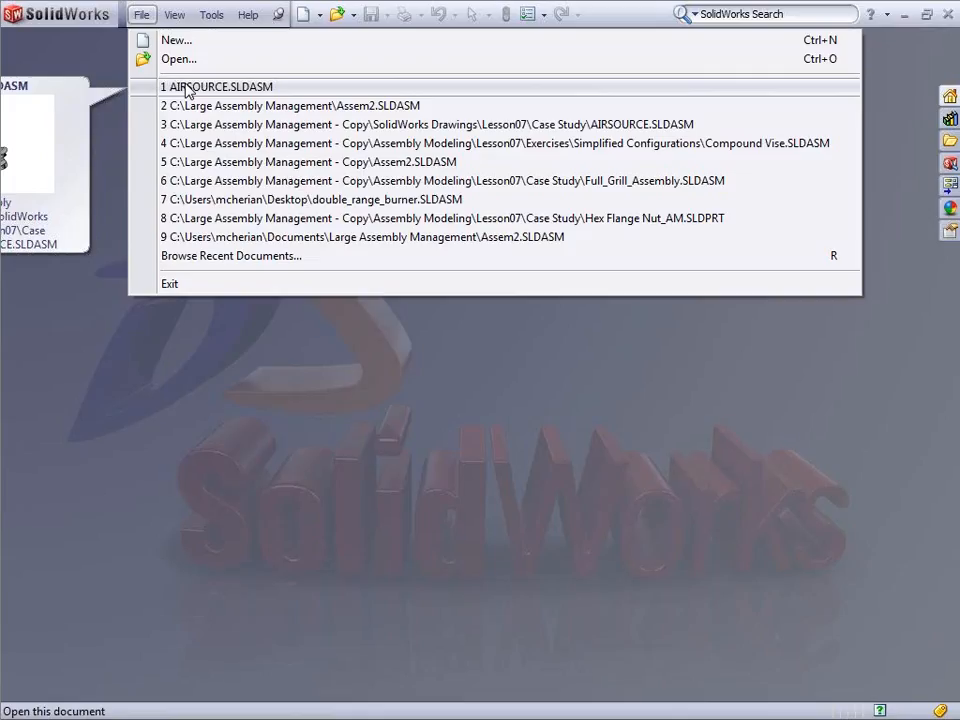
left_click(185, 88)
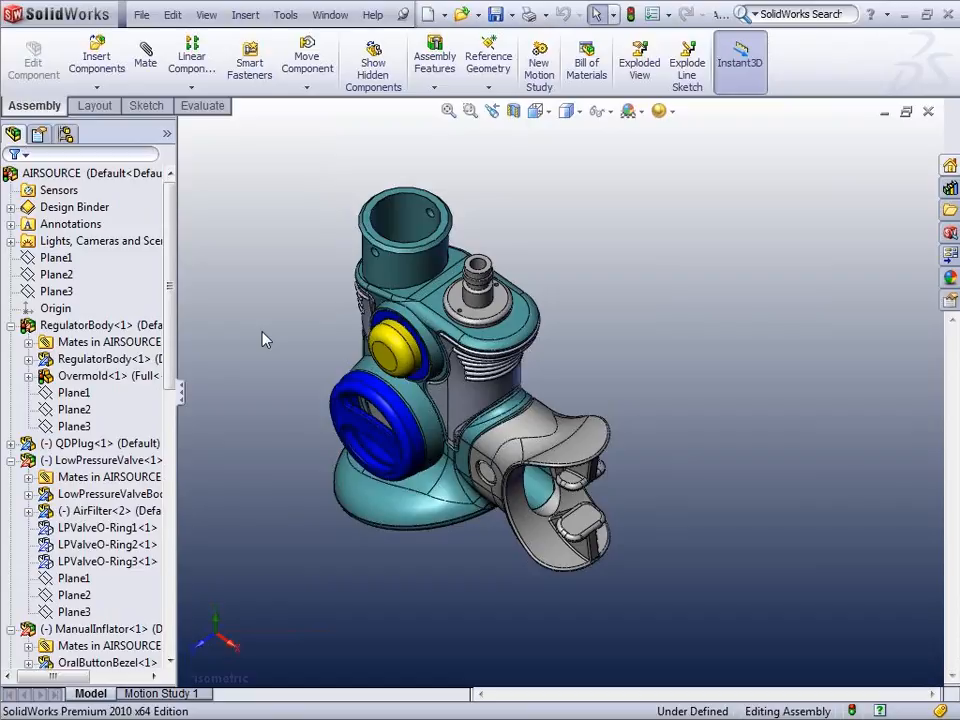
key("alt+Tab")
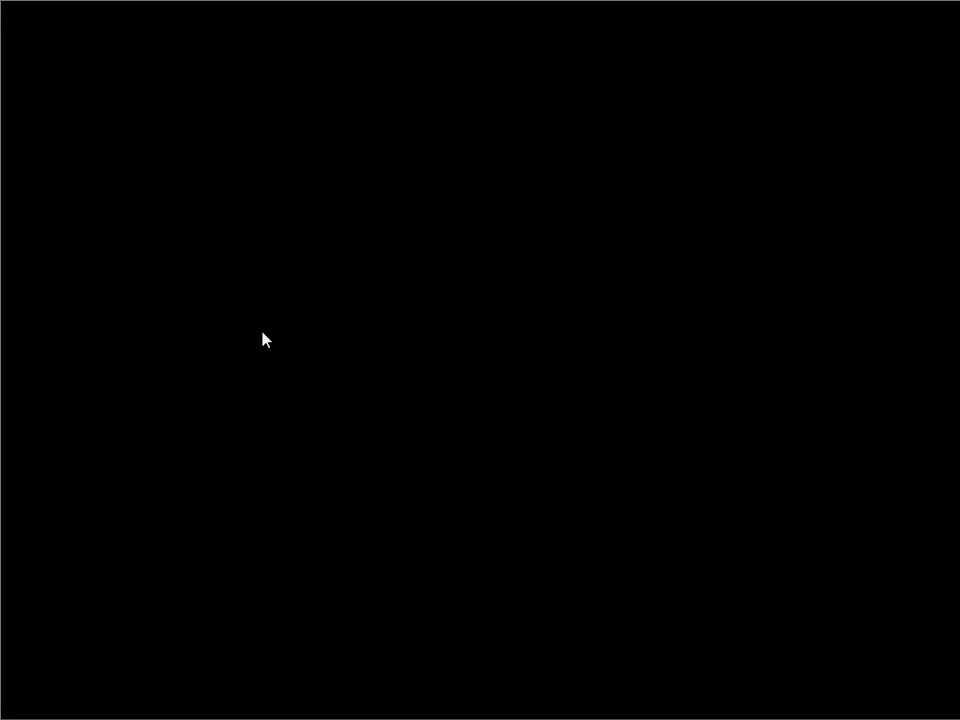
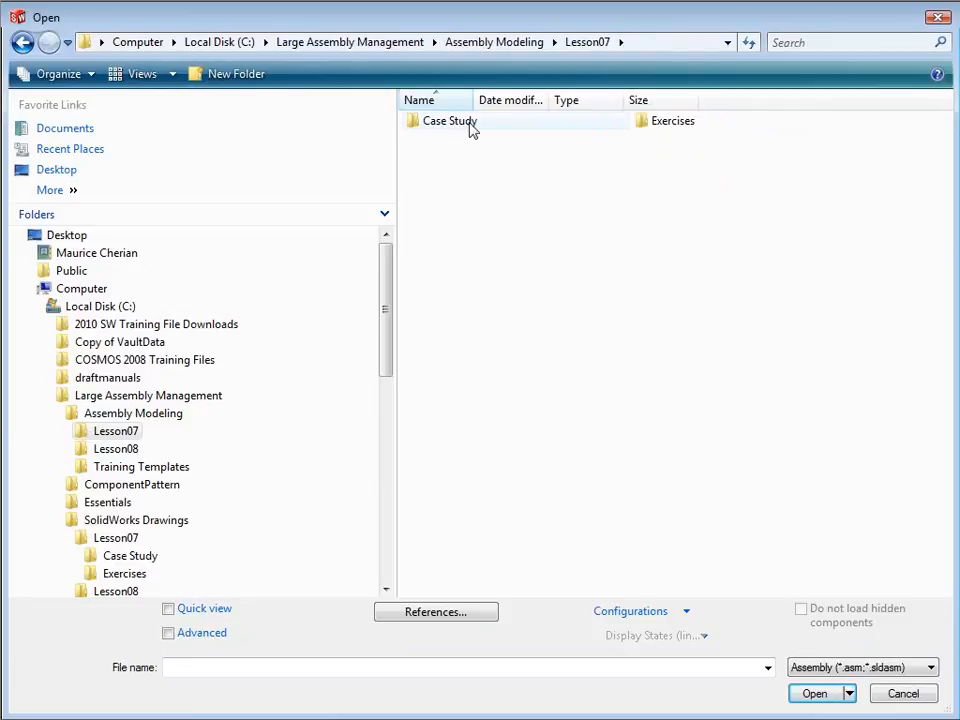
Open Full_Grill_Assembly.SLDASM from the Case Study folder with Quick view / Selective open enabled and Large Assembly Mode and Lightweight off.
double_click(462, 124)
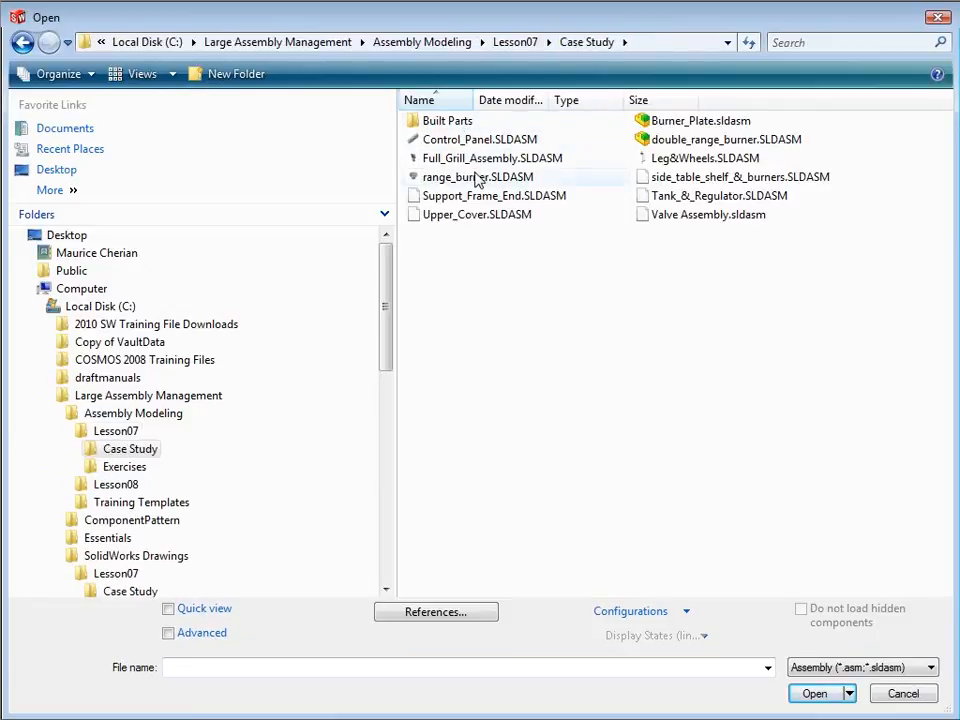
left_click(489, 163)
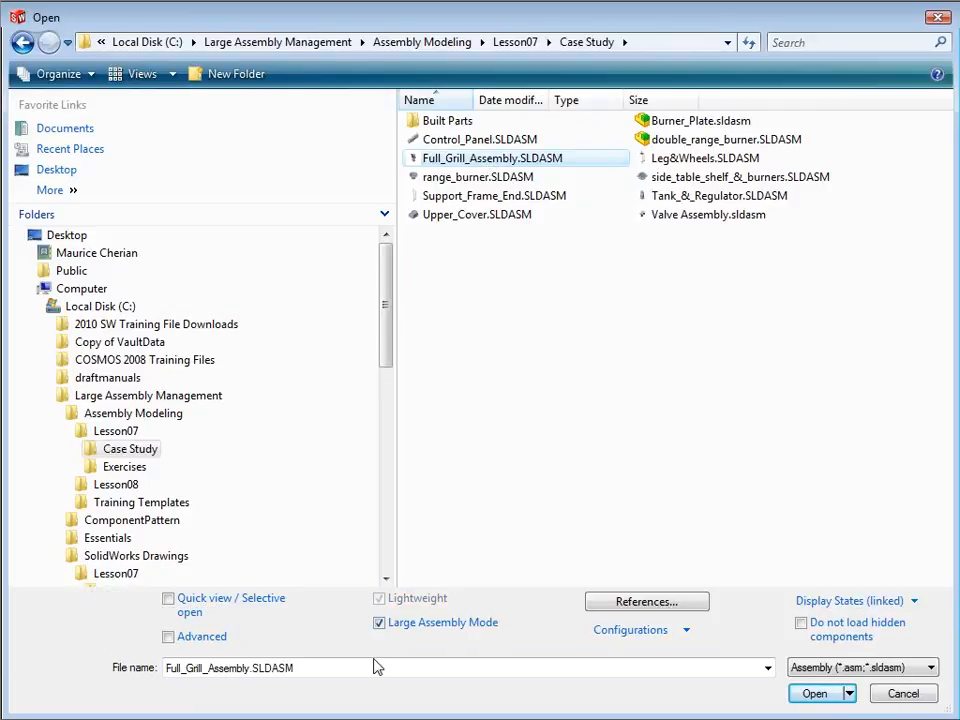
left_click(381, 624)
left_click(444, 601)
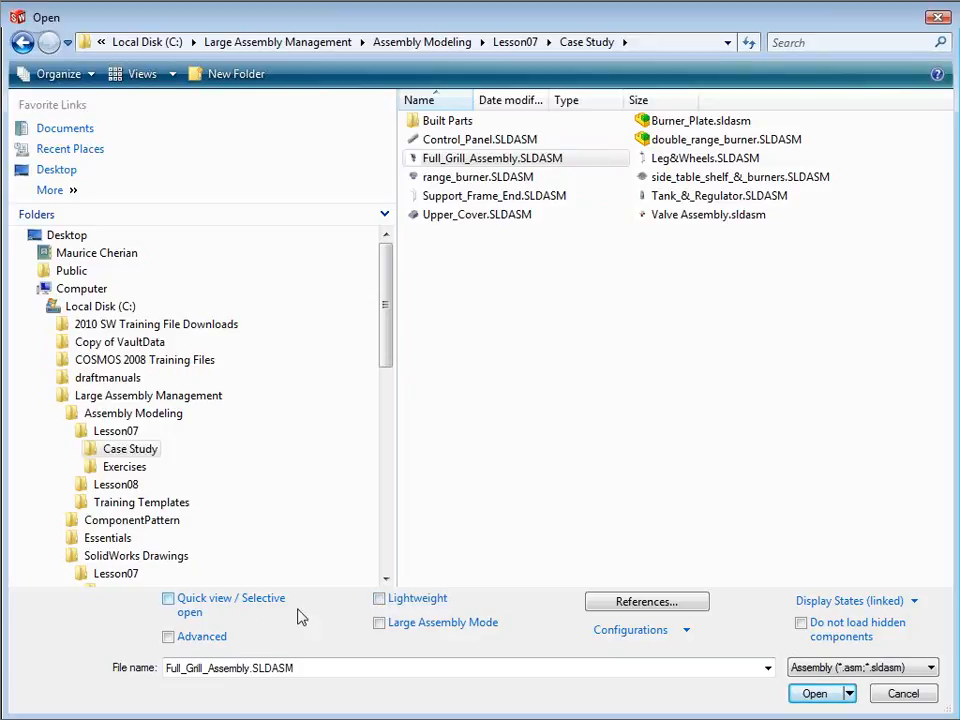
left_click(168, 600)
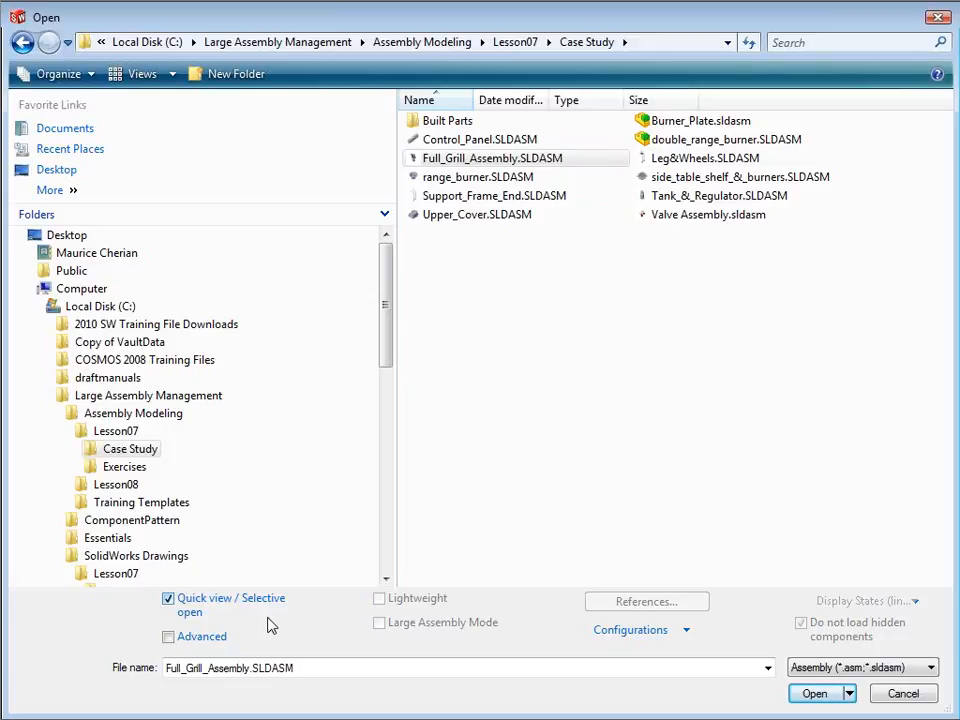
left_click(815, 694)
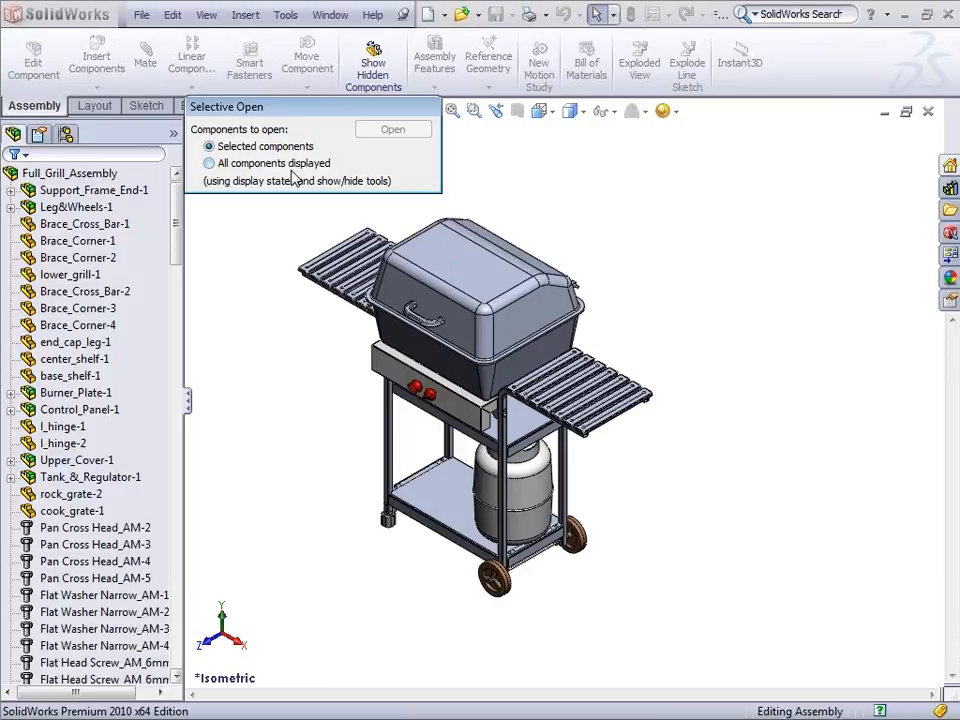
Set Selective Open to all components displayed and hide all Toolbox components in the grill assembly.
left_click(209, 164)
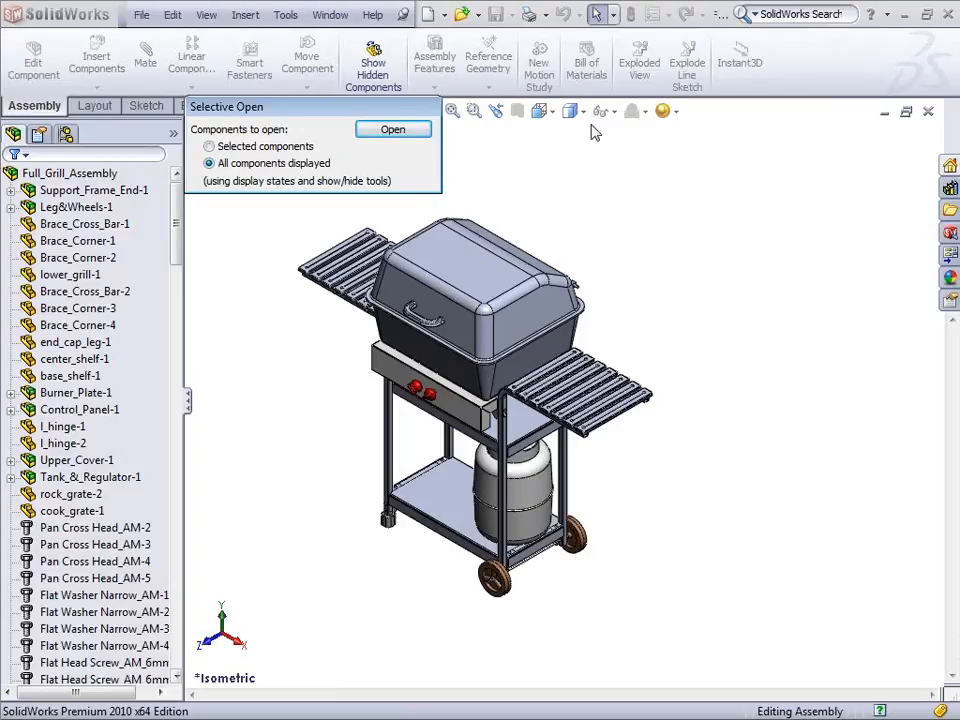
left_click(615, 16)
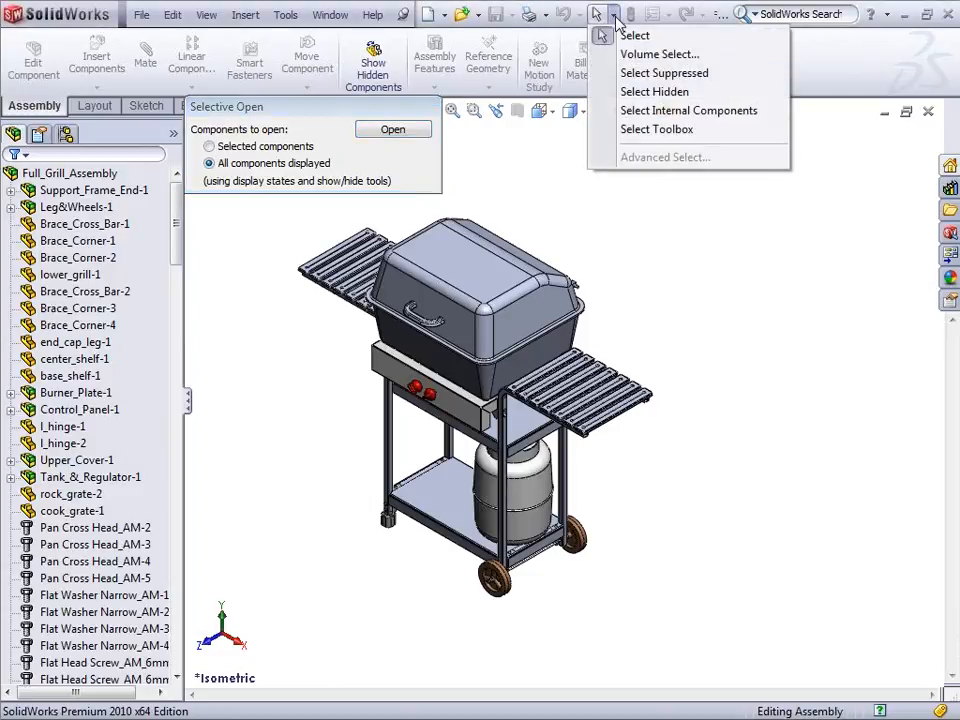
left_click(615, 18)
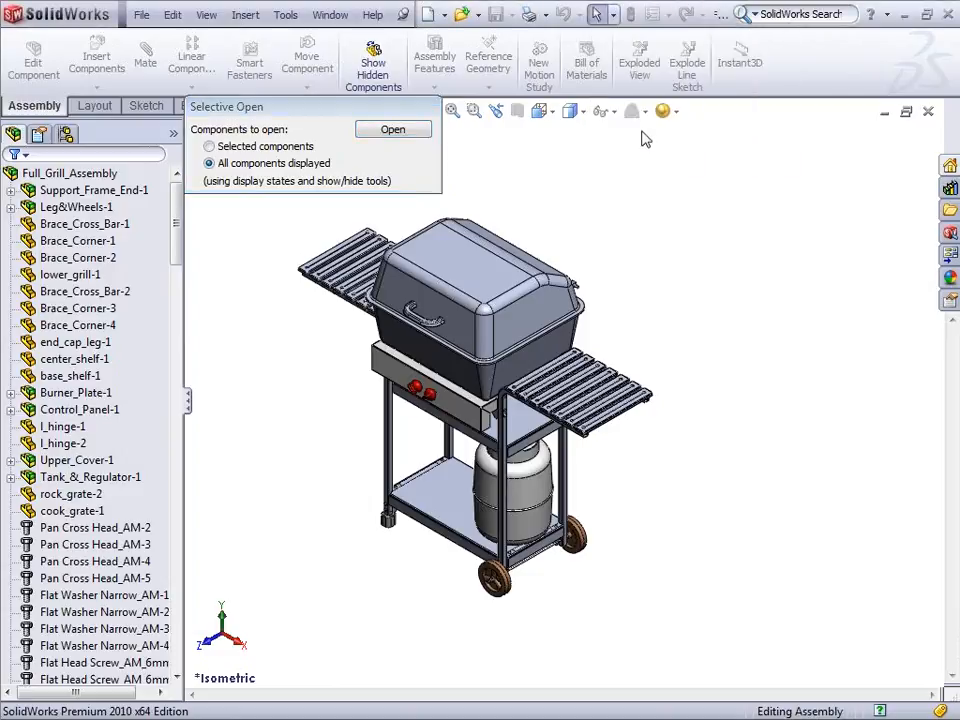
left_click(615, 16)
left_click(657, 131)
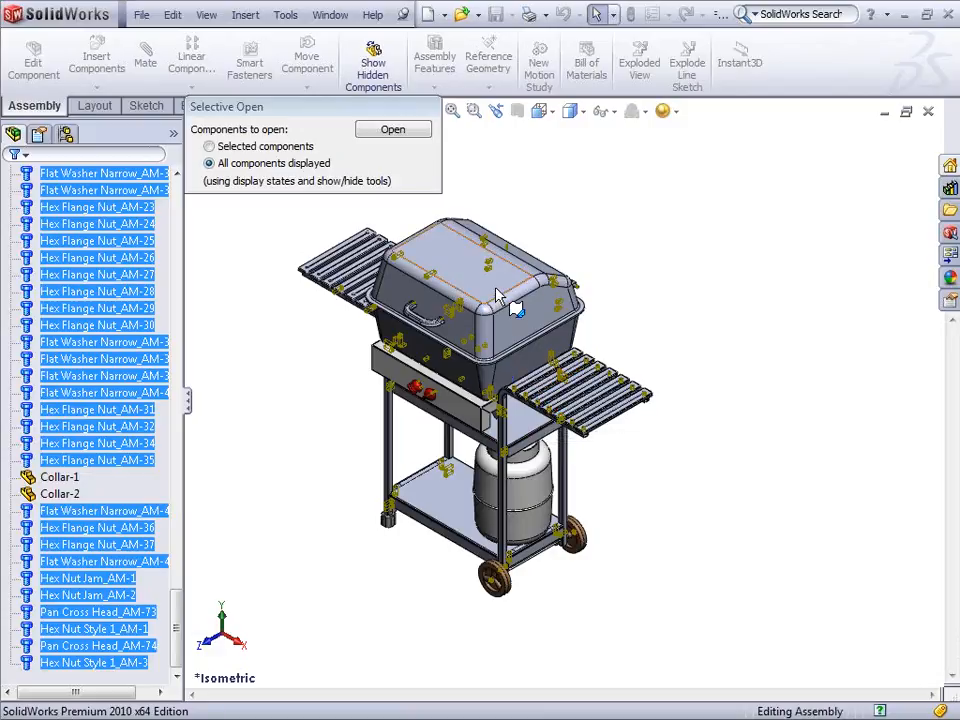
right_click(76, 350)
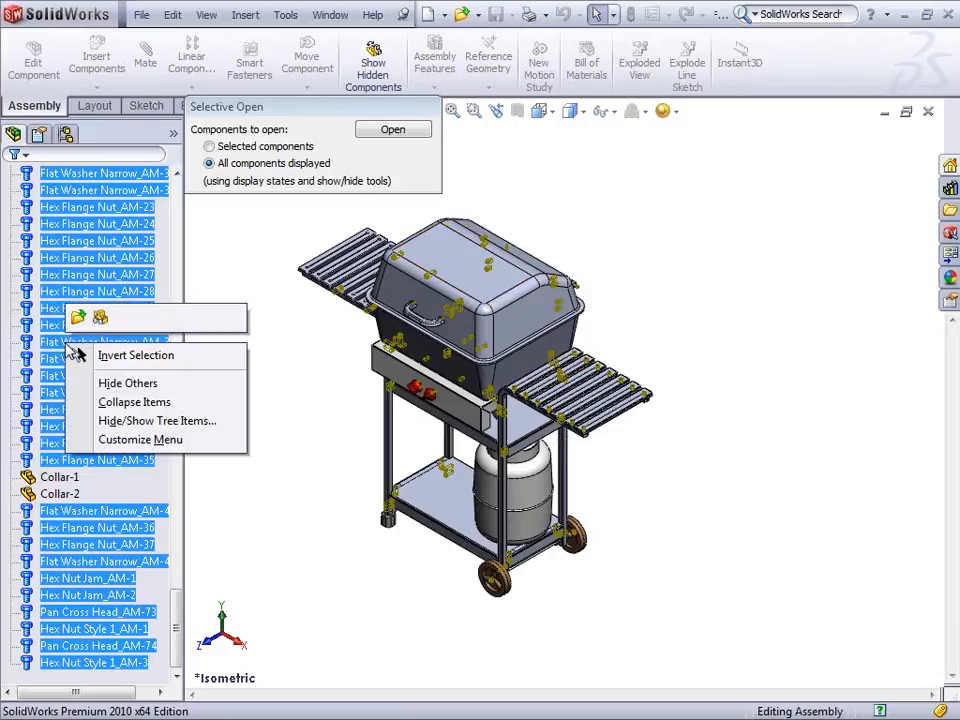
left_click(101, 319)
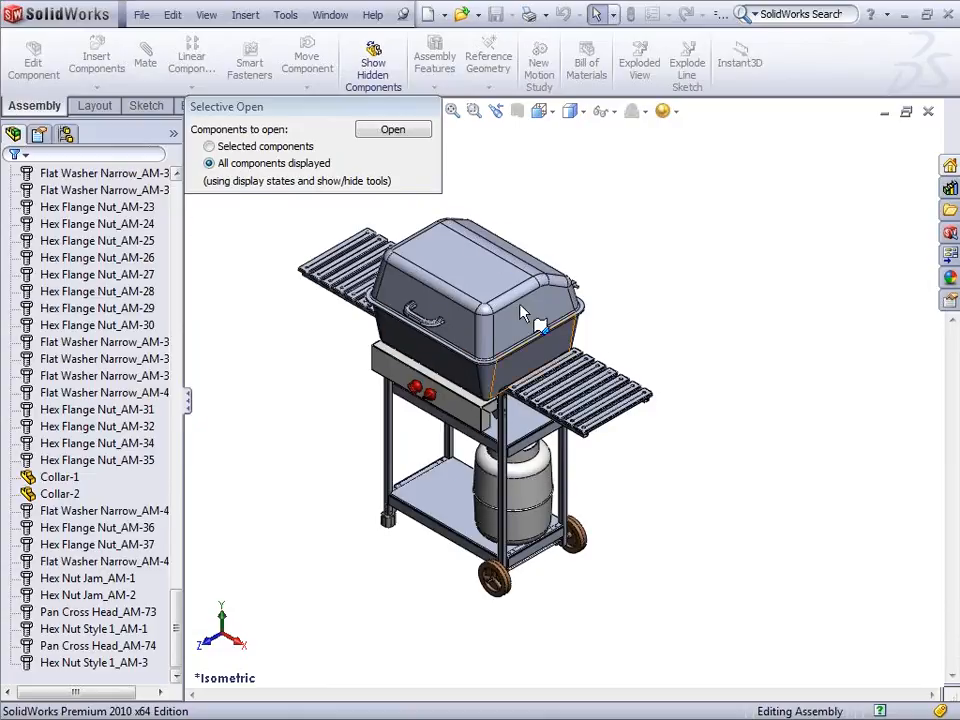
Load the displayed components with Selective Open and acknowledge the notice about hidden components.
left_click(393, 132)
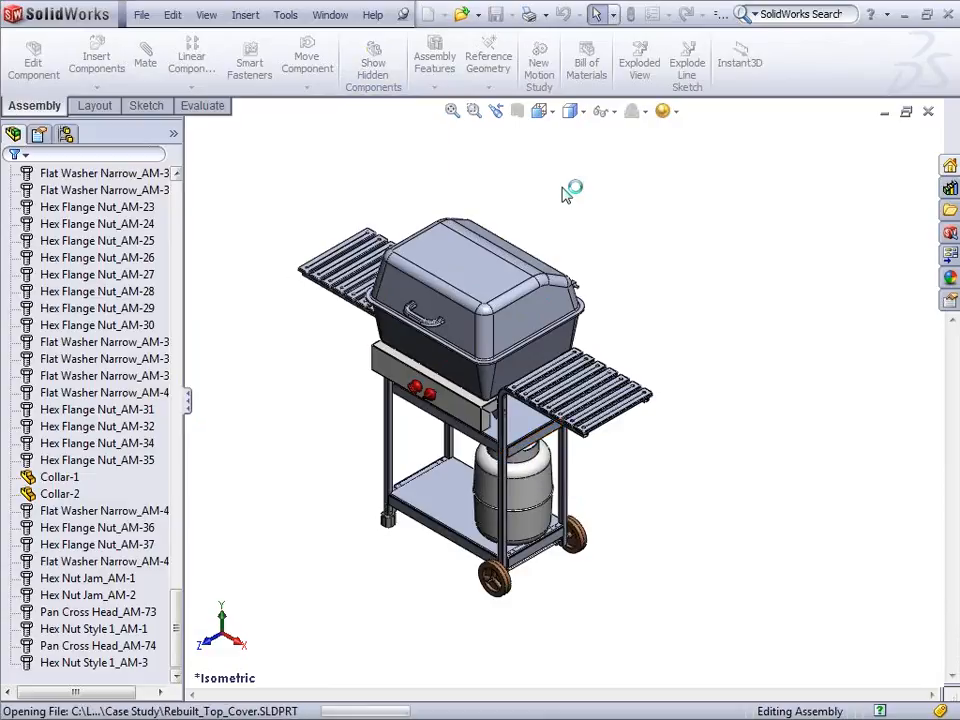
left_click(502, 393)
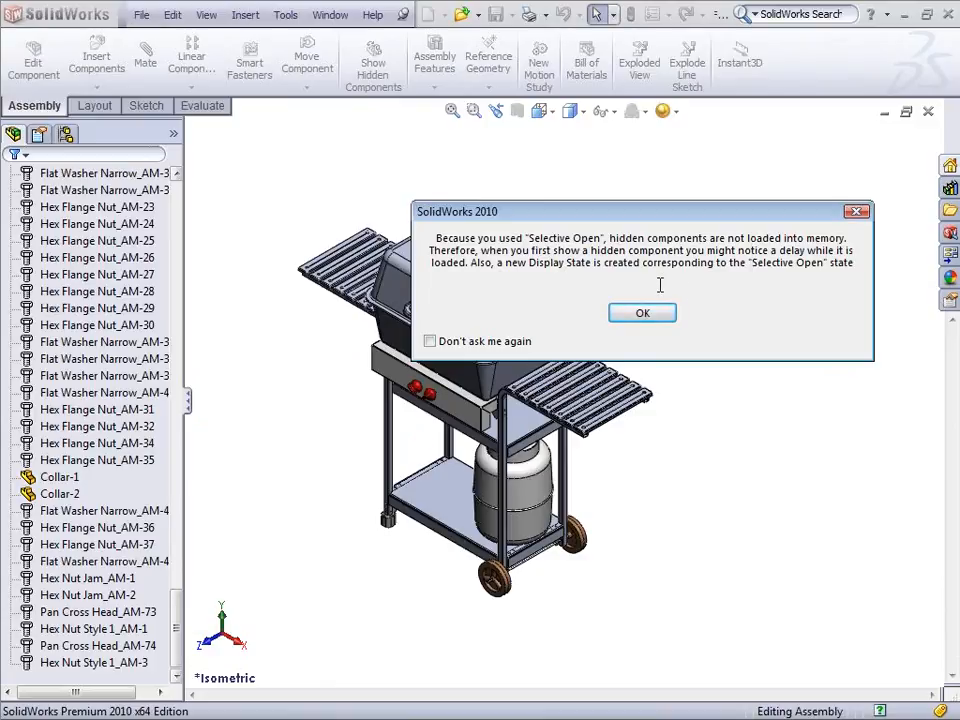
left_click(644, 316)
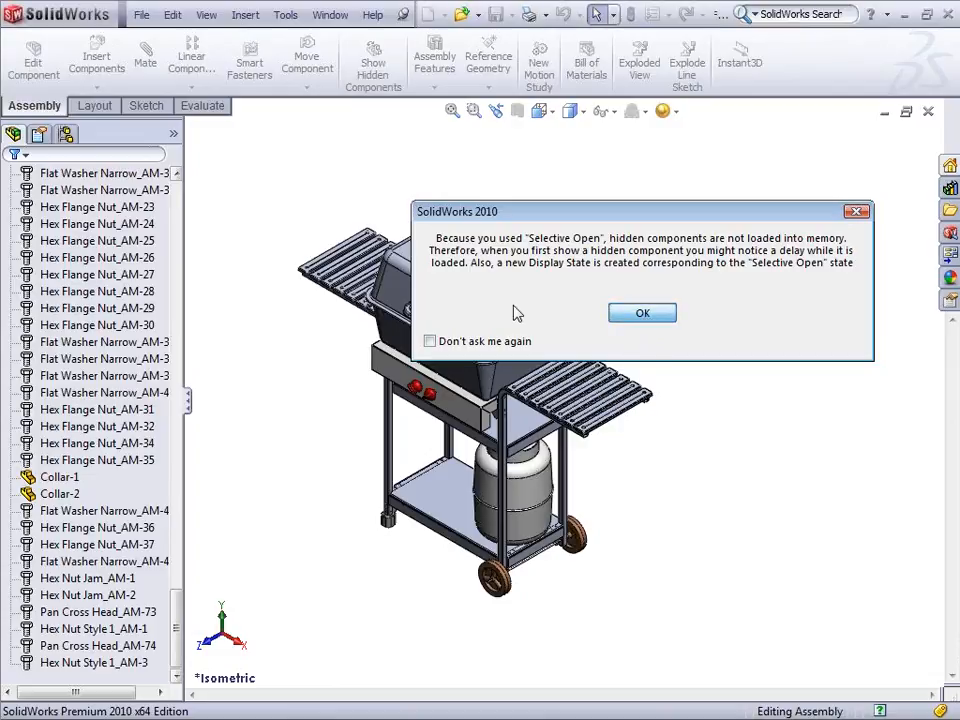
left_click(645, 315)
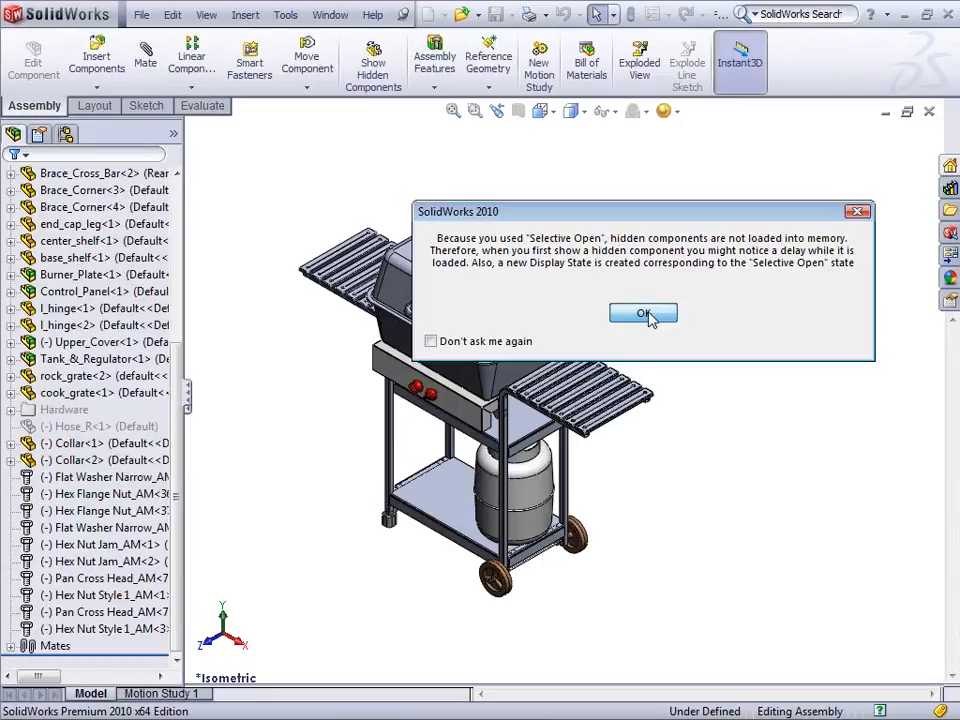
left_click(643, 314)
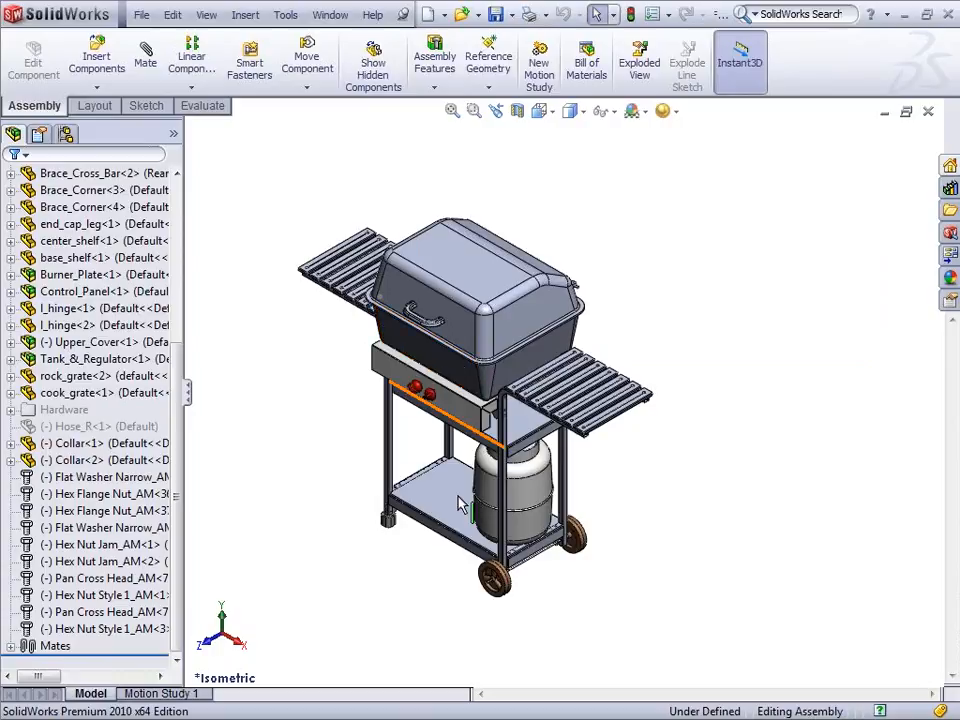
Activate the Full configuration and return to Default, comparing the screw holes near the leg's lower end.
scroll(422, 525, "down", 2)
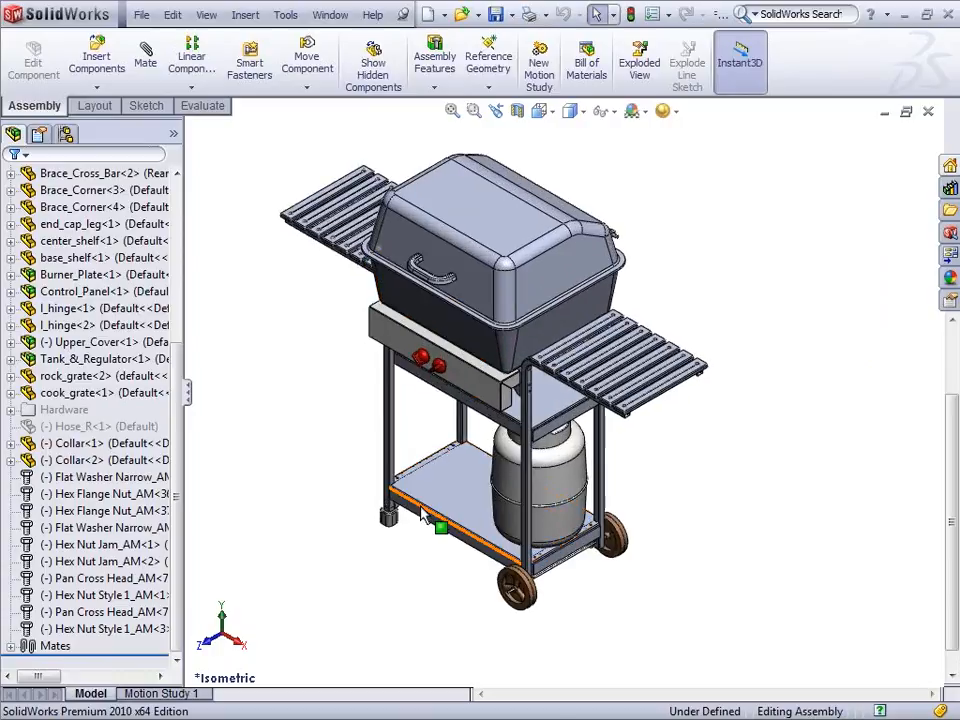
scroll(422, 515, "down", 2)
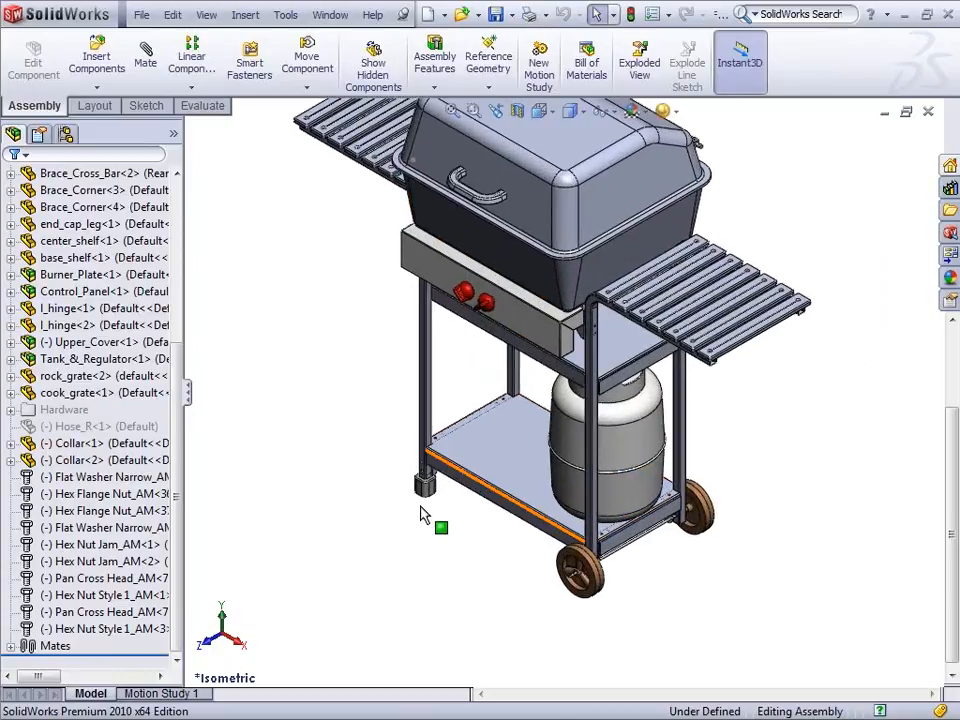
scroll(422, 515, "down", 2)
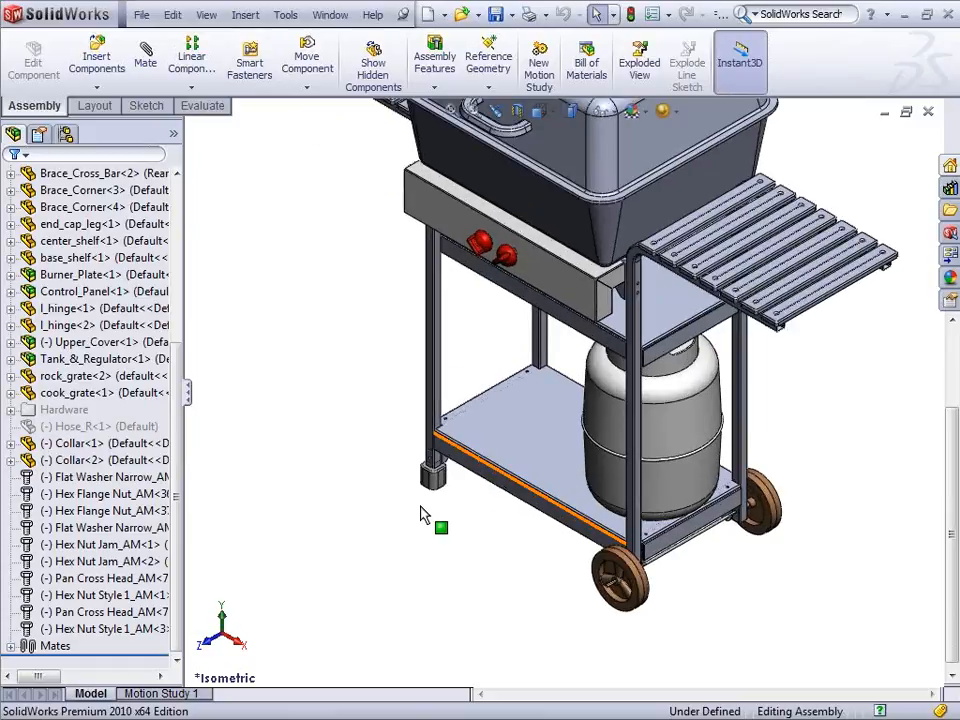
scroll(422, 515, "down", 5)
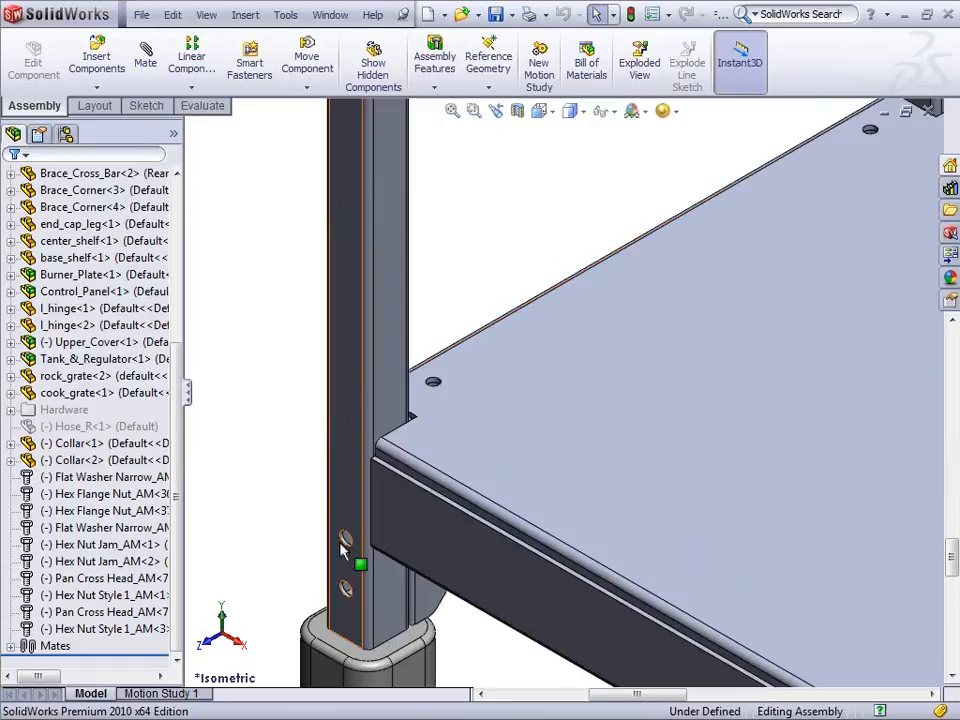
left_click(65, 134)
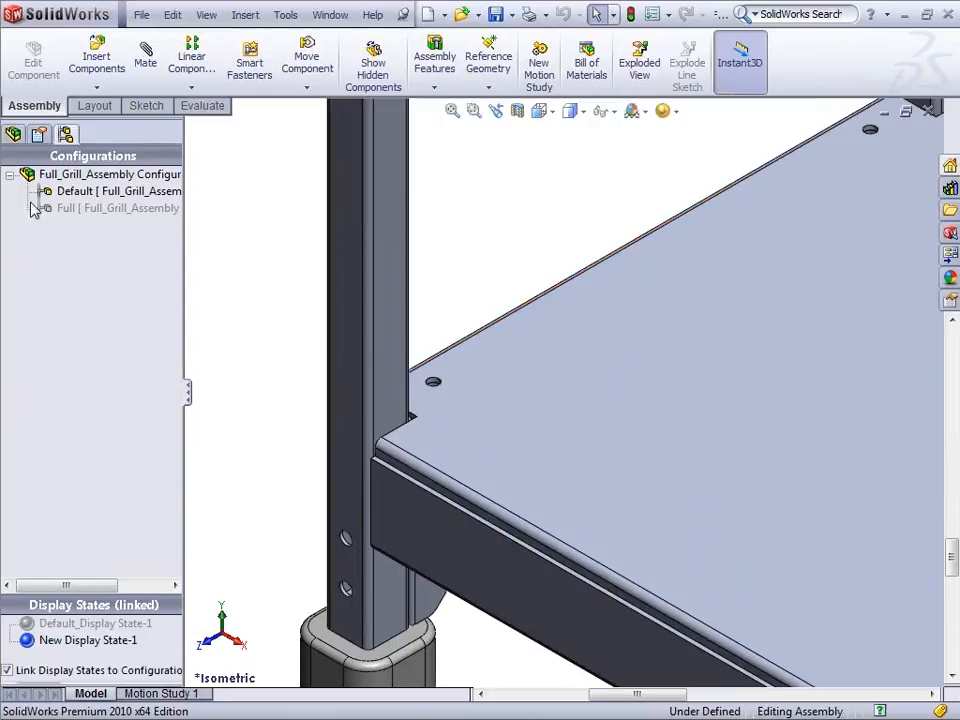
double_click(66, 210)
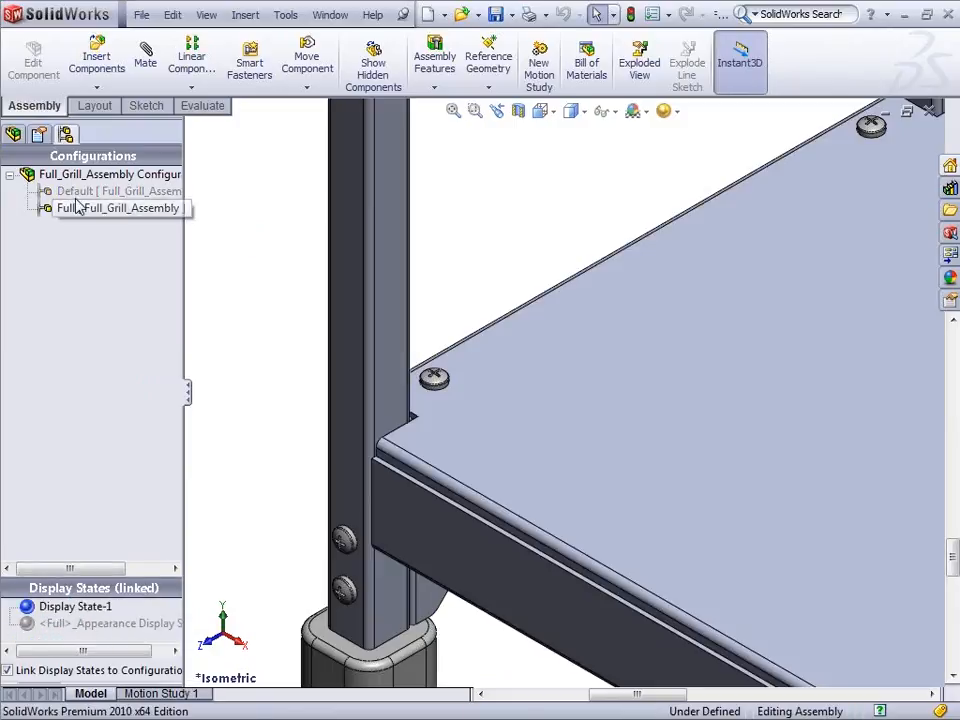
double_click(72, 191)
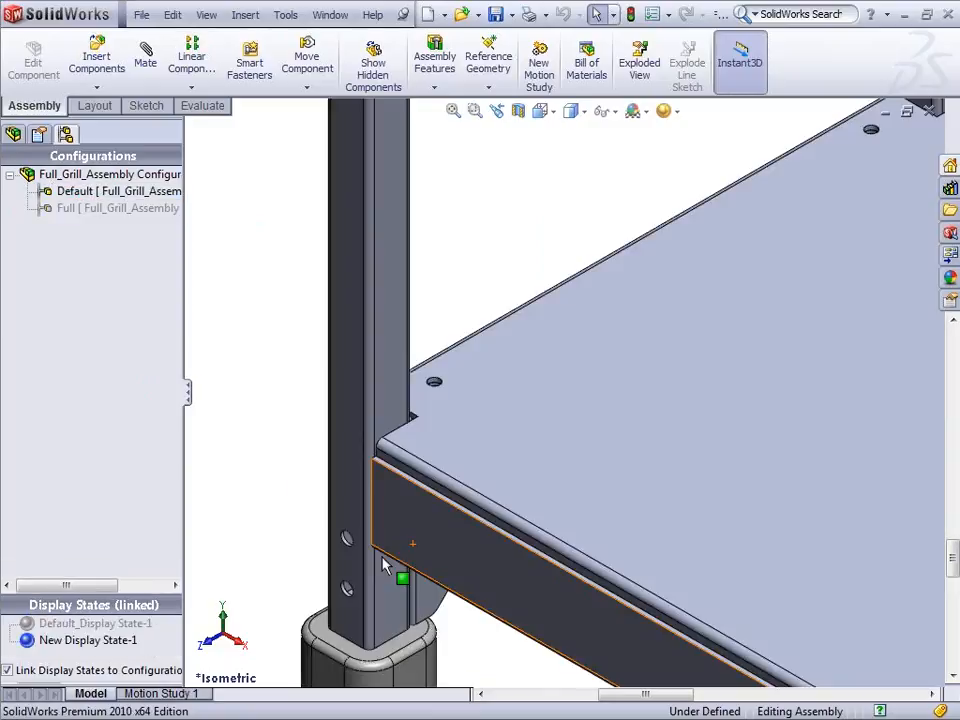
Rename the display state New Display State-1 as "No hardware".
left_click(72, 641)
left_click(70, 641)
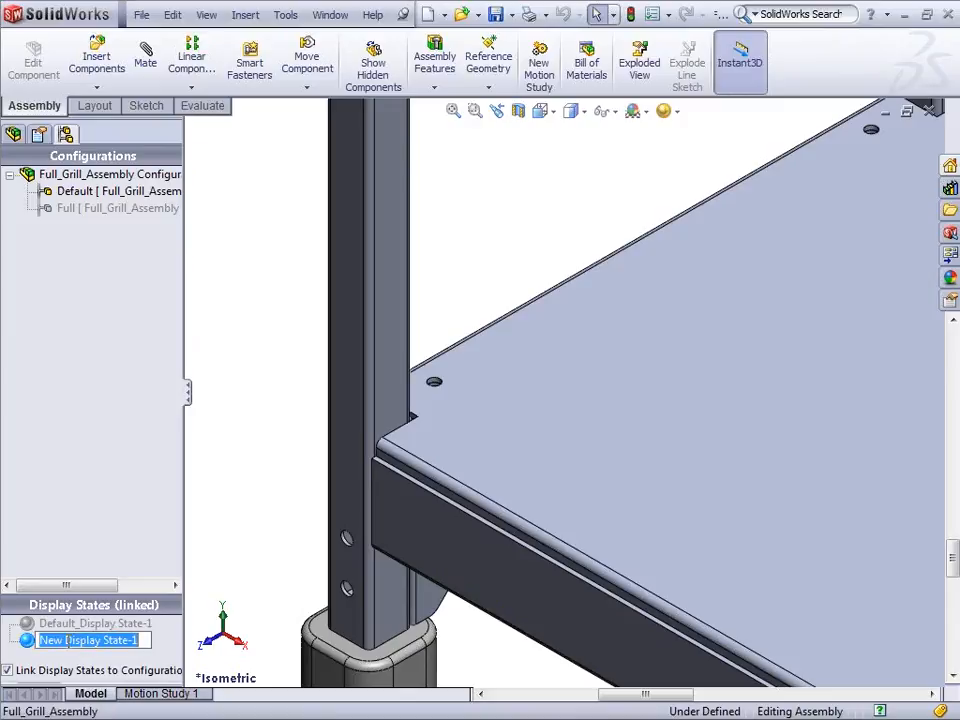
key("BackSpace")
type("No hard")
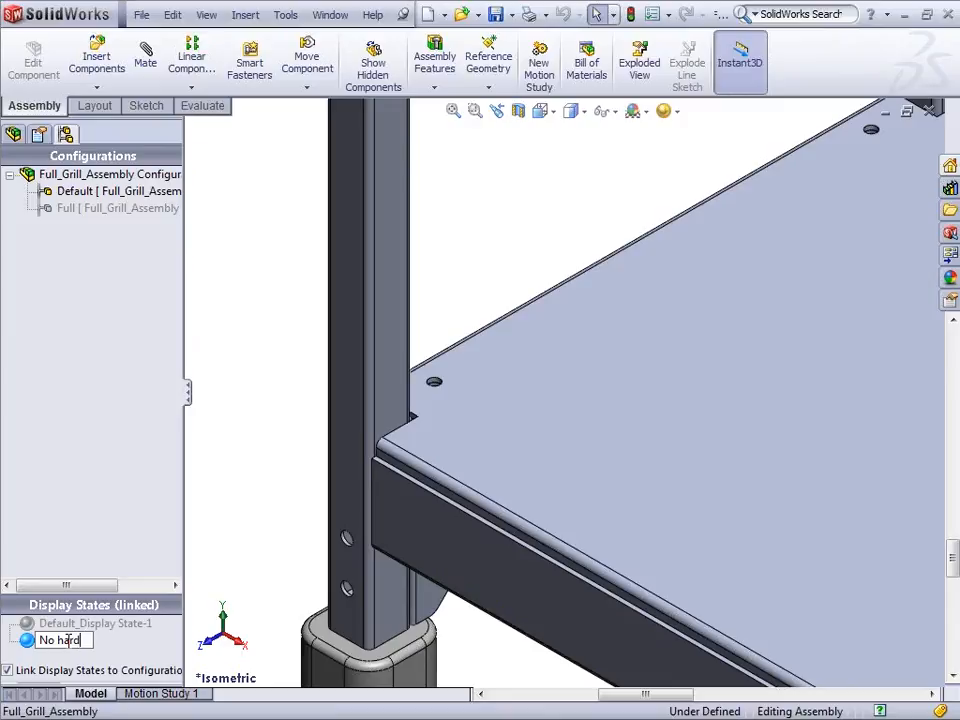
type("ware")
left_click(111, 545)
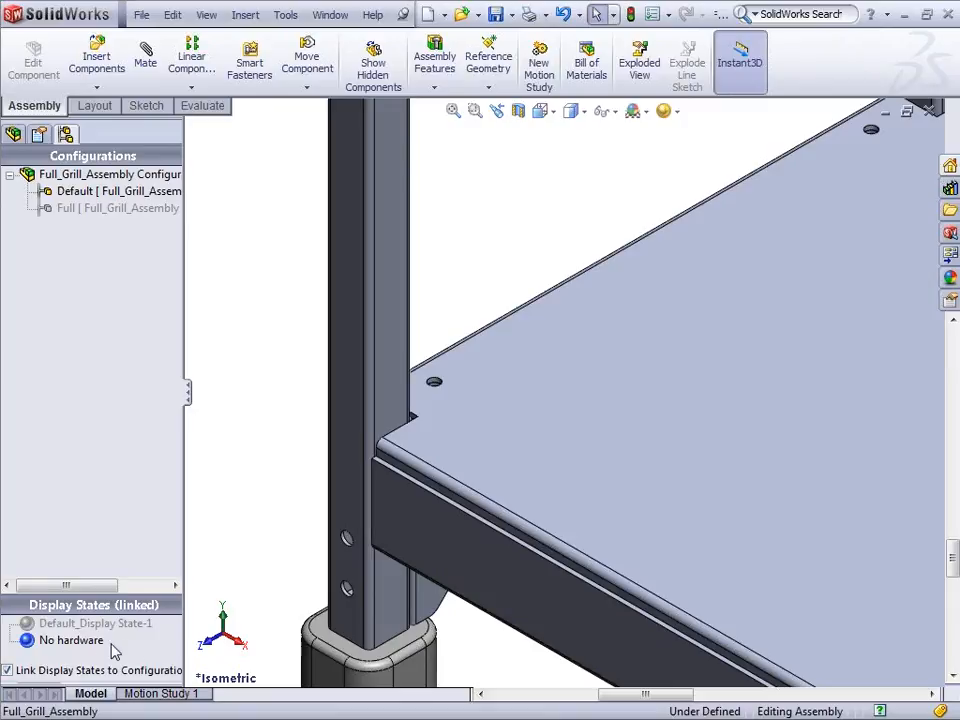
Switch between Default_Display State-1 and No hardware to compare the fasteners, leaving Default_Display State-1 active.
double_click(27, 625)
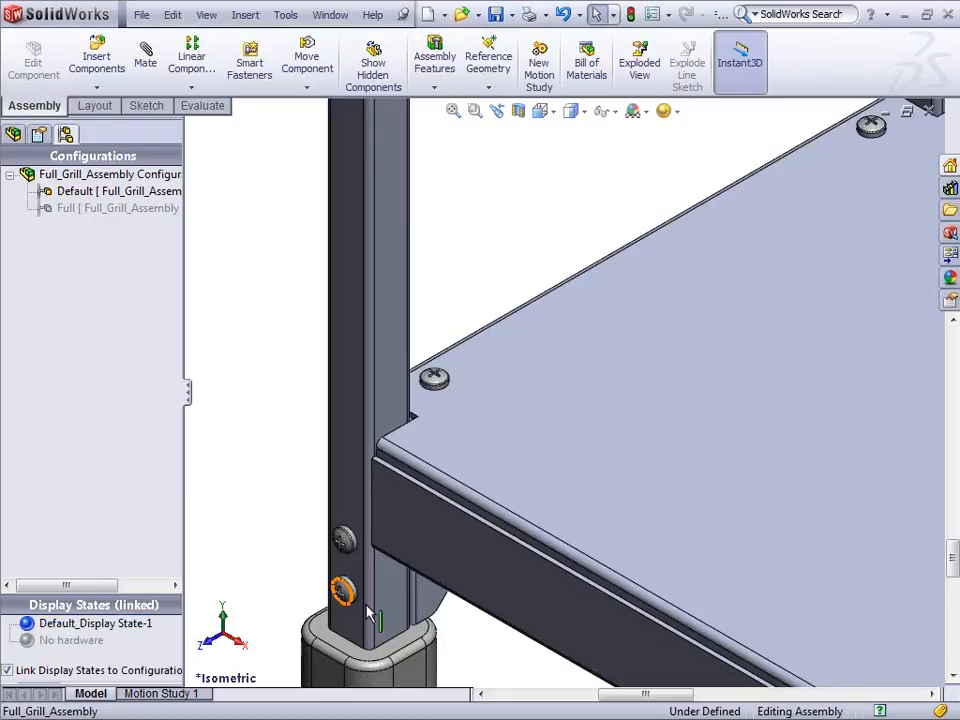
scroll(370, 615, "down", 2)
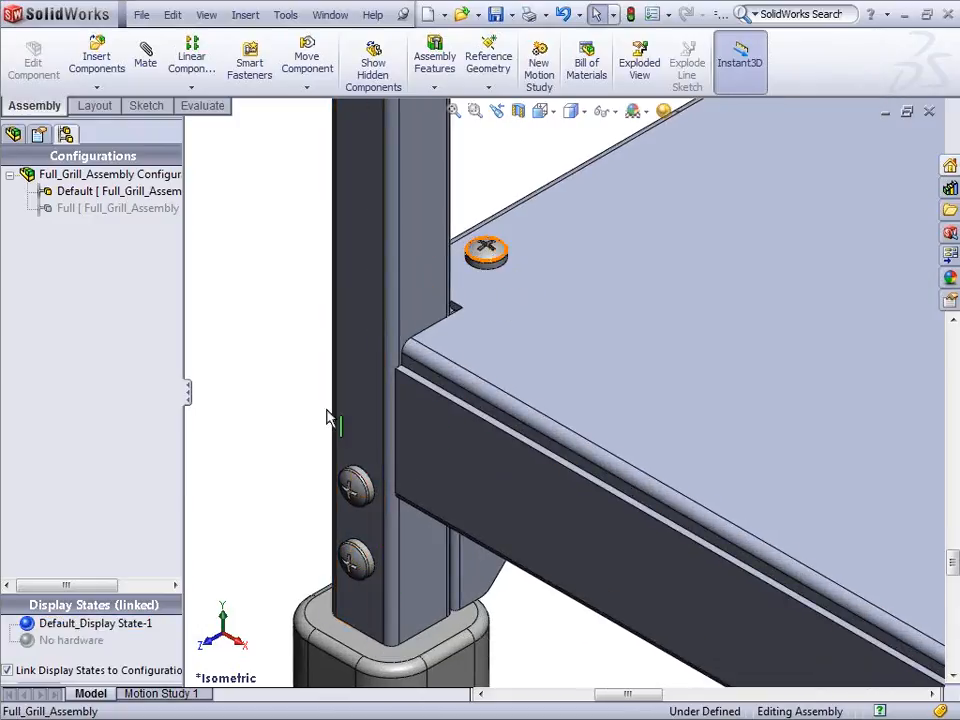
double_click(60, 640)
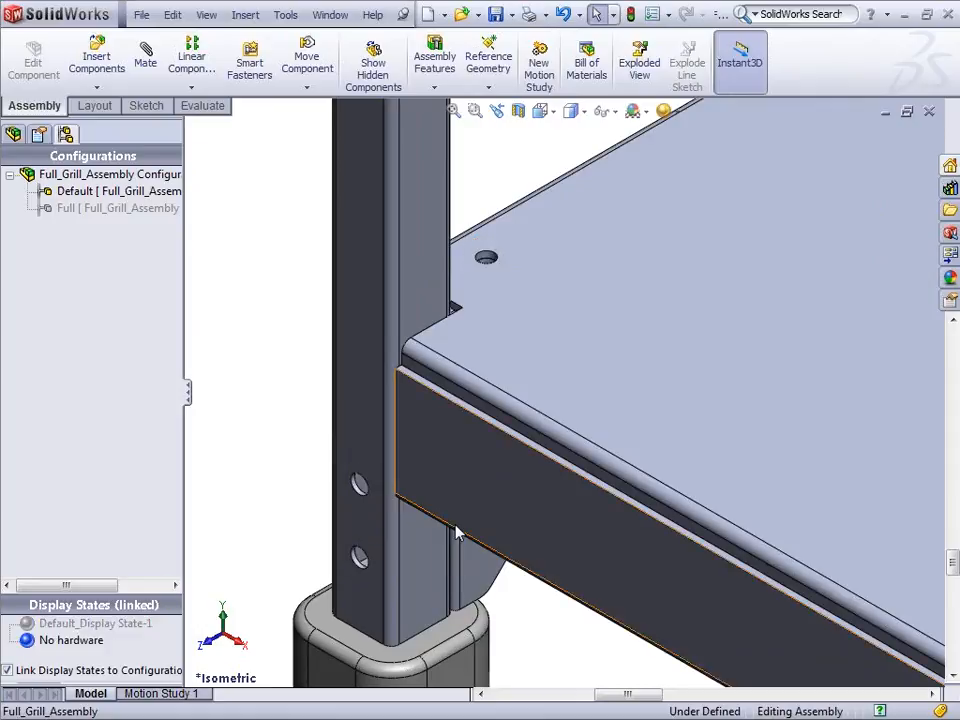
scroll(524, 490, "up", 10)
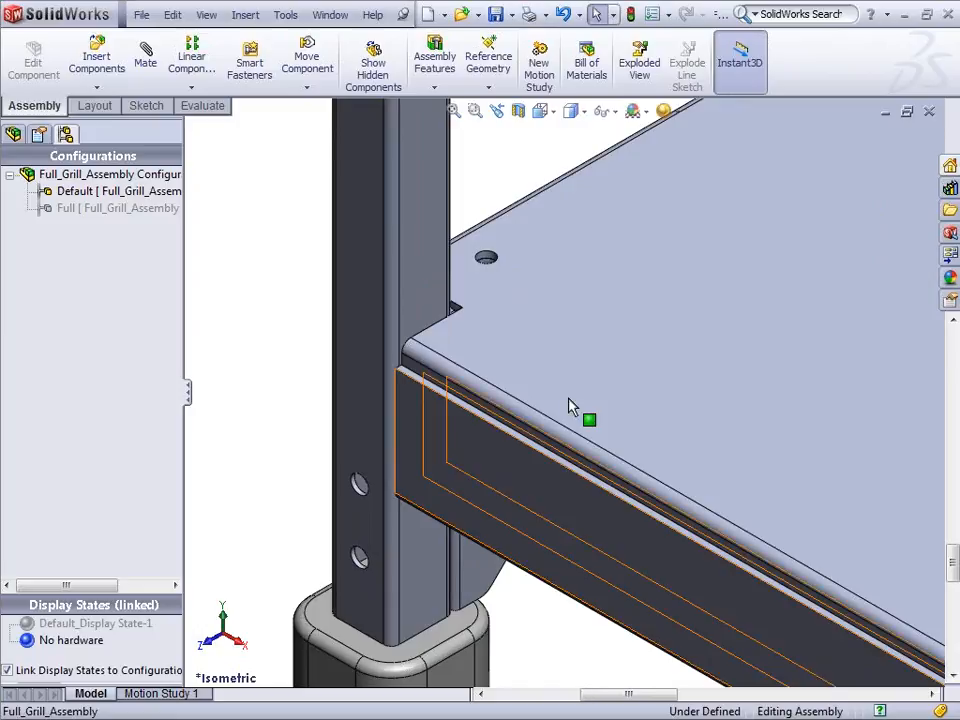
scroll(670, 205, "up", 4)
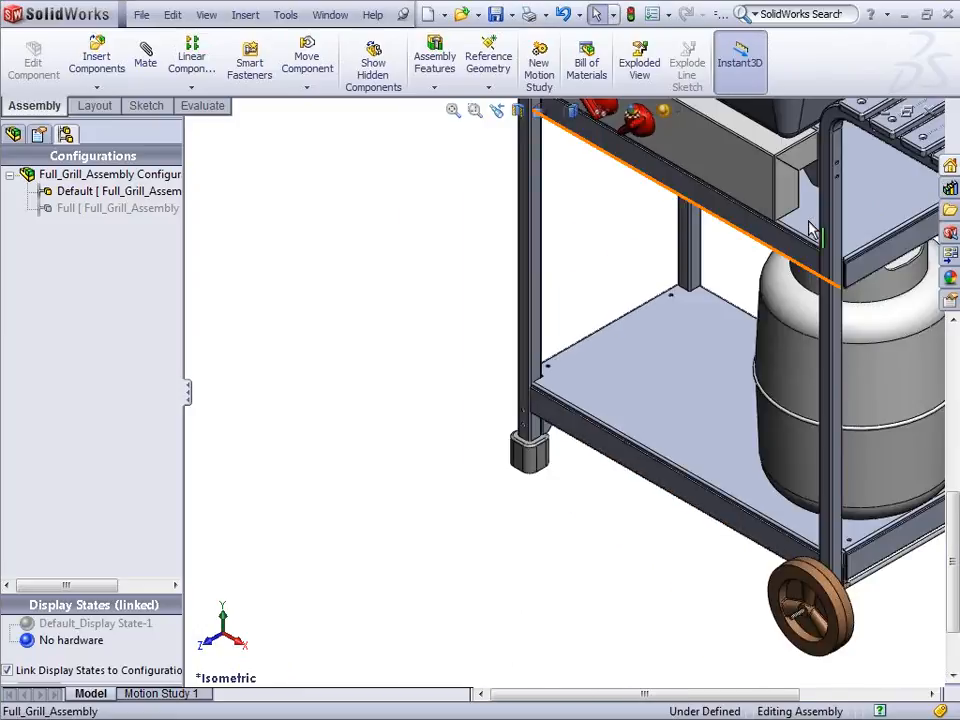
scroll(630, 222, "down", 10)
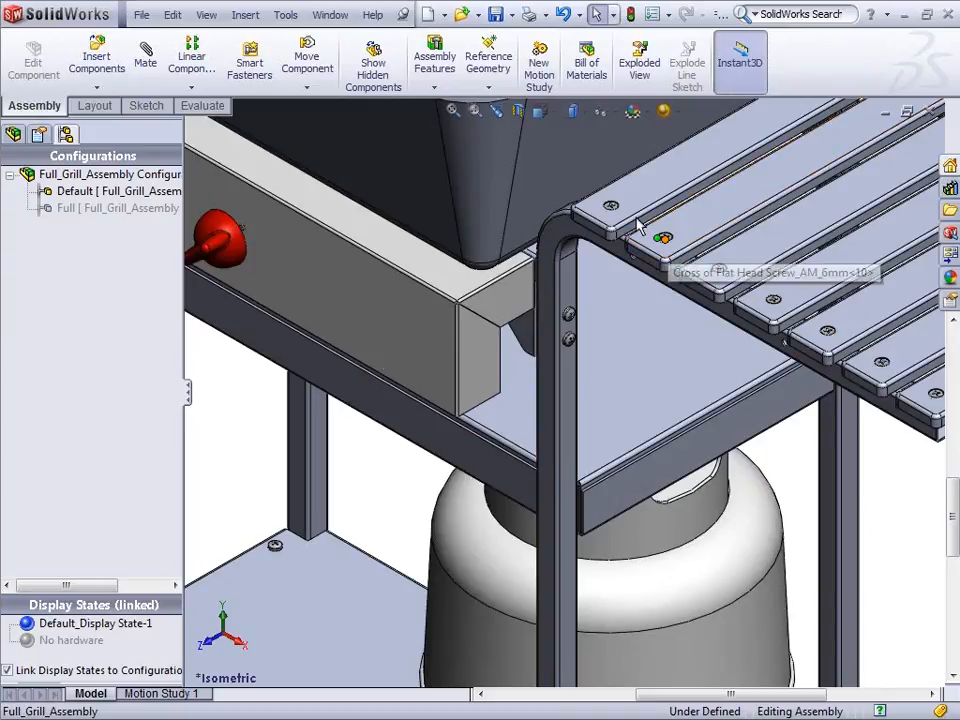
left_click(145, 20)
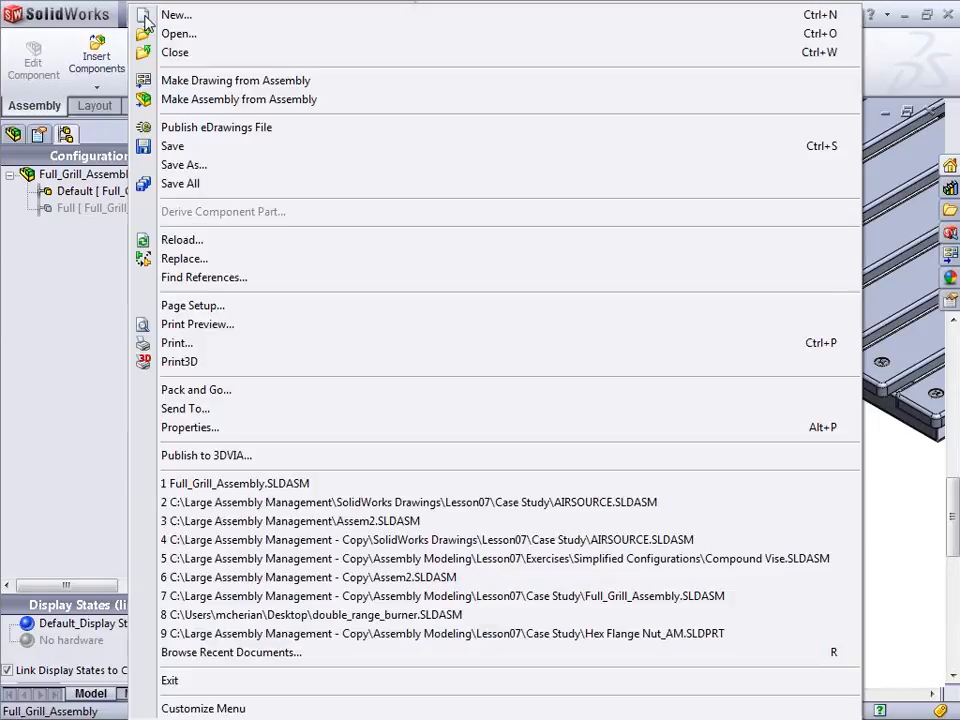
left_click(178, 33)
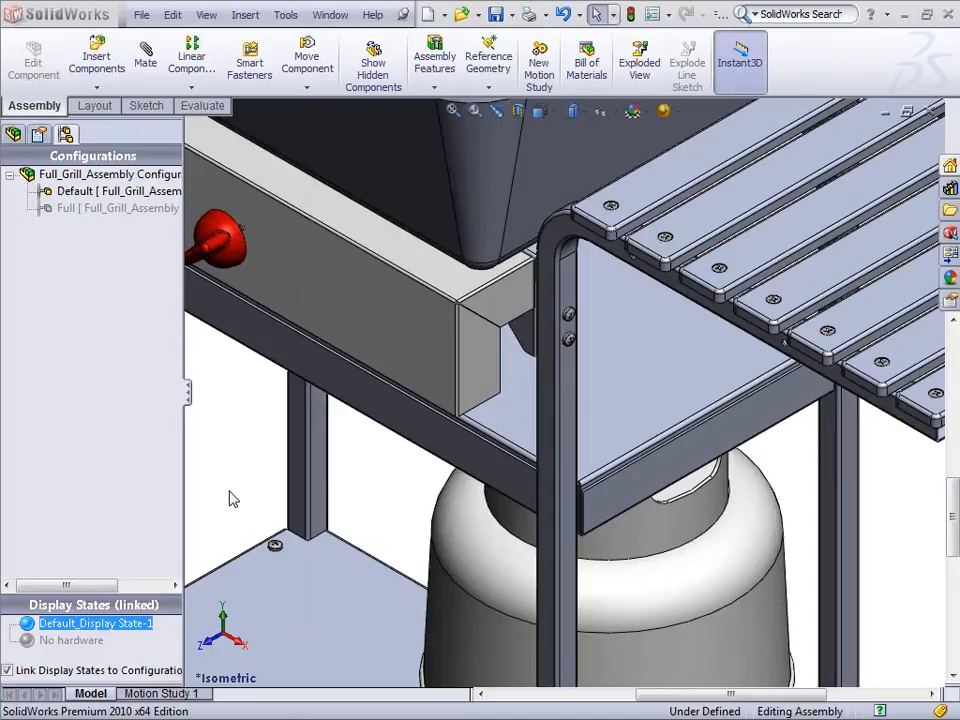
key("alt+Tab")
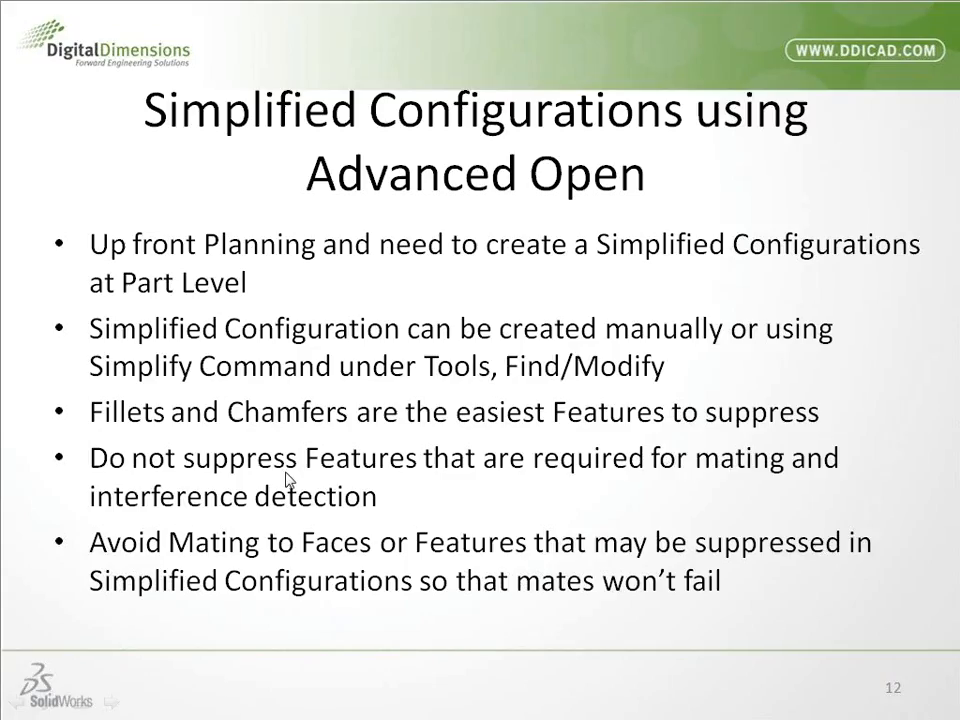
key("Page_Up")
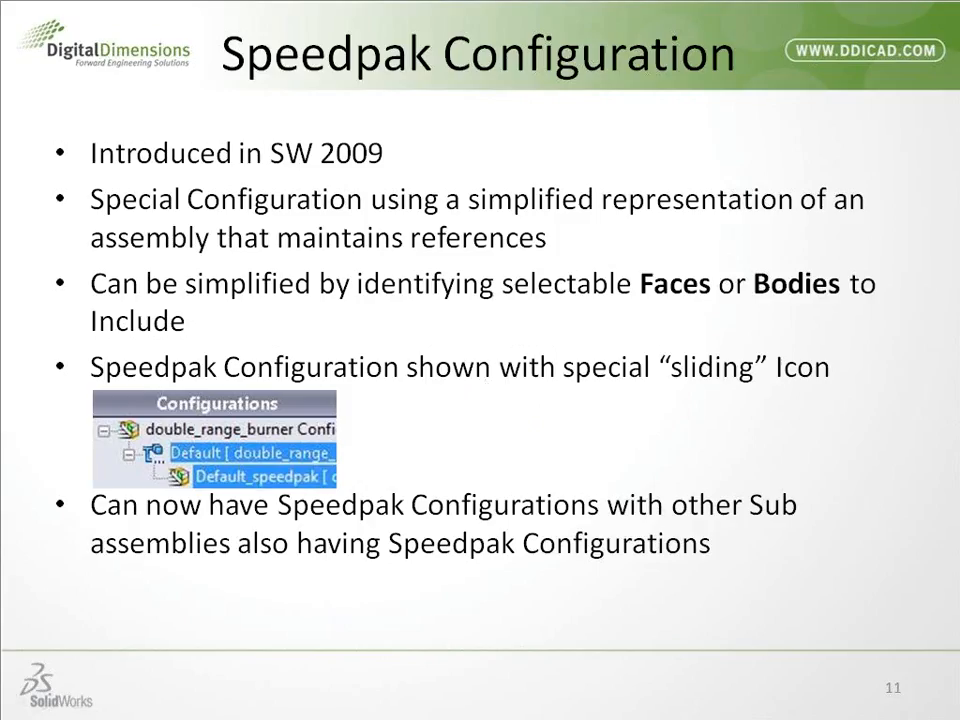
key("Page_Up")
key("Page_Down")
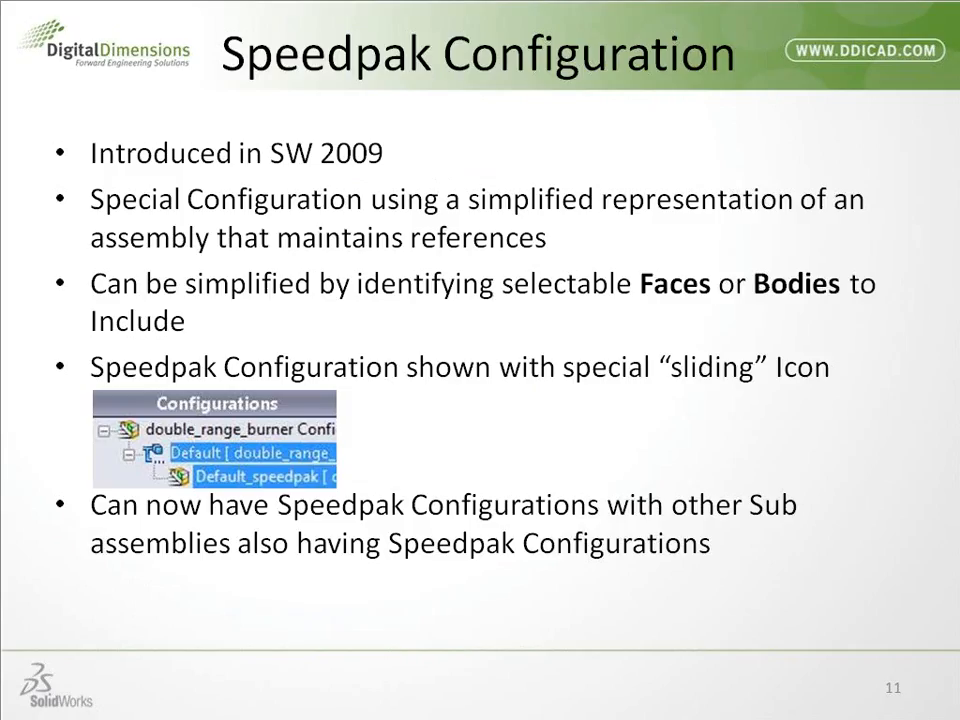
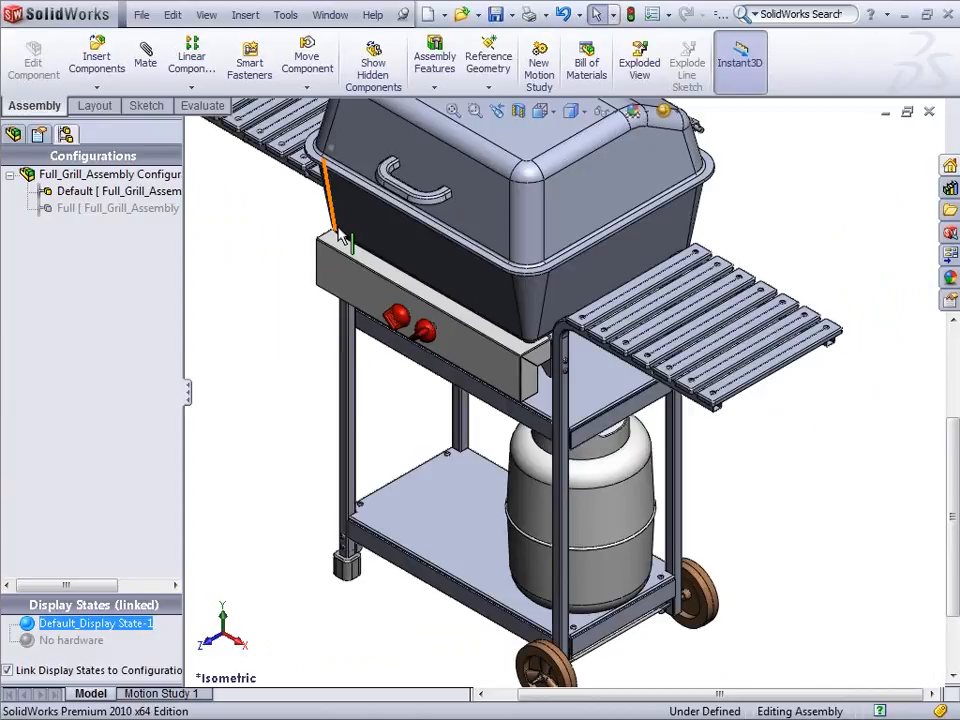
Activate the Full configuration of the grill assembly to bring in the side table with burners.
middle_click_drag(338, 236, 380, 176)
scroll(365, 168, "down", 2)
double_click(65, 209)
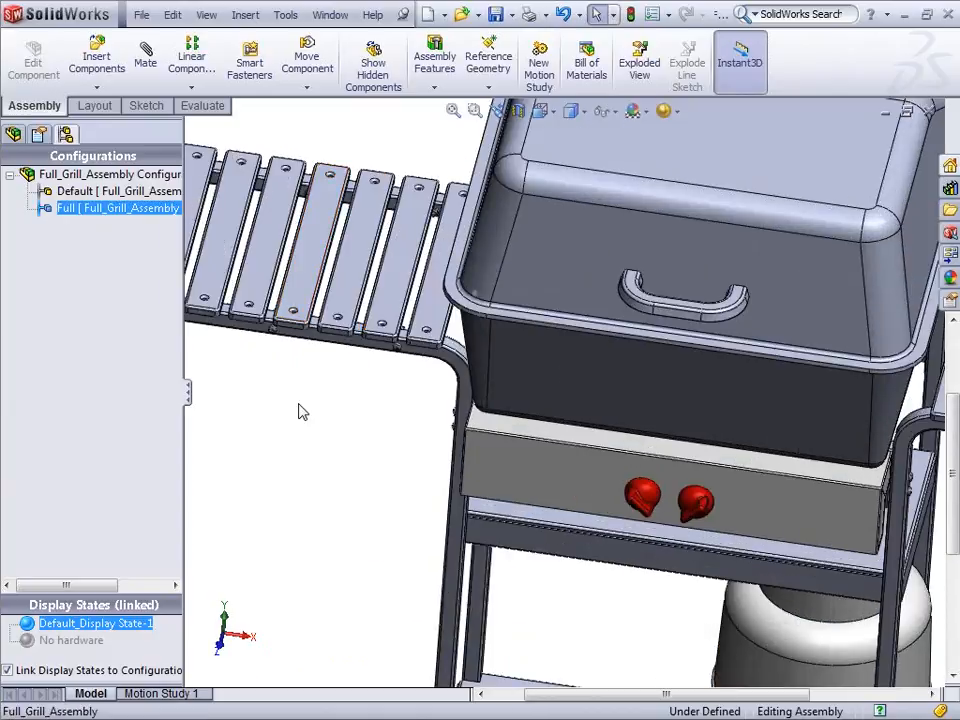
double_click(72, 210)
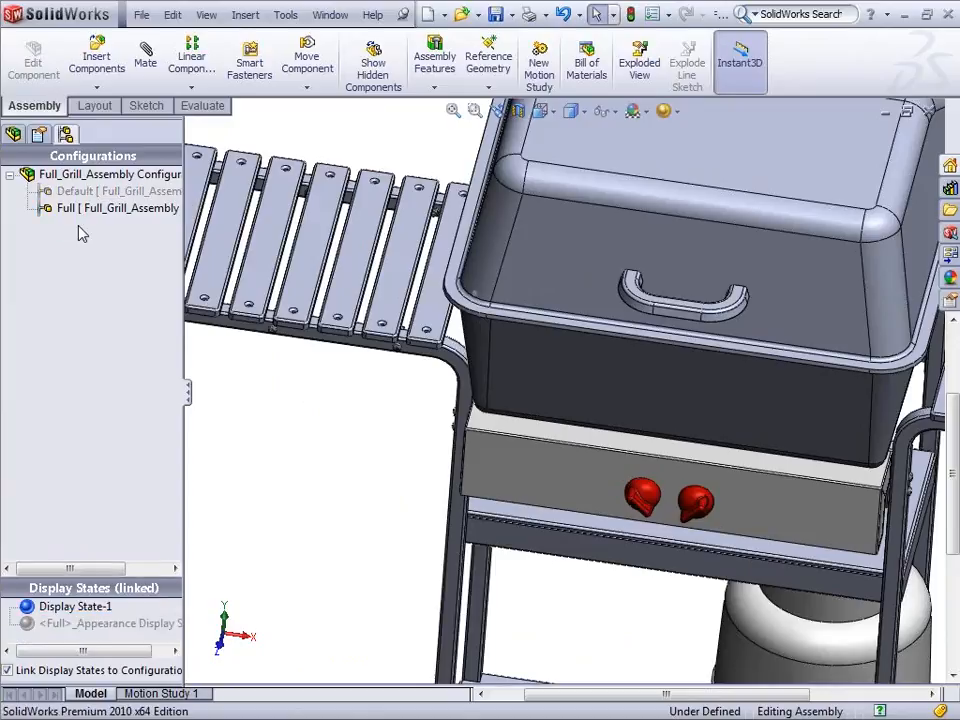
middle_click_drag(302, 417, 300, 407)
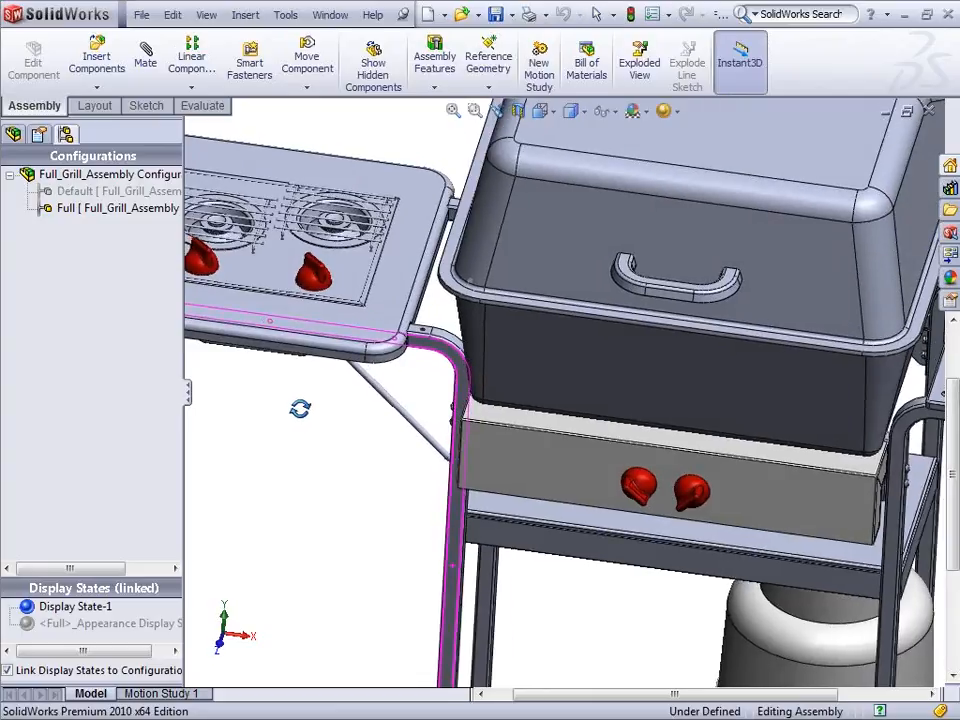
Select the double_range_burner subassembly through its insert plate and check its referenced configuration in the component properties, changing nothing.
scroll(344, 313, "up", 2)
scroll(422, 420, "down", 4)
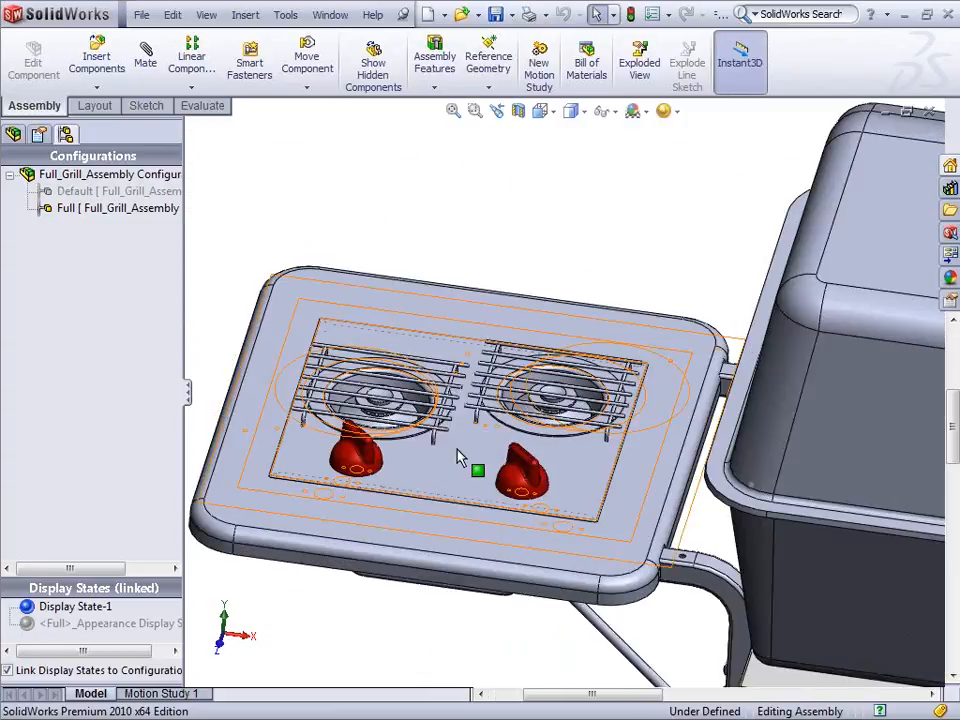
scroll(457, 448, "down", 2)
scroll(465, 432, "up", 1)
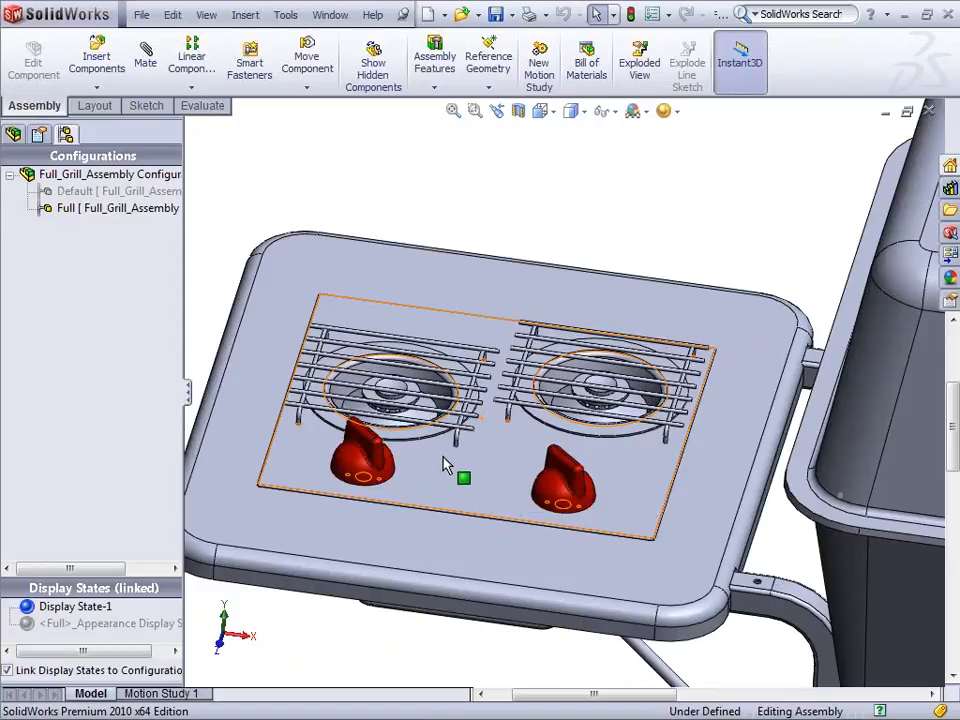
left_click(447, 466)
right_click(448, 465)
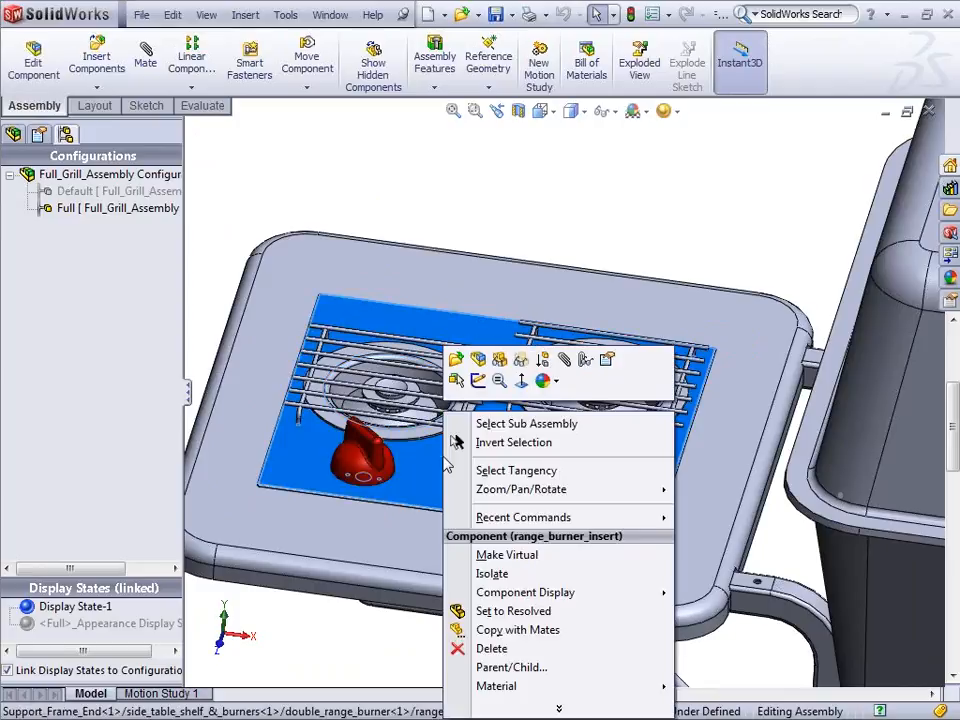
left_click(497, 424)
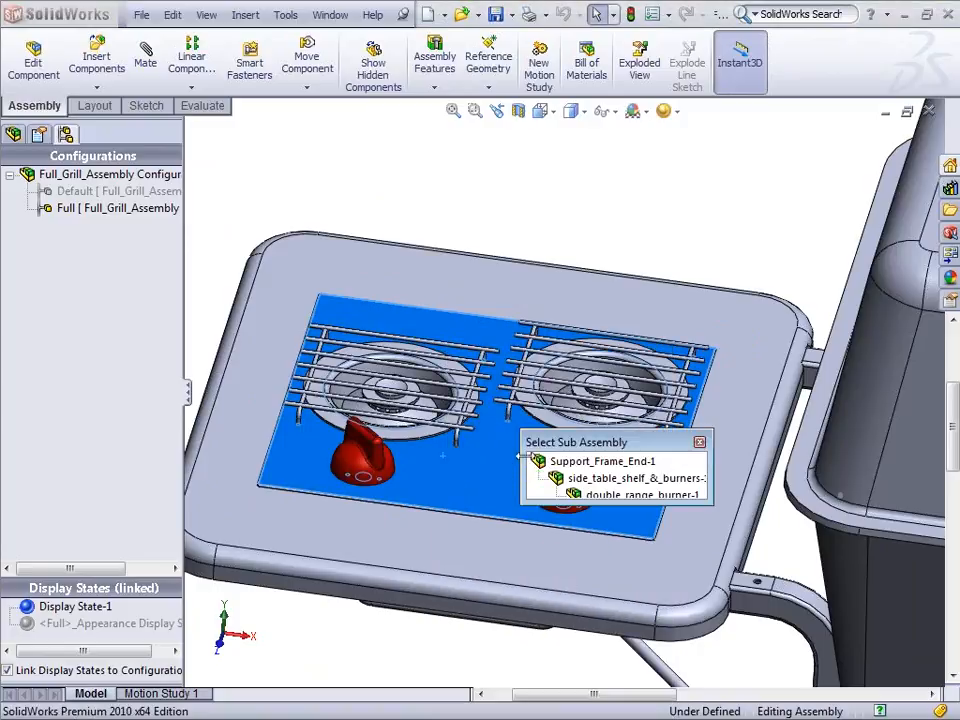
right_click(606, 497)
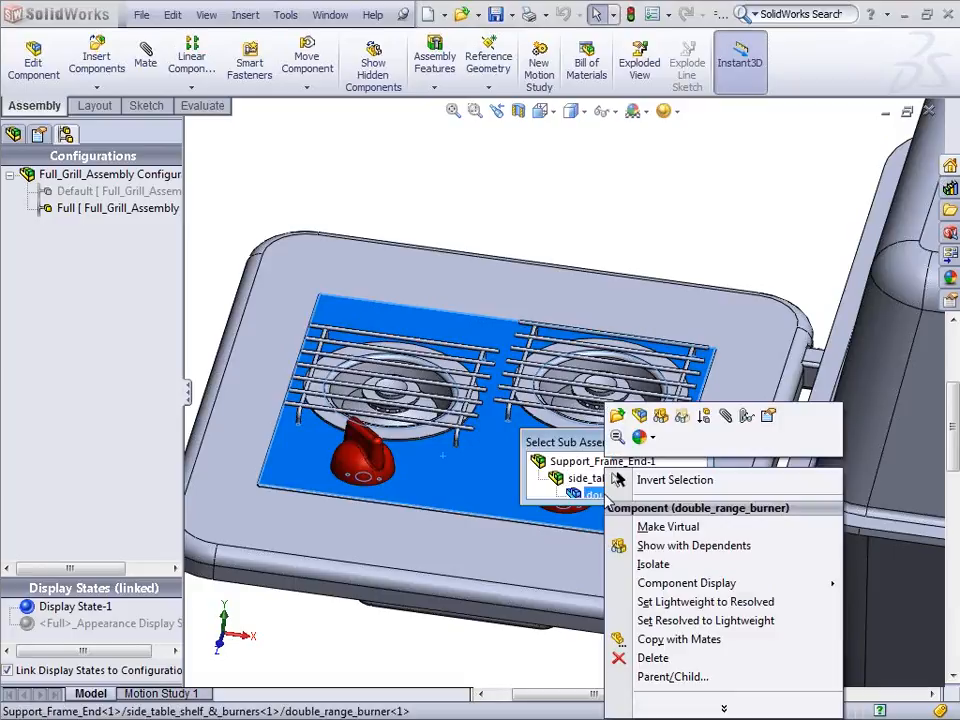
left_click(768, 417)
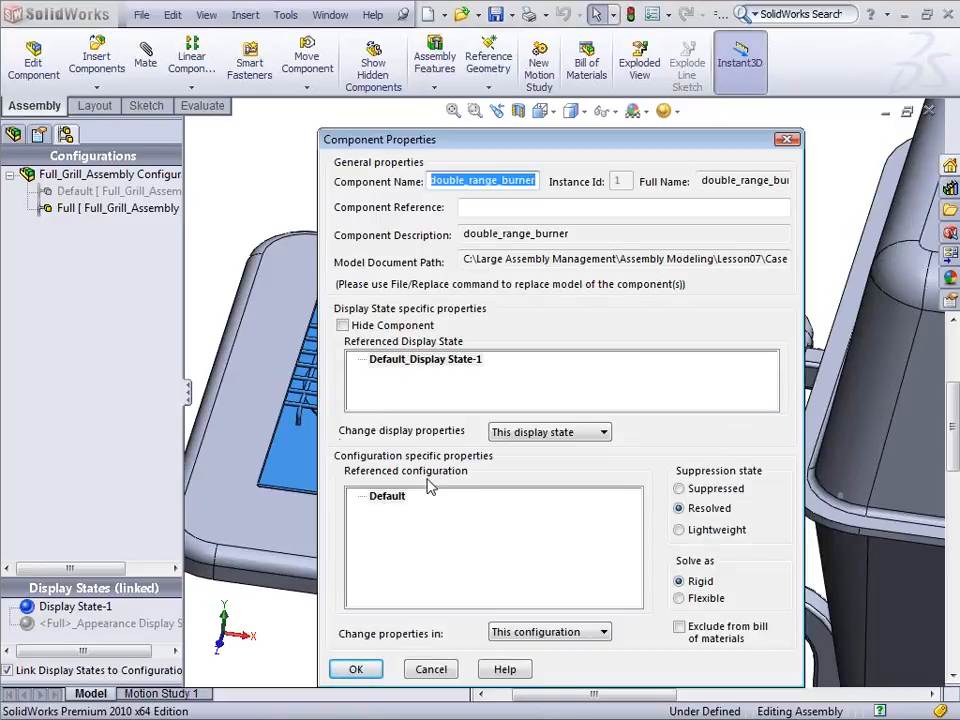
left_click(430, 673)
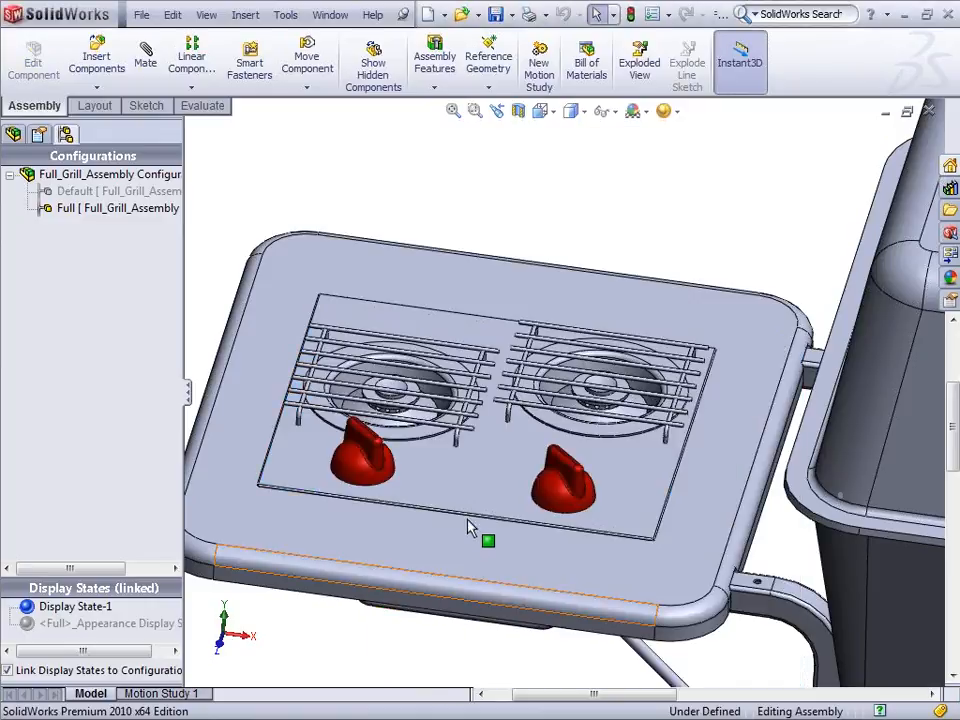
Select the double_range_burner subassembly through its insert plate and open it in its own window.
left_click(456, 474)
right_click(456, 482)
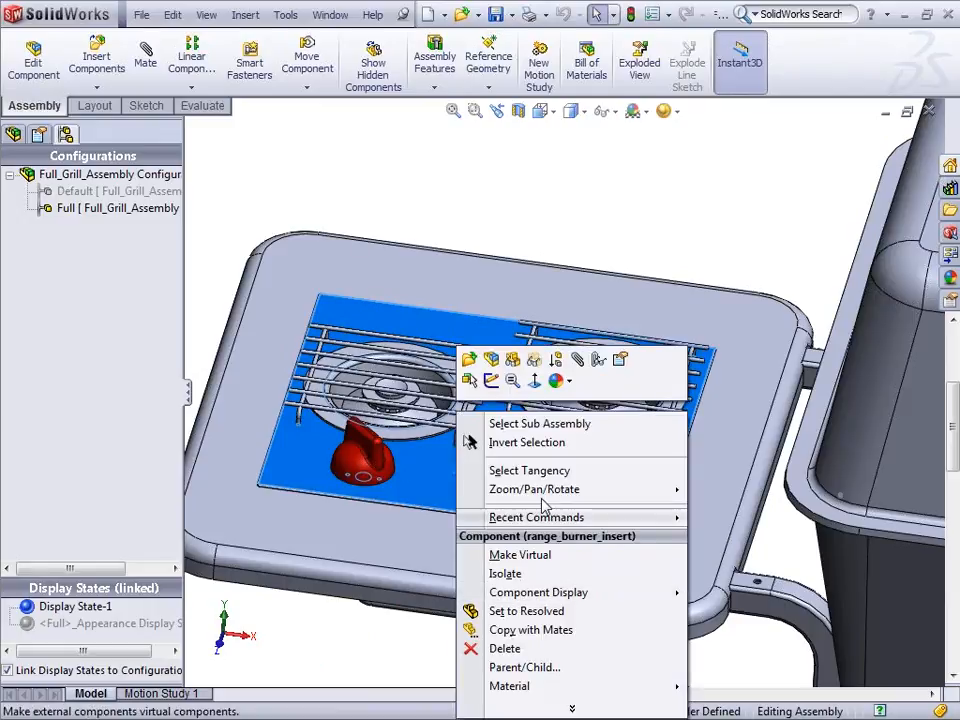
left_click(522, 424)
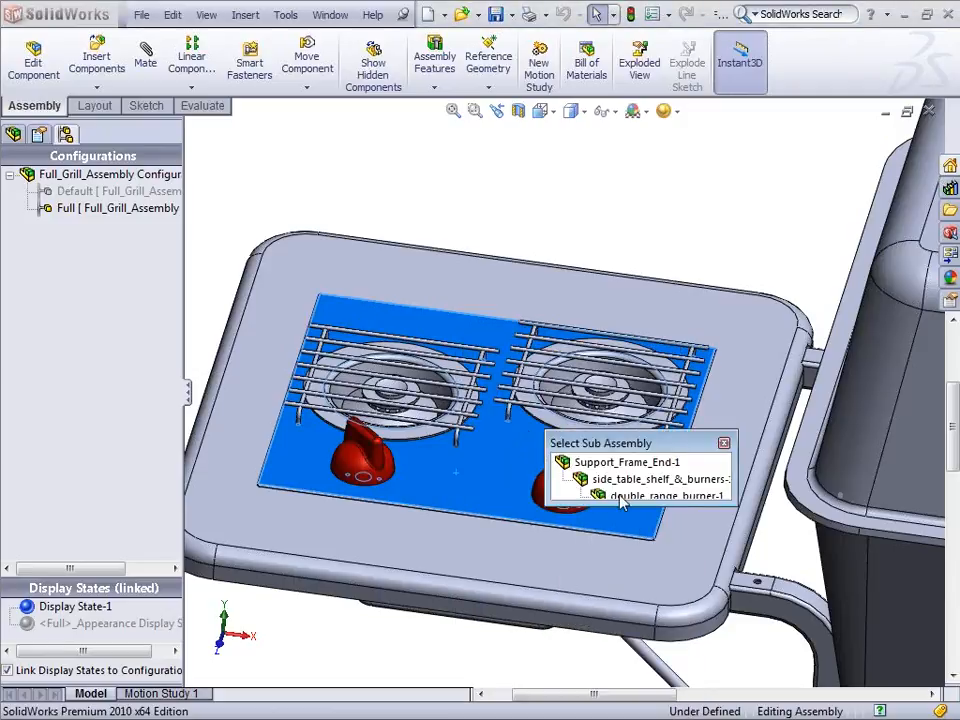
right_click(621, 503)
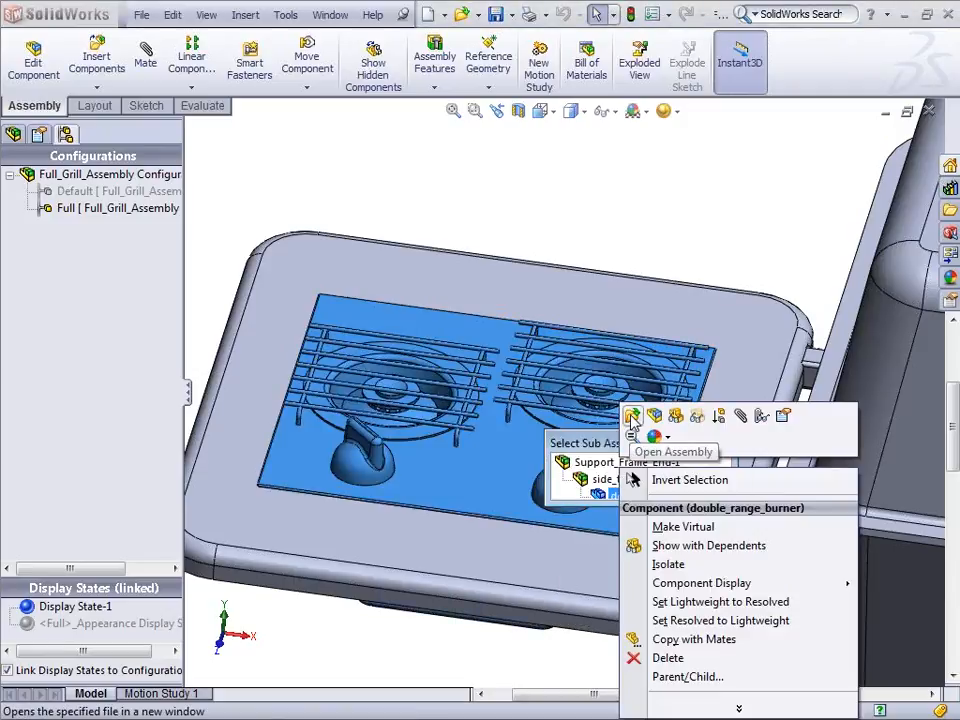
left_click(632, 417)
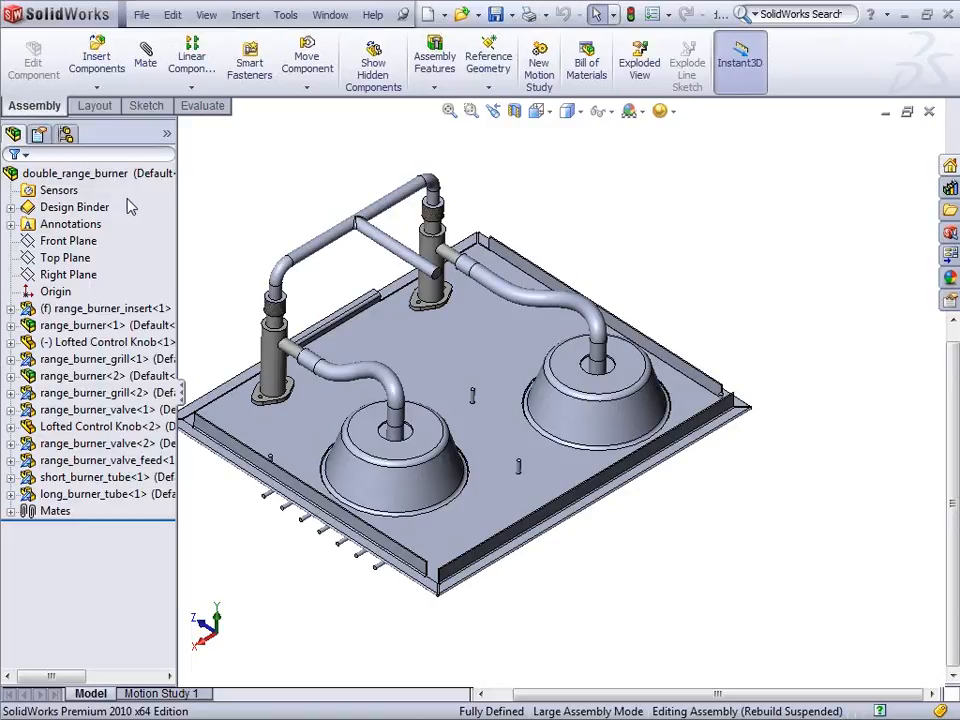
Start adding a SpeedPak to the Default configuration of double_range_burner and review the include and ghost options.
left_click(66, 135)
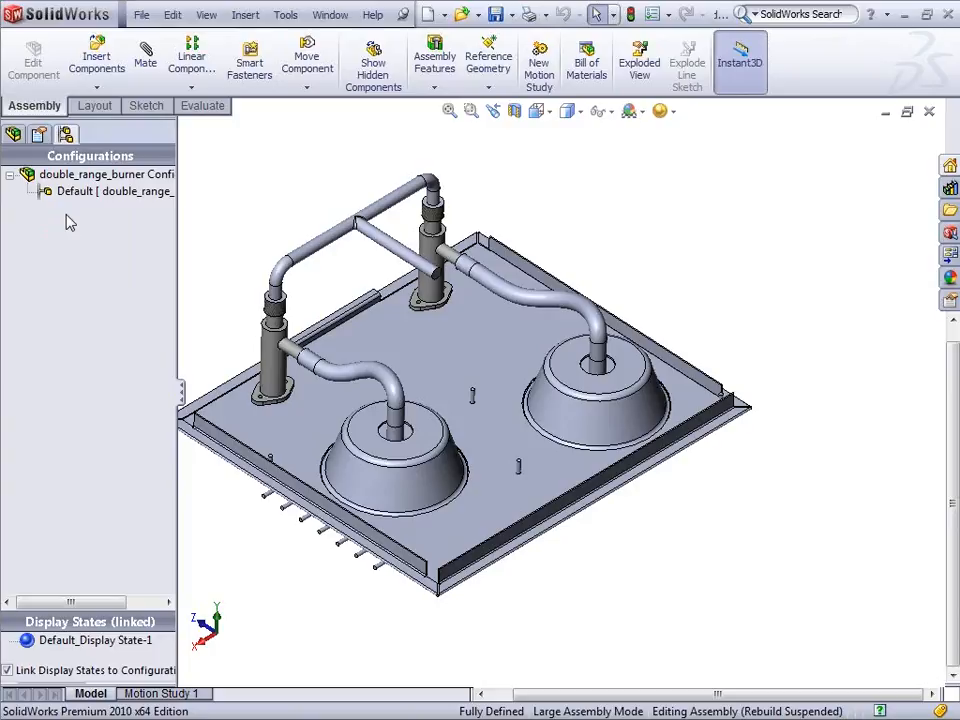
right_click(70, 222)
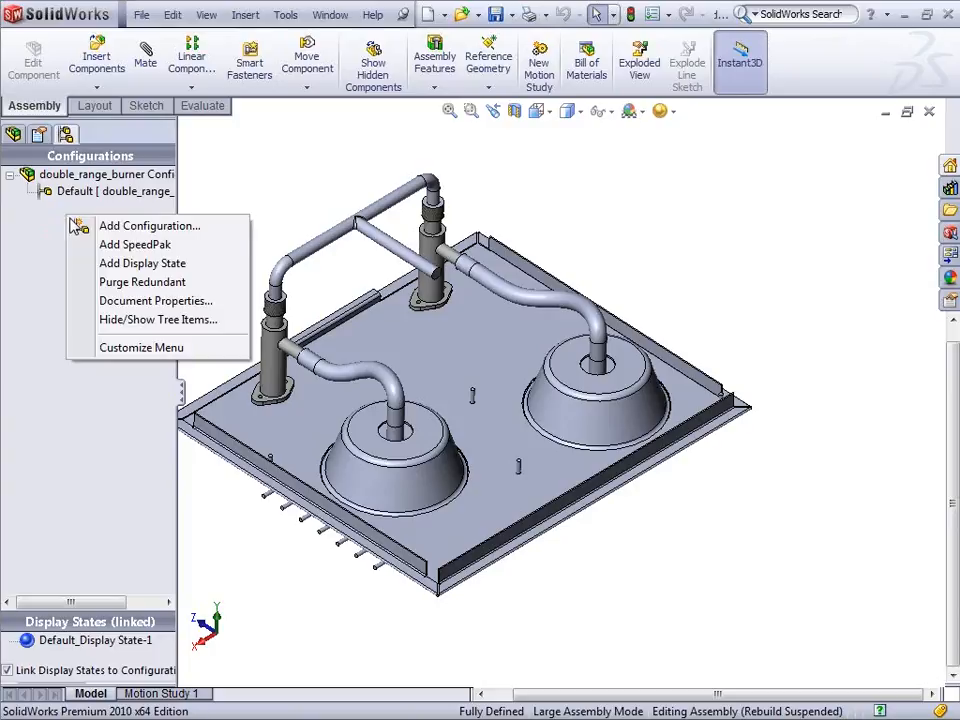
left_click(141, 247)
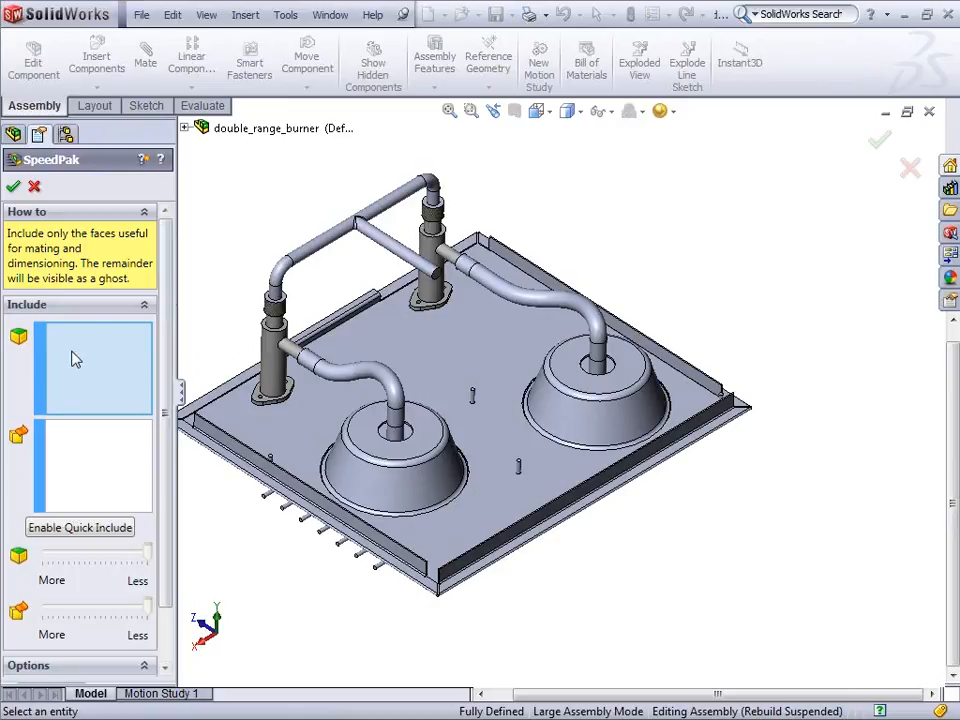
scroll(160, 436, "down", 3)
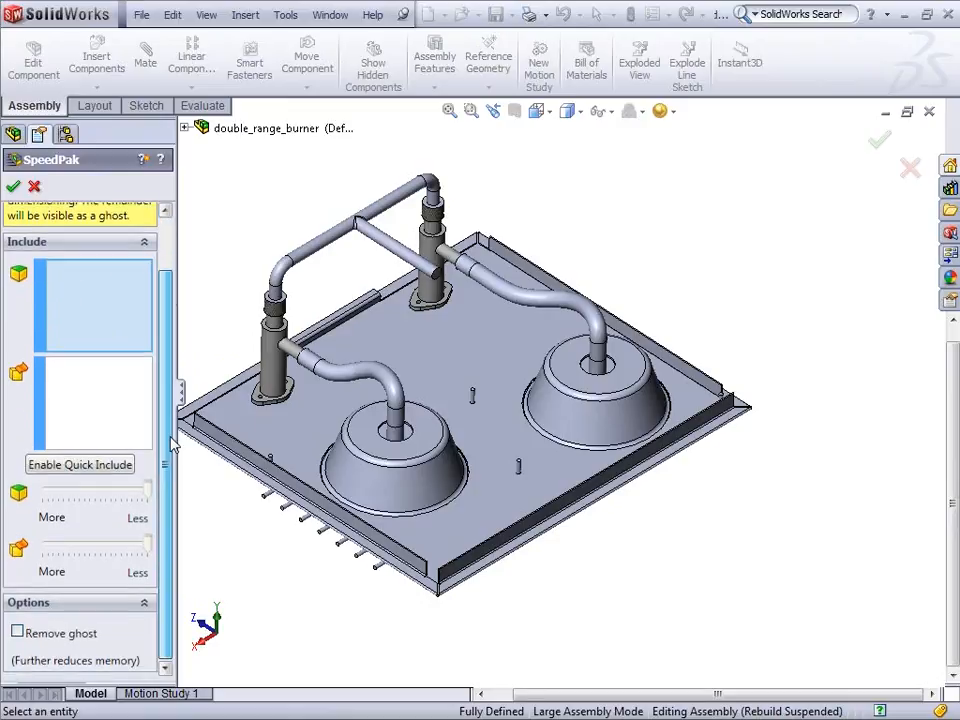
scroll(170, 440, "up", 2)
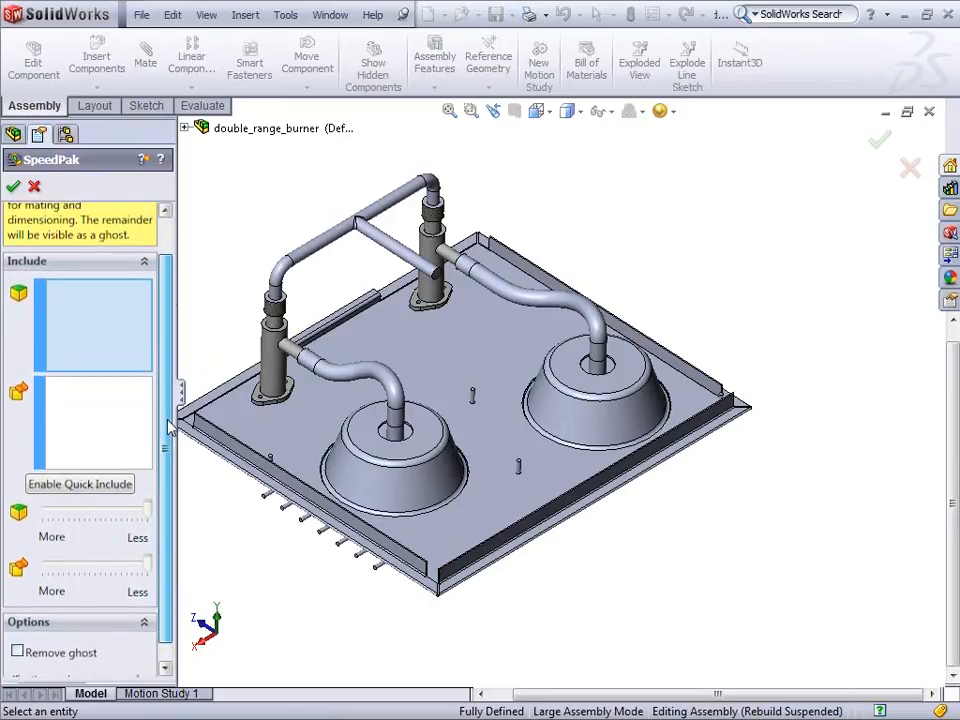
scroll(172, 400, "up", 2)
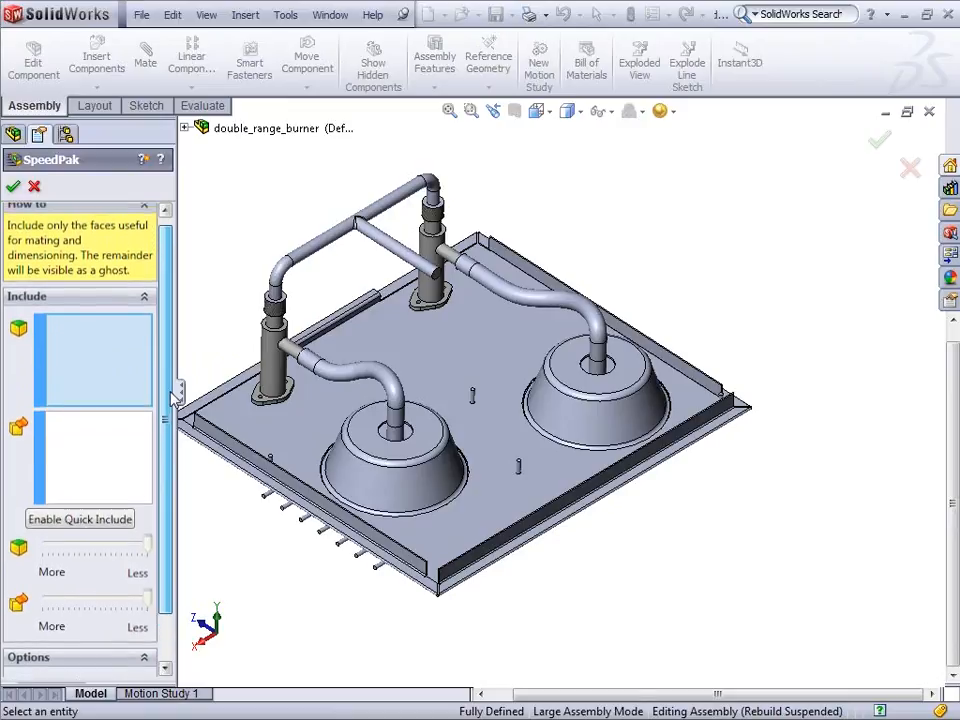
scroll(176, 392, "down", 1)
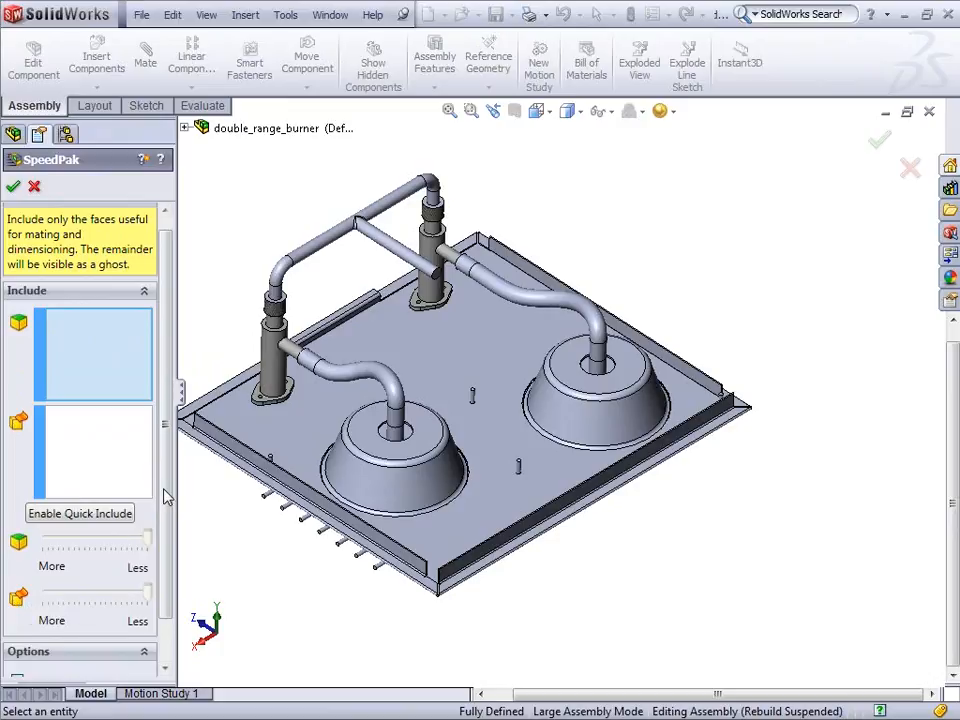
scroll(170, 495, "up", 1)
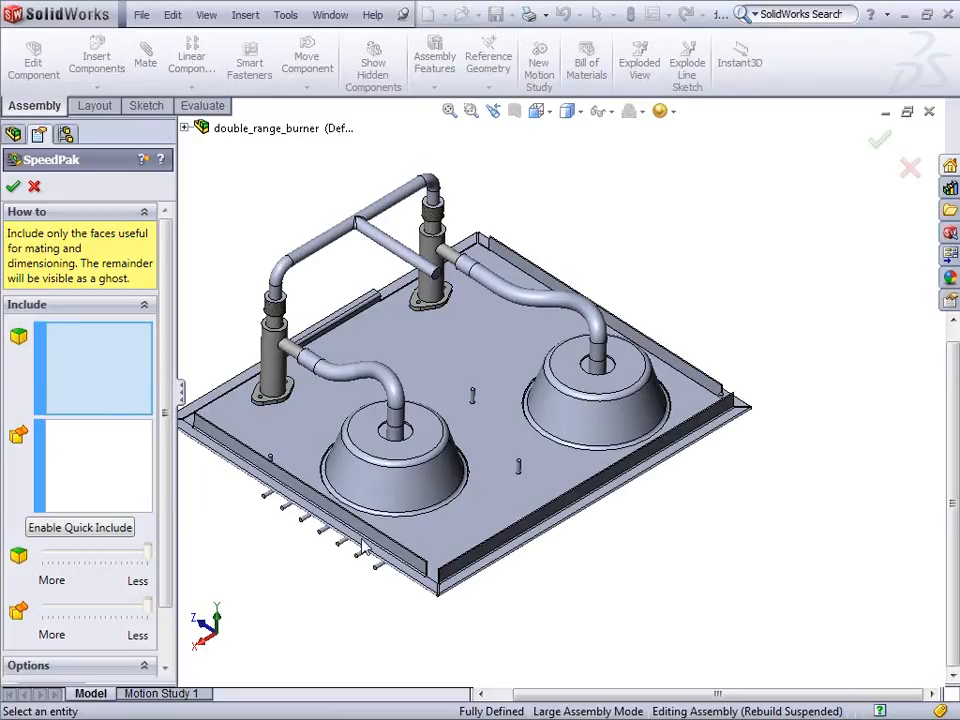
Include the upright flange and outer rim faces along the edges of the burner insert plate, and create the SpeedPak.
scroll(414, 570, "down", 3)
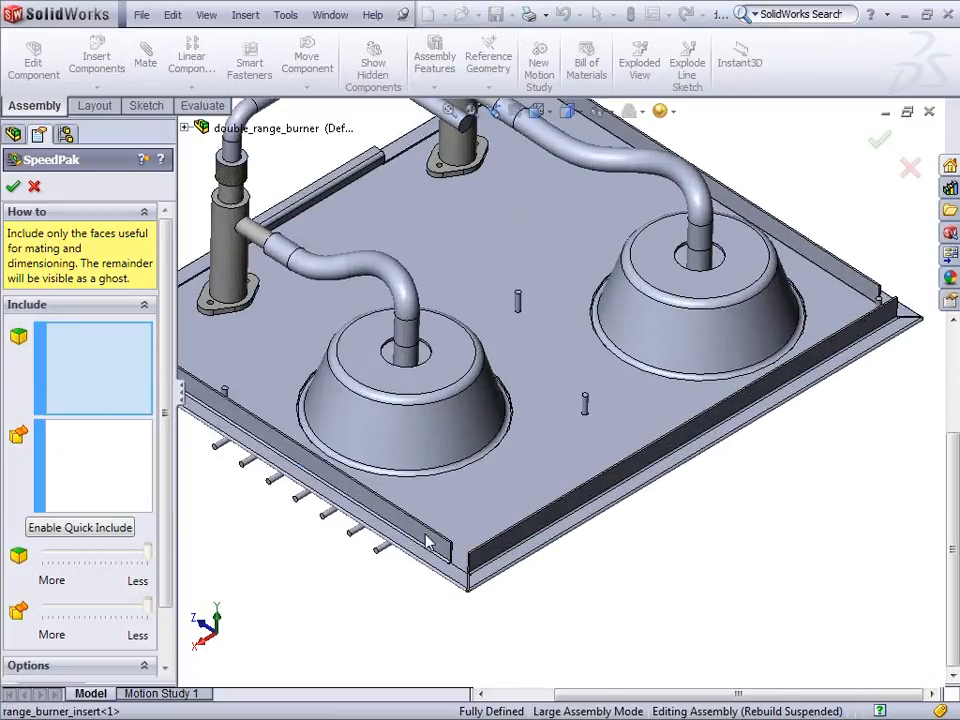
left_click(428, 541)
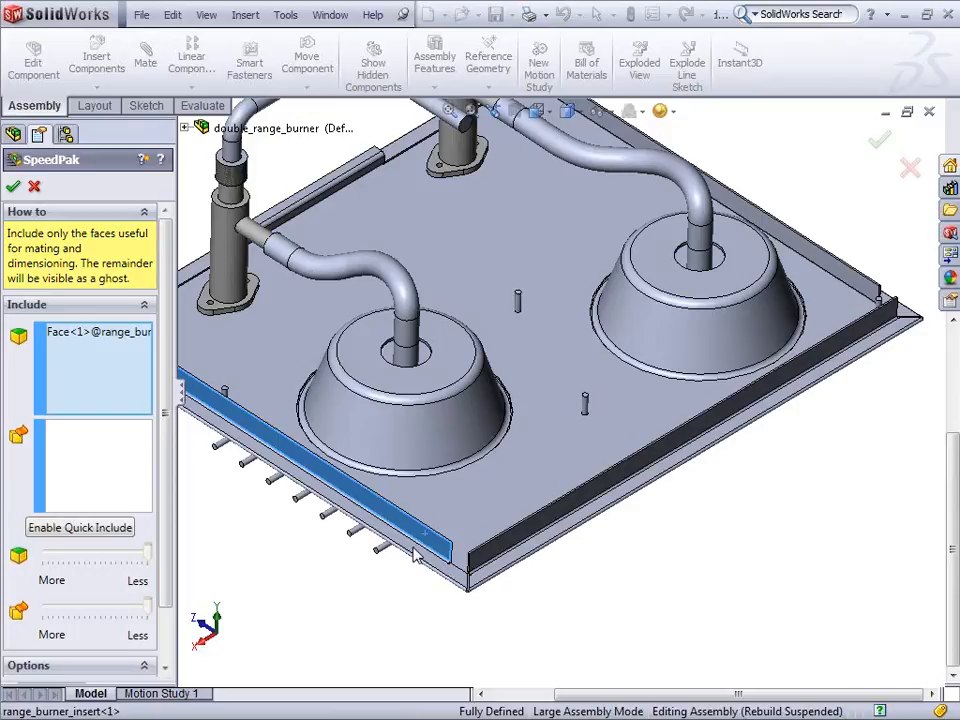
left_click(500, 560)
left_click(499, 553)
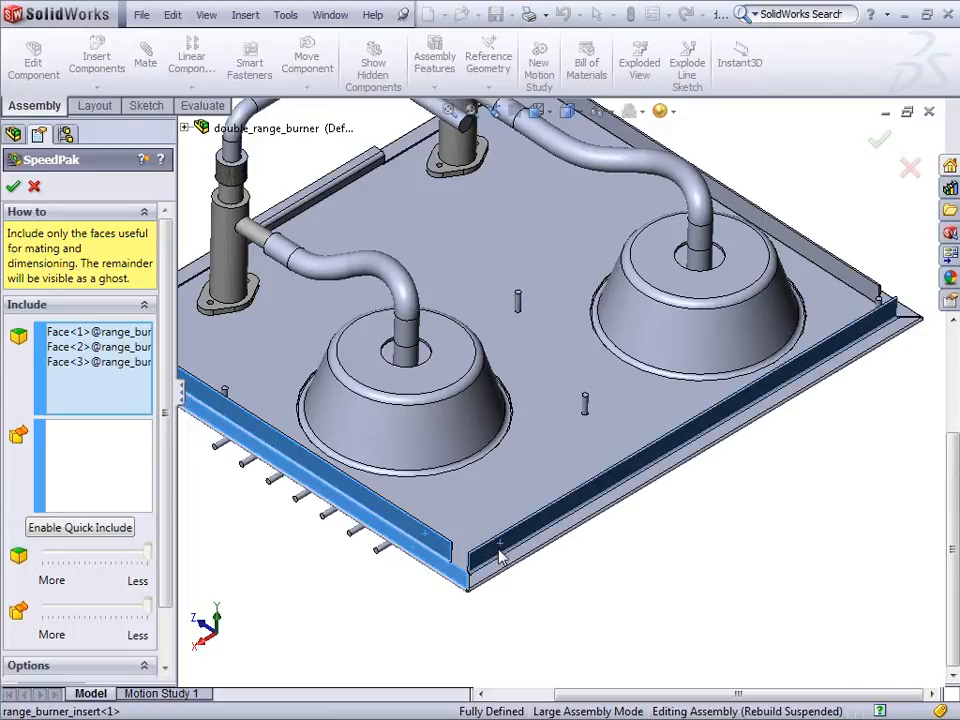
left_click(503, 572)
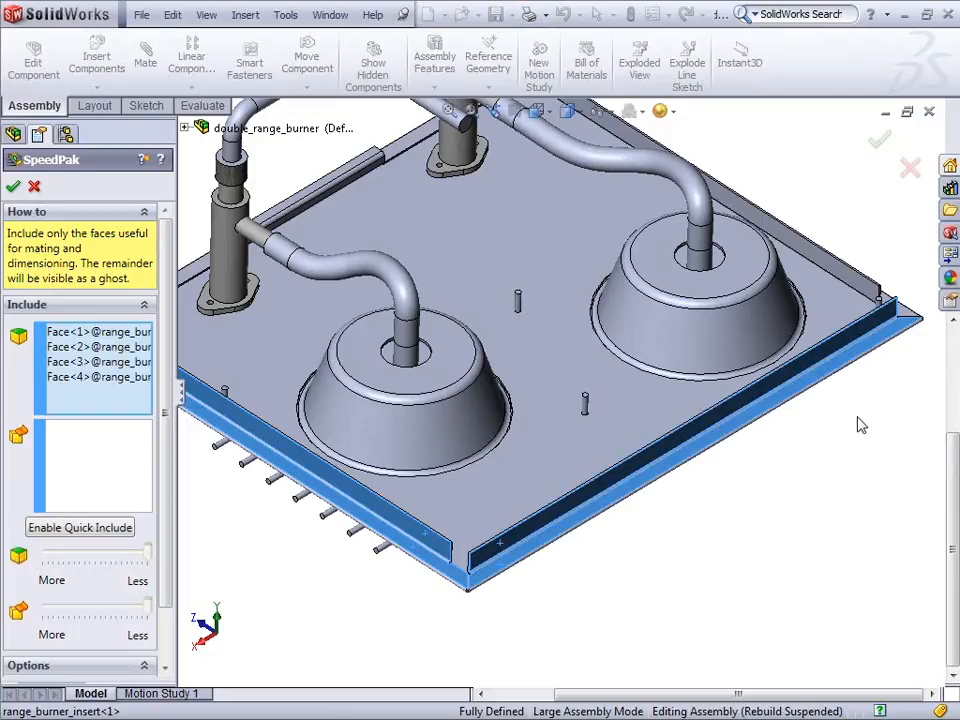
middle_click_drag(855, 412, 772, 456)
left_click(879, 331)
middle_click_drag(709, 512, 785, 461)
left_click(13, 187)
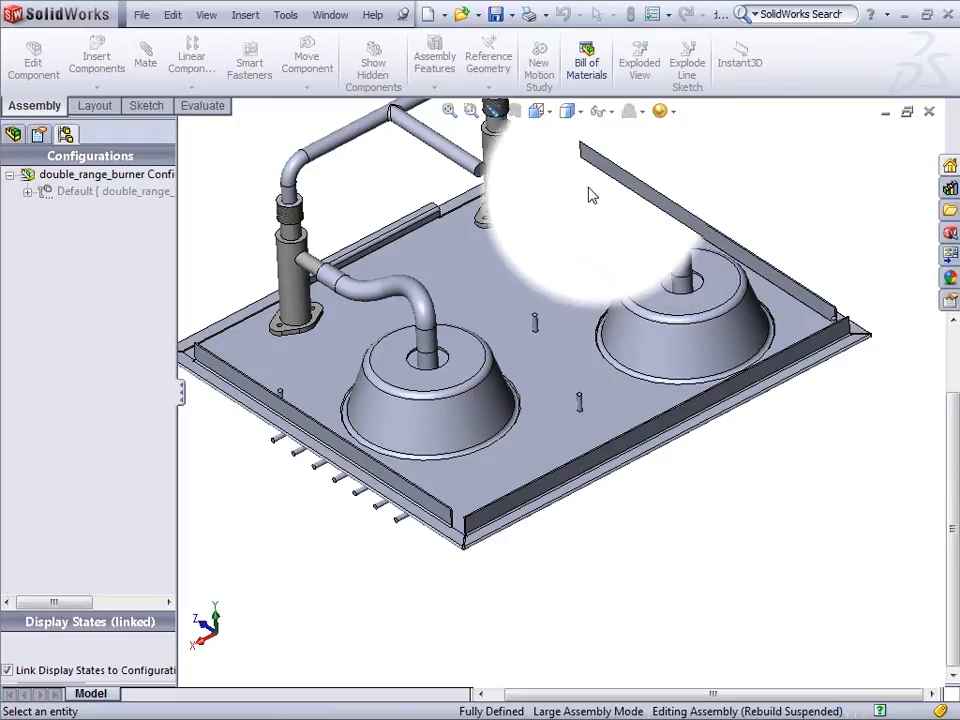
Switch to the Default configuration and back to Default_speedpak to compare how the burner model displays.
double_click(100, 191)
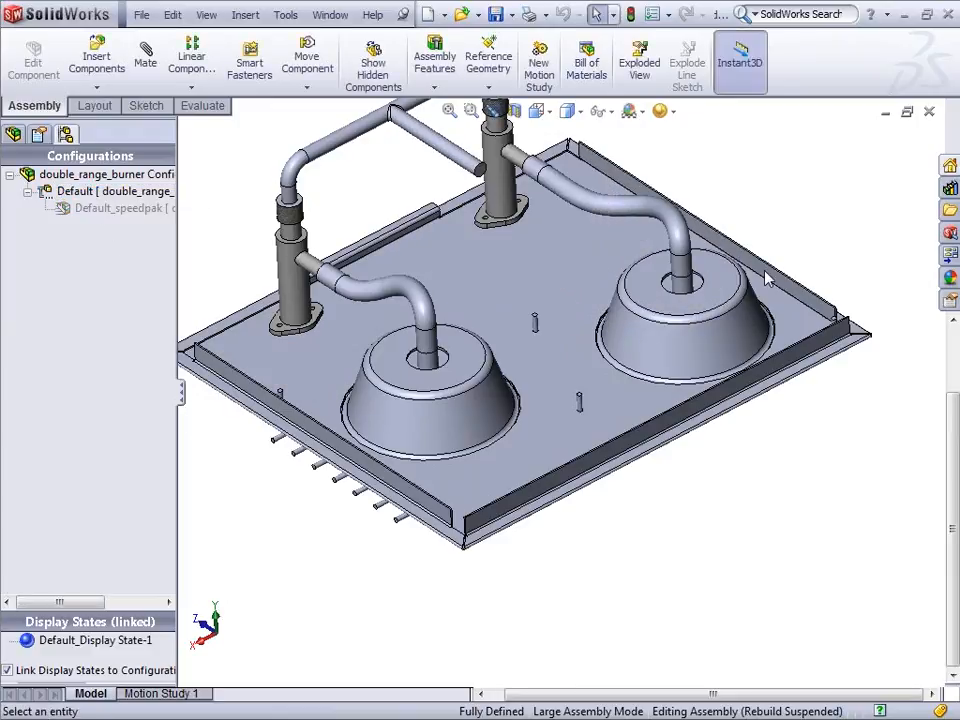
left_click(96, 212)
double_click(96, 212)
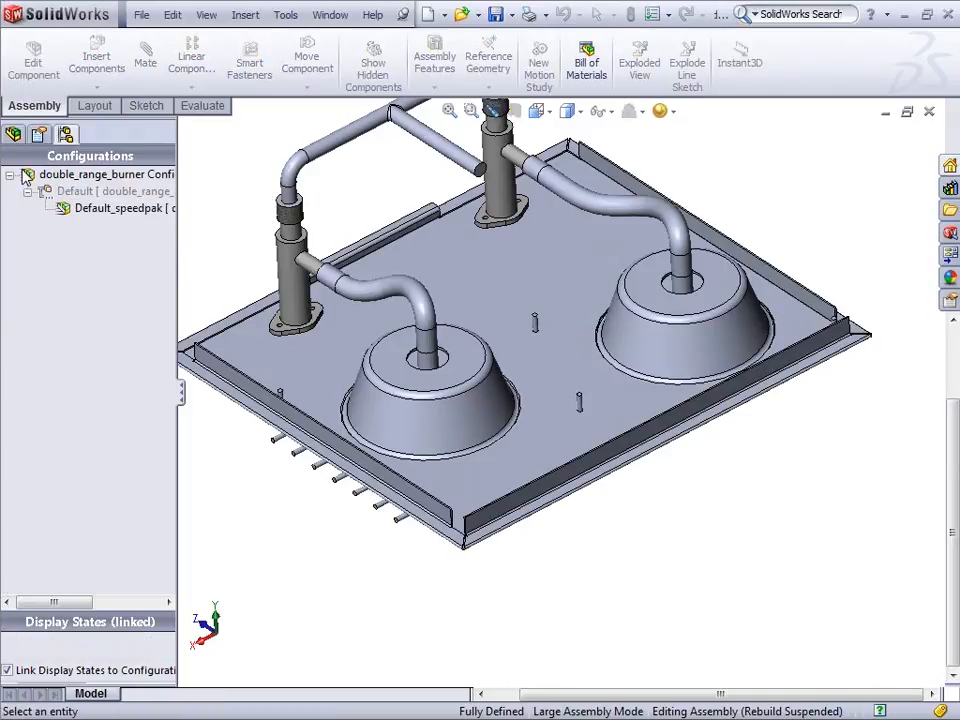
Return to Full_Grill_Assembly and set the double_range_burner subassembly's referenced configuration to Default_speedpak.
left_click(13, 133)
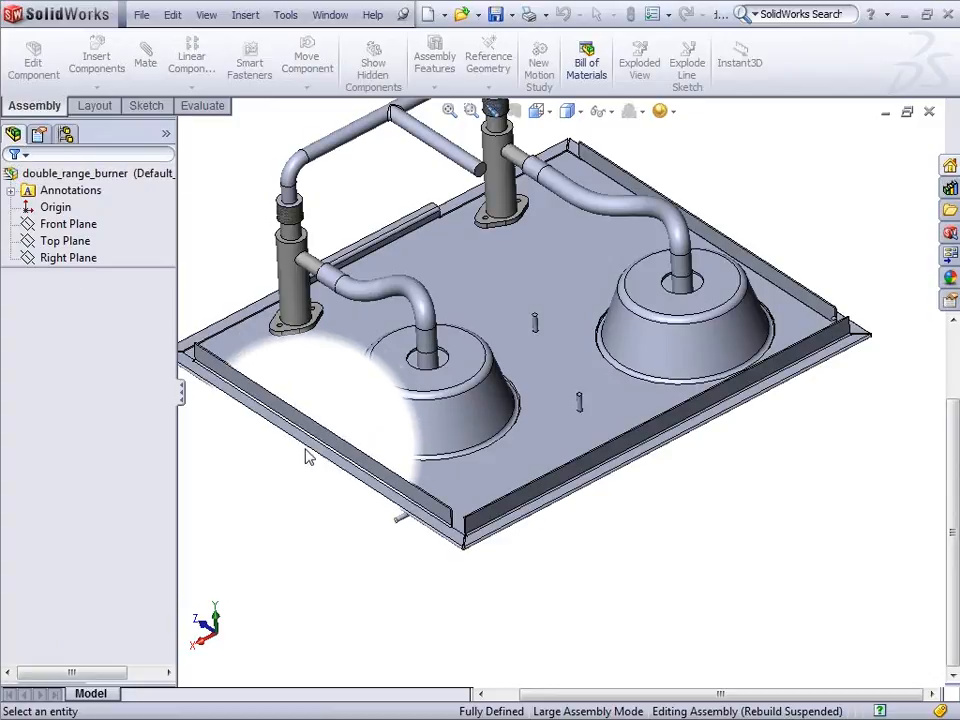
key("ctrl+Tab")
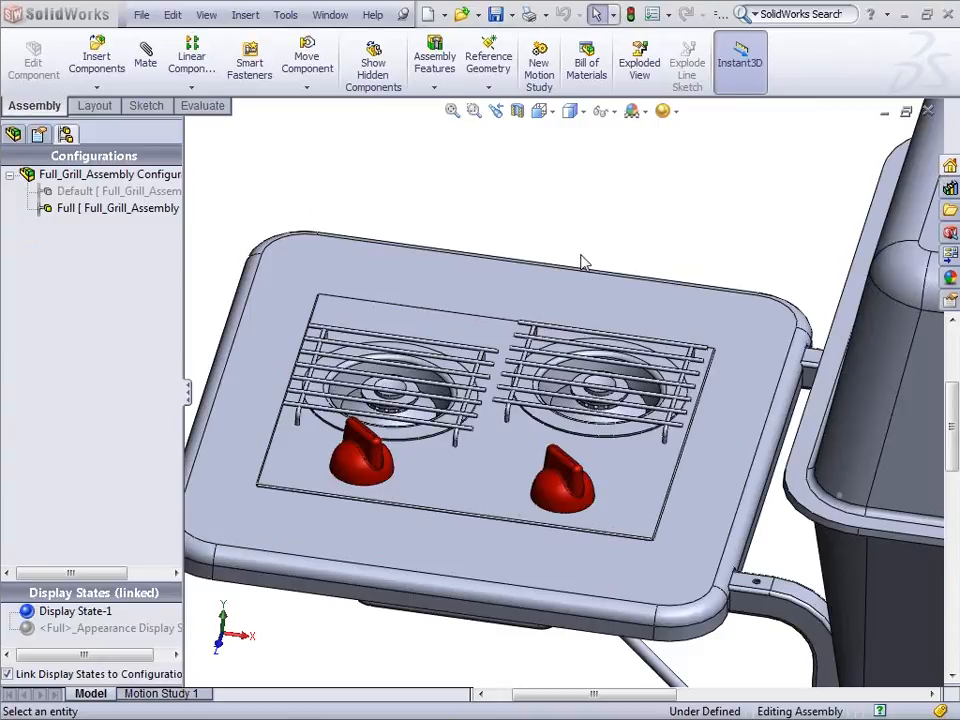
left_click(462, 468)
right_click(462, 468)
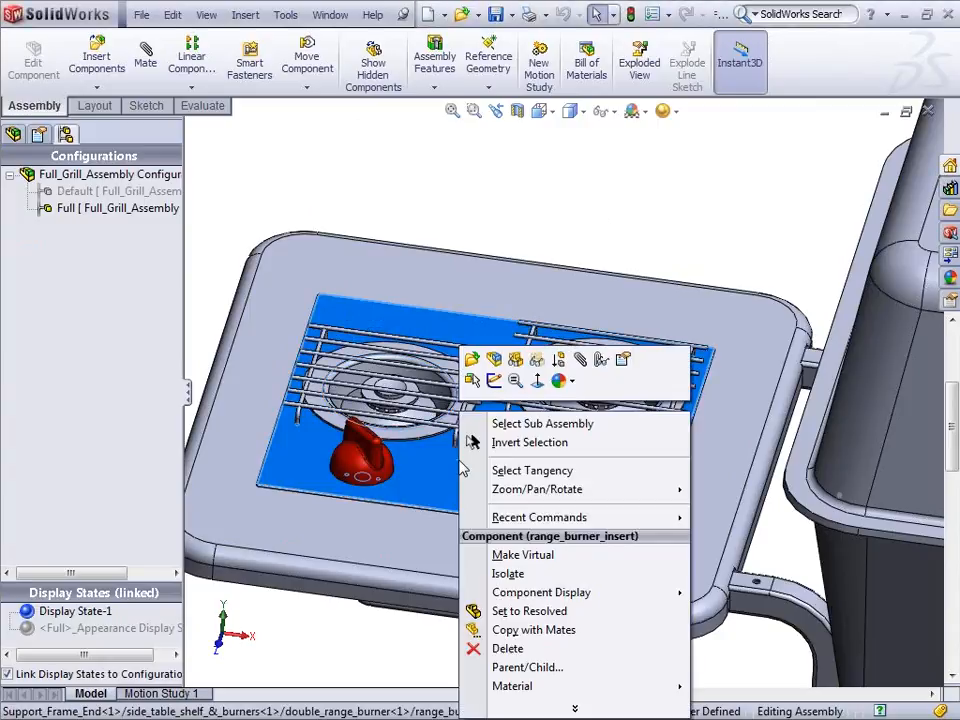
left_click(525, 424)
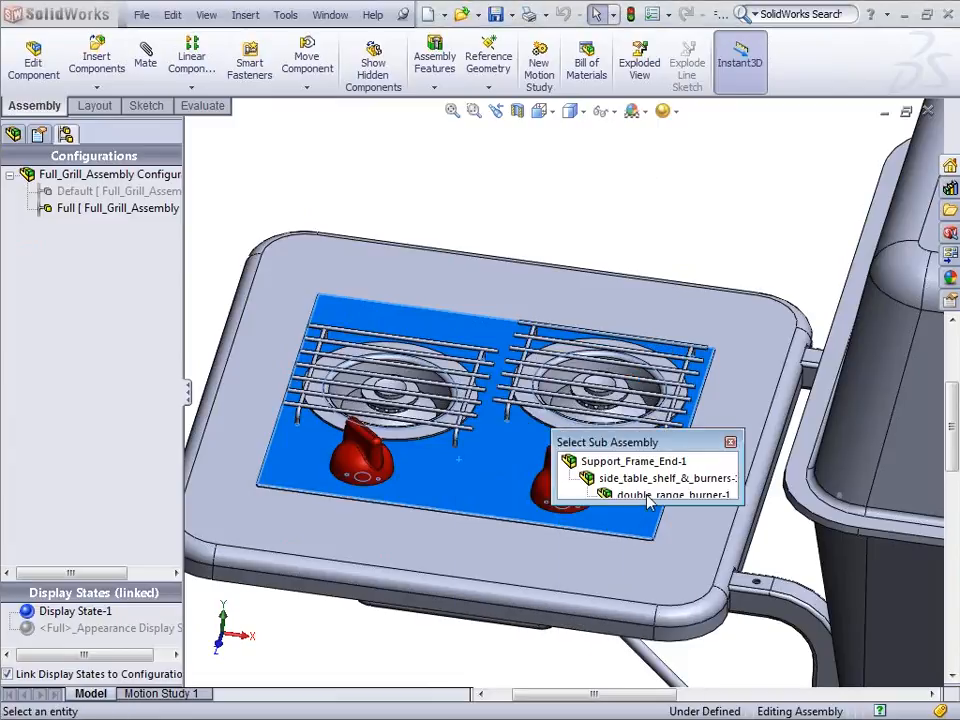
right_click(648, 496)
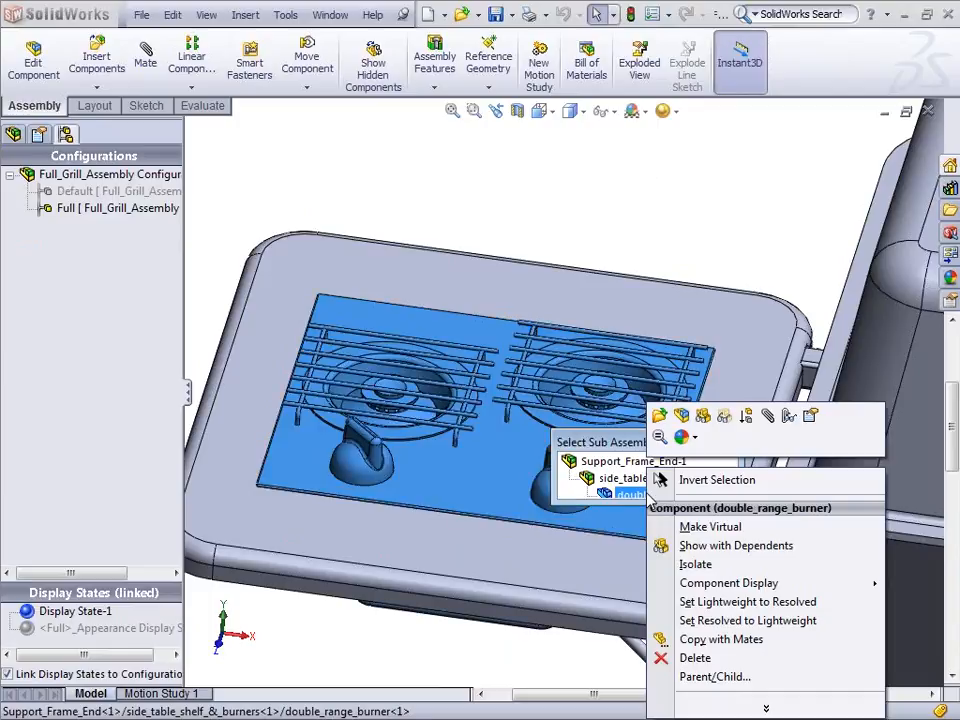
left_click(811, 418)
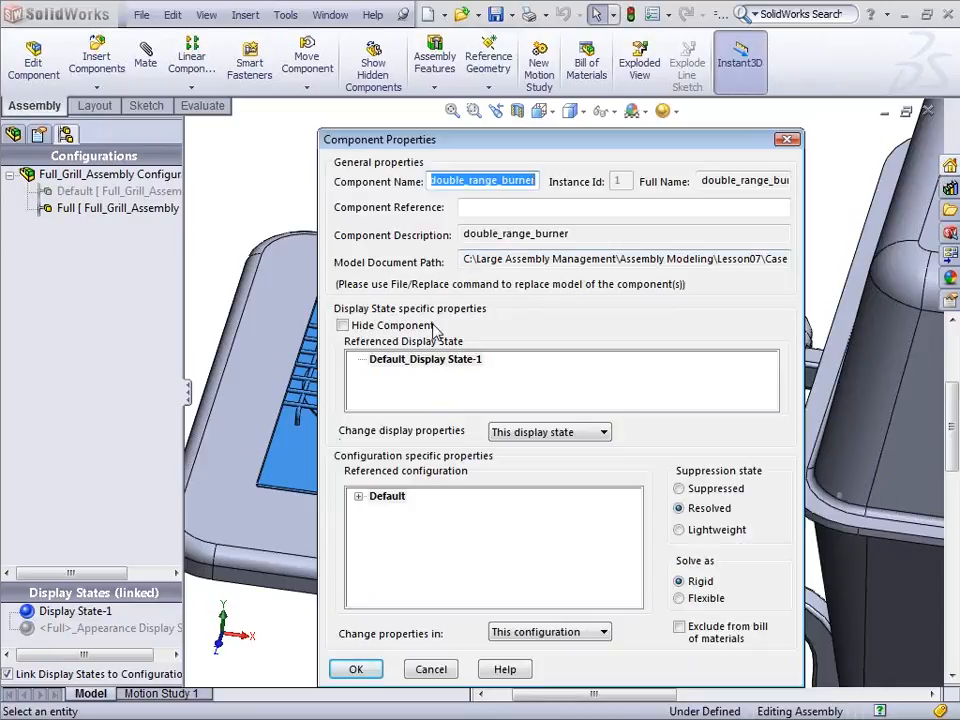
left_click(358, 496)
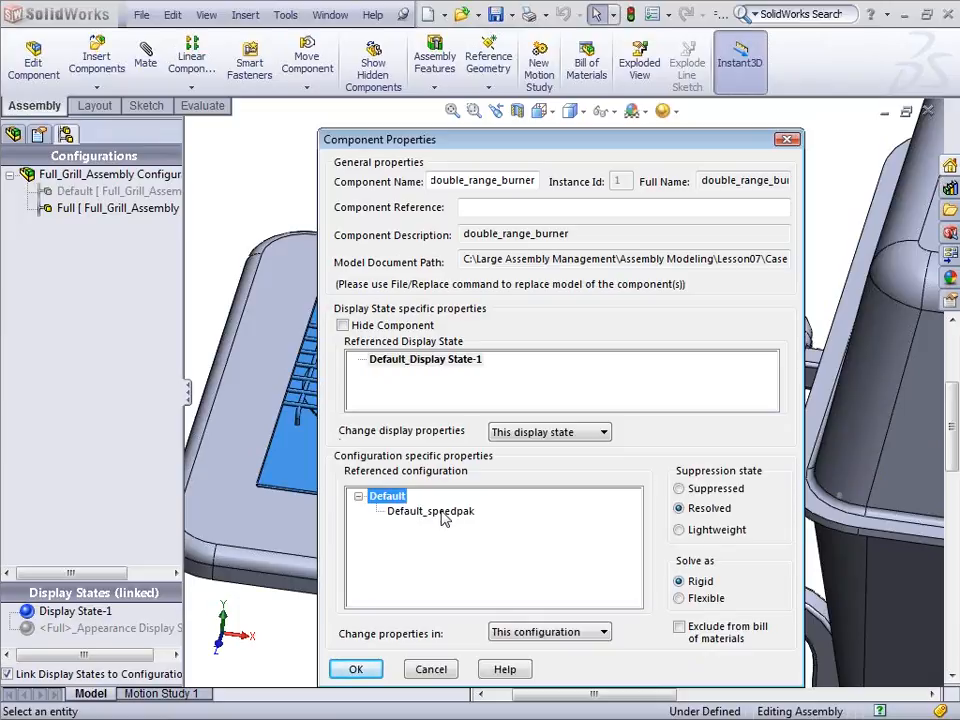
left_click(440, 512)
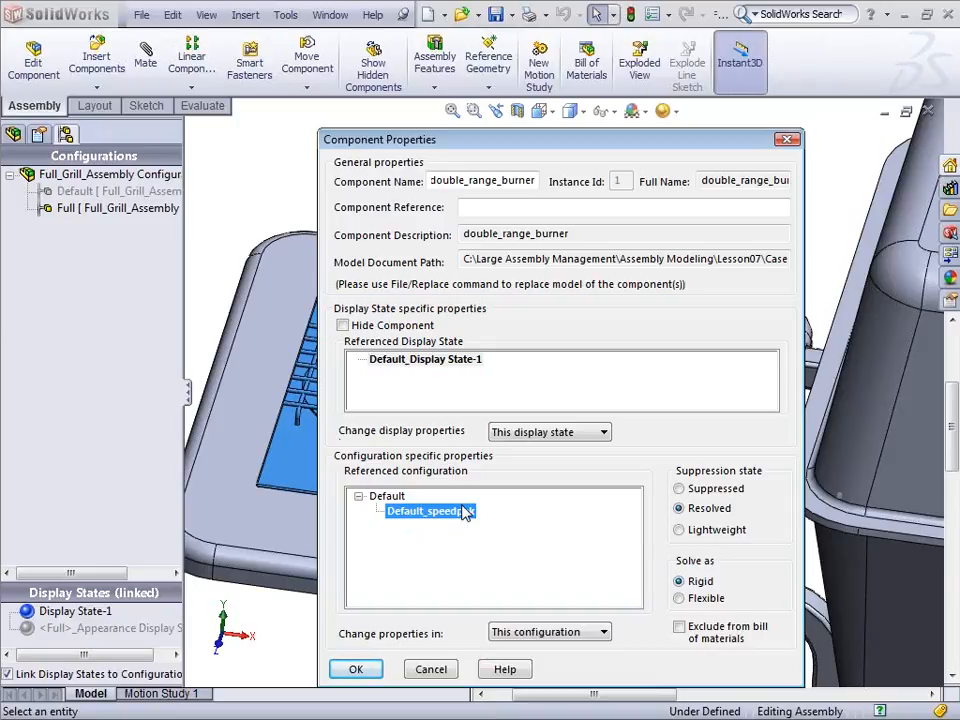
left_click(360, 670)
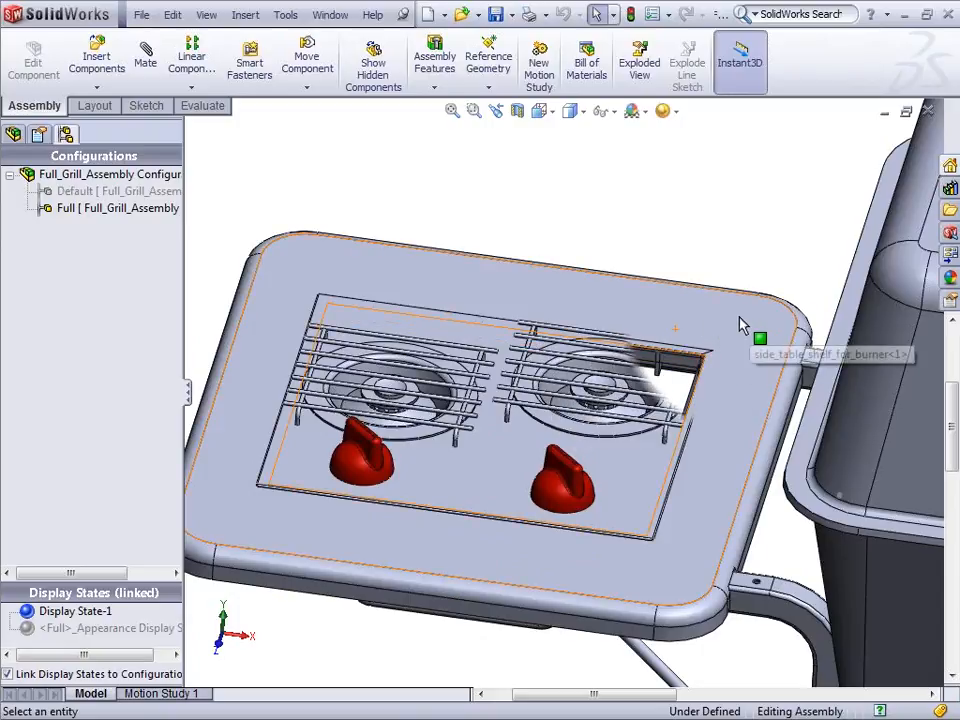
Hide the side table shelf surrounding the double range burner.
right_click(742, 326)
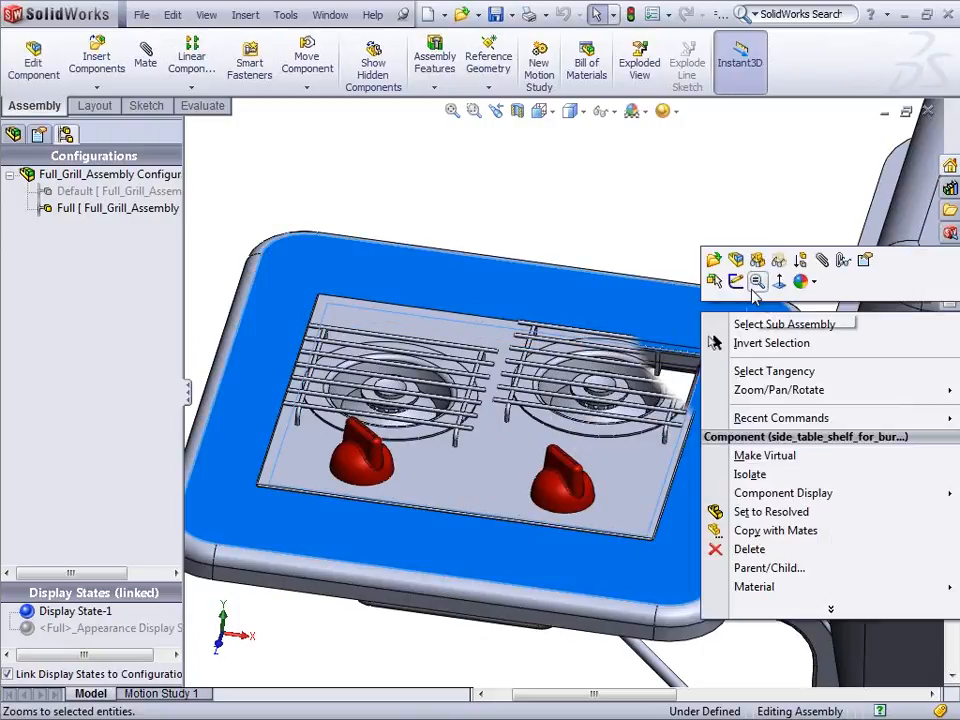
left_click(757, 262)
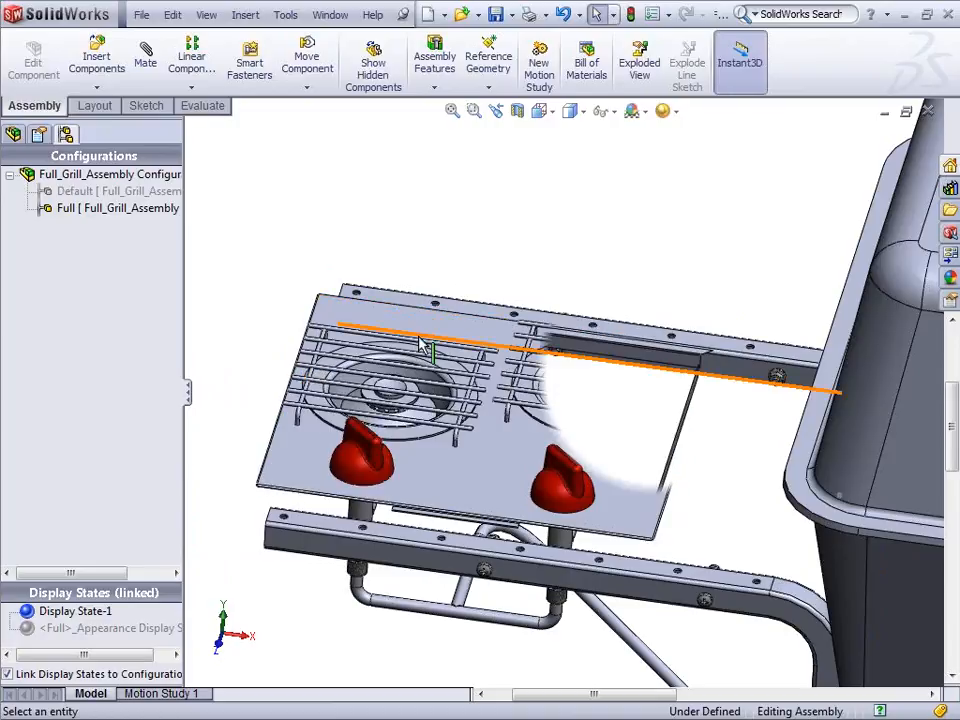
Try selecting the side flange face of the burner insert plate as a mate reference, and cancel the mate.
left_click(147, 62)
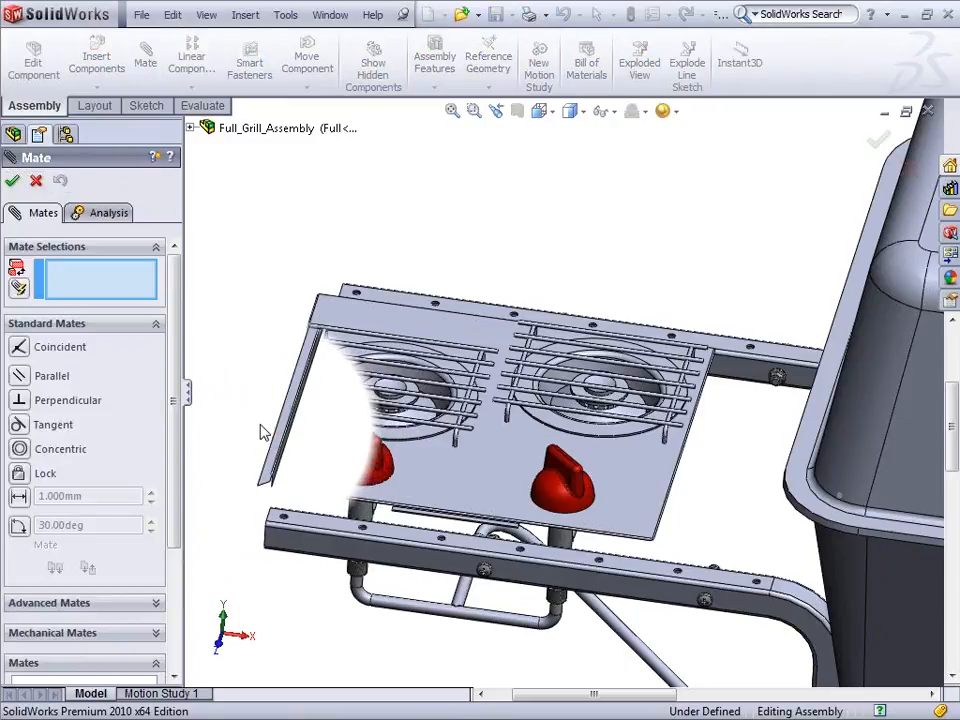
scroll(338, 392, "down", 3)
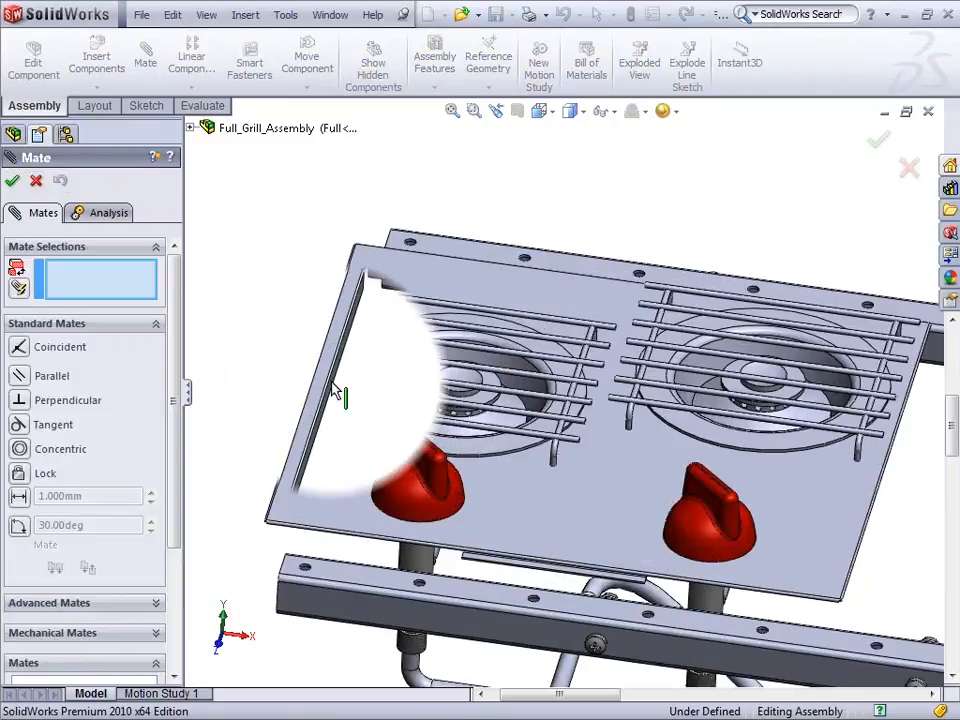
scroll(350, 390, "down", 2)
scroll(370, 370, "down", 2)
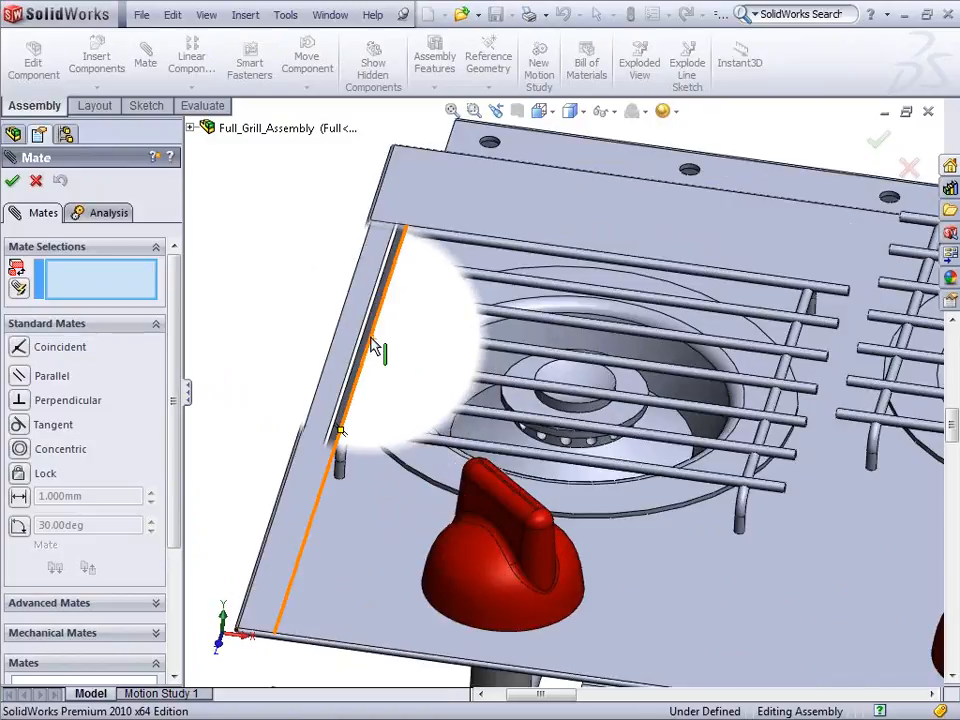
left_click(375, 347)
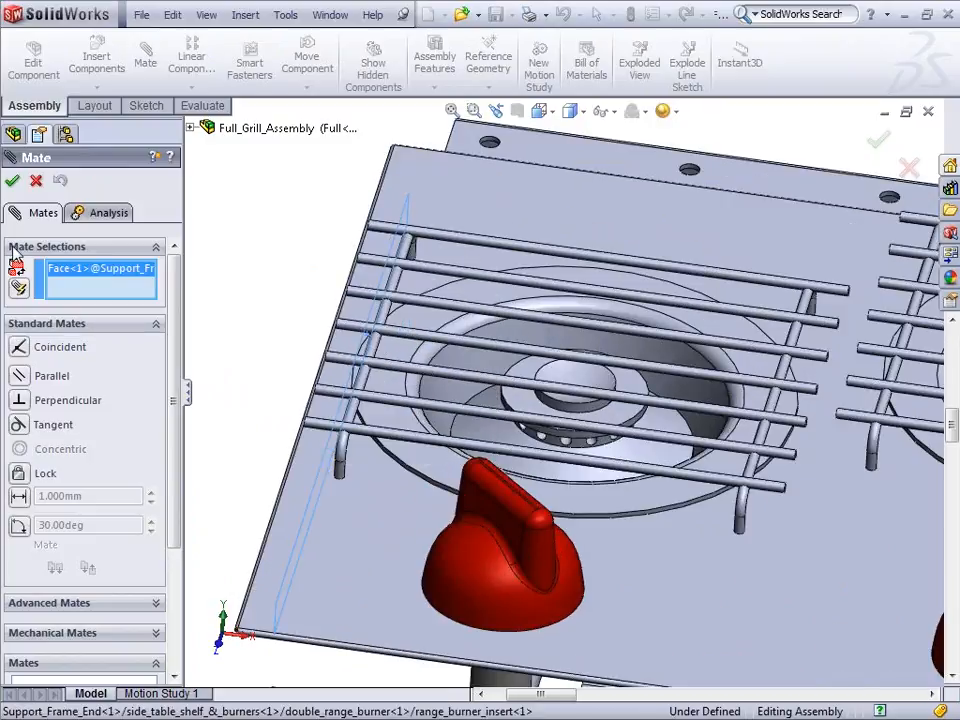
key("Escape")
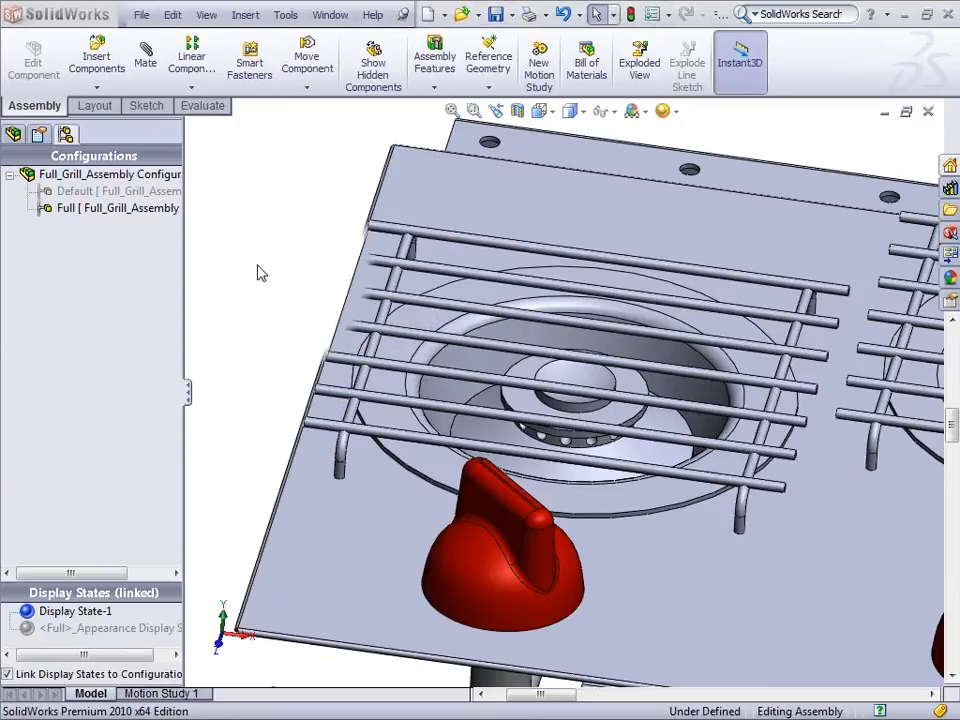
Switch to the PowerPoint slide show and advance to the slide on simplified configurations using Advanced Open.
key("alt+Tab")
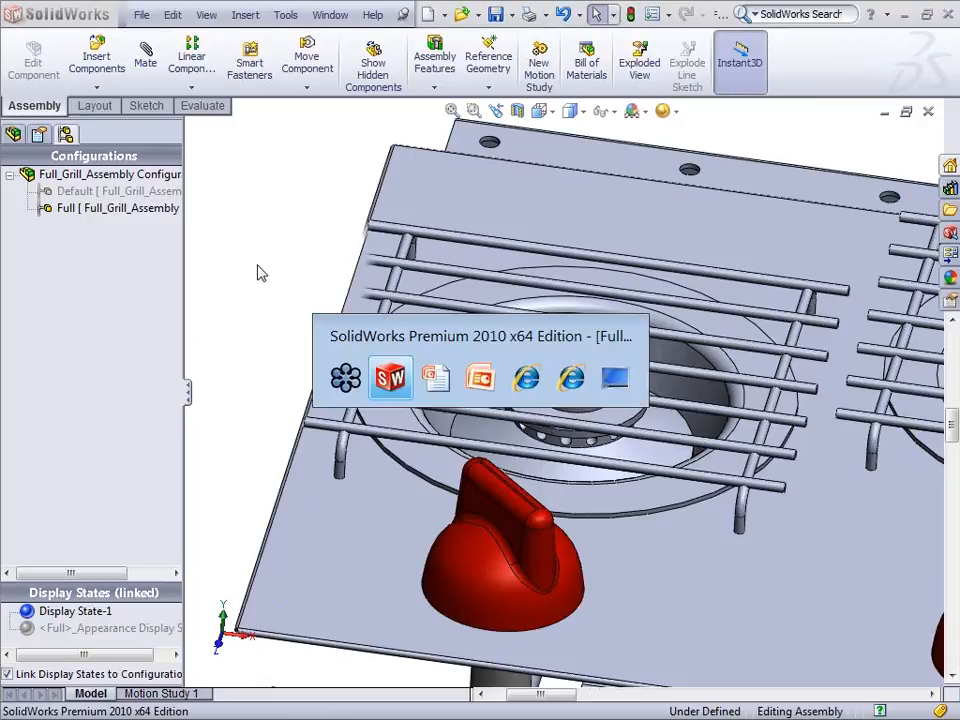
key("alt+Tab")
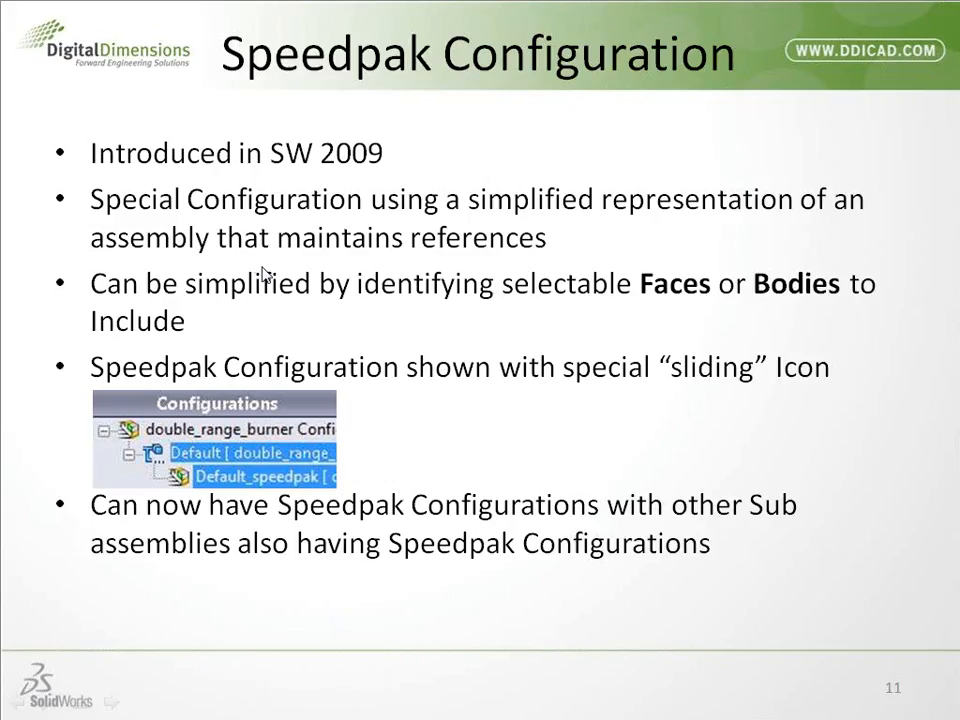
left_click(262, 268)
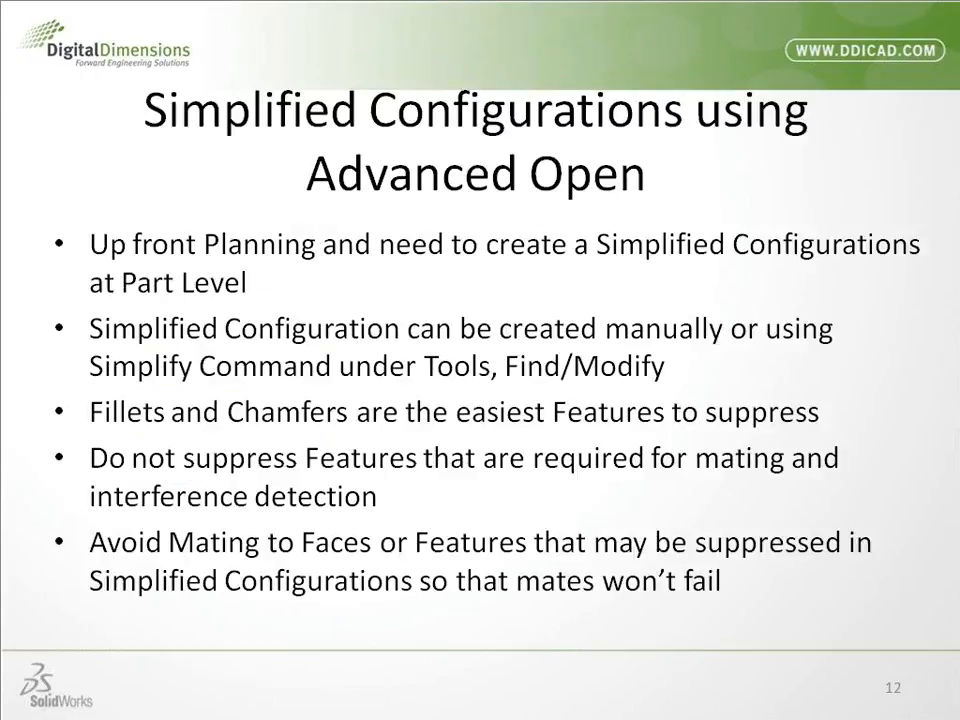
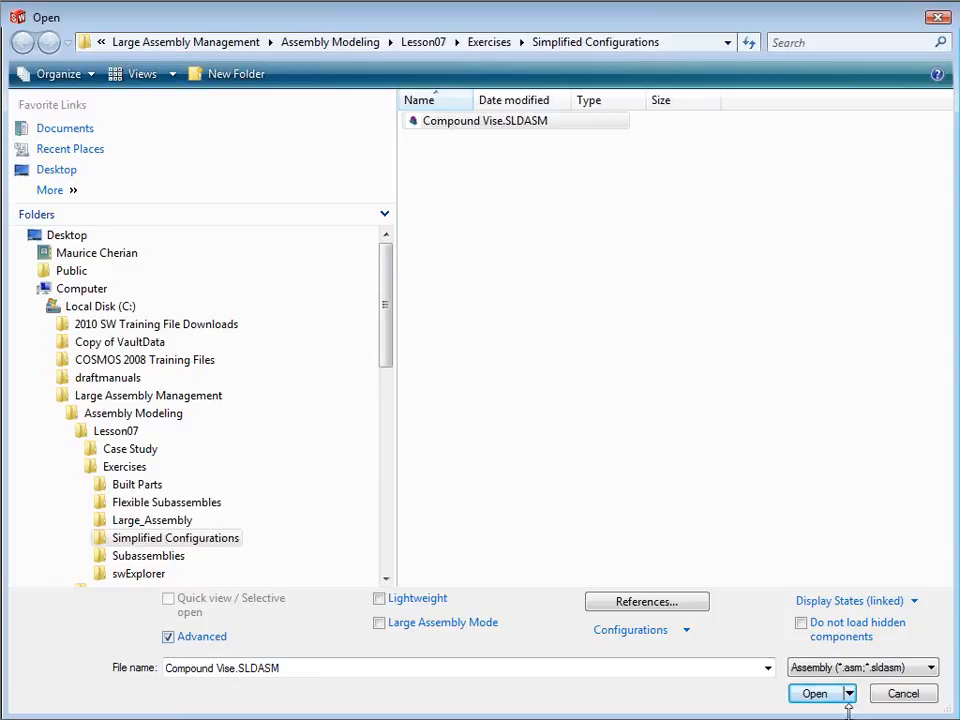
Open Compound Vise.SLDASM in its currently selected configuration, using the Simplified configuration for part references when available.
left_click(814, 692)
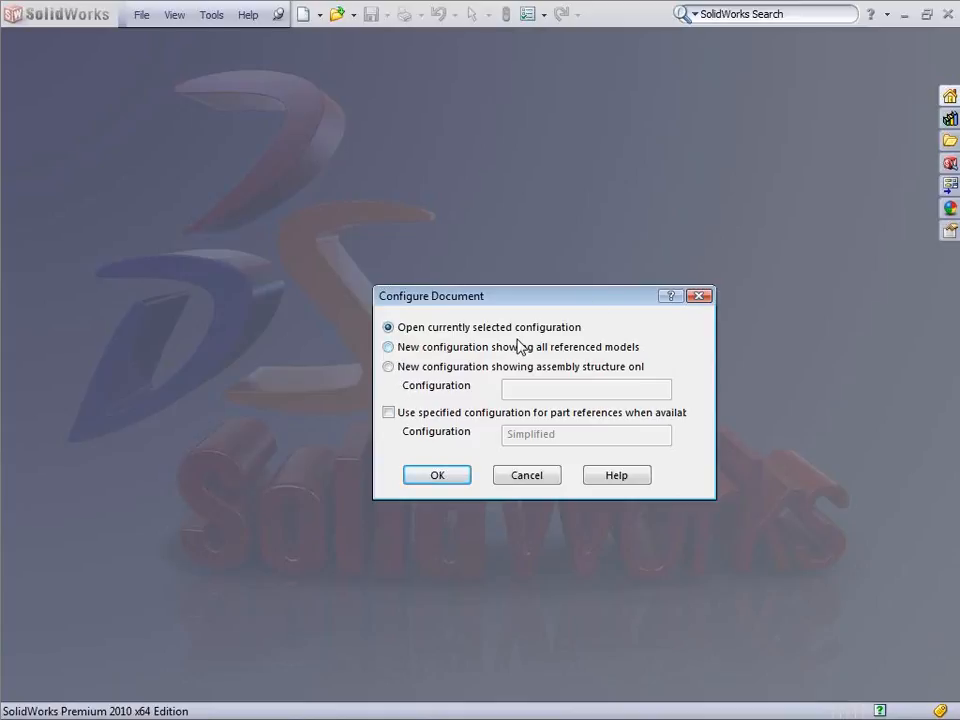
left_click(389, 413)
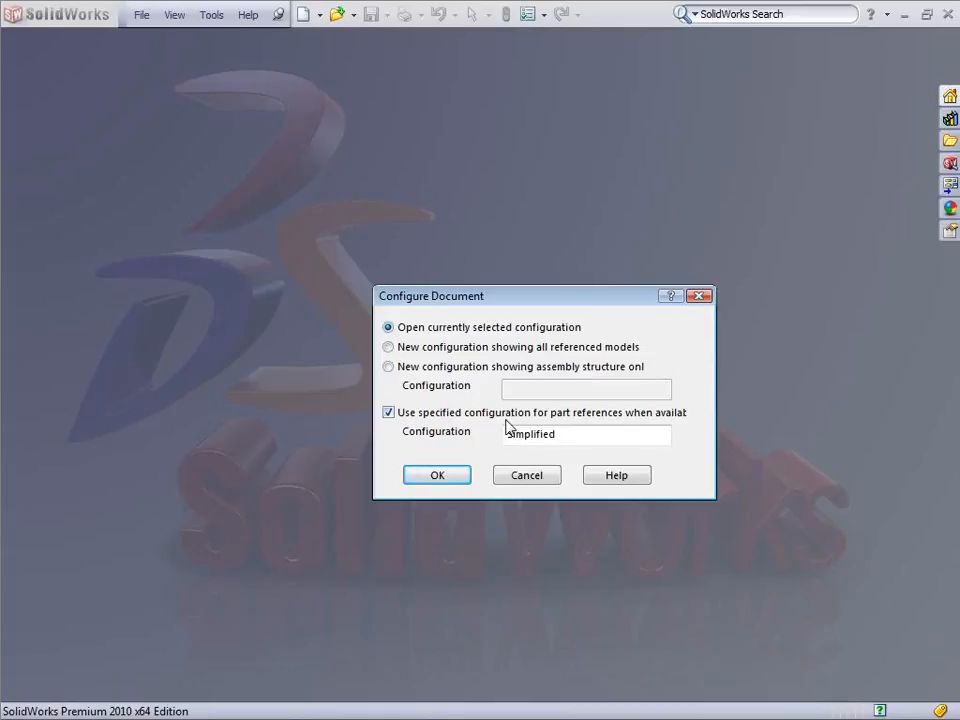
left_click(578, 436)
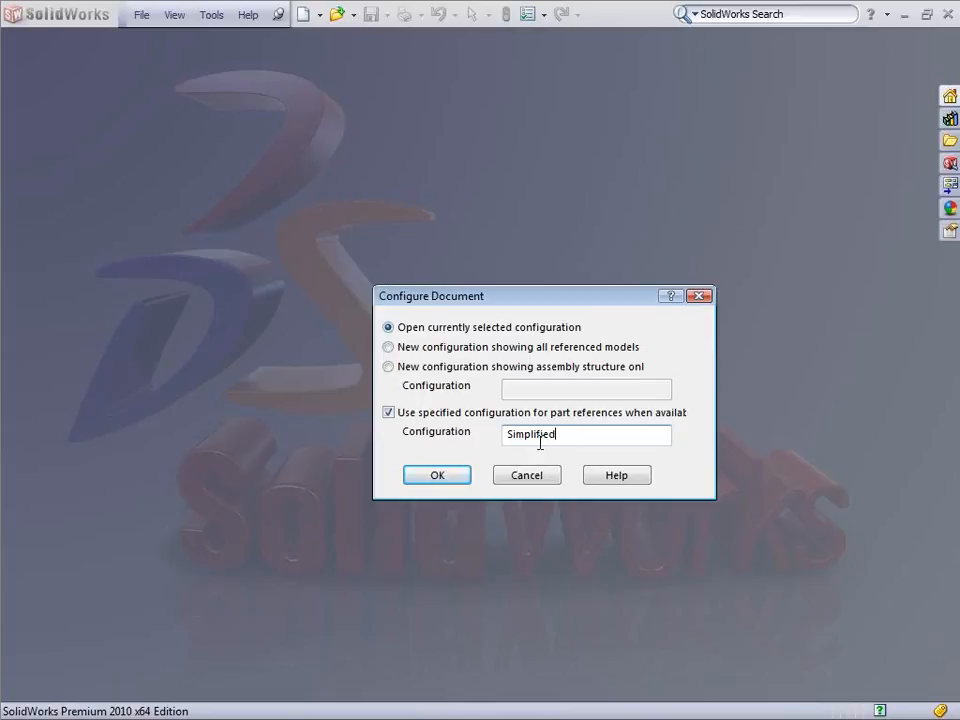
left_click(438, 476)
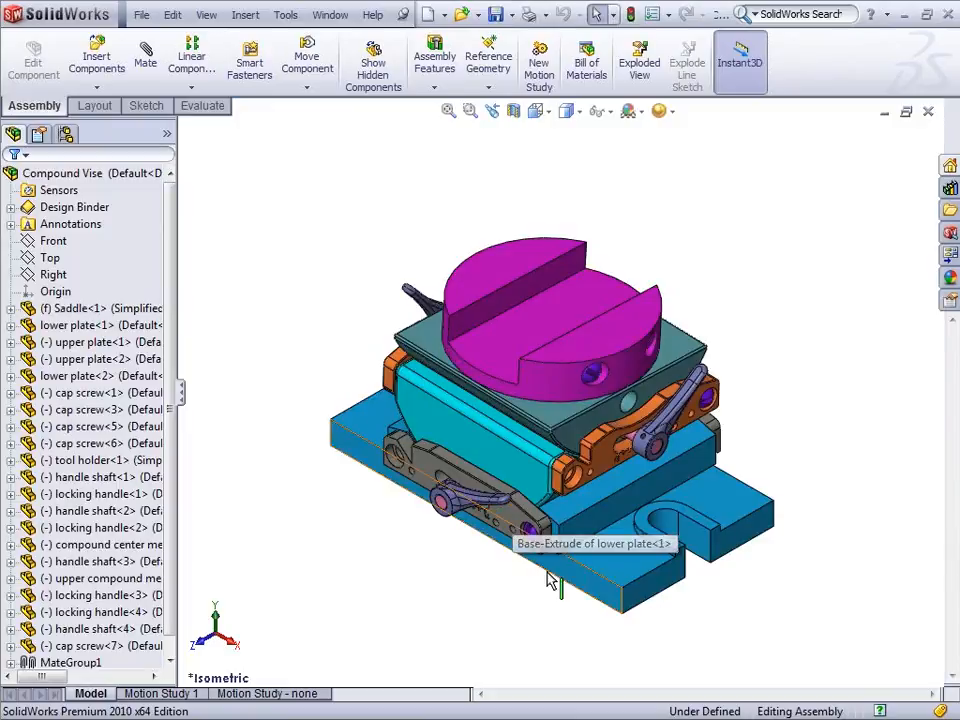
Set the referenced configuration of the vise's Saddle component to Default.
mouse_move(555, 588)
middle_mouse_down()
mouse_move(555, 540)
mouse_move(550, 587)
middle_mouse_up()
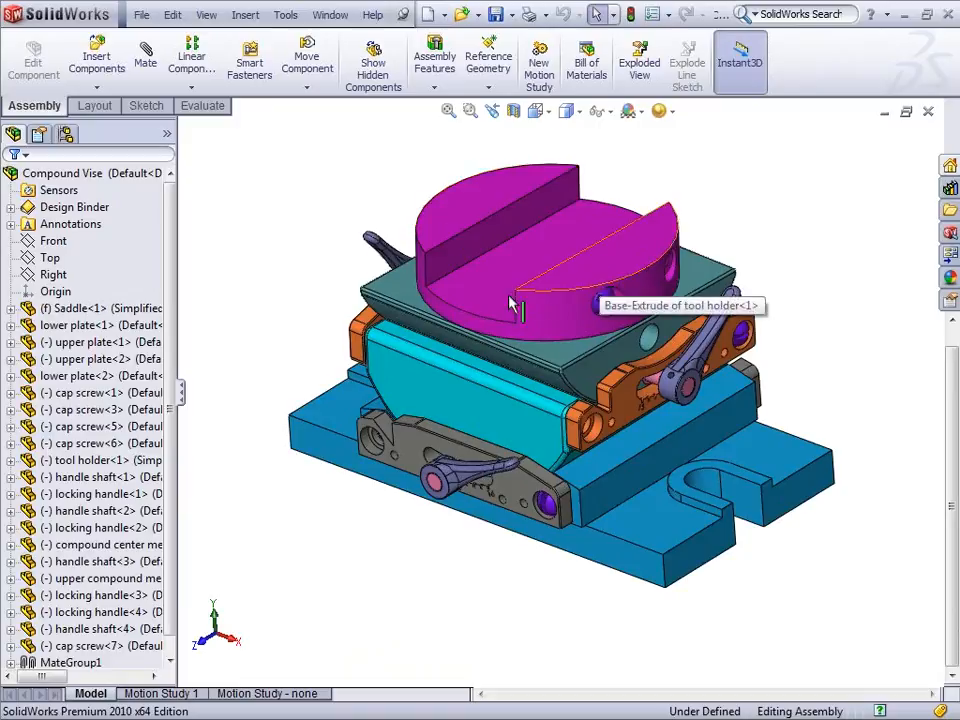
middle_click_drag(436, 372, 612, 470)
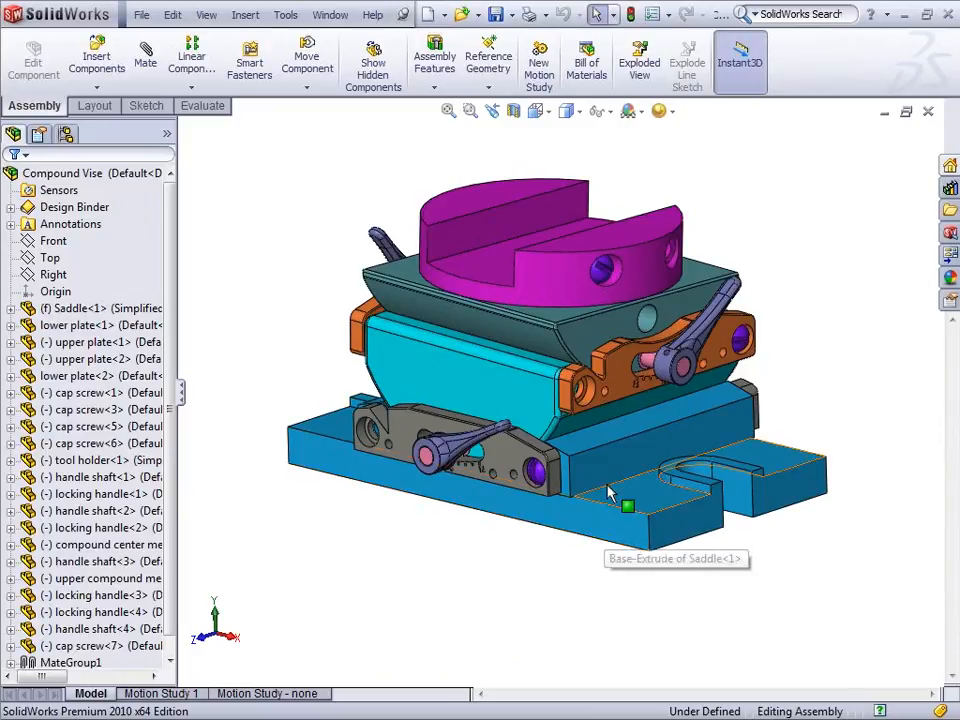
mouse_move(338, 483)
middle_mouse_down()
mouse_move(377, 508)
mouse_move(328, 418)
mouse_move(378, 473)
mouse_move(335, 472)
mouse_move(356, 476)
mouse_move(332, 490)
middle_mouse_up()
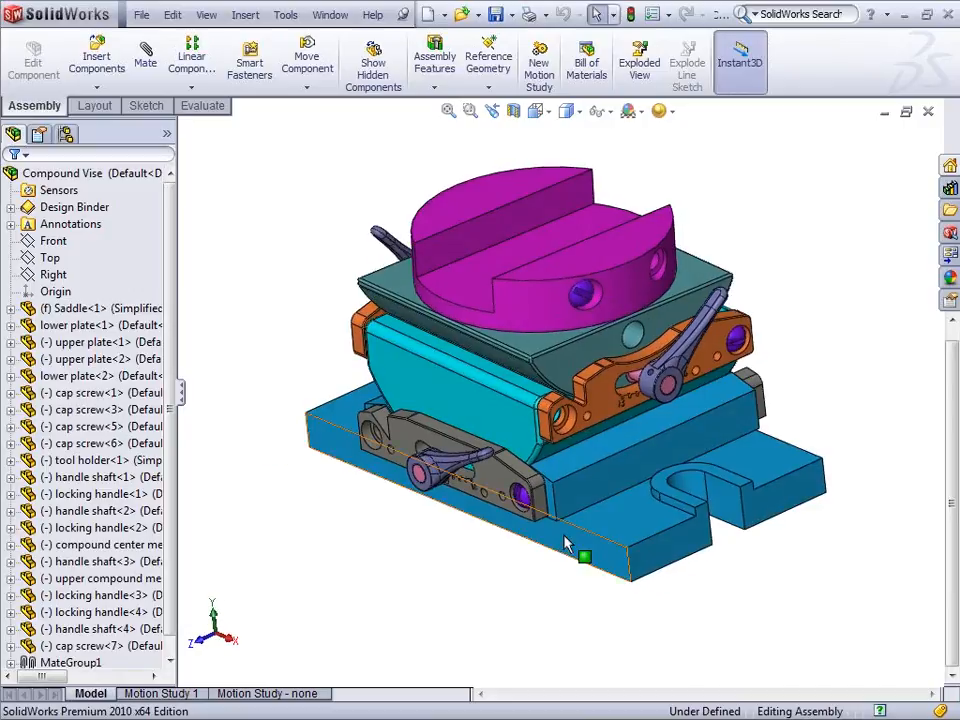
scroll(564, 542, "down", 1)
right_click(617, 507)
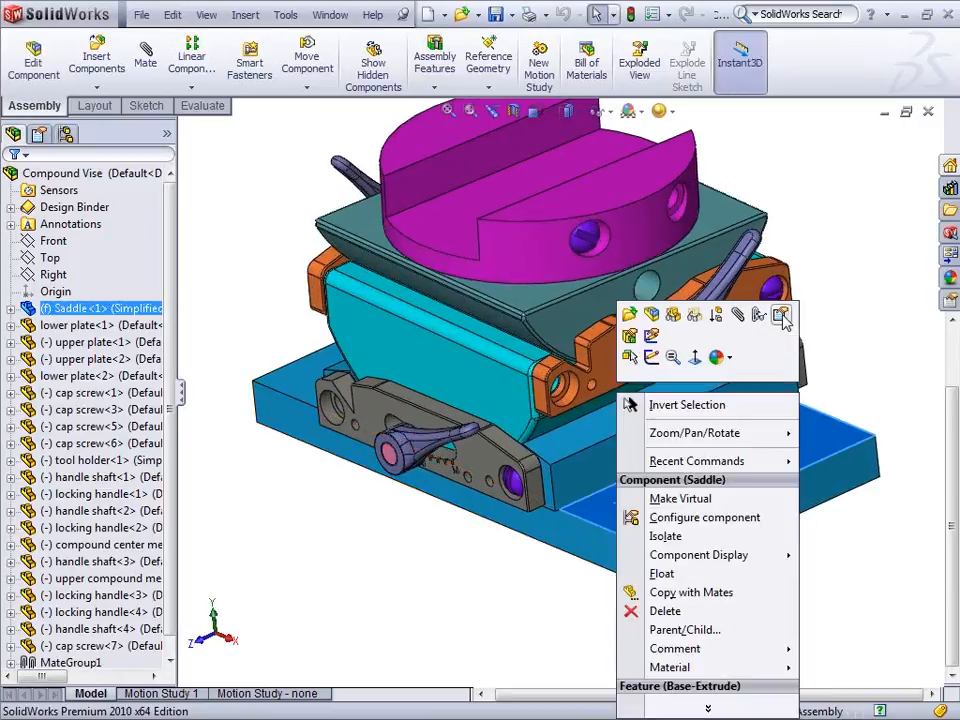
left_click(780, 316)
left_click(387, 496)
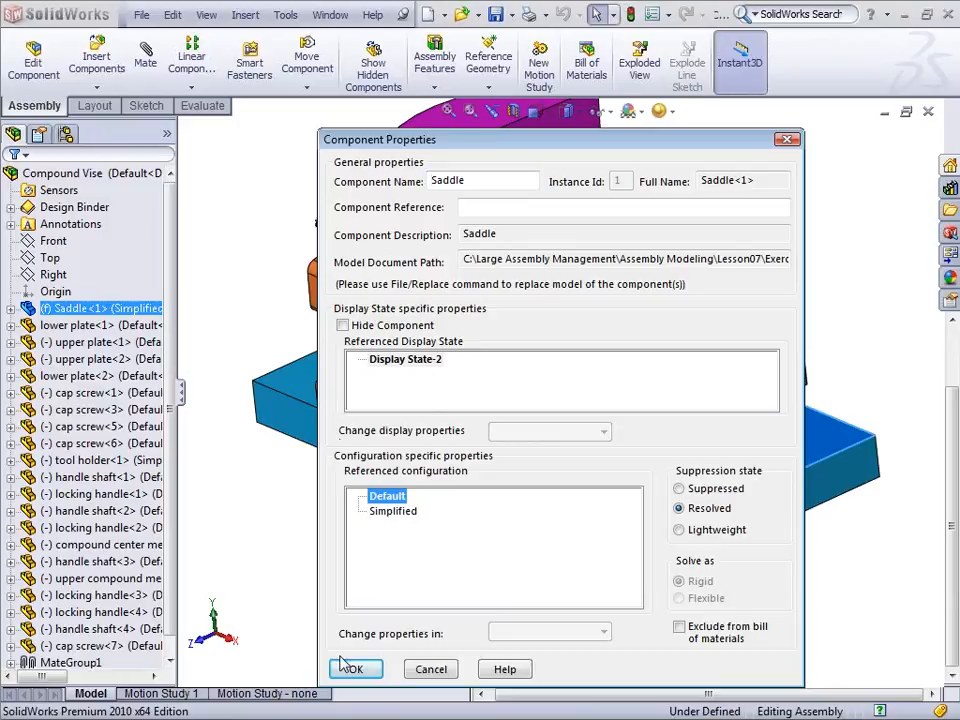
left_click(356, 669)
middle_click_drag(748, 590, 763, 595)
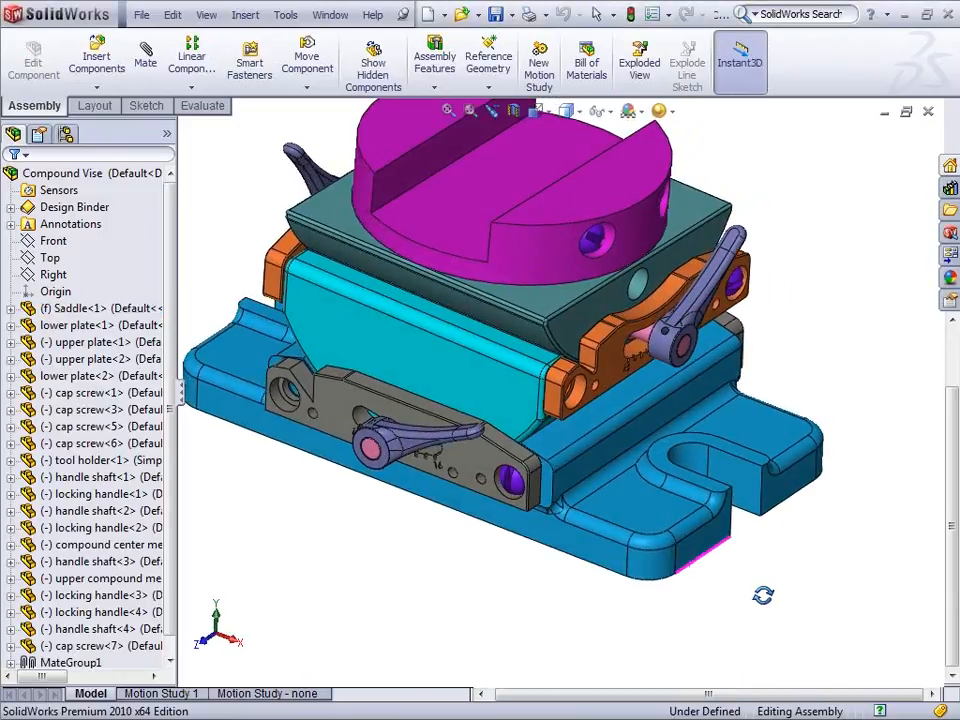
Set the referenced configuration of the vise's tool holder component to Default.
scroll(763, 592, "down", 1)
scroll(729, 461, "up", 3)
right_click(566, 225)
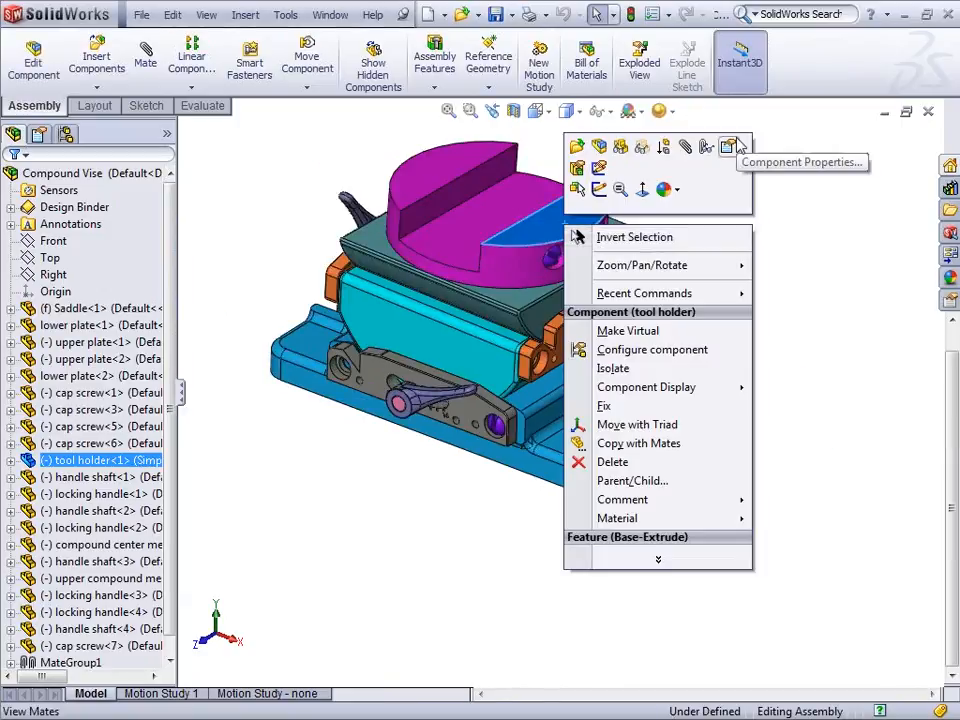
left_click(726, 149)
left_click(386, 496)
left_click(356, 669)
middle_click_drag(412, 481, 407, 472)
scroll(416, 453, "down", 1)
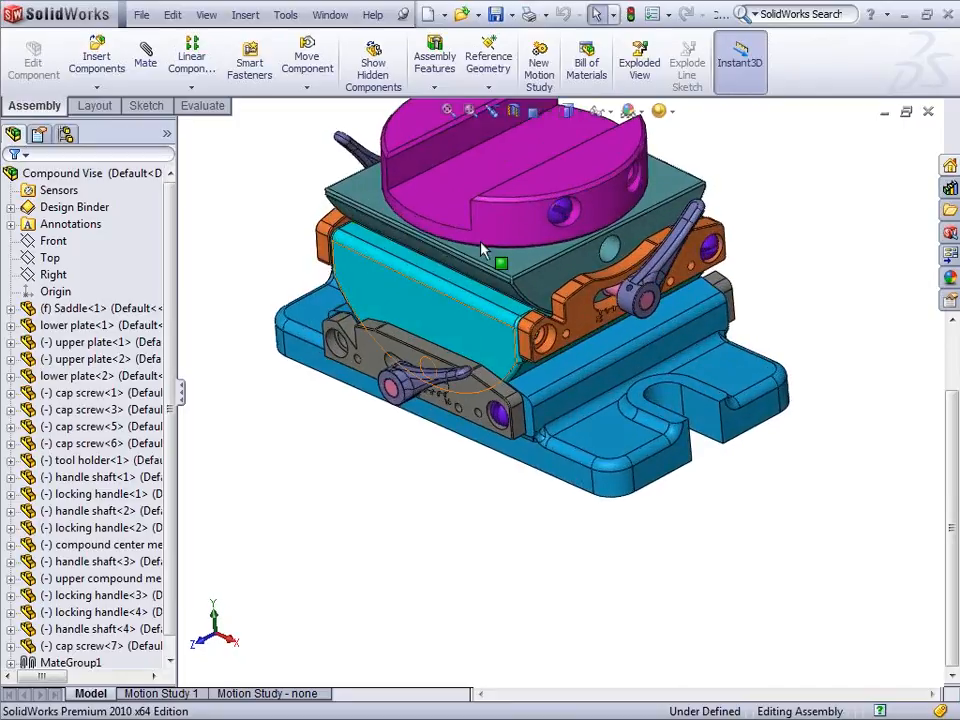
scroll(530, 116, "up", 1)
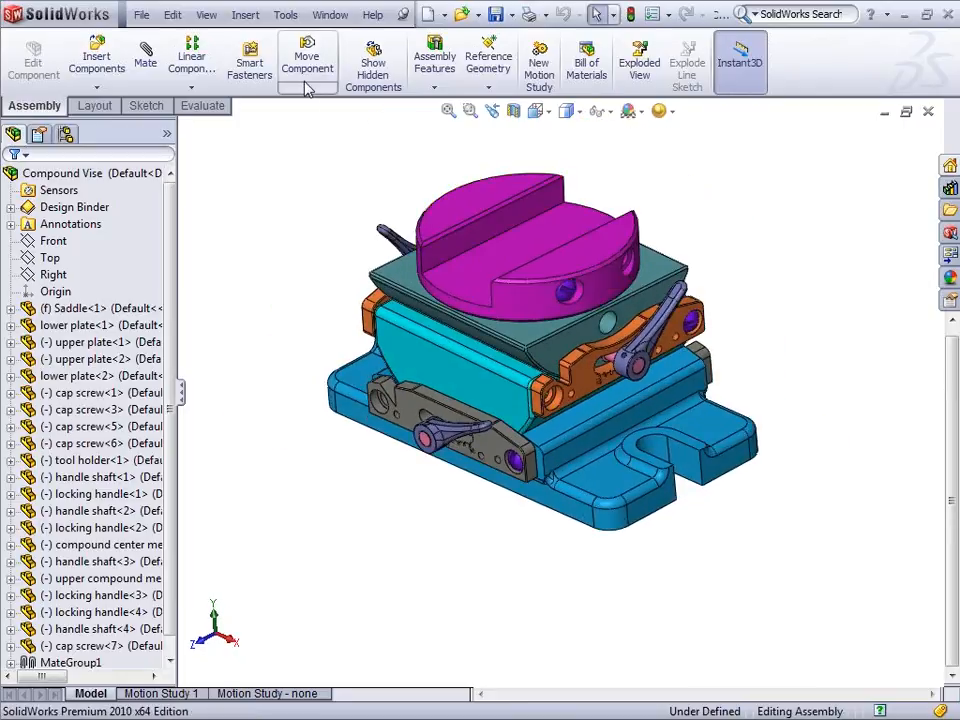
Open the tool holder part in its own window and show its configurations.
left_click(480, 223)
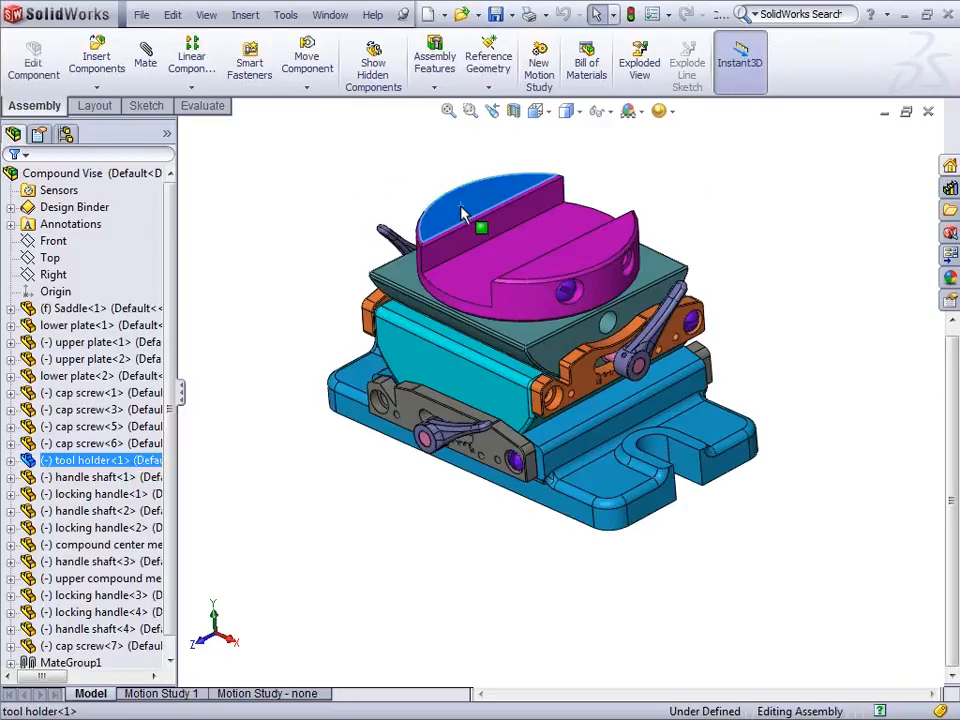
right_click(480, 223)
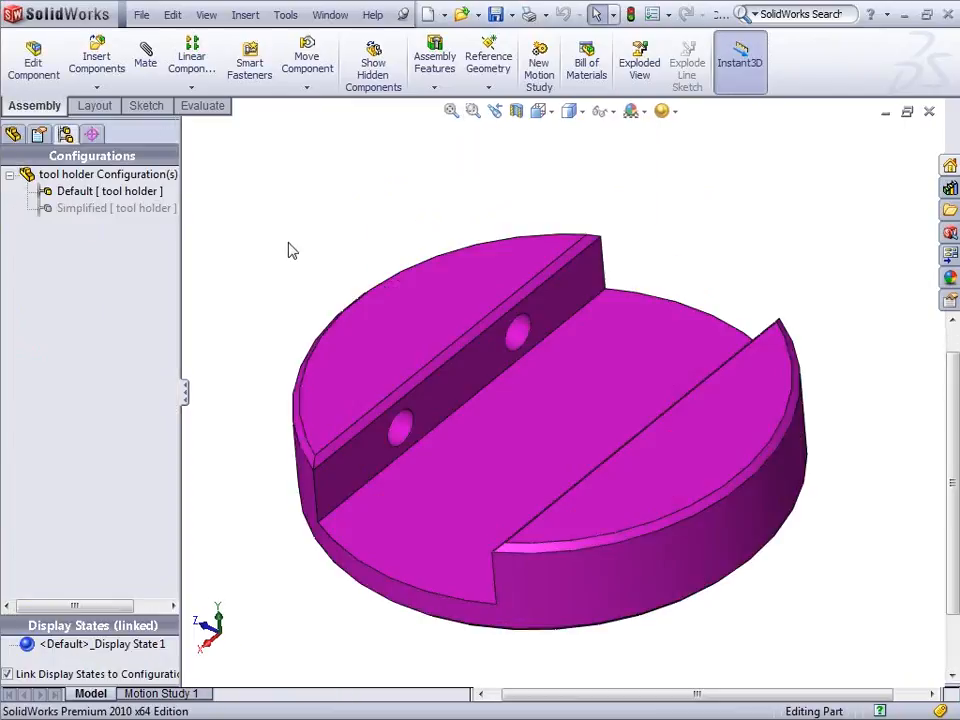
Delete the Simplified configuration from the tool holder part and save the part.
left_click(75, 210)
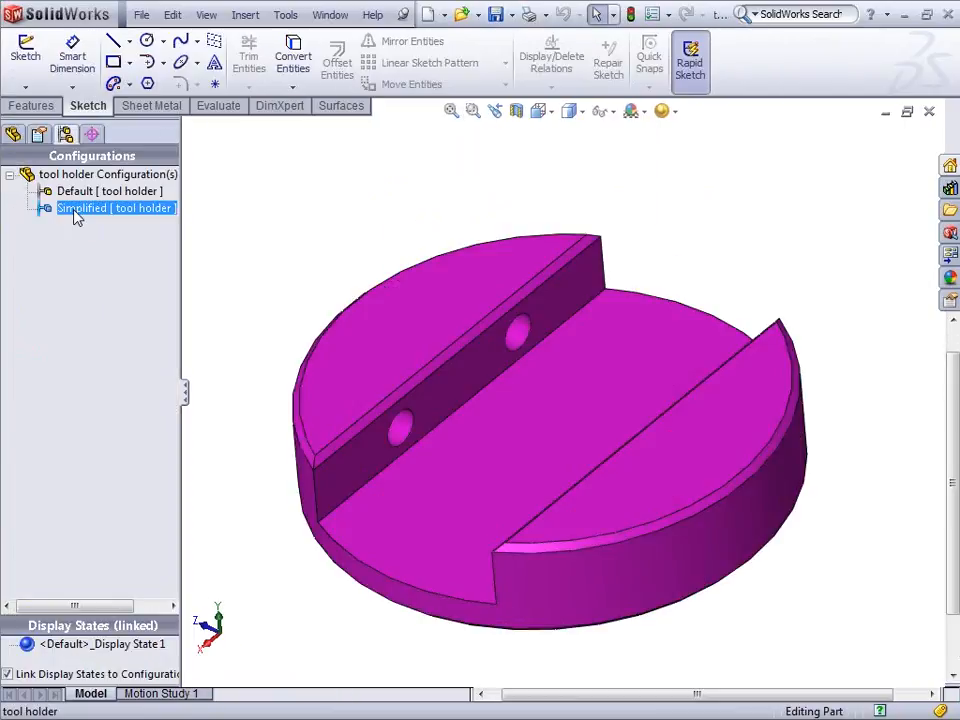
right_click(75, 210)
left_click(124, 288)
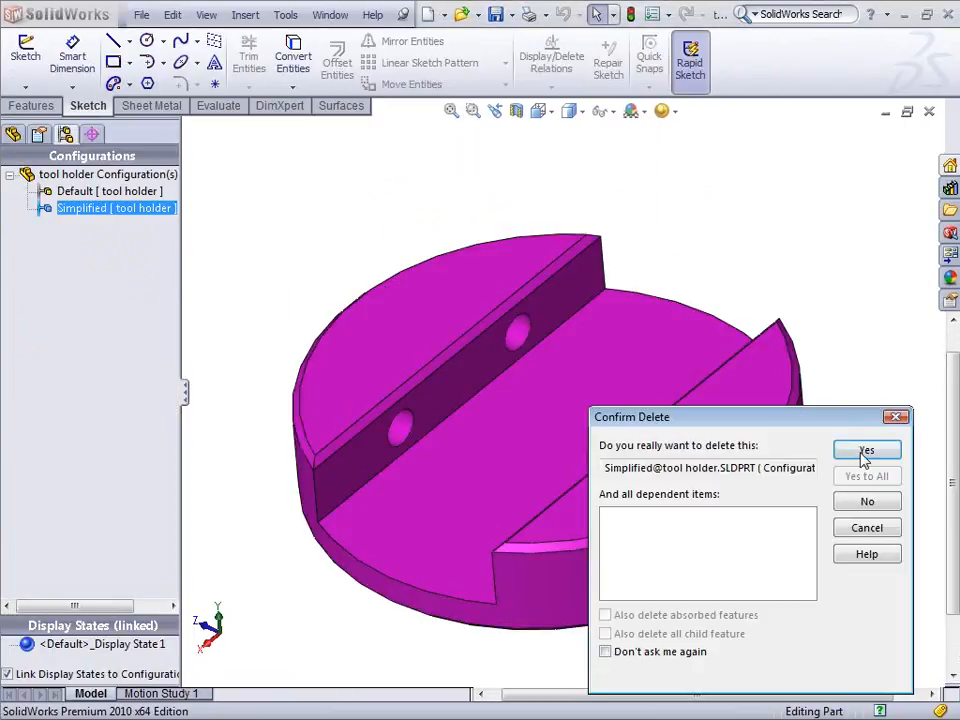
left_click(865, 450)
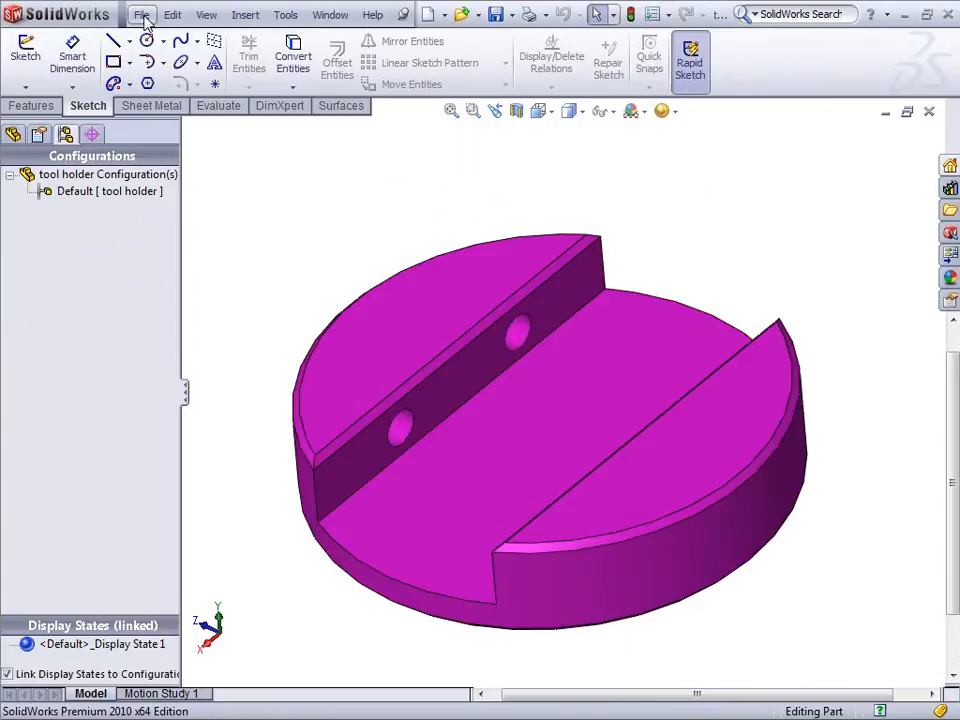
left_click(145, 18)
left_click(160, 150)
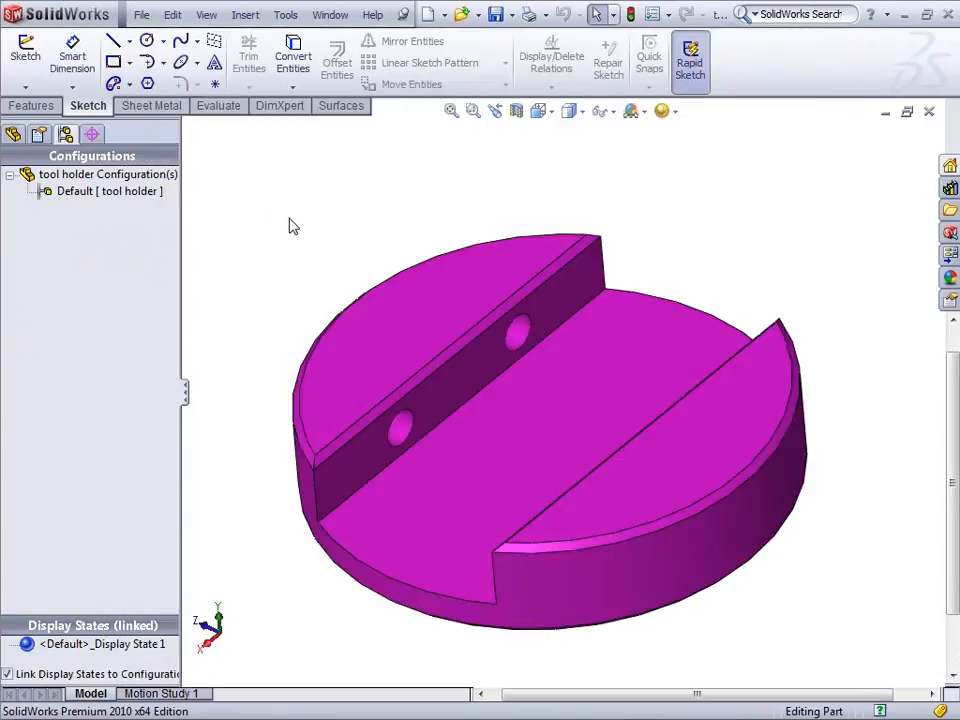
Open the Saddle part from the Compound Vise assembly and delete its Simplified configuration.
key("ctrl+Tab")
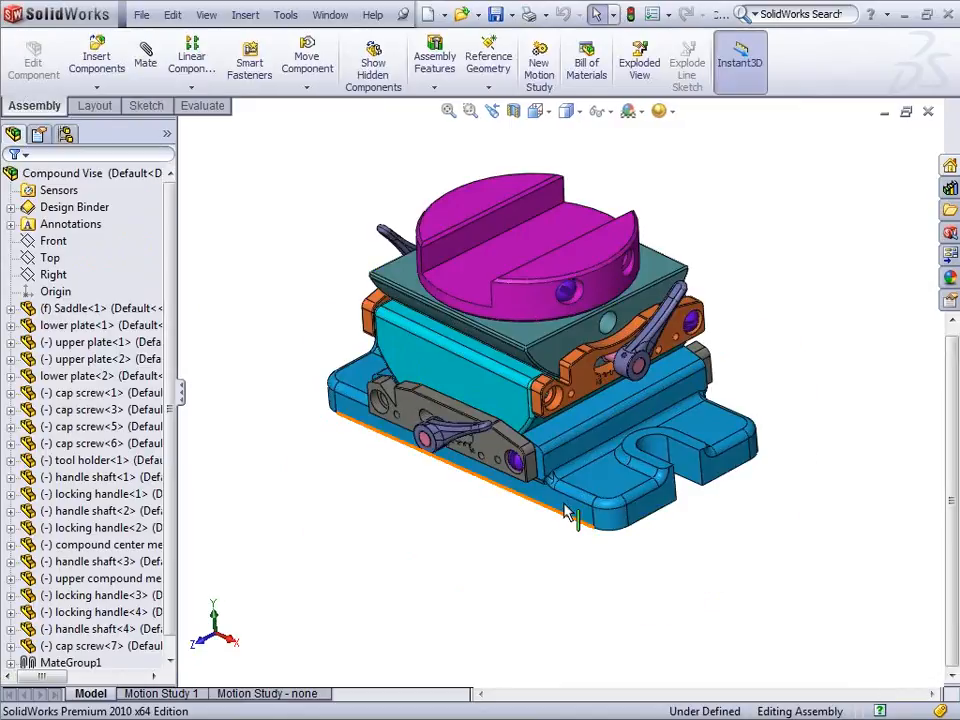
left_click(604, 478)
right_click(604, 478)
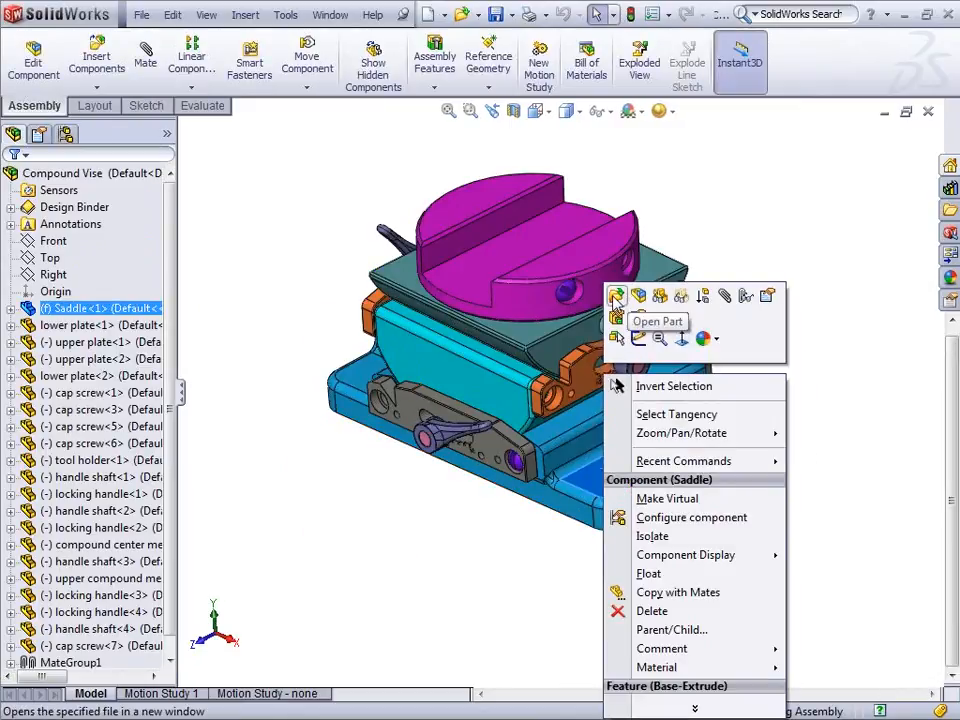
left_click(615, 298)
left_click(79, 208)
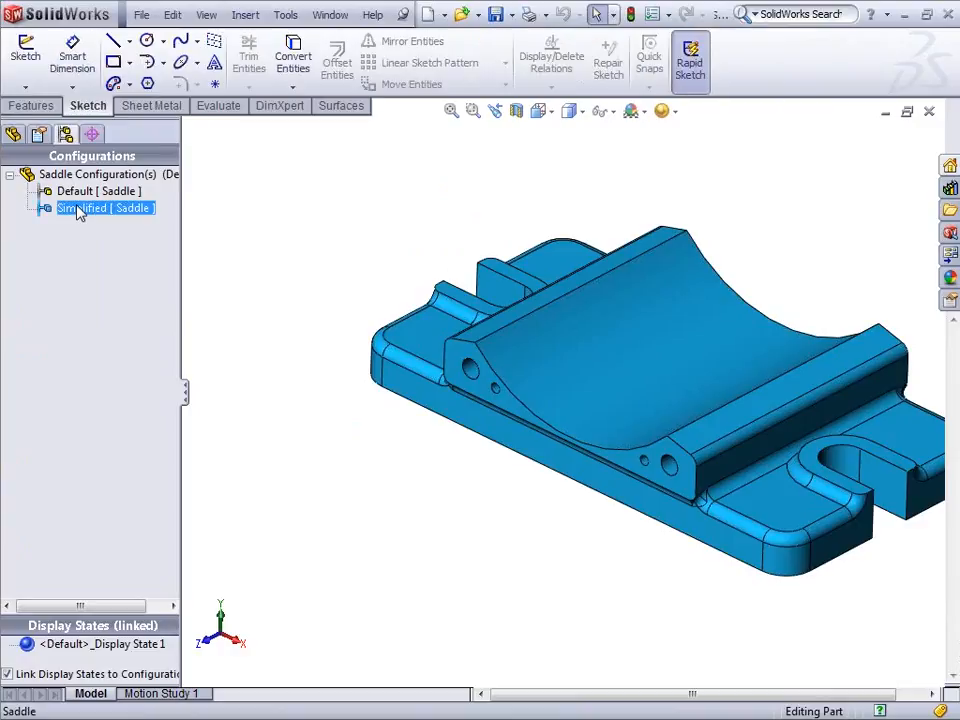
right_click(79, 208)
left_click(126, 283)
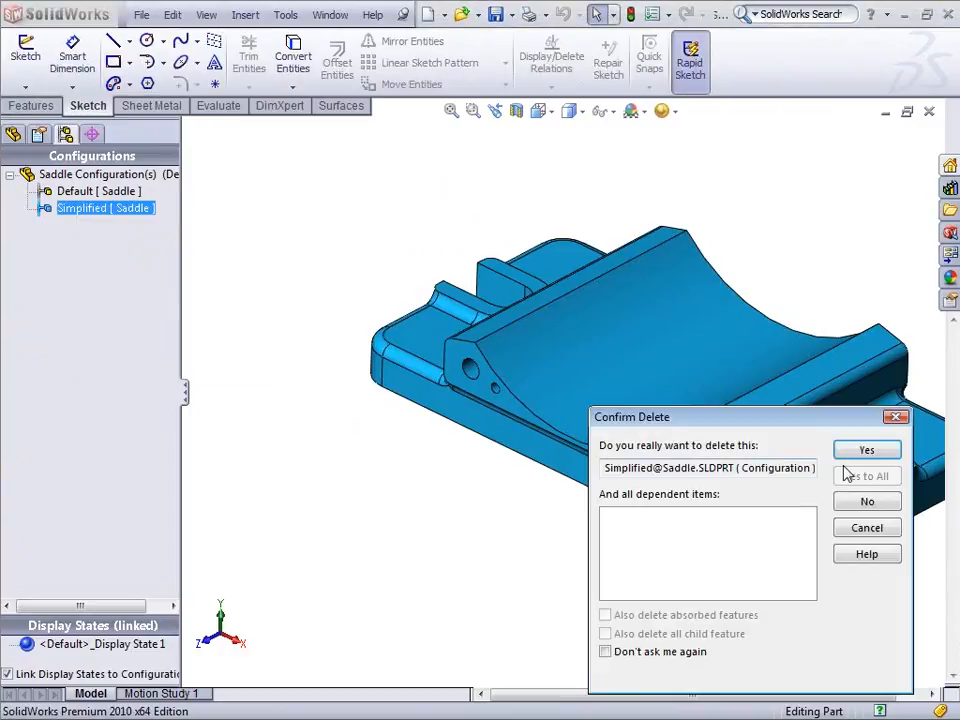
left_click(850, 457)
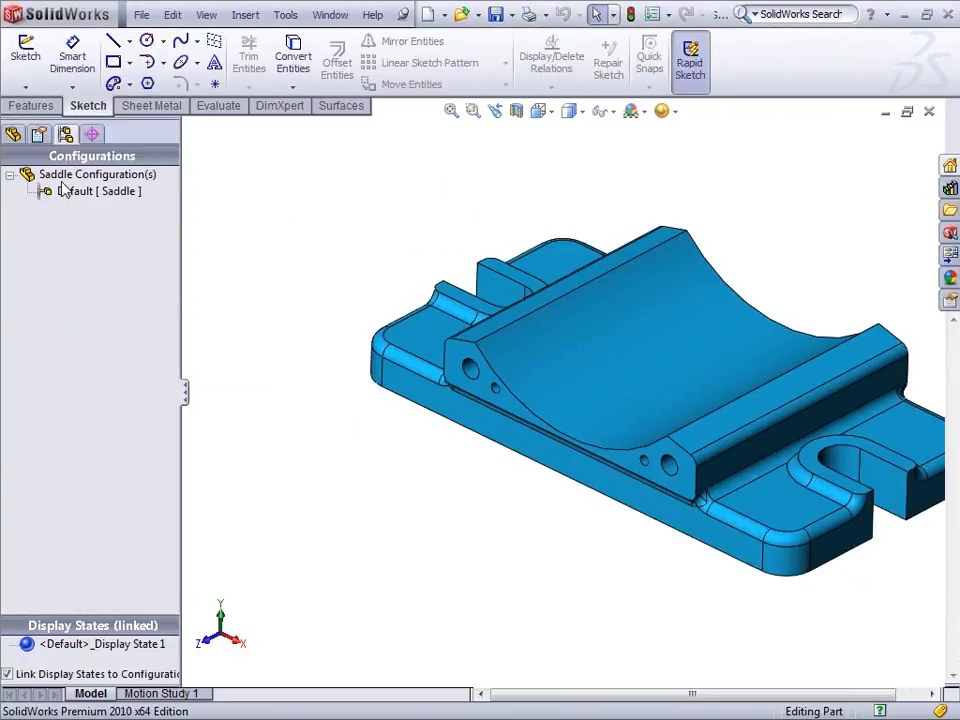
Save the Saddle part and close its window.
left_click(143, 15)
left_click(143, 22)
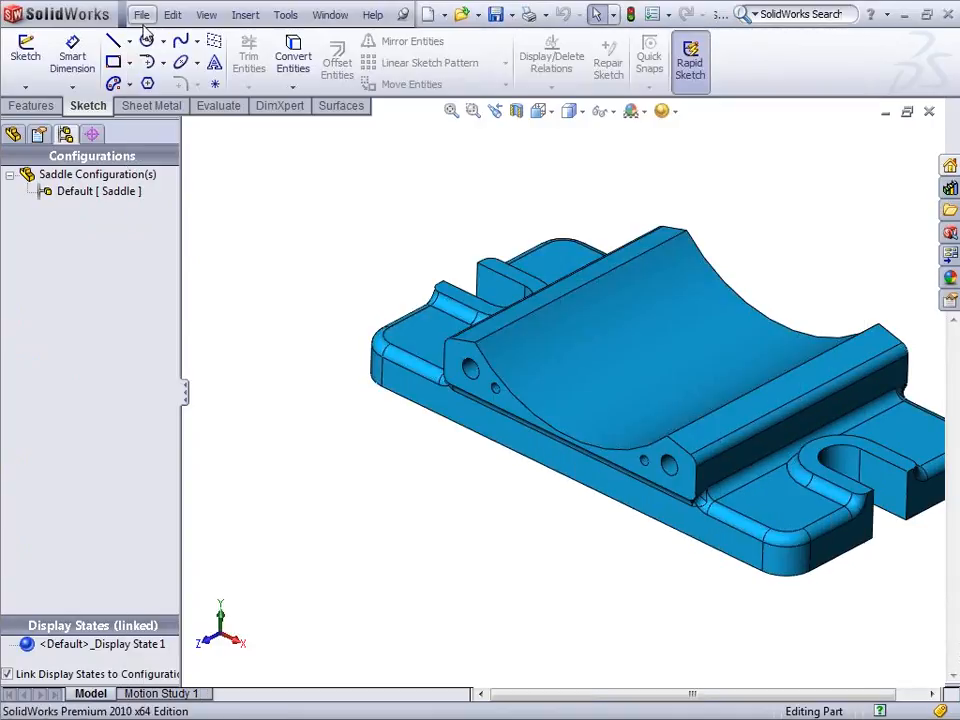
left_click(143, 22)
left_click(217, 127)
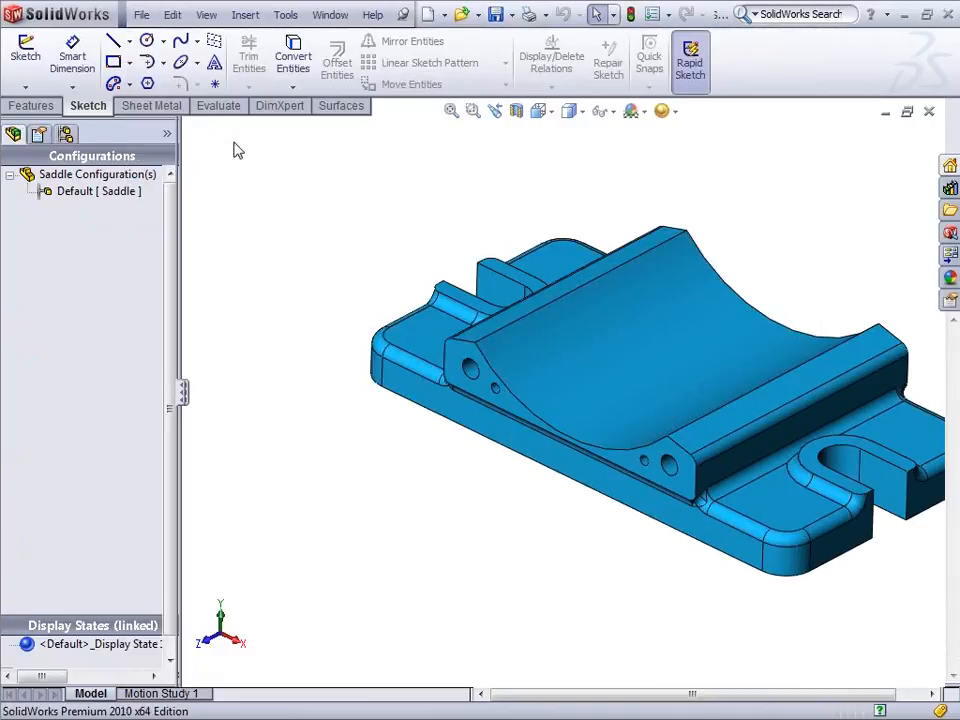
Save and close the tool holder part, and close the Compound Vise assembly.
key("ctrl+Tab")
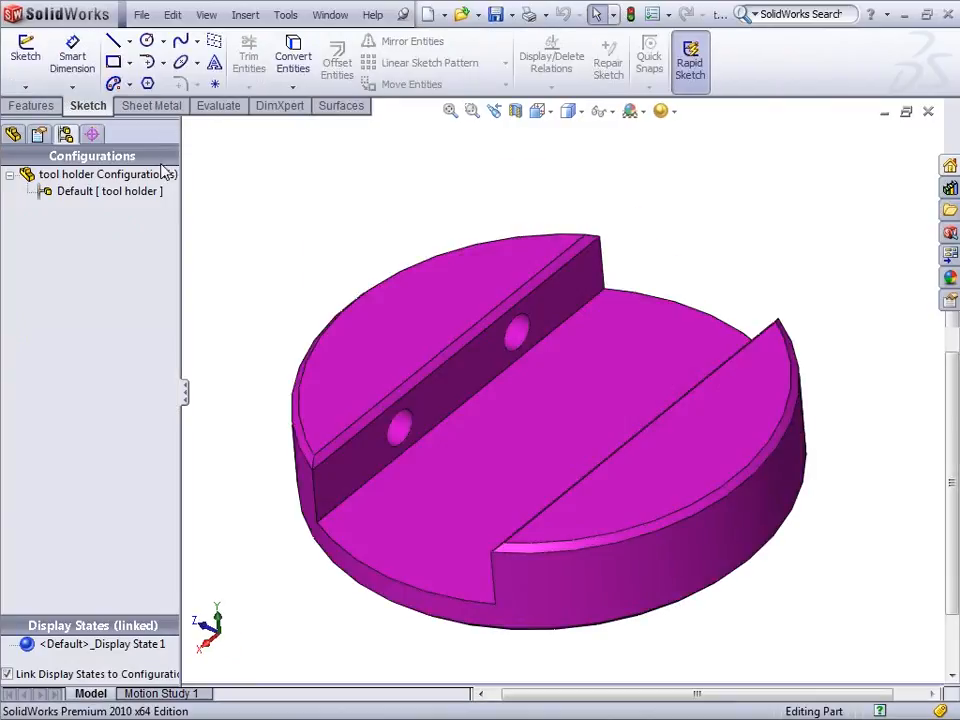
left_click(141, 15)
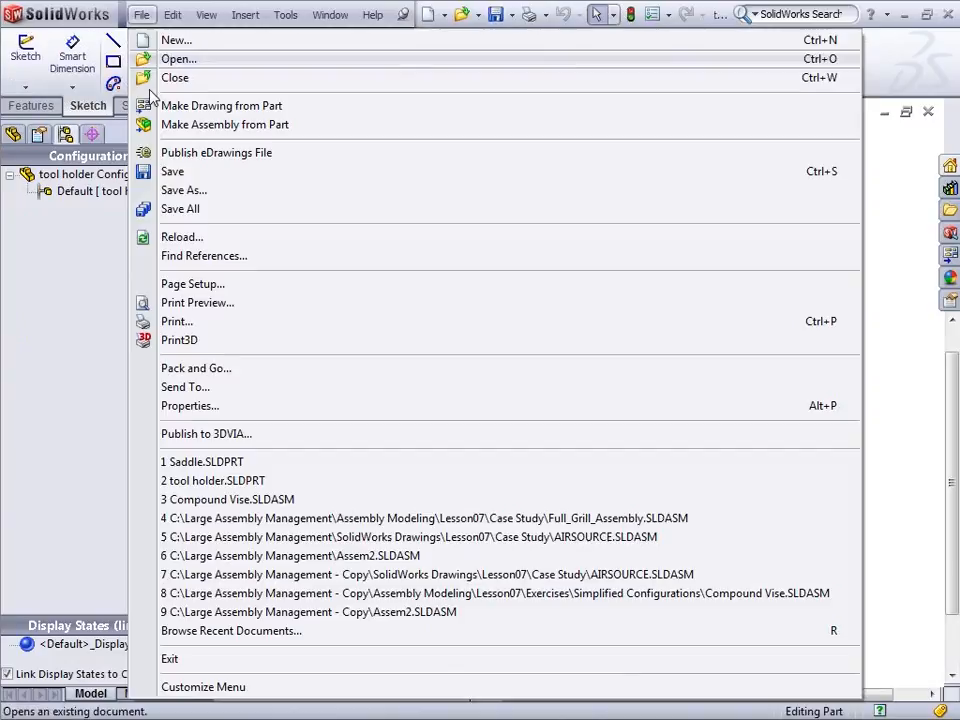
left_click(177, 175)
left_click(141, 15)
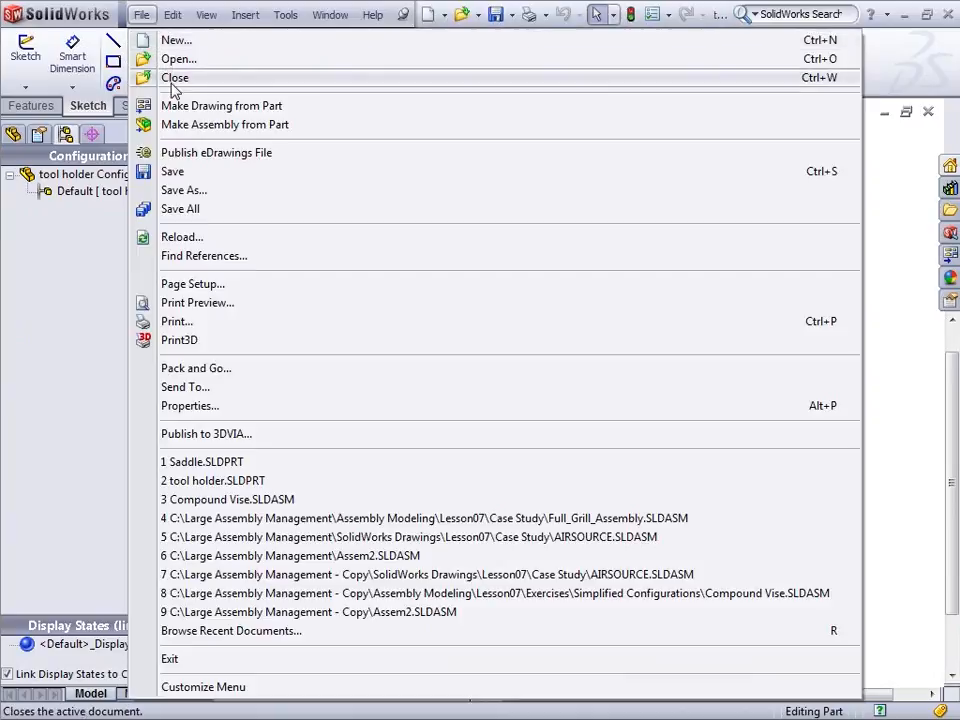
left_click(173, 81)
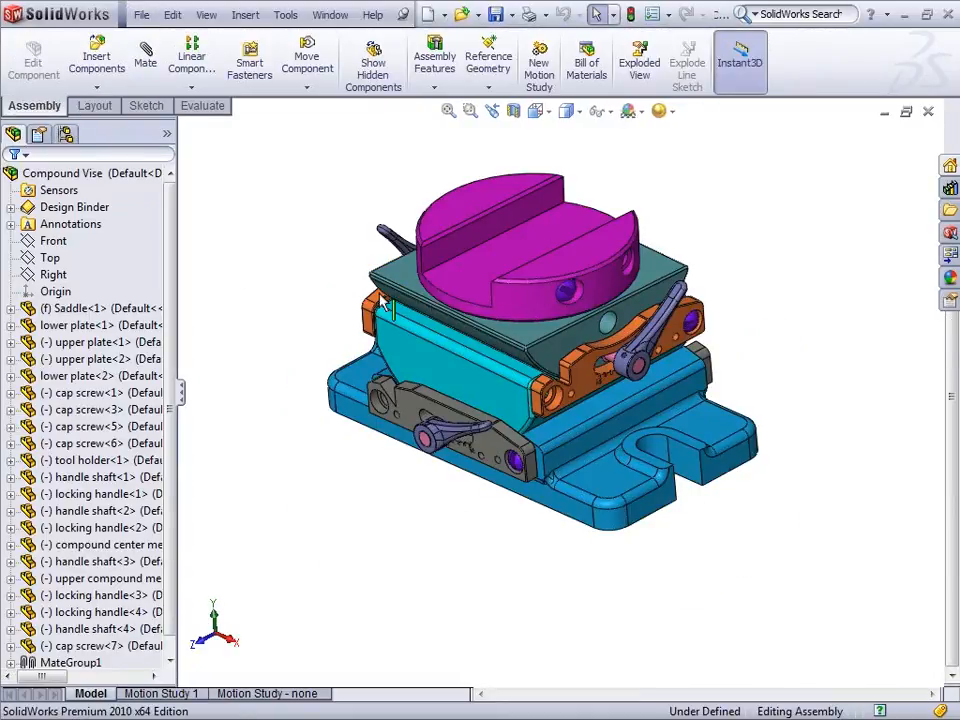
left_click(142, 15)
left_click(266, 143)
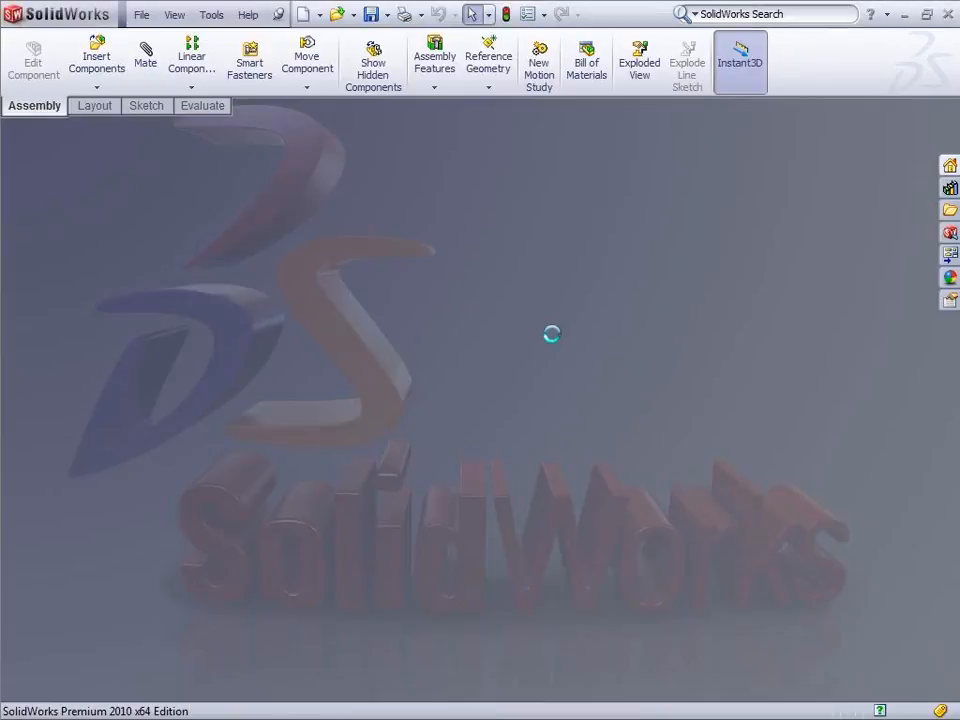
Check in the add-ins list that SolidWorks Utilities is active, keeping it enabled.
left_click(544, 14)
left_click(575, 55)
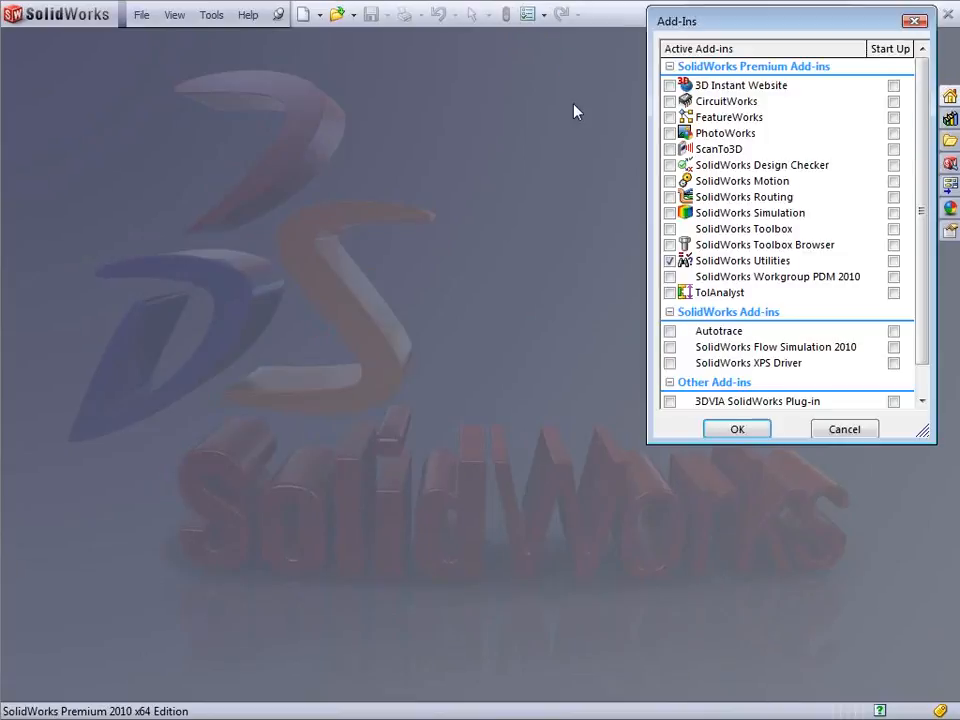
left_click_drag(797, 32, 503, 39)
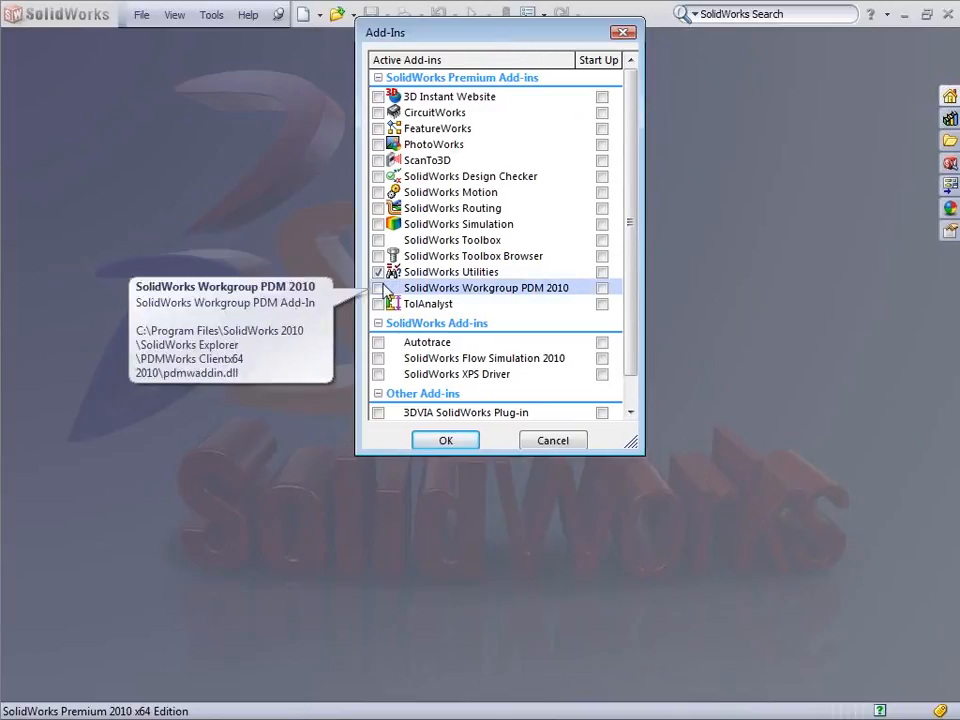
left_click(378, 273)
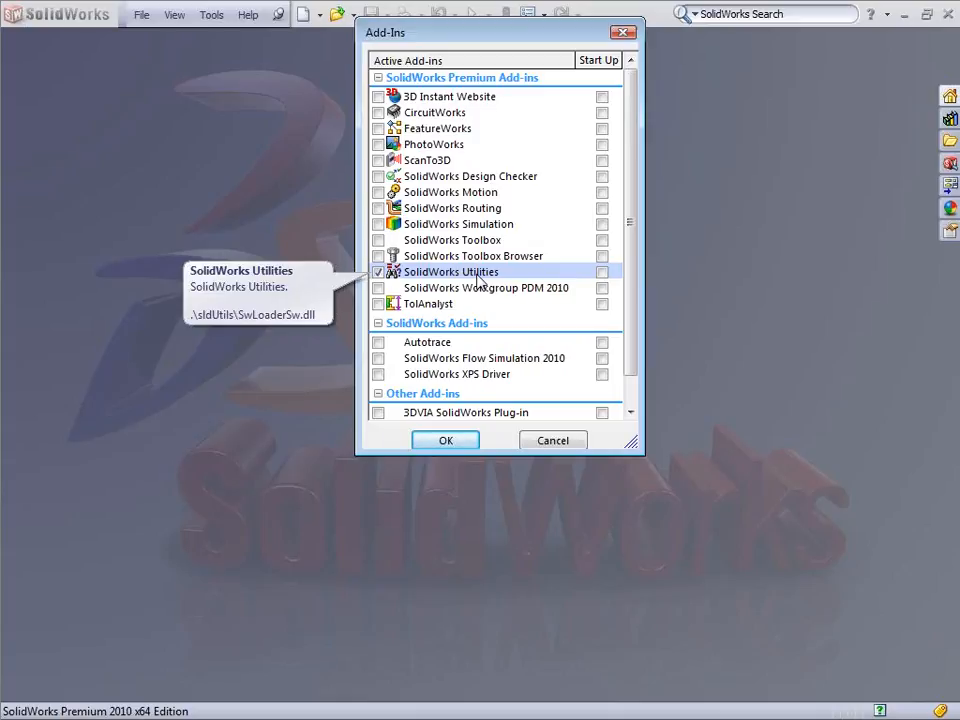
left_click(445, 441)
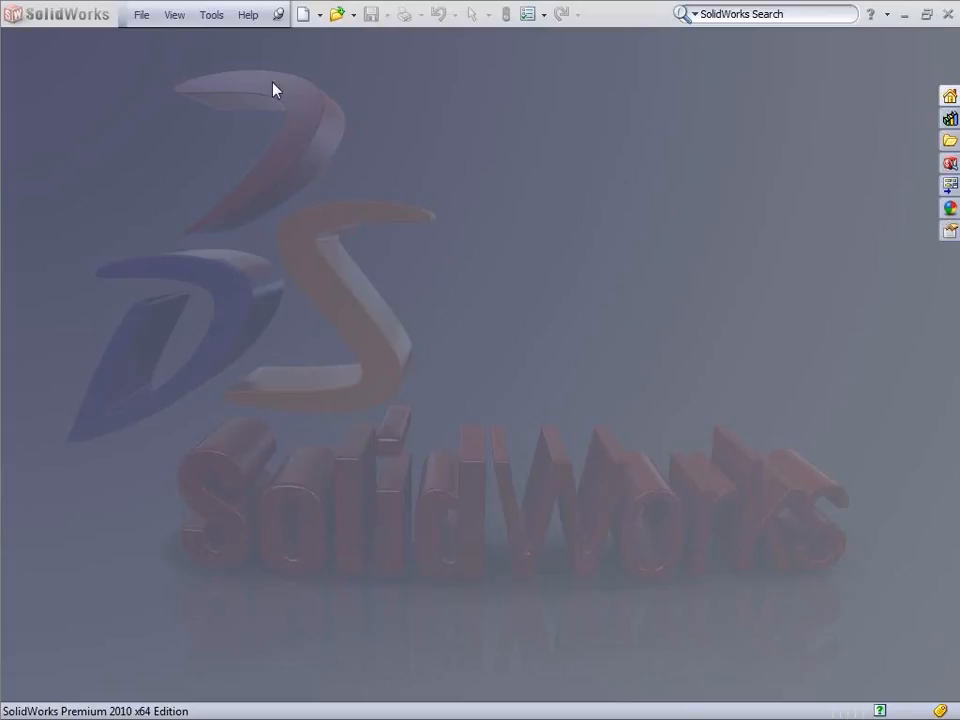
Open Compound Vise.SLDASM from the Simplified Configurations folder with Large Assembly Mode on.
left_click(142, 15)
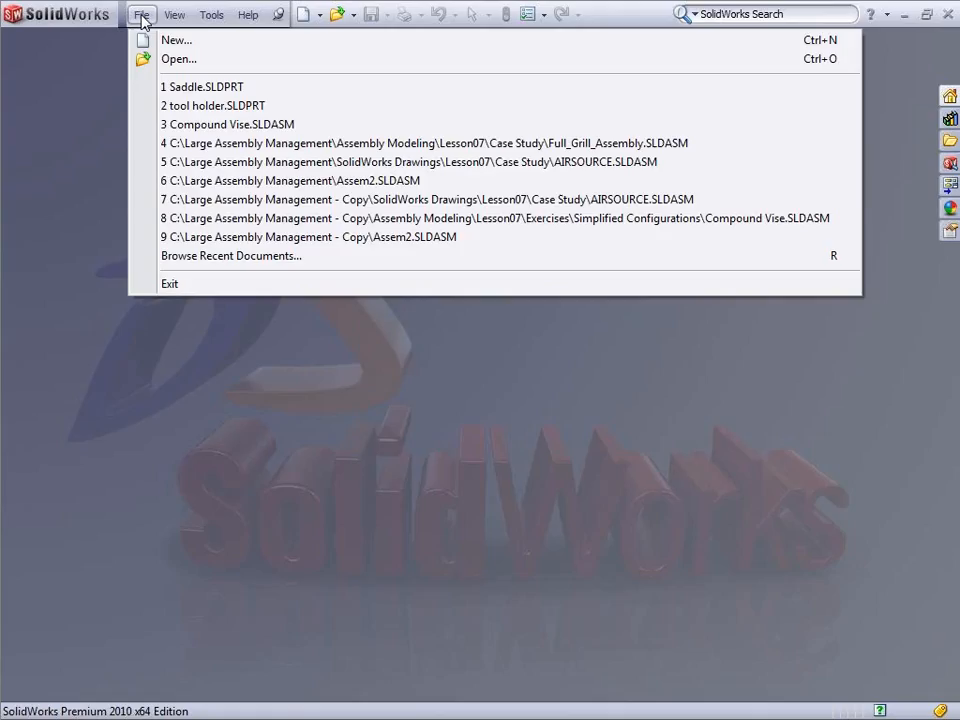
left_click(178, 60)
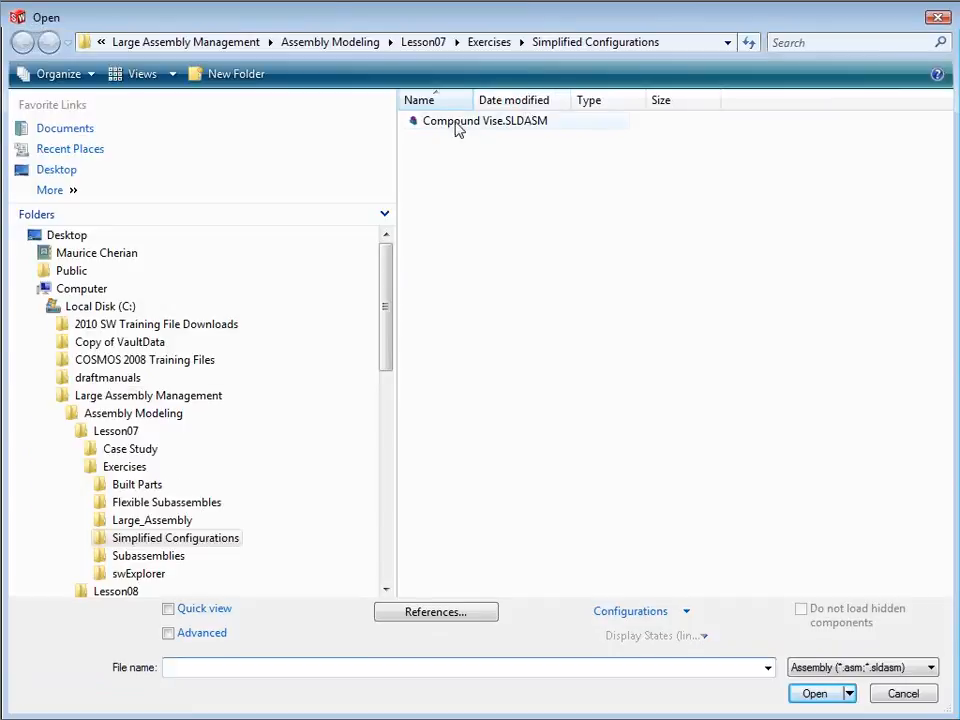
left_click(455, 124)
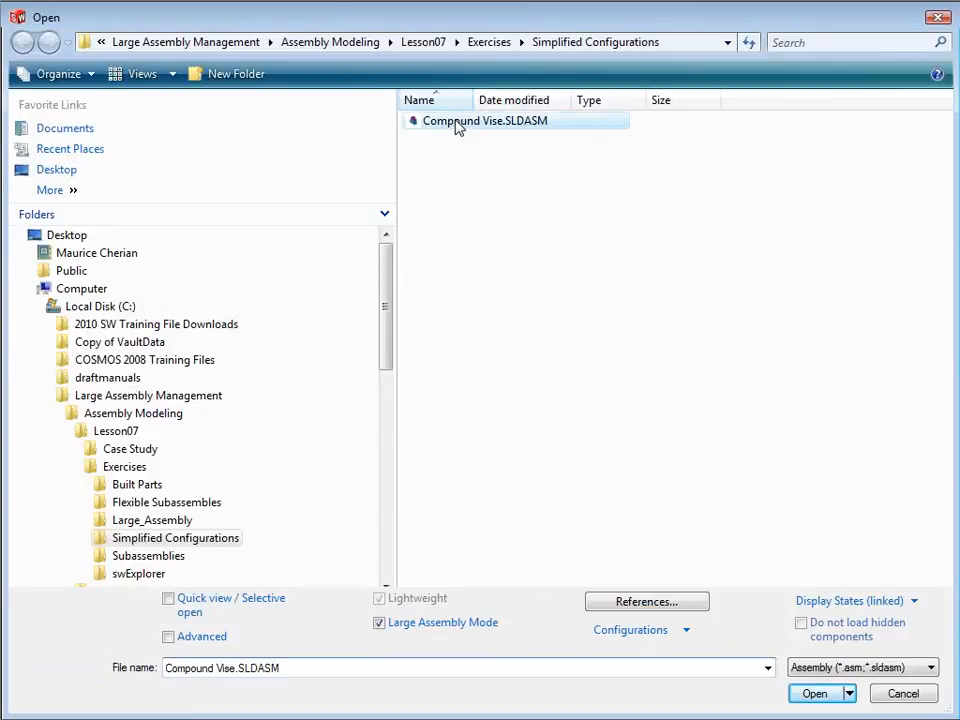
left_click(379, 623)
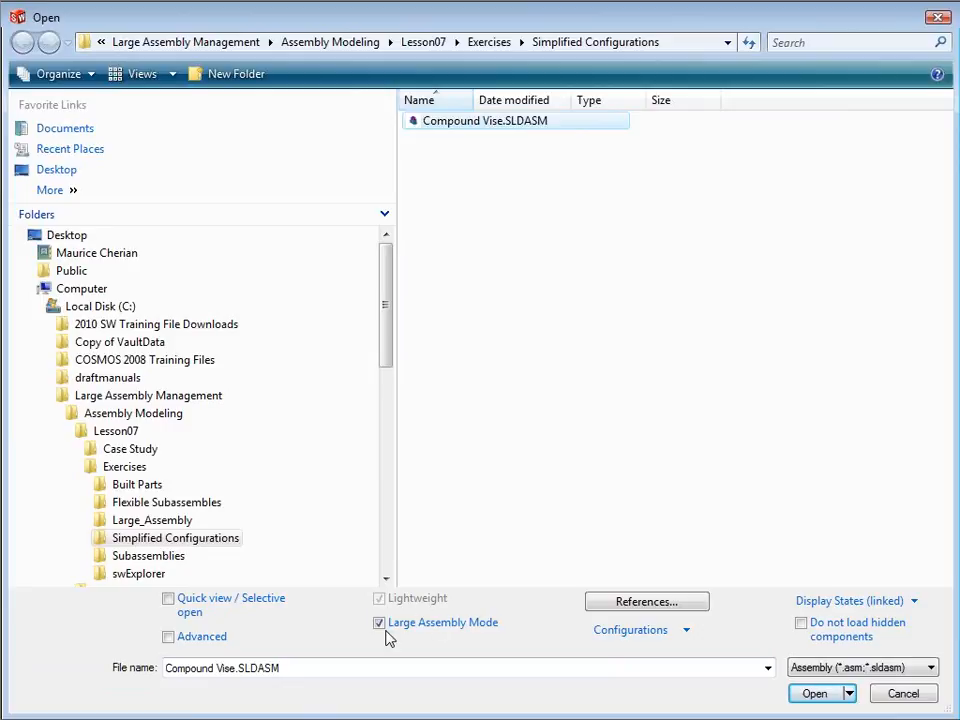
left_click(813, 696)
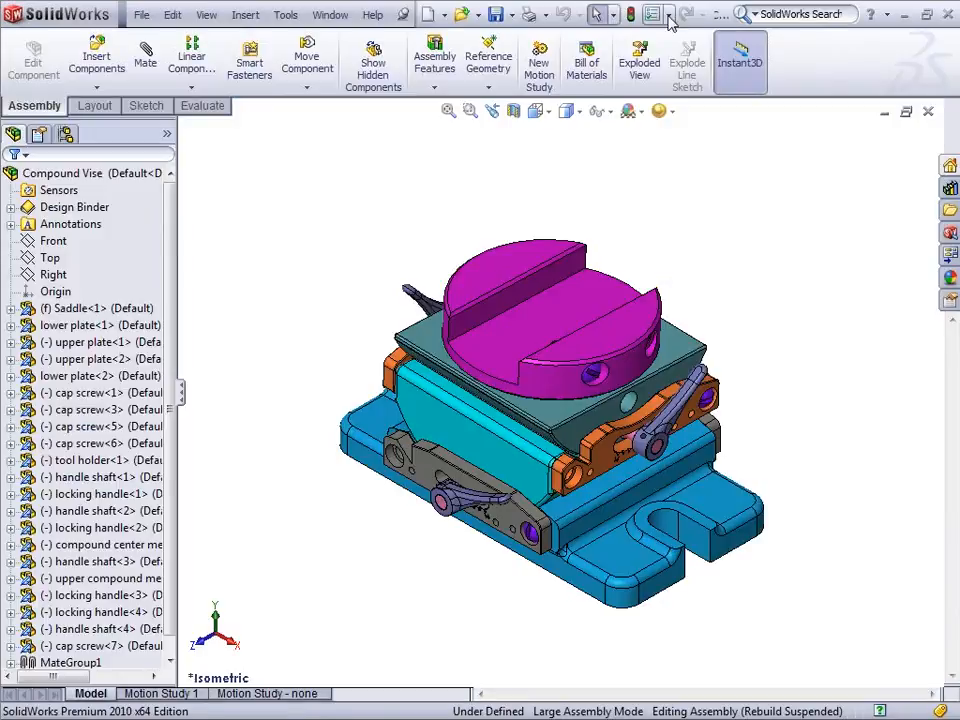
Recheck the active add-ins and examine whether the Simplify utility is available for the lightweight assembly.
left_click(670, 18)
left_click(697, 73)
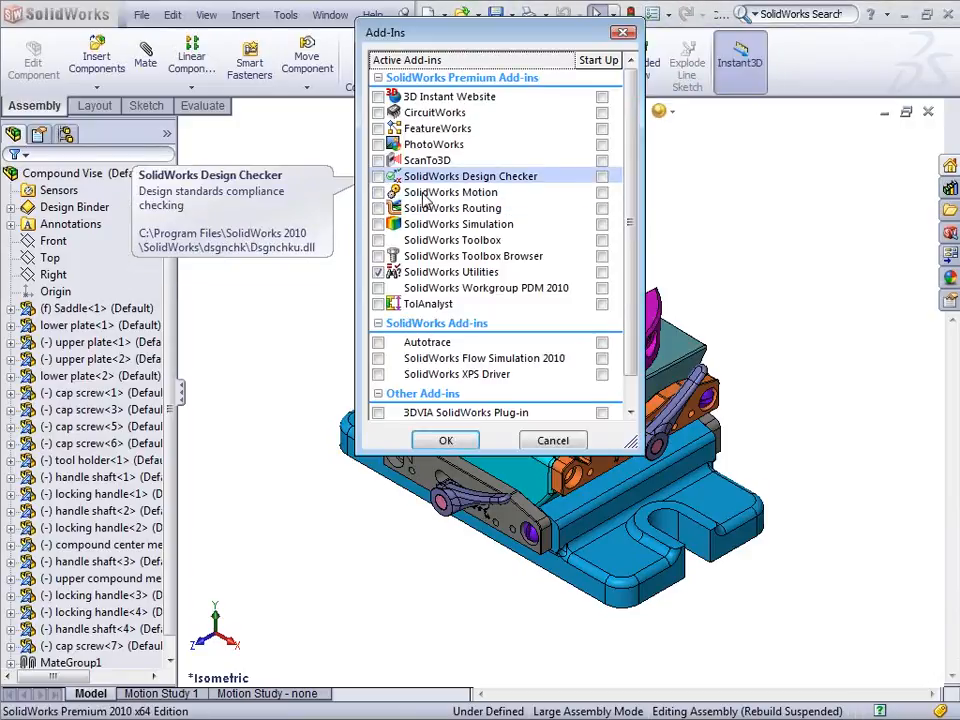
left_click(445, 440)
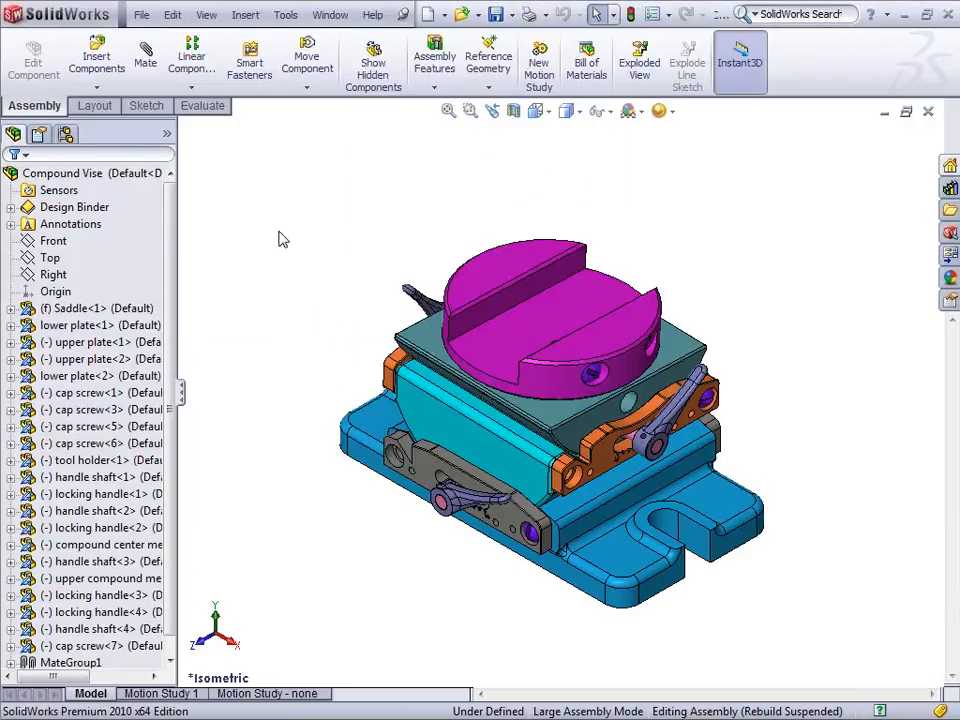
left_click(286, 16)
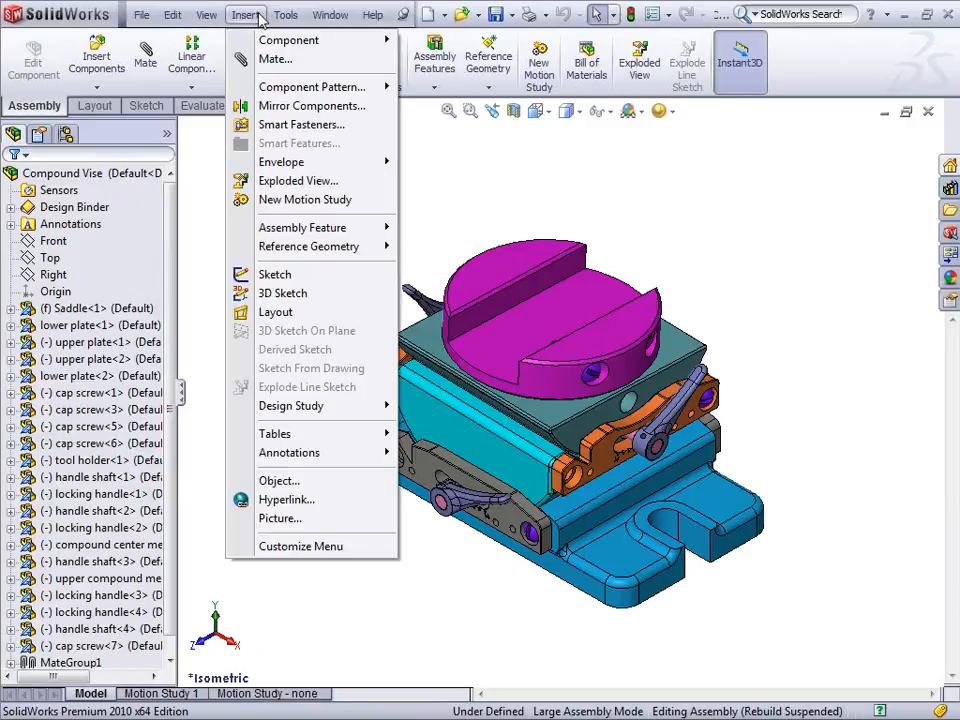
mouse_move(310, 64)
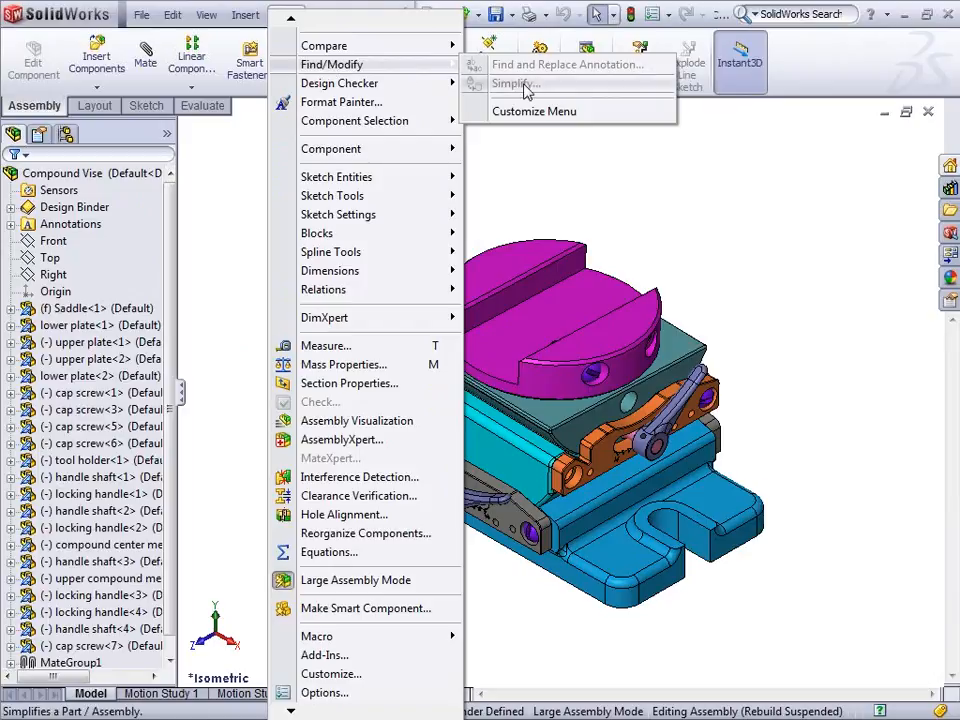
left_click(245, 179)
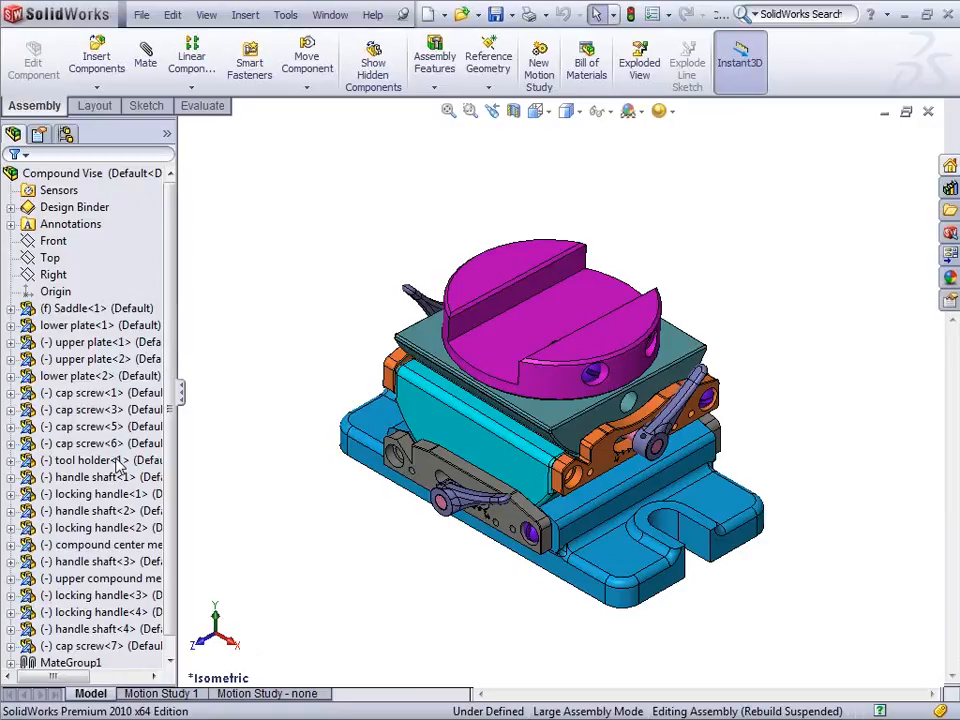
Set all lightweight components of the Compound Vise assembly to resolved.
right_click(77, 176)
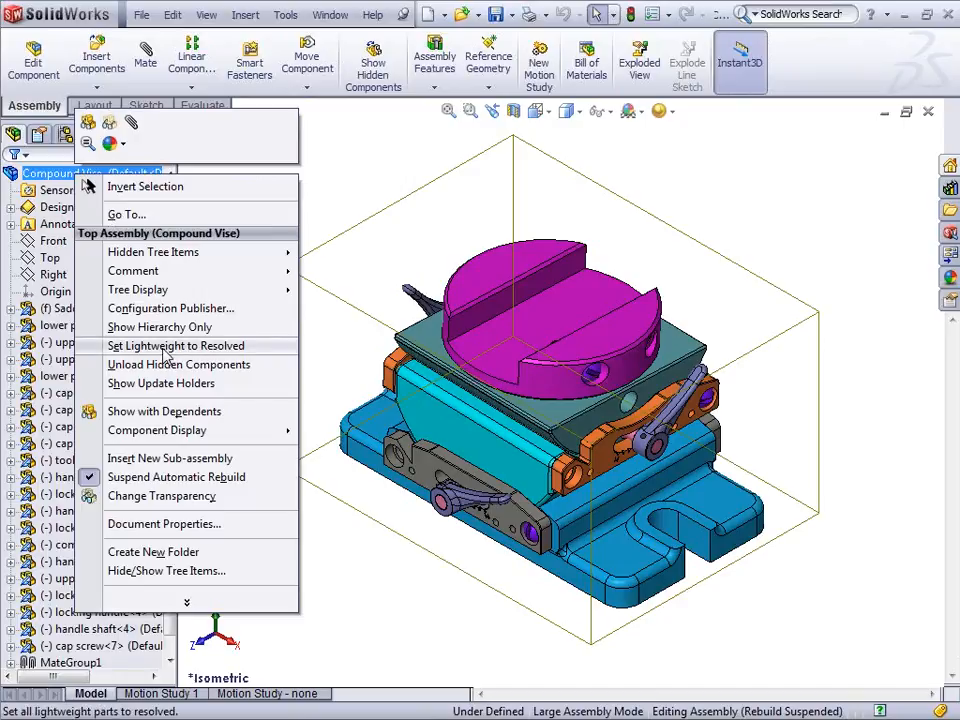
left_click(236, 346)
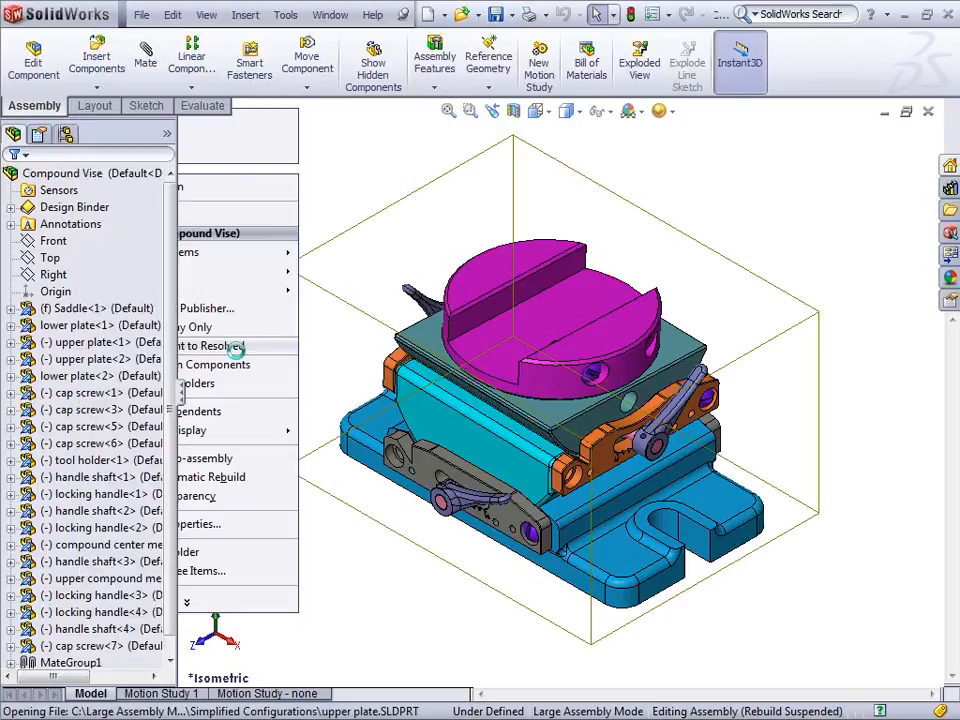
left_click(504, 392)
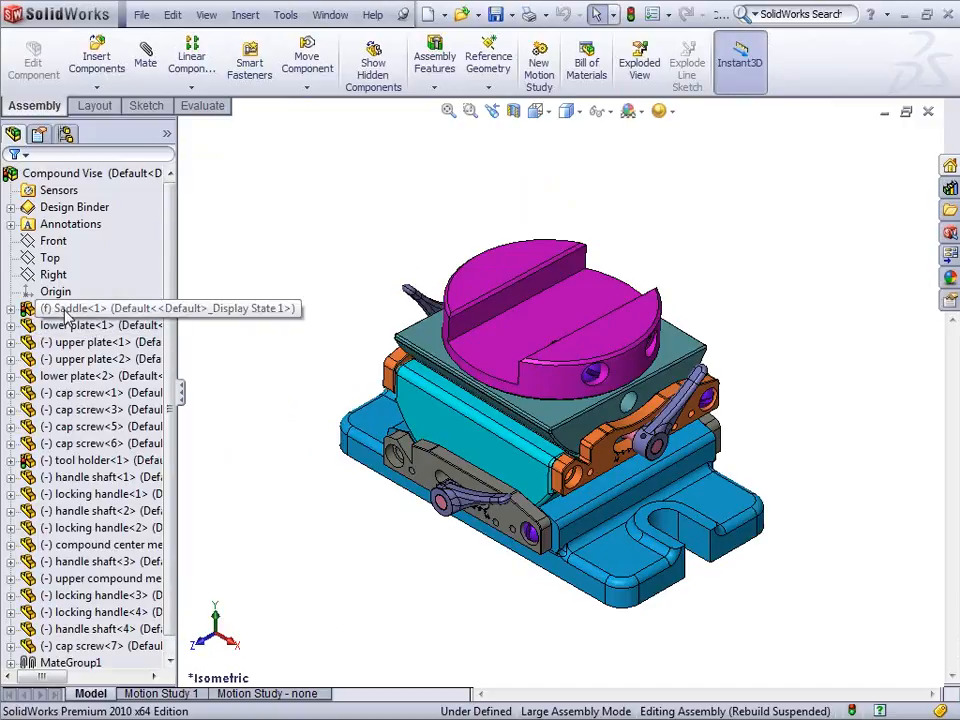
Run Simplify on the Compound Vise with all feature types, simplification factor 1, Feature Parameter, ignoring features affecting mates; review the feature types.
mouse_move(782, 469)
middle_mouse_down()
mouse_move(808, 480)
mouse_move(789, 454)
mouse_move(786, 463)
middle_mouse_up()
scroll(786, 463, "down", 2)
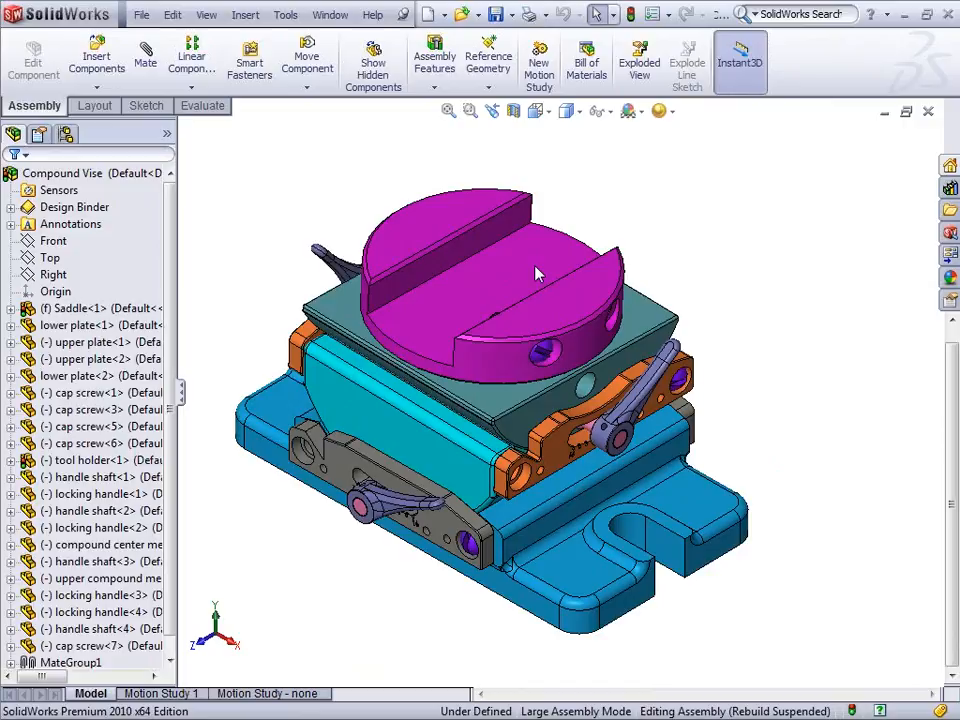
left_click(286, 16)
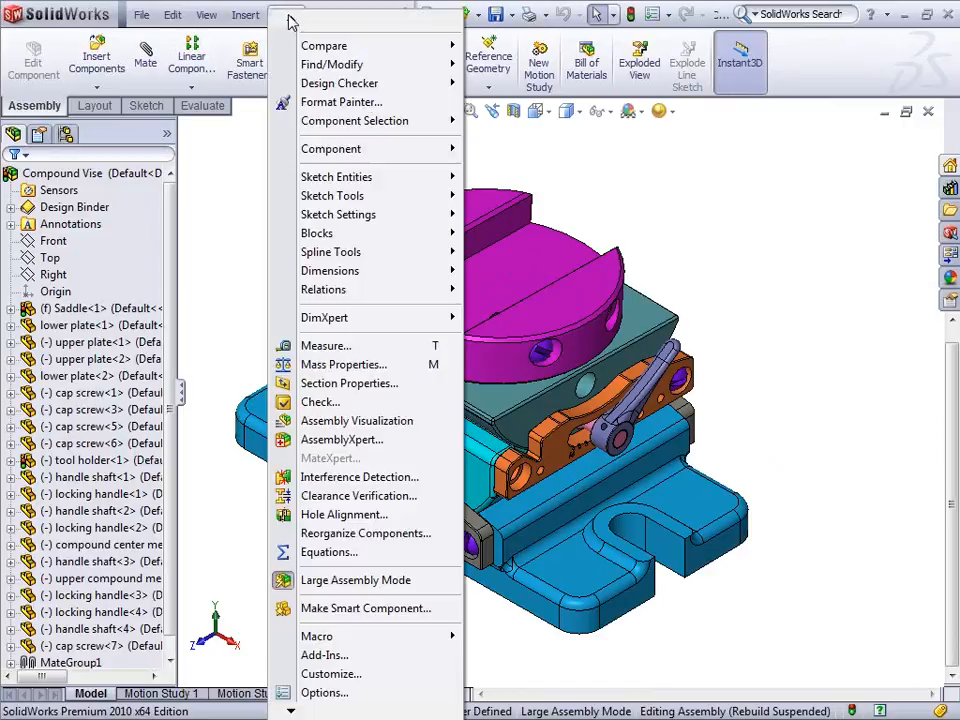
mouse_move(340, 64)
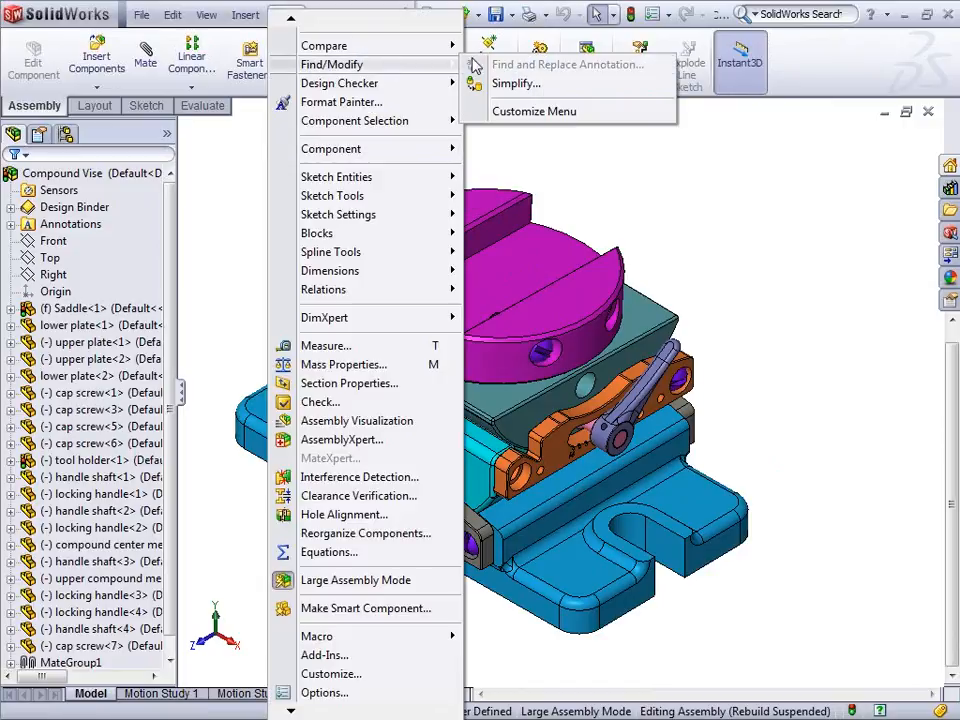
left_click(517, 84)
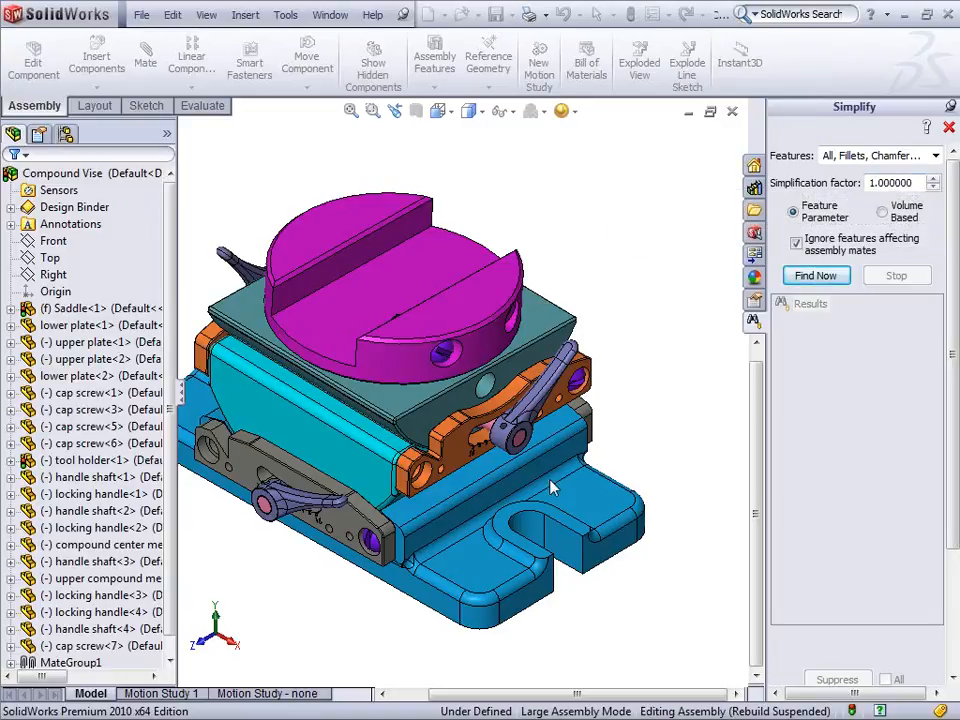
left_click(823, 278)
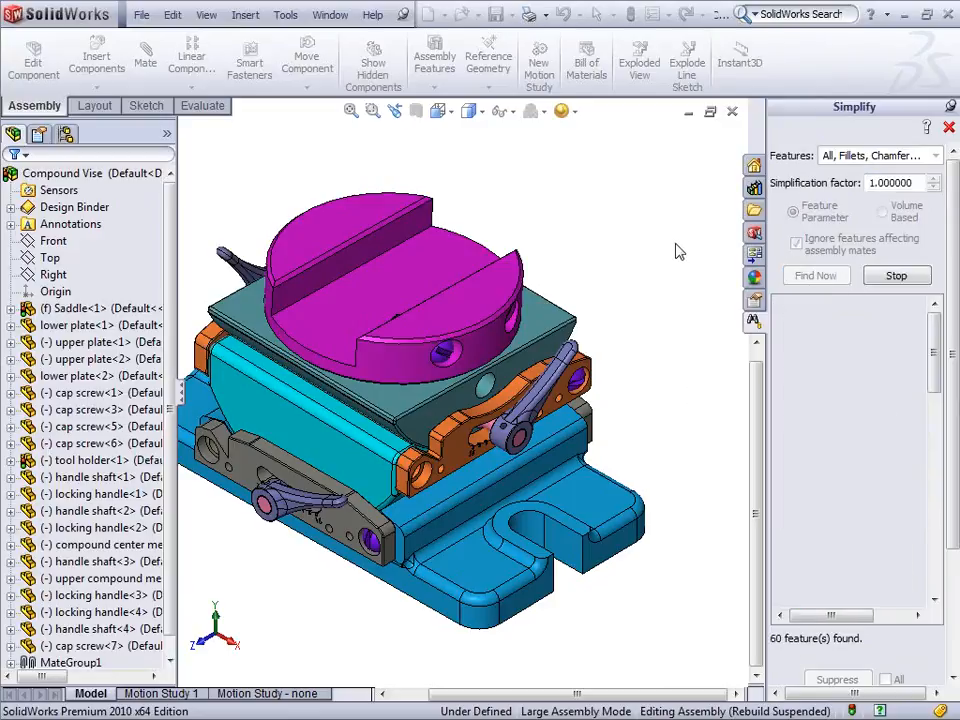
left_click(935, 156)
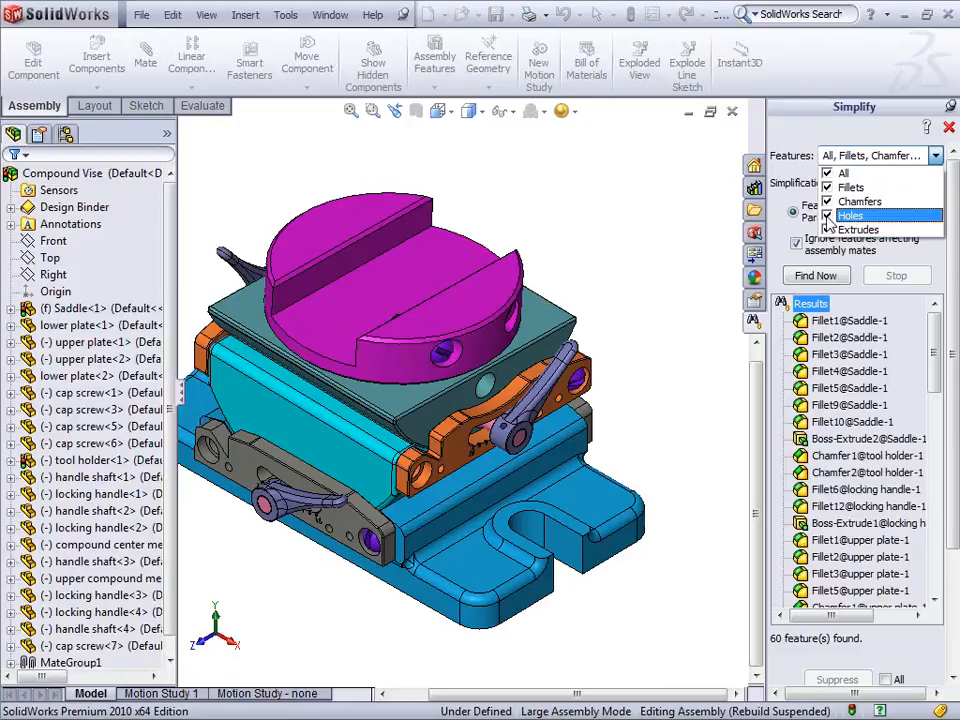
left_click(666, 208)
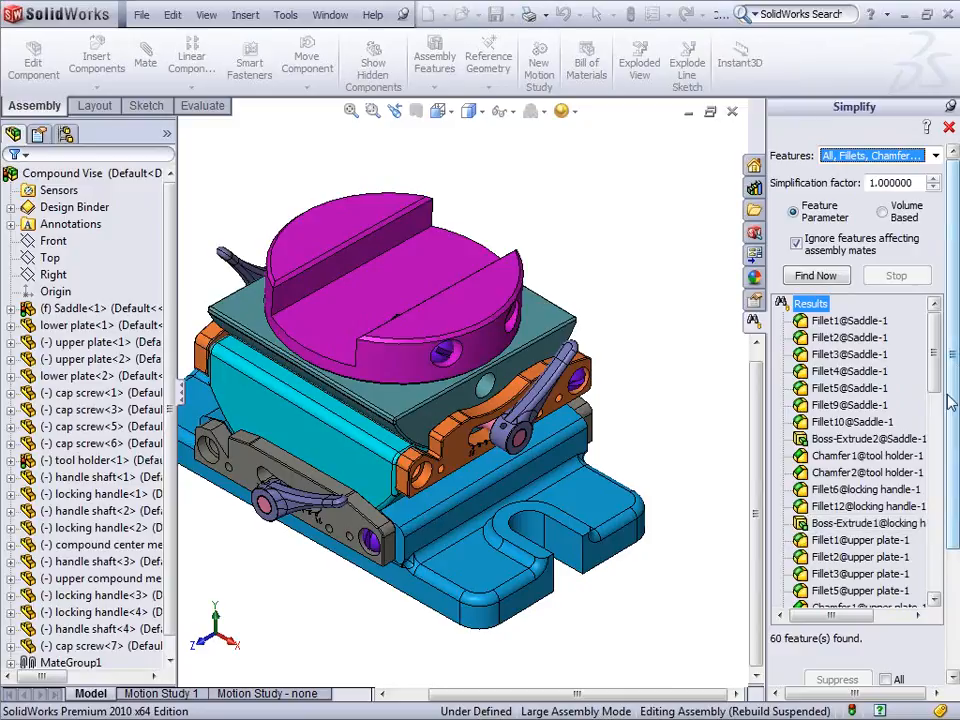
Suppress all found features in a derived configuration named Simplified, switching components to use named configurations, and close Simplify.
left_click_drag(954, 425, 956, 555)
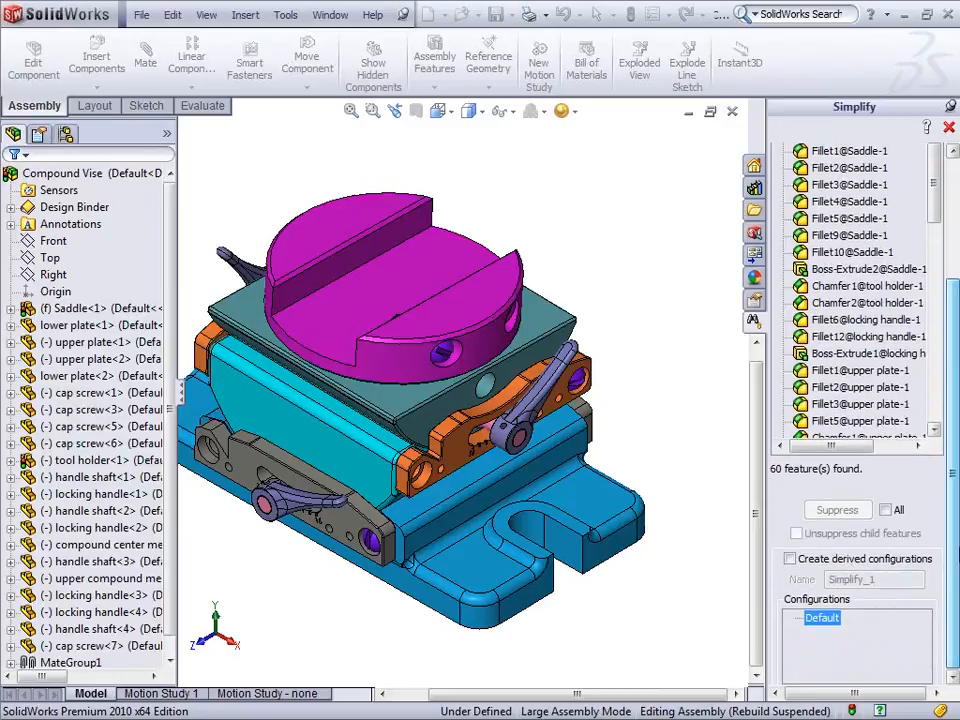
left_click(791, 560)
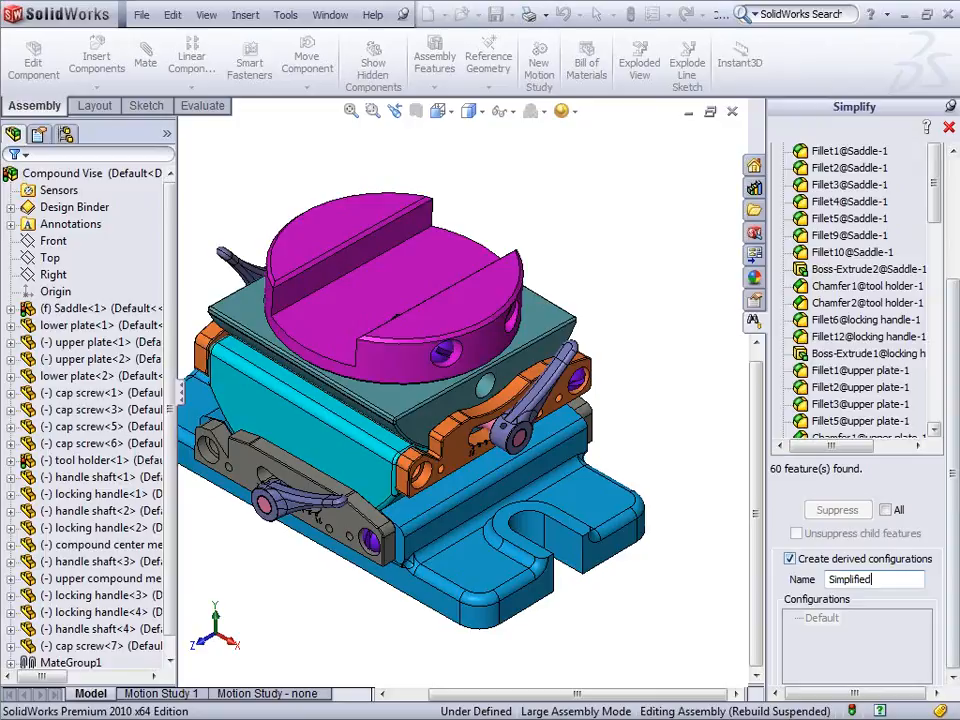
left_click_drag(956, 575, 955, 515)
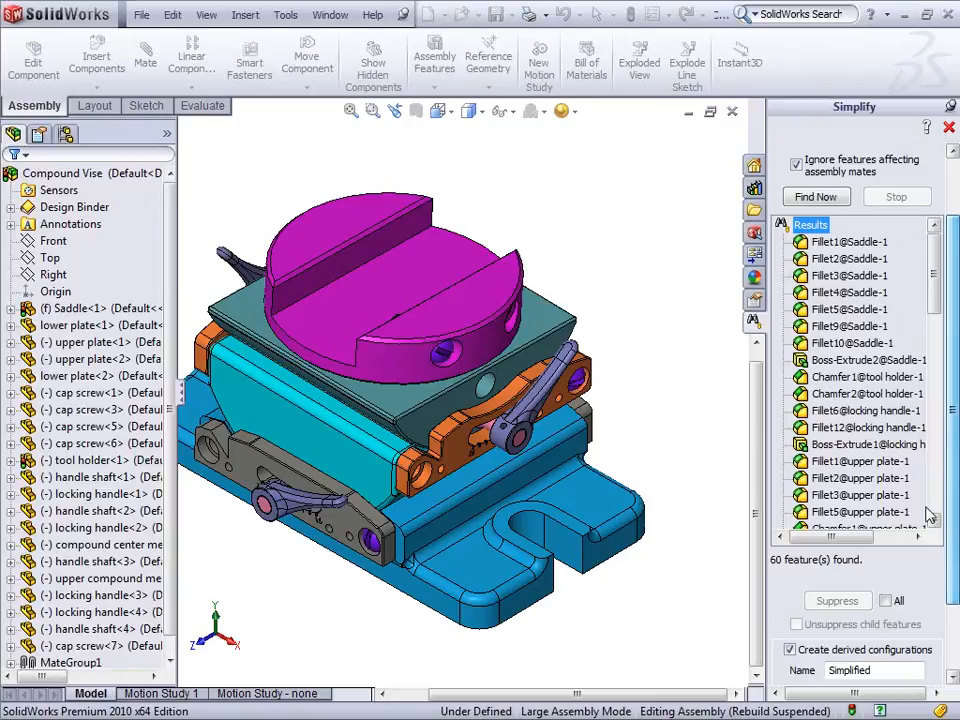
left_click(886, 601)
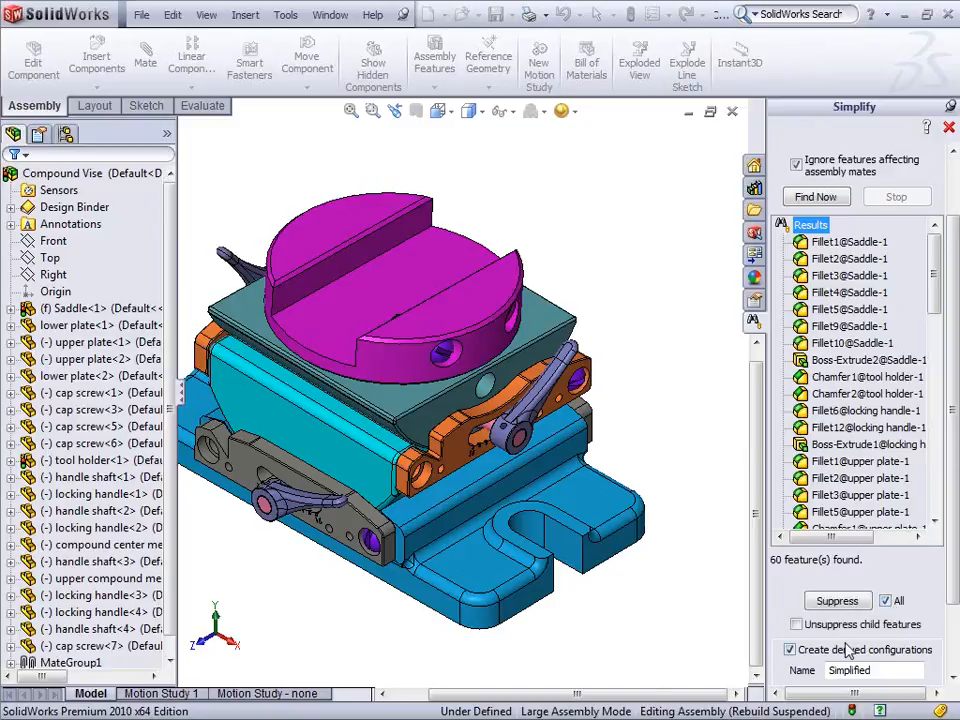
left_click(836, 602)
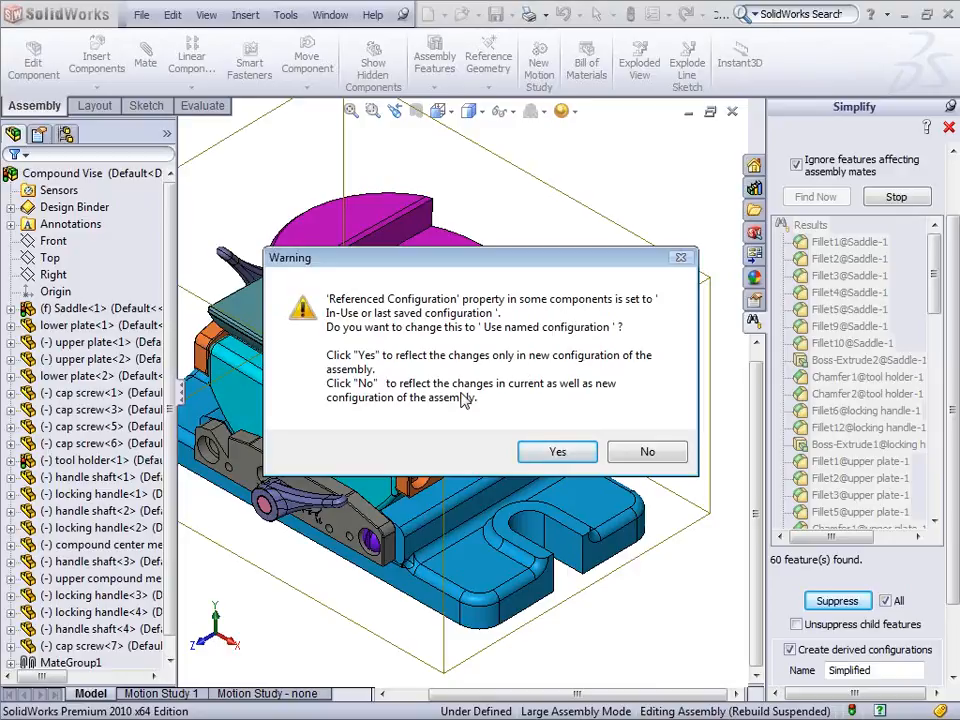
left_click(551, 455)
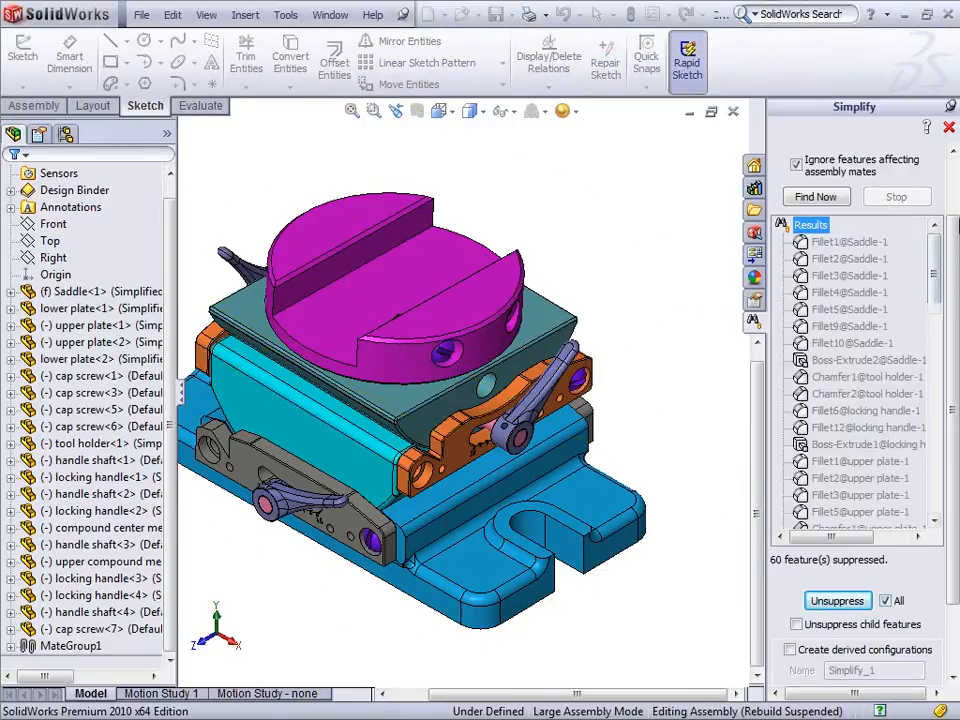
left_click(948, 128)
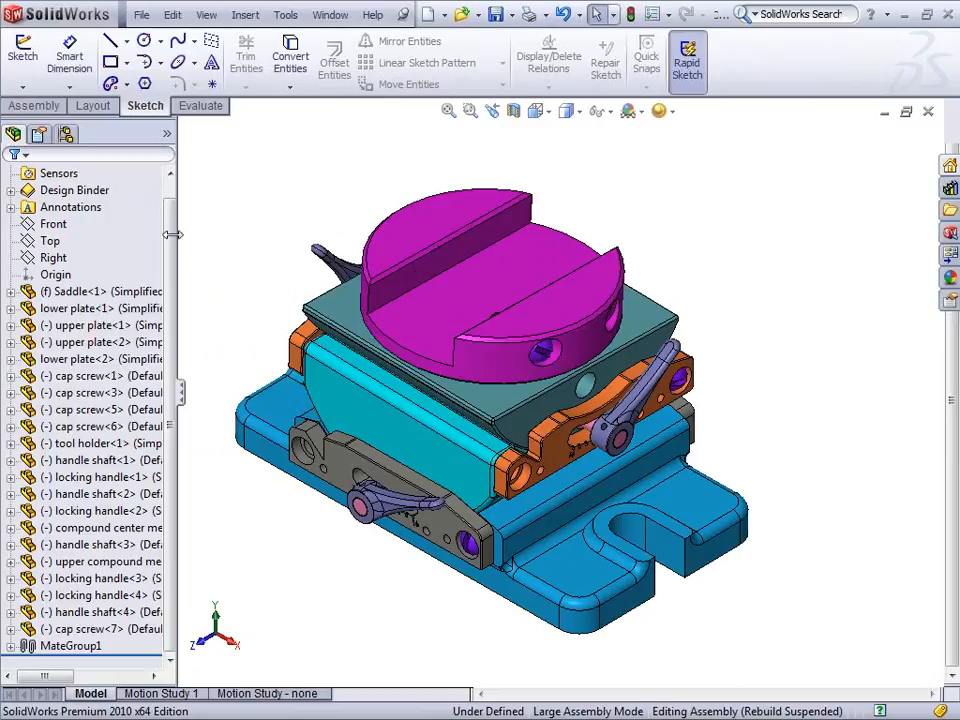
Show the derived configuration under Default, activate Default, and return to Simplified to compare their geometry.
left_click(65, 135)
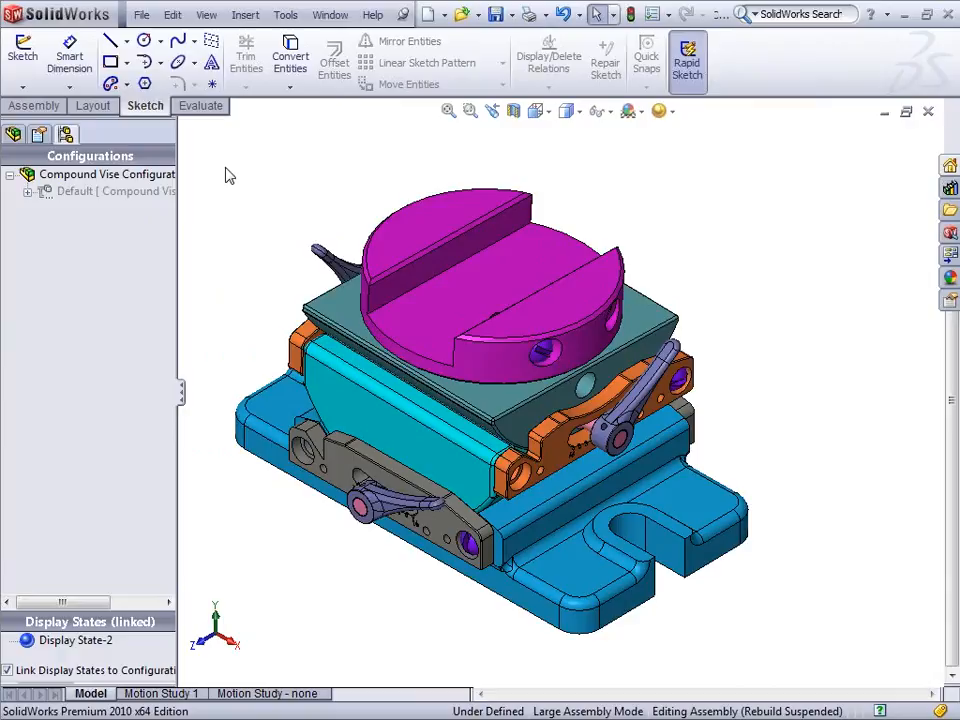
left_click(28, 191)
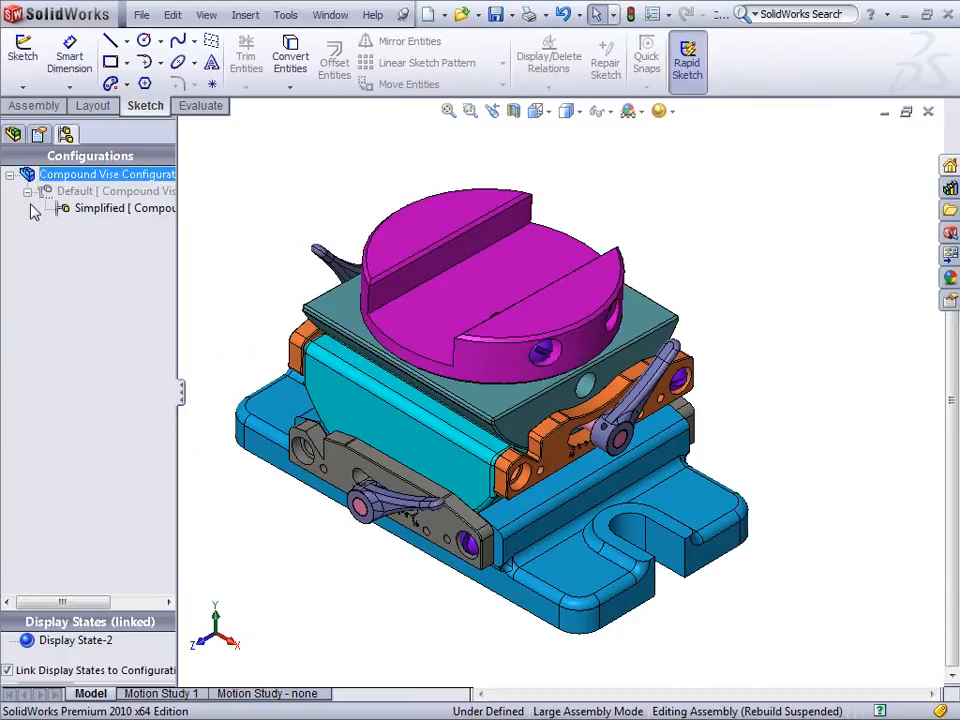
left_click(92, 214)
left_click(310, 191)
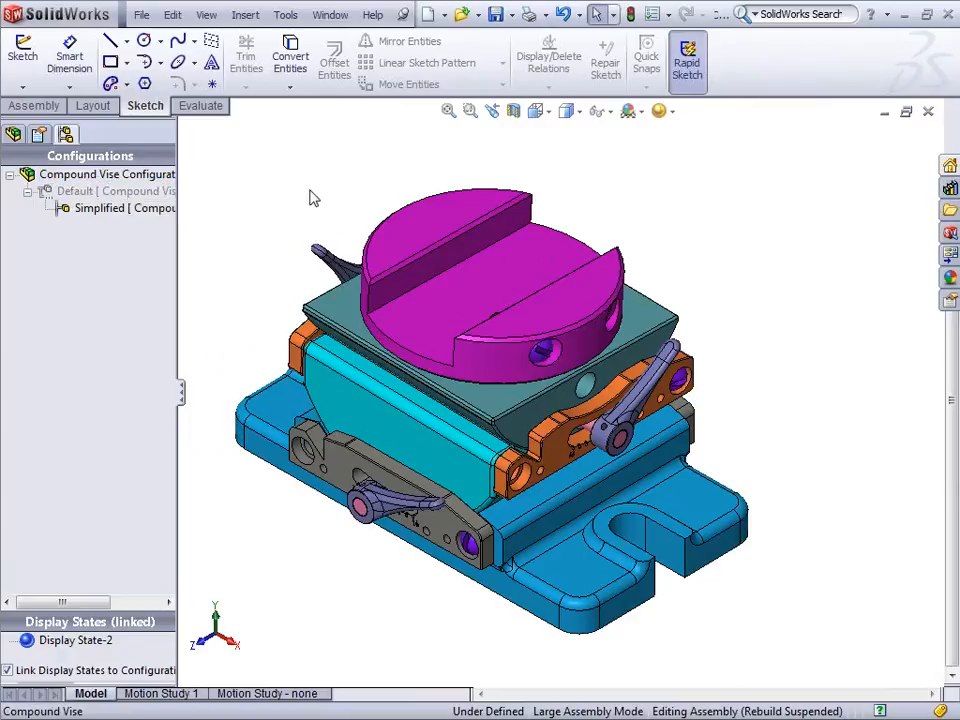
double_click(84, 194)
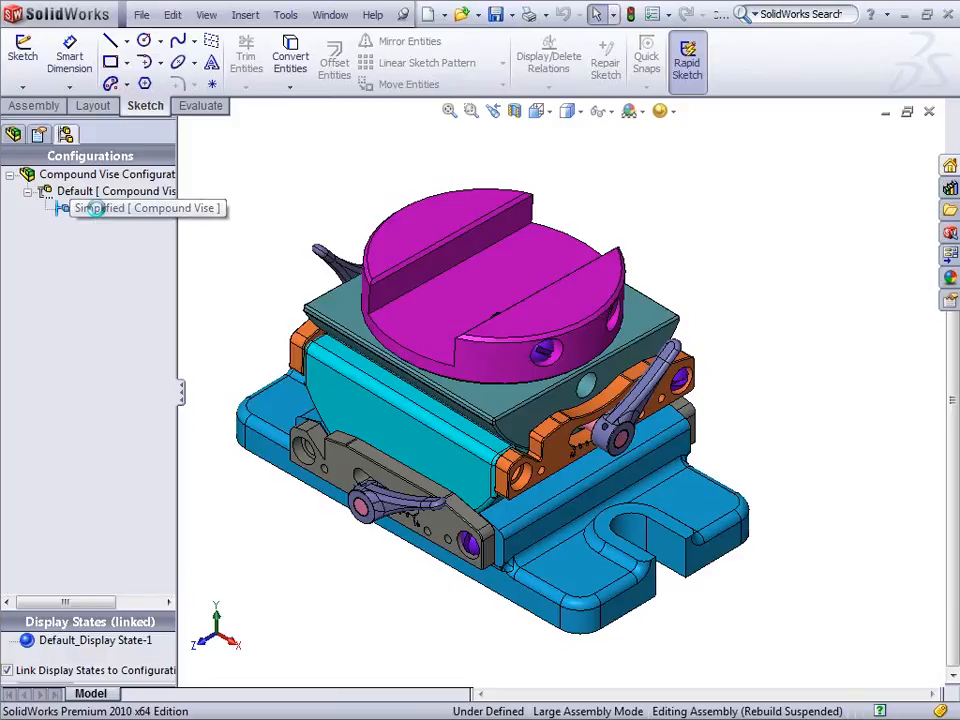
double_click(95, 208)
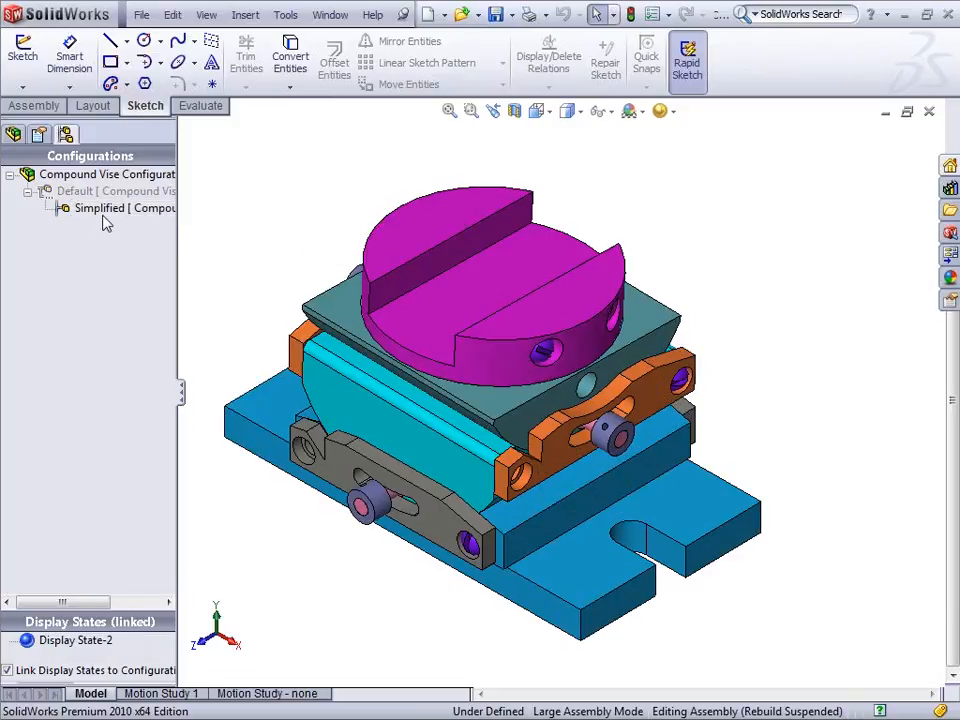
Examine the vise's fillets and handles close up by alternating between the Default and Simplified configurations, ending on Simplified.
double_click(70, 191)
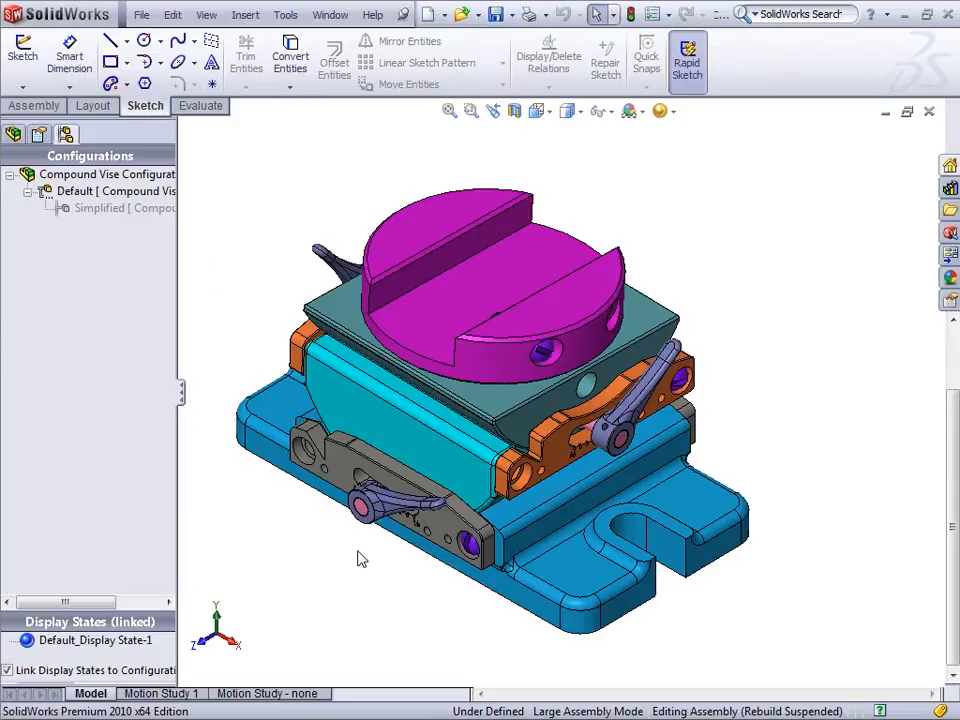
scroll(362, 559, "down", 2)
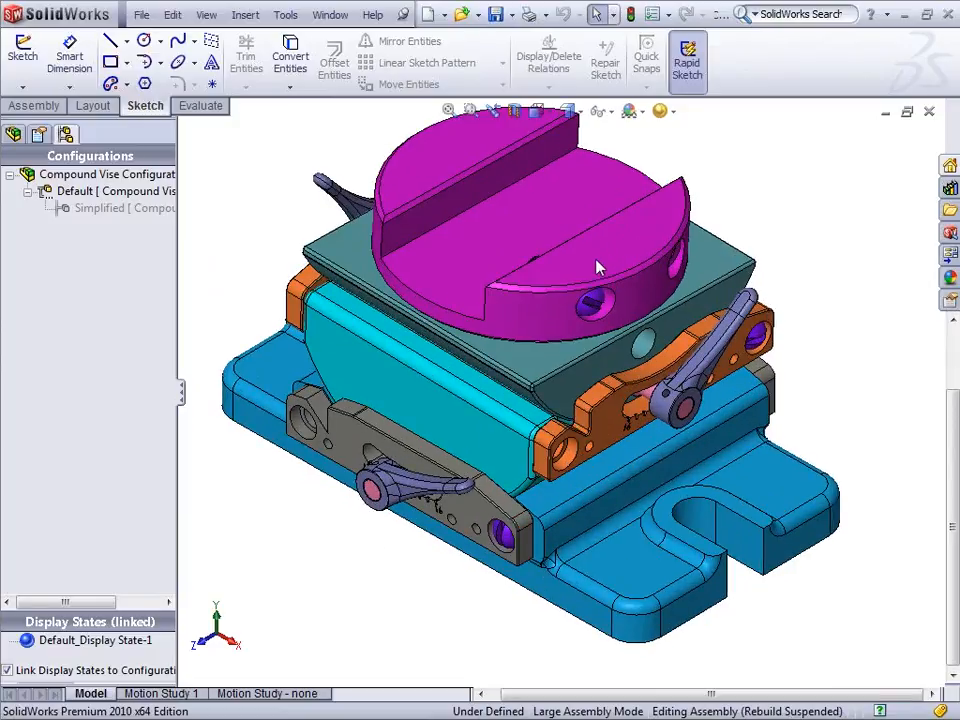
middle_click_drag(586, 254, 590, 289, "ctrl")
scroll(590, 289, "down", 1)
scroll(590, 289, "up", 1)
double_click(130, 208)
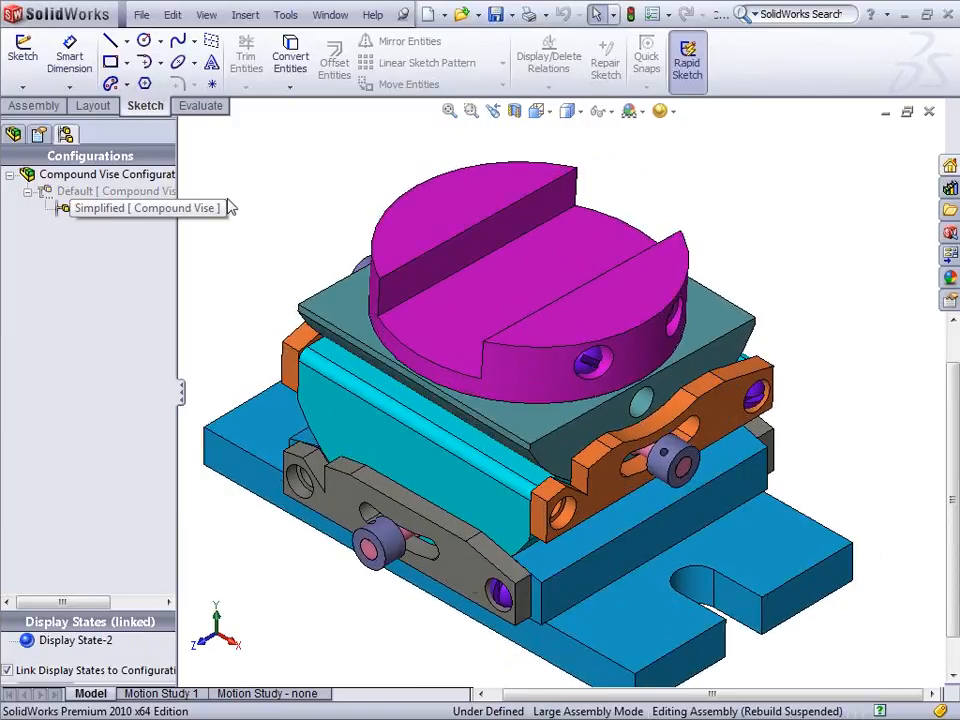
double_click(115, 191)
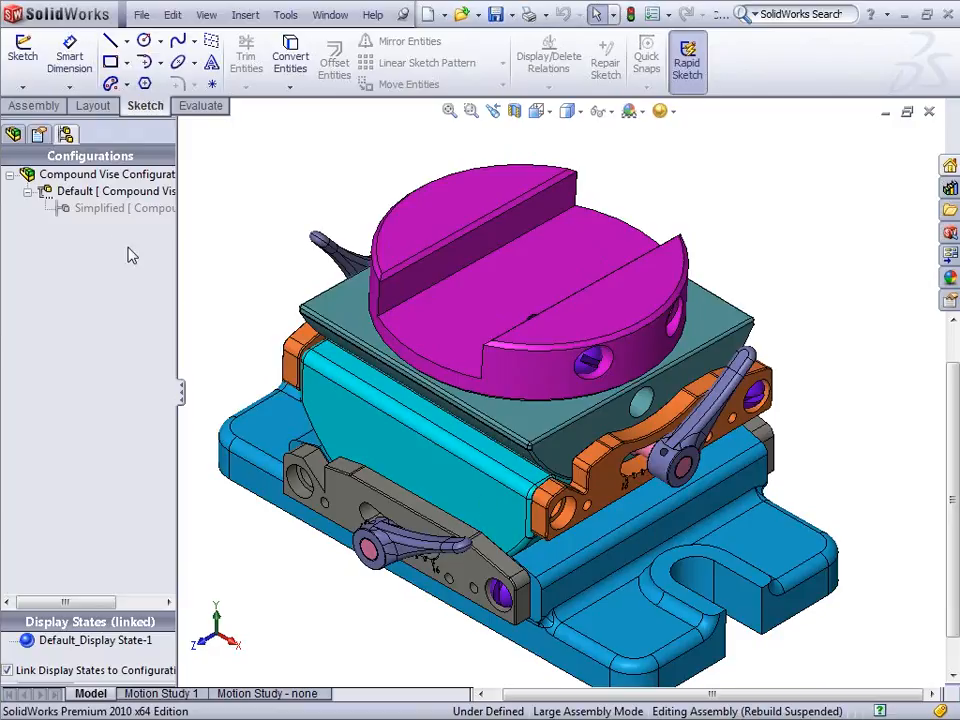
double_click(82, 208)
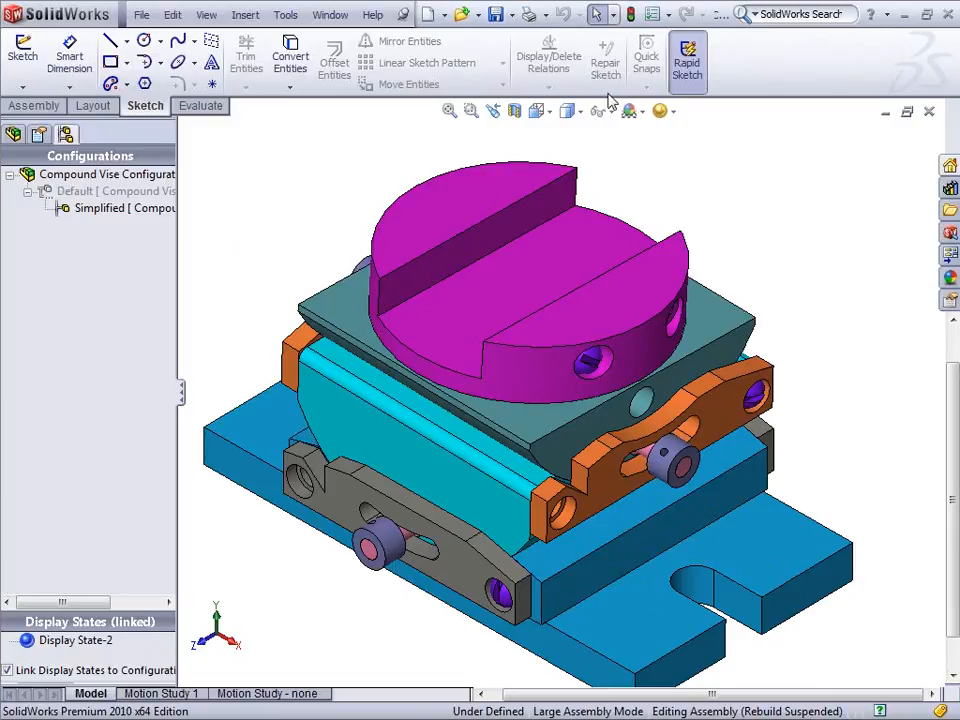
left_click(285, 14)
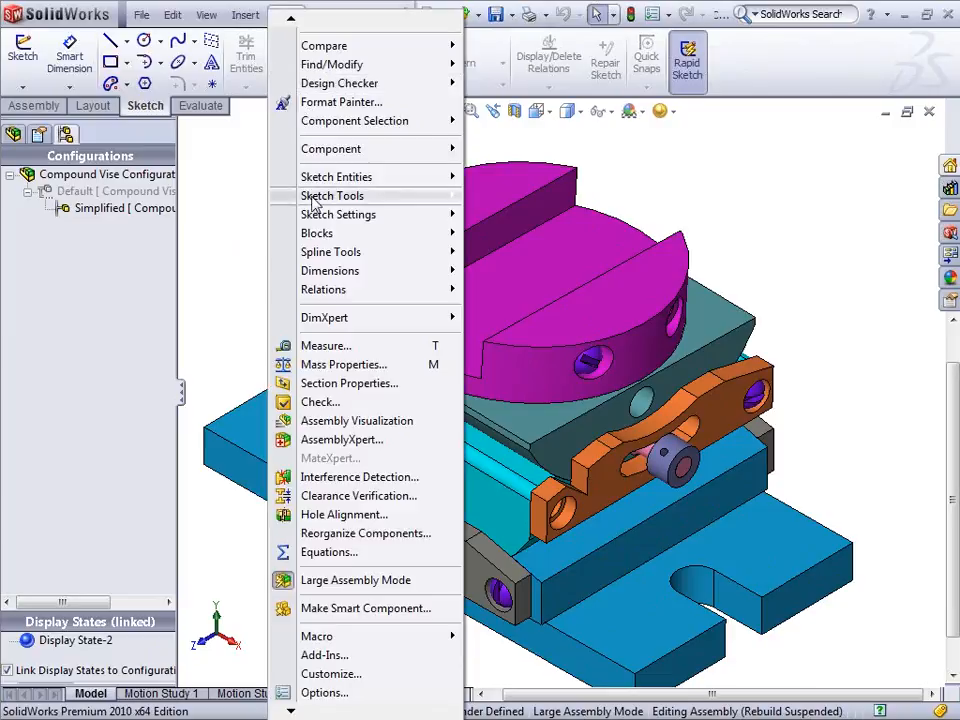
mouse_move(439, 66)
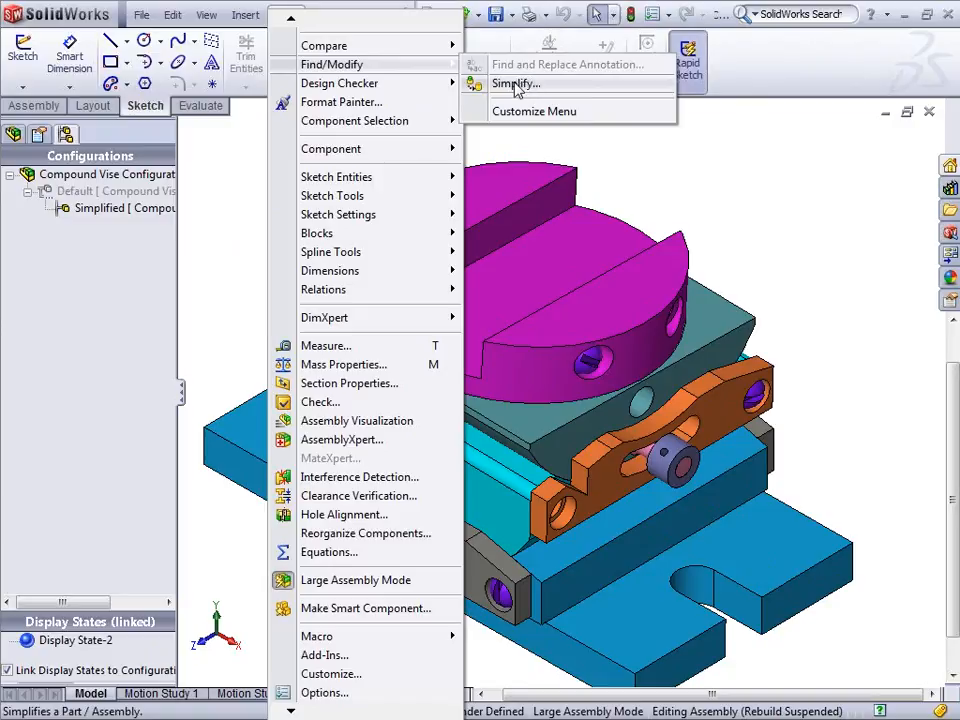
left_click(680, 168)
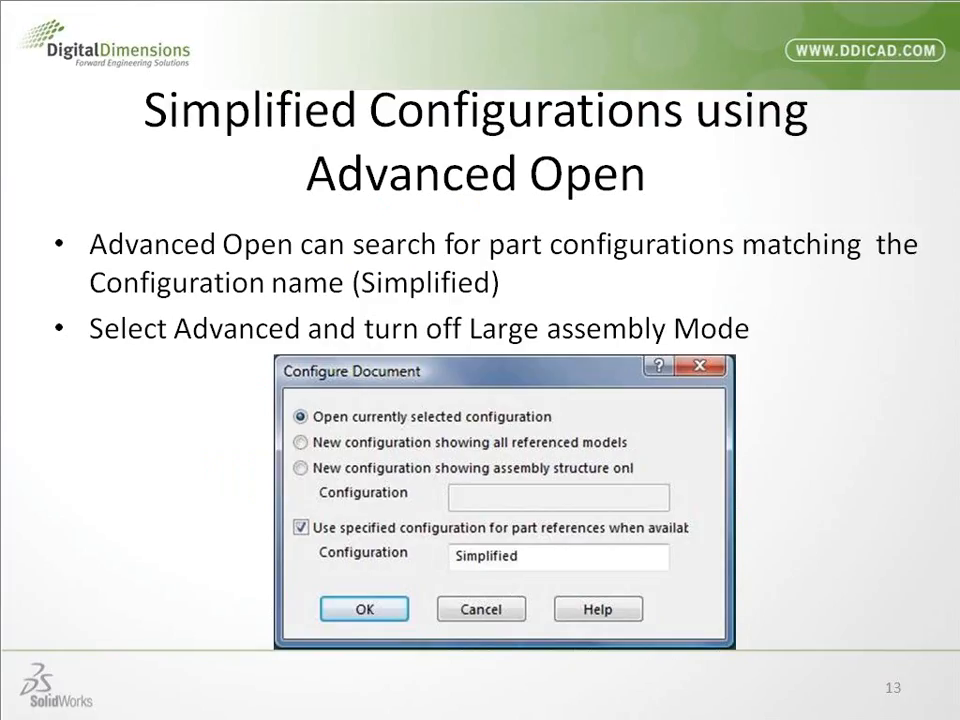
left_click(379, 288)
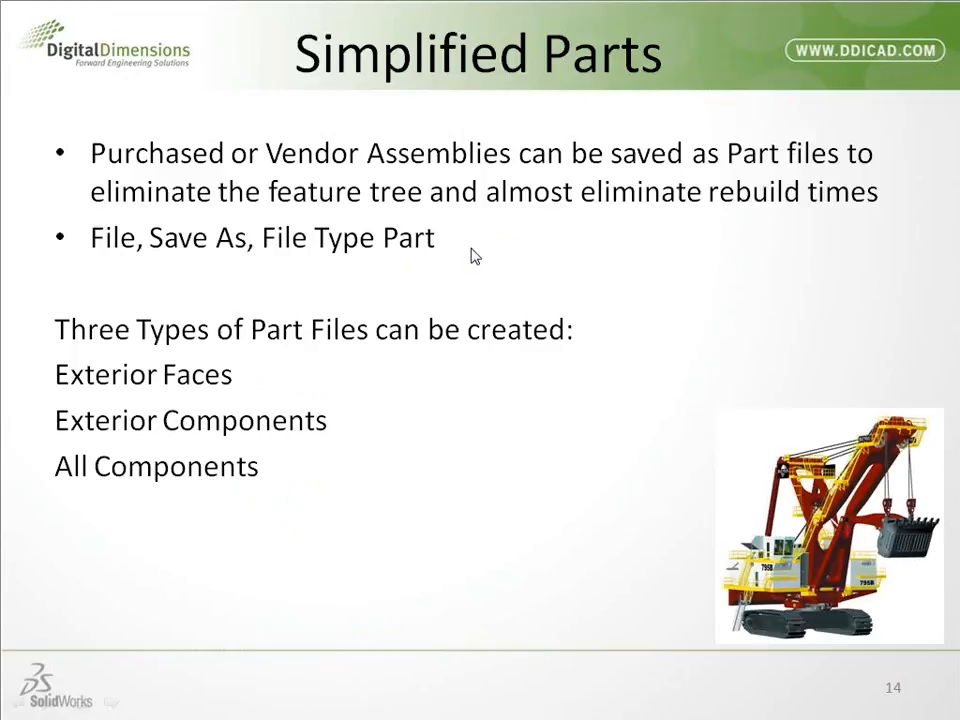
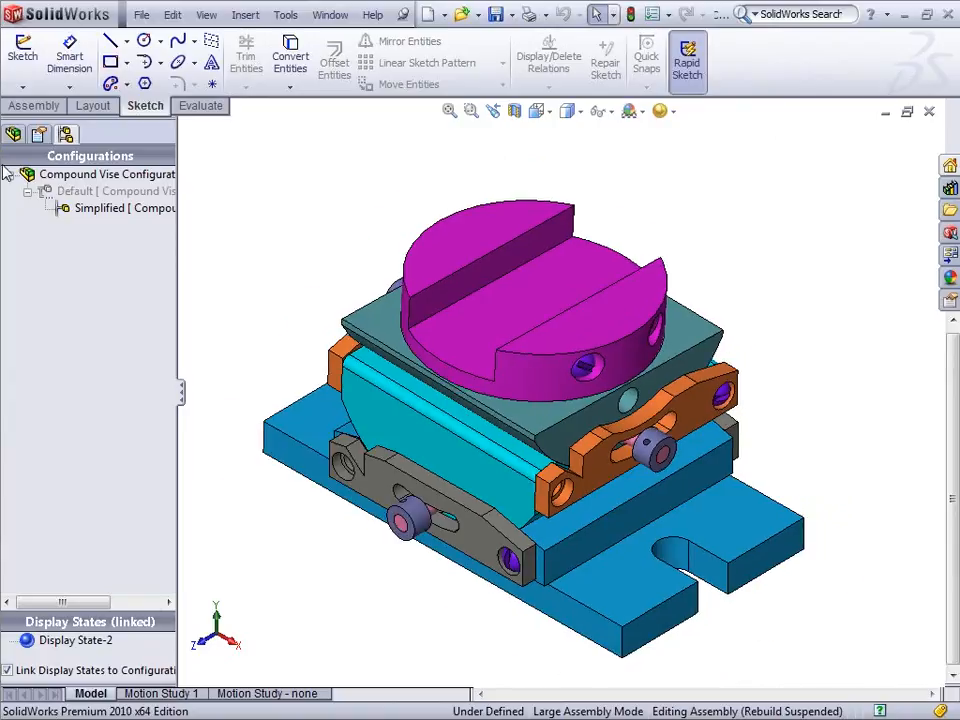
Activate the Default configuration of the Compound Vise assembly.
double_click(75, 191)
mouse_move(306, 392)
middle_mouse_down()
mouse_move(313, 406)
mouse_move(313, 383)
middle_mouse_up()
middle_click_drag(502, 480, 499, 486)
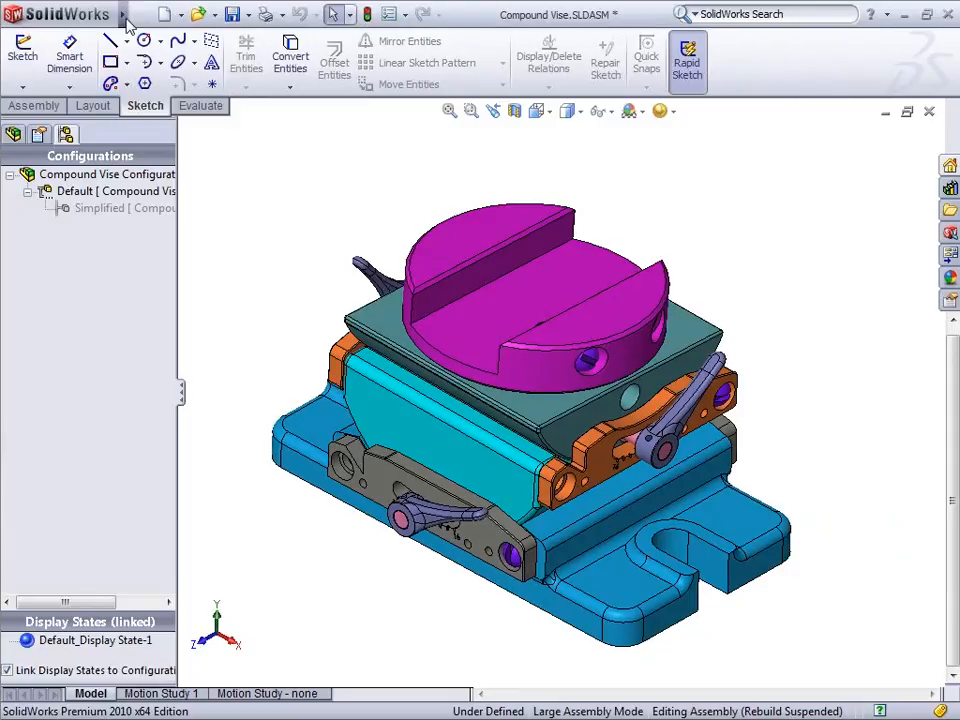
Set up saving a version of the Compound Vise assembly as a Part (*.prt;*.sldprt) file with all components as the geometry.
mouse_move(122, 14)
left_click(403, 14)
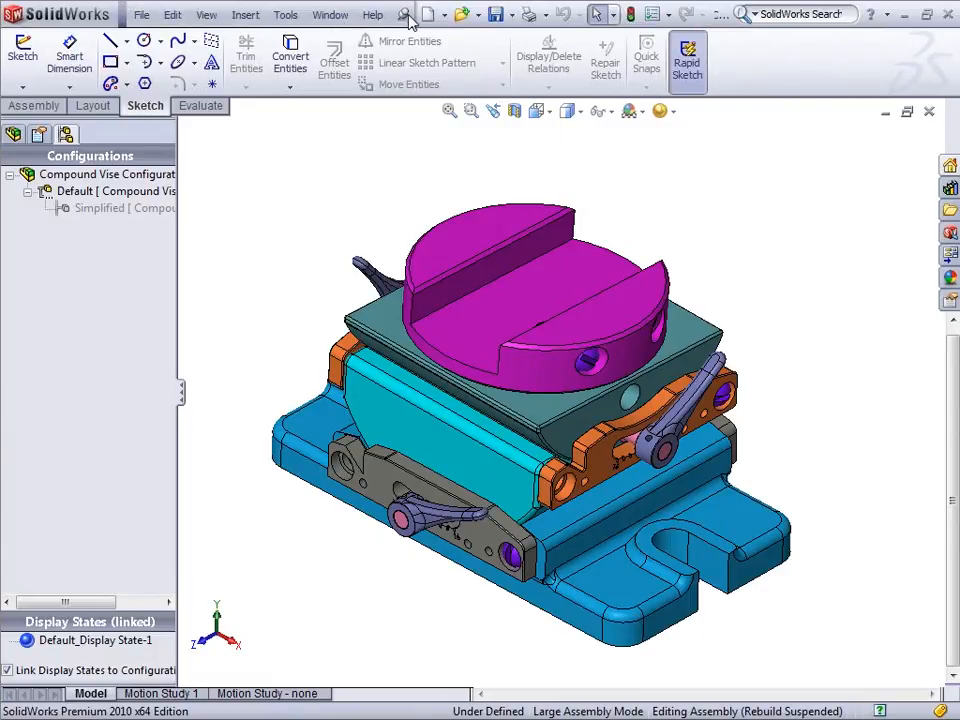
left_click(142, 15)
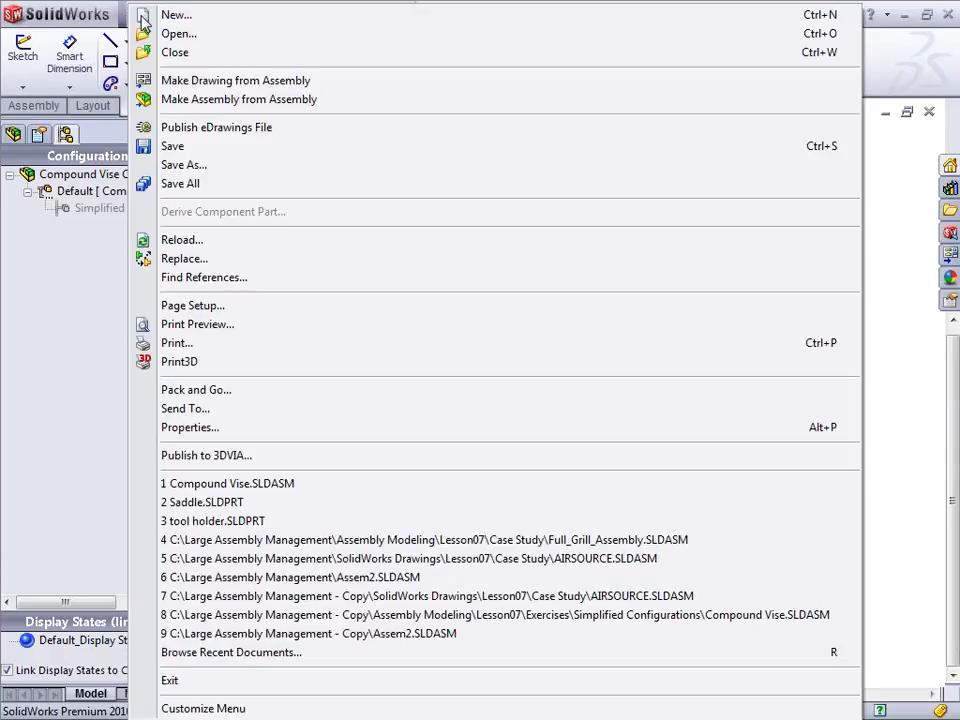
left_click(148, 165)
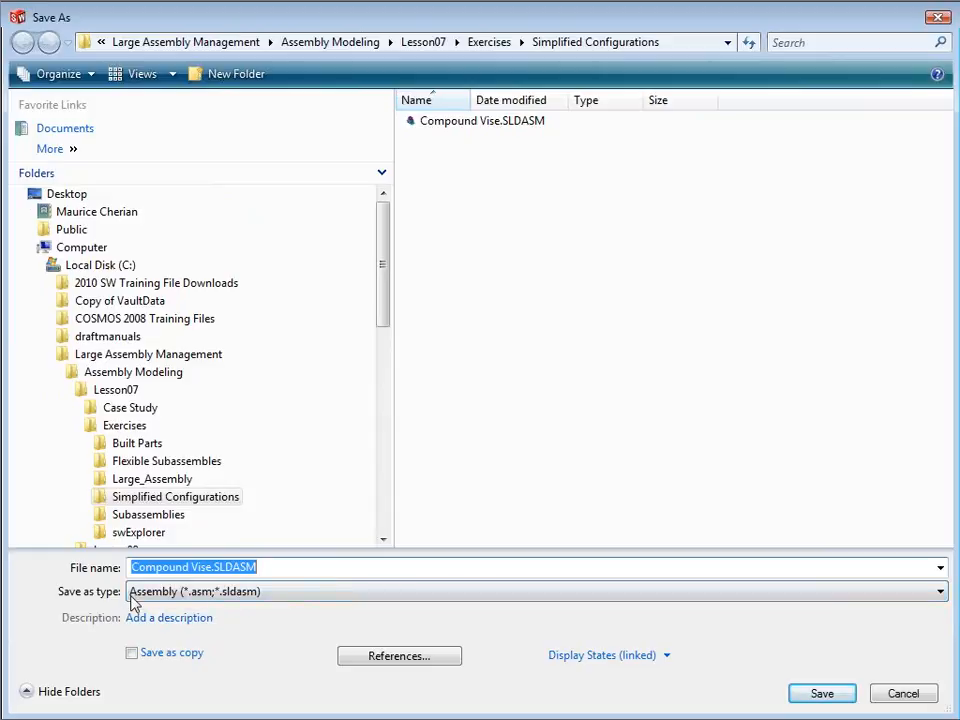
left_click(940, 591)
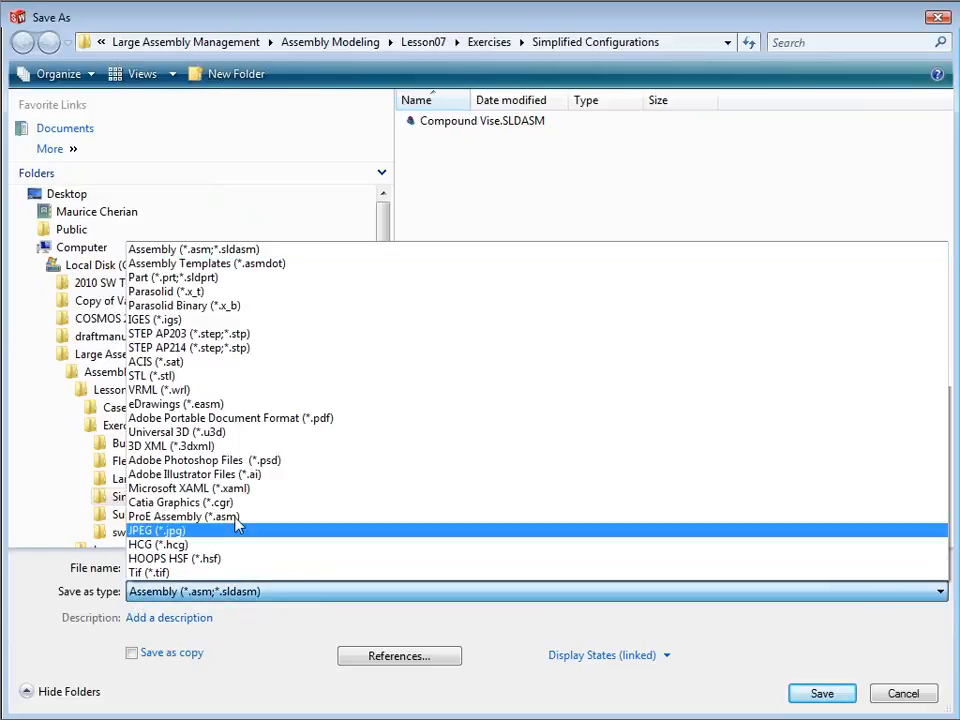
left_click(172, 277)
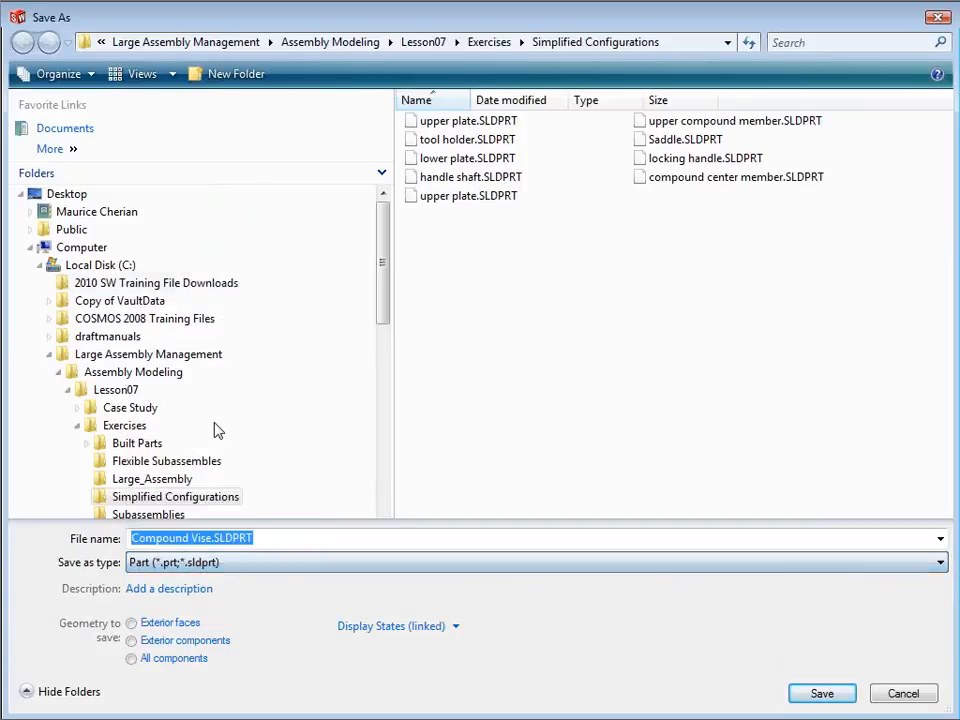
left_click(132, 660)
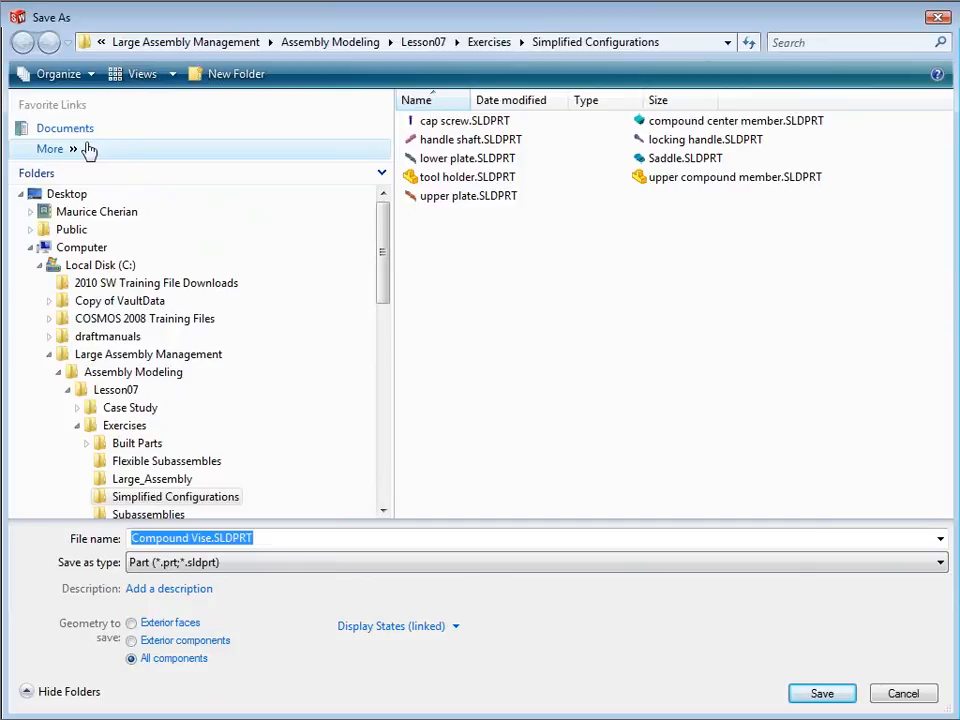
Save the part to the Desktop under the name "Compound Vise part", using the Part_MM training template.
left_click(62, 193)
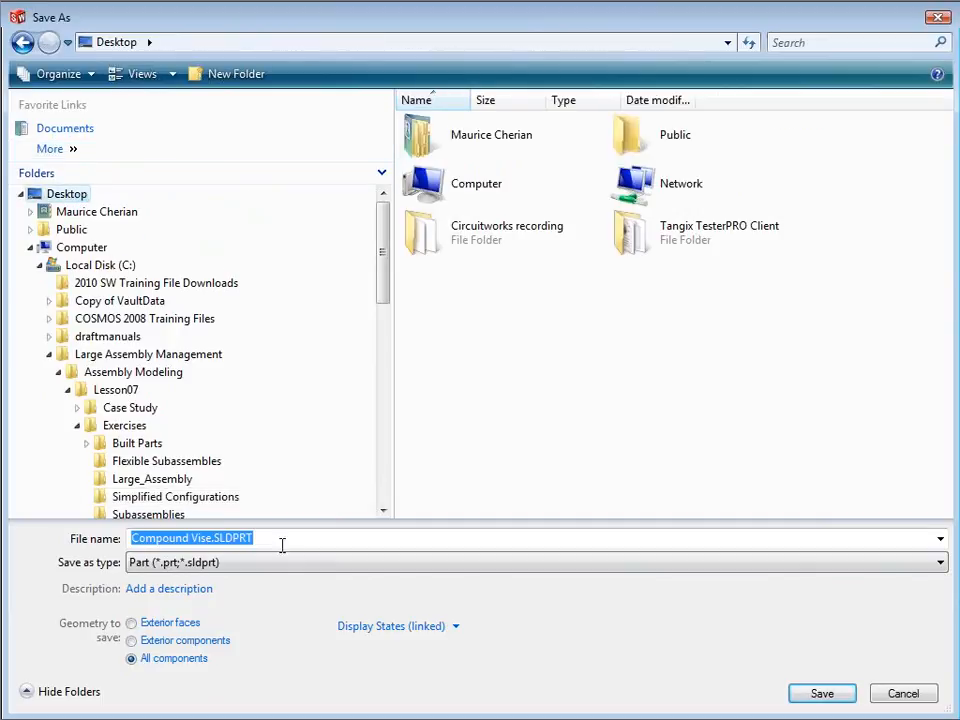
left_click(210, 538)
type("part")
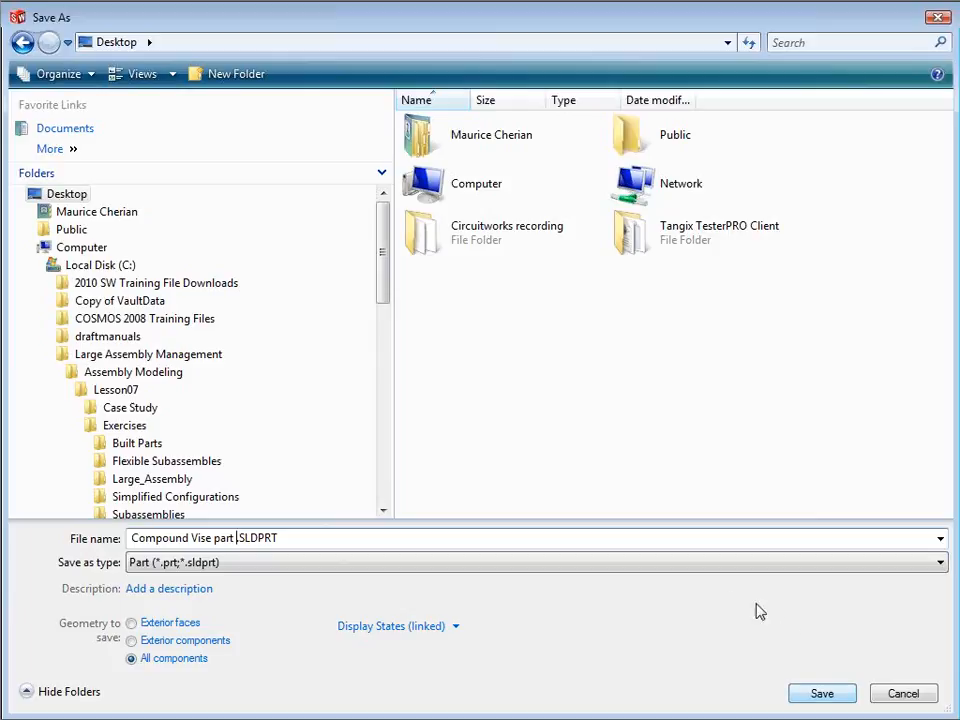
left_click(940, 566)
left_click(377, 561)
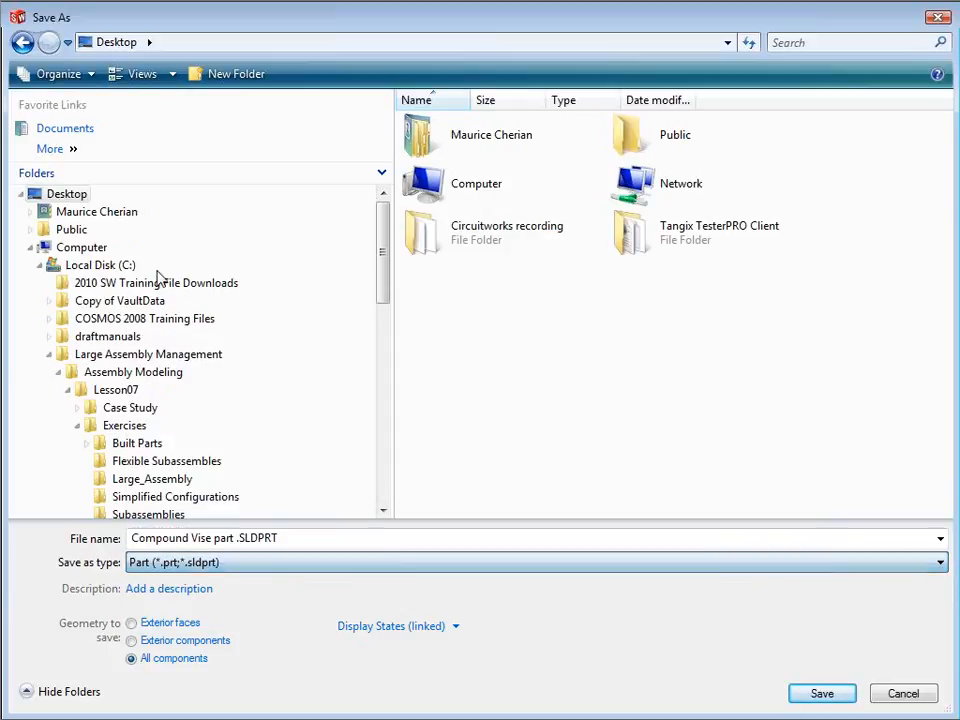
left_click(815, 690)
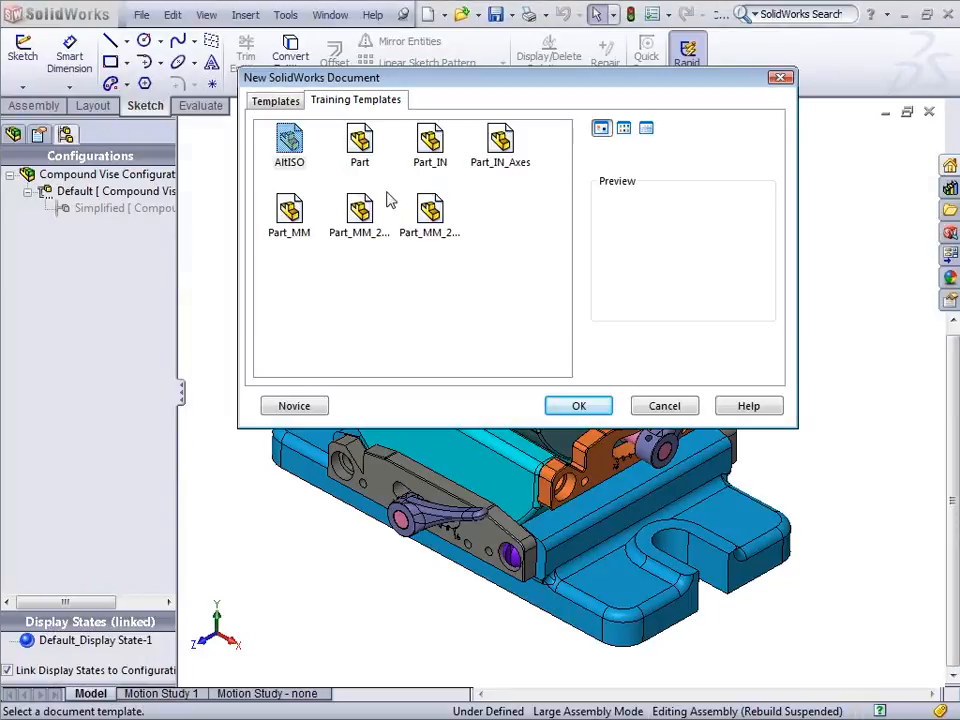
left_click(289, 215)
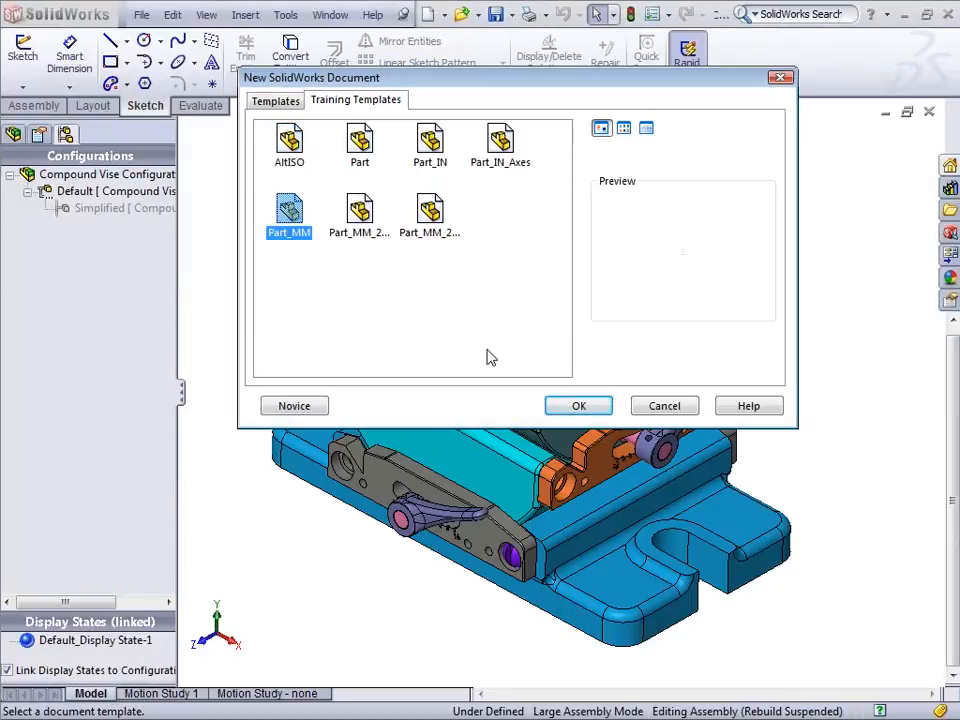
left_click(573, 410)
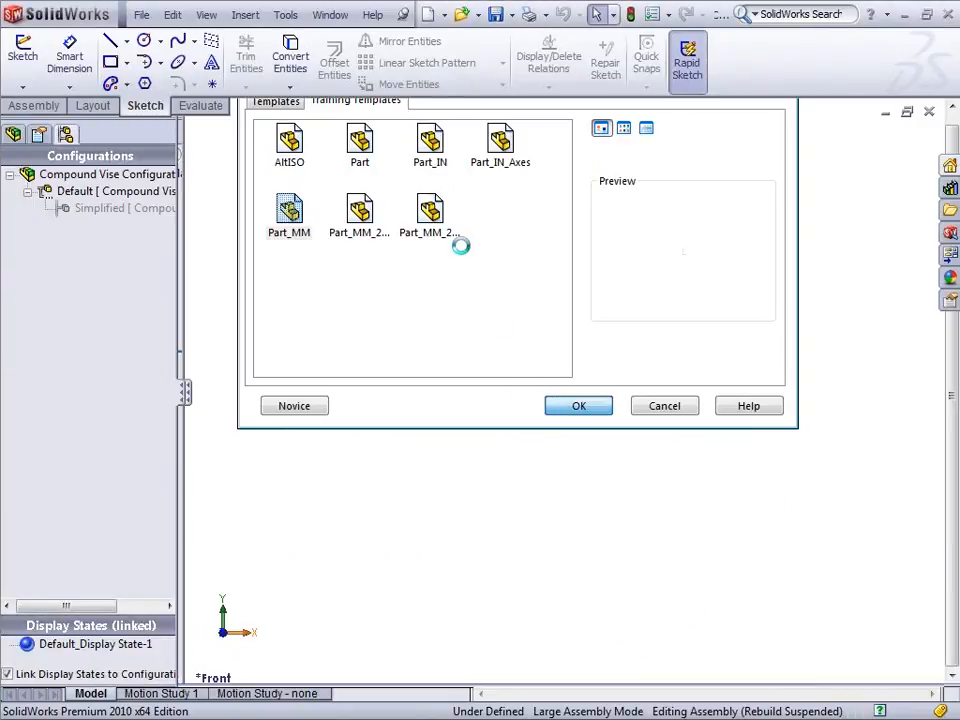
Close the Compound Vise assembly document.
left_click(142, 15)
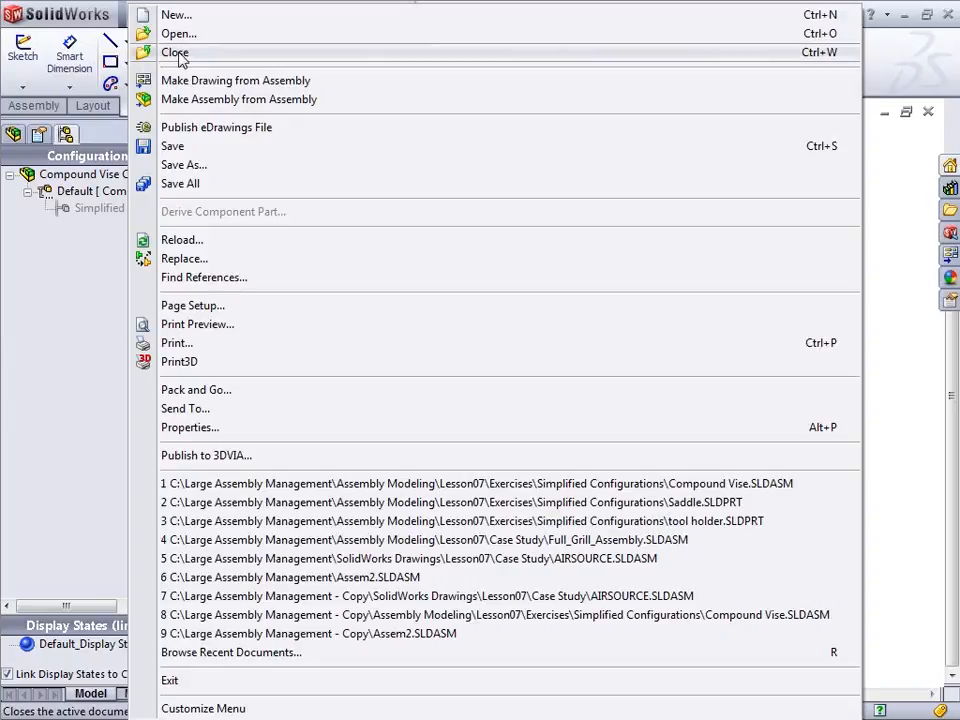
left_click(178, 53)
left_click(390, 320)
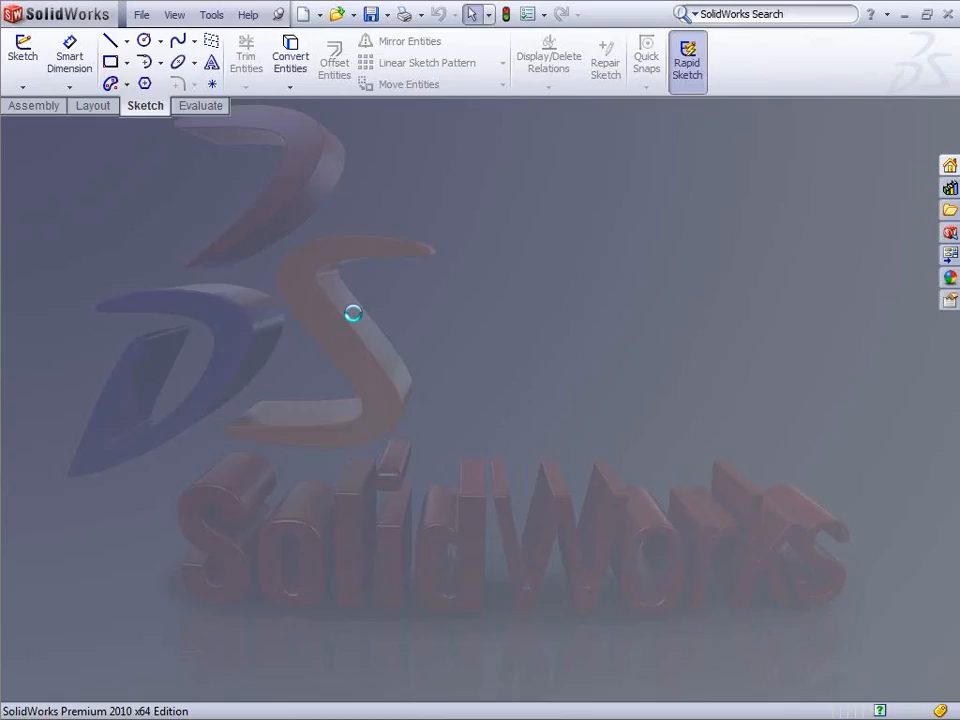
Open the Compound Vise part file from the Desktop by filtering for Part files, and decline feature recognition.
left_click(142, 15)
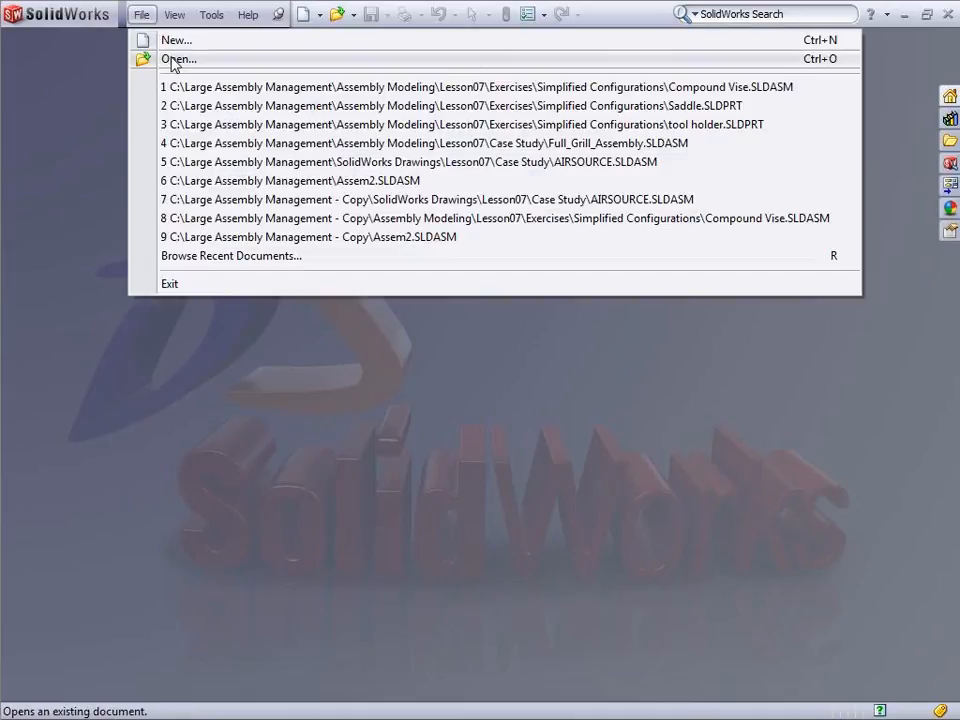
left_click(176, 60)
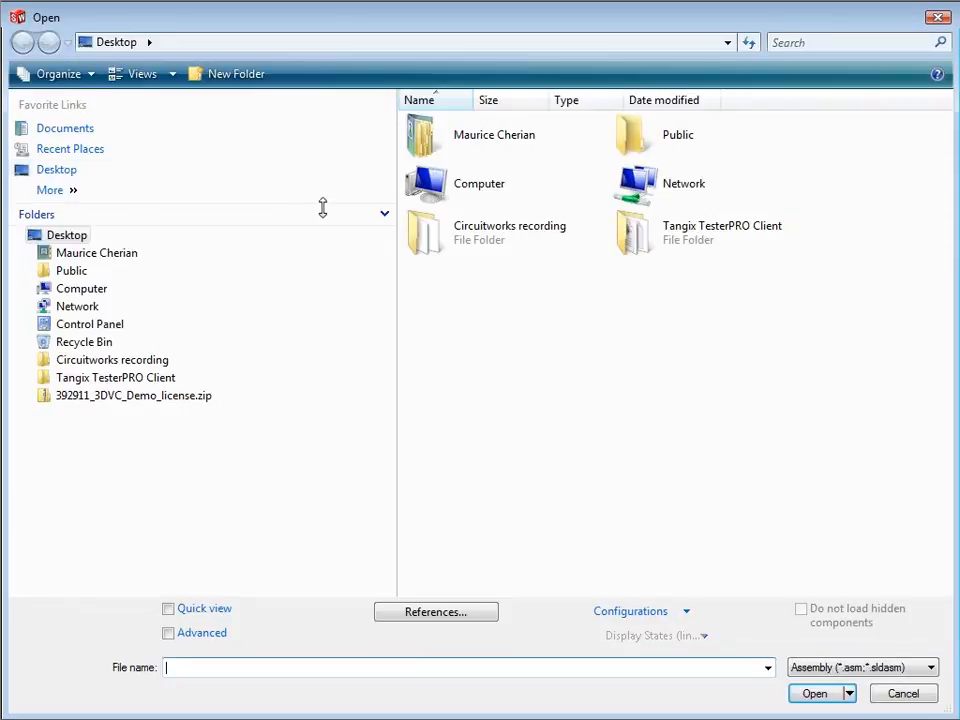
left_click(58, 172)
left_click(931, 667)
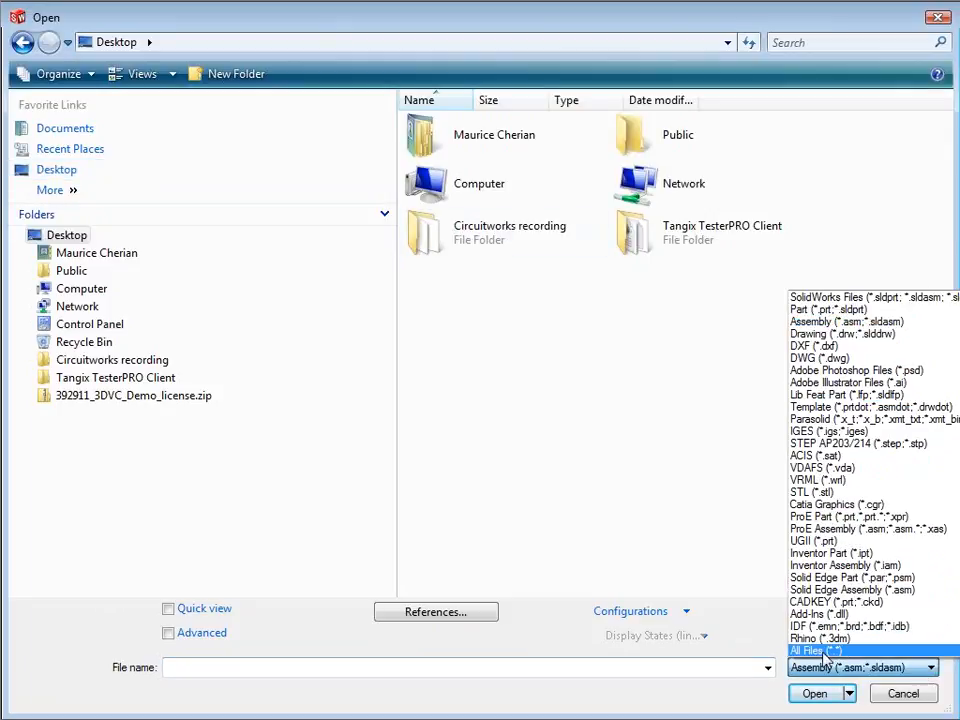
left_click(802, 310)
double_click(490, 283)
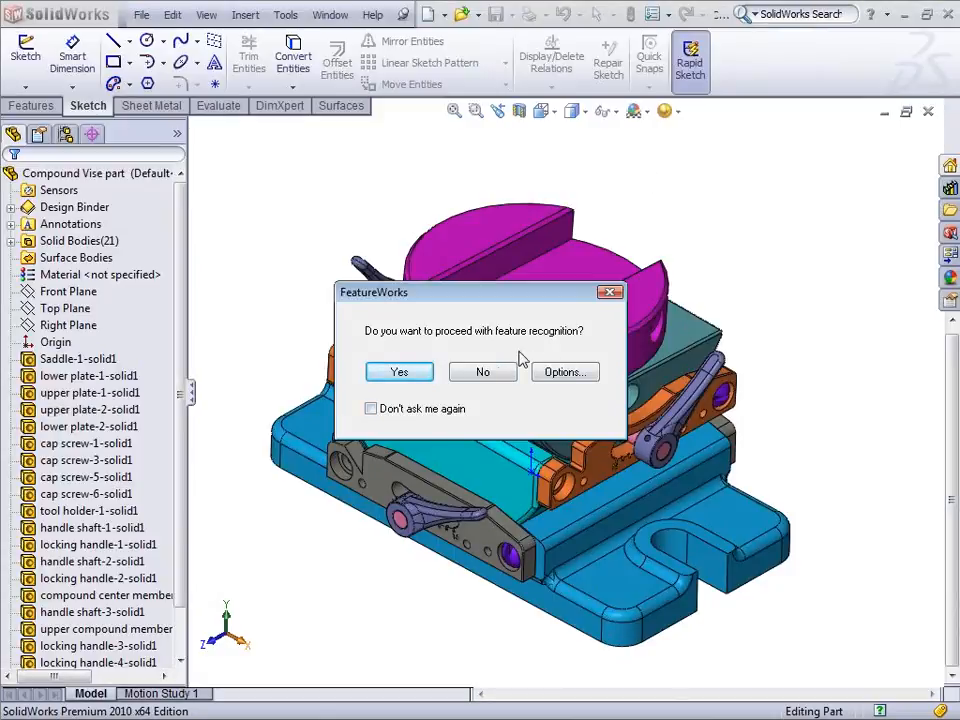
left_click(484, 376)
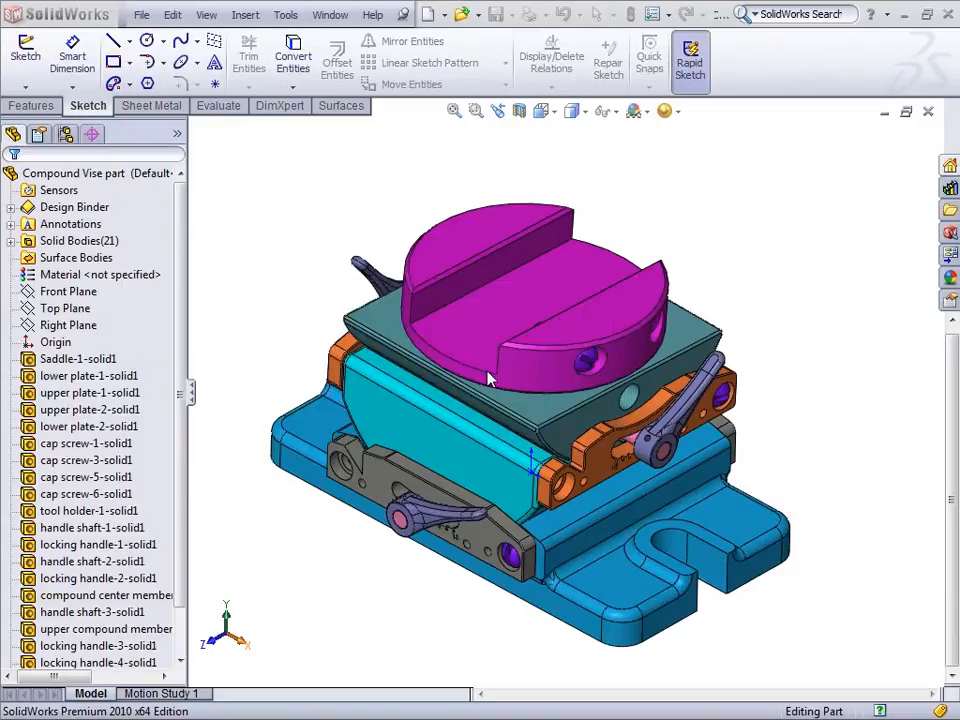
Examine the converted part's solid bodies in the feature tree and model, highlighting the saddle, lower plate and upper plate bodies.
scroll(473, 535, "up", 1)
mouse_move(473, 537)
middle_mouse_down()
mouse_move(462, 562)
mouse_move(458, 500)
mouse_move(460, 526)
mouse_move(446, 517)
mouse_move(469, 513)
middle_mouse_up()
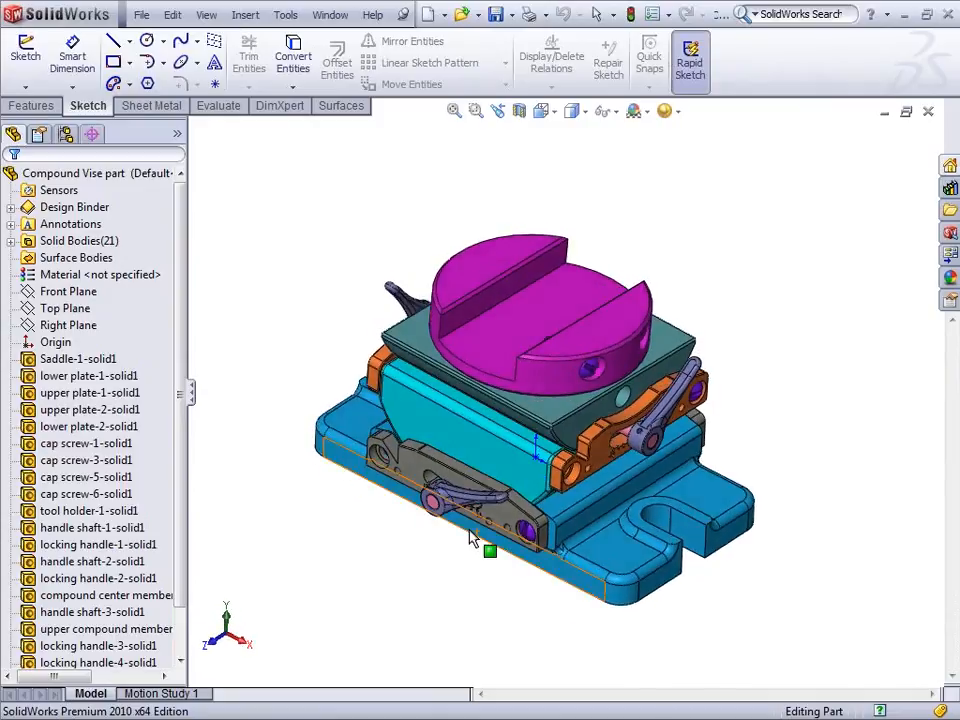
key("ctrl+7")
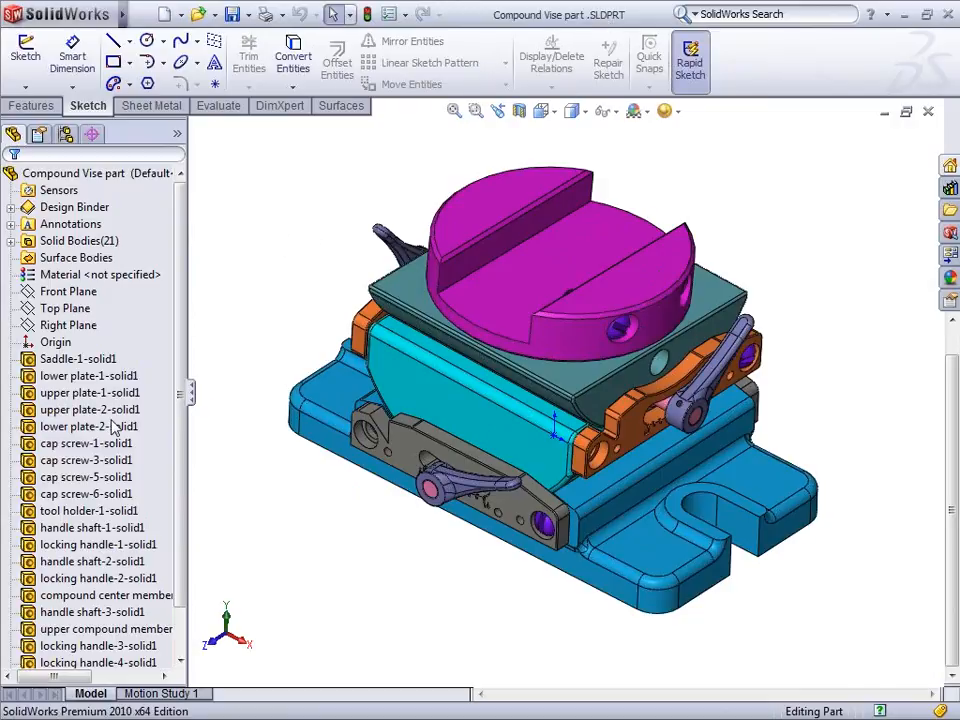
scroll(184, 392, "down", 1)
scroll(184, 392, "down", 2)
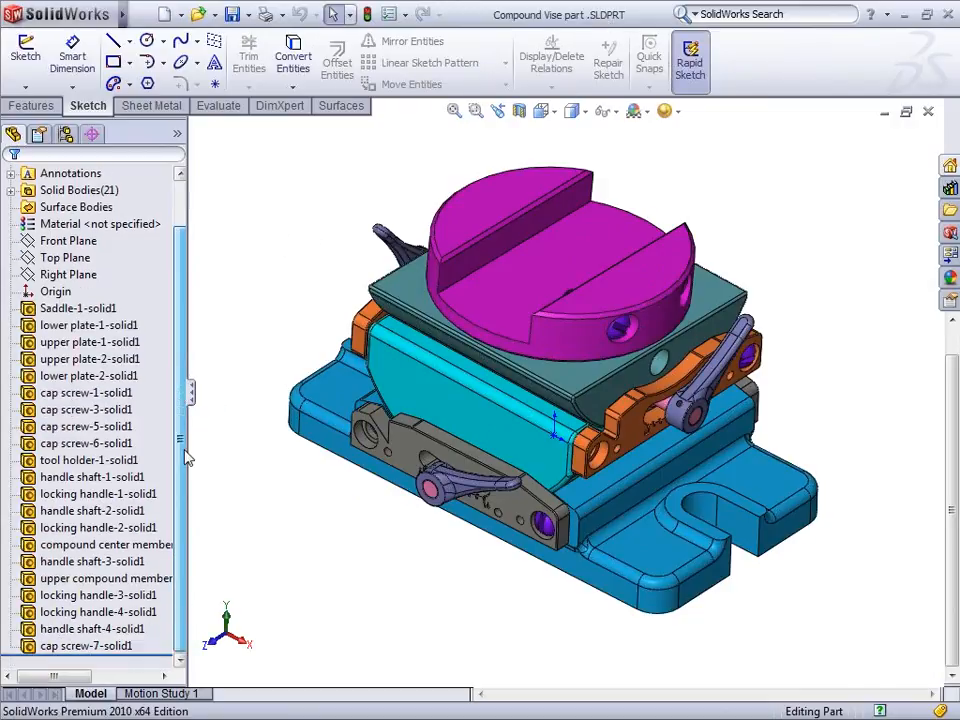
middle_click_drag(242, 458, 234, 449)
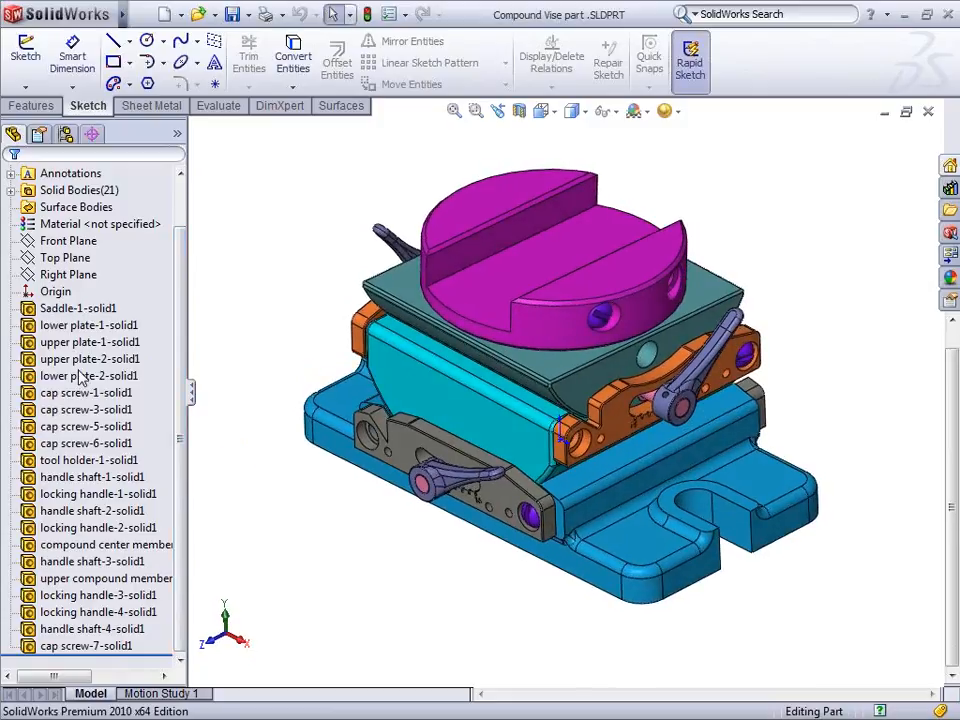
left_click(55, 310)
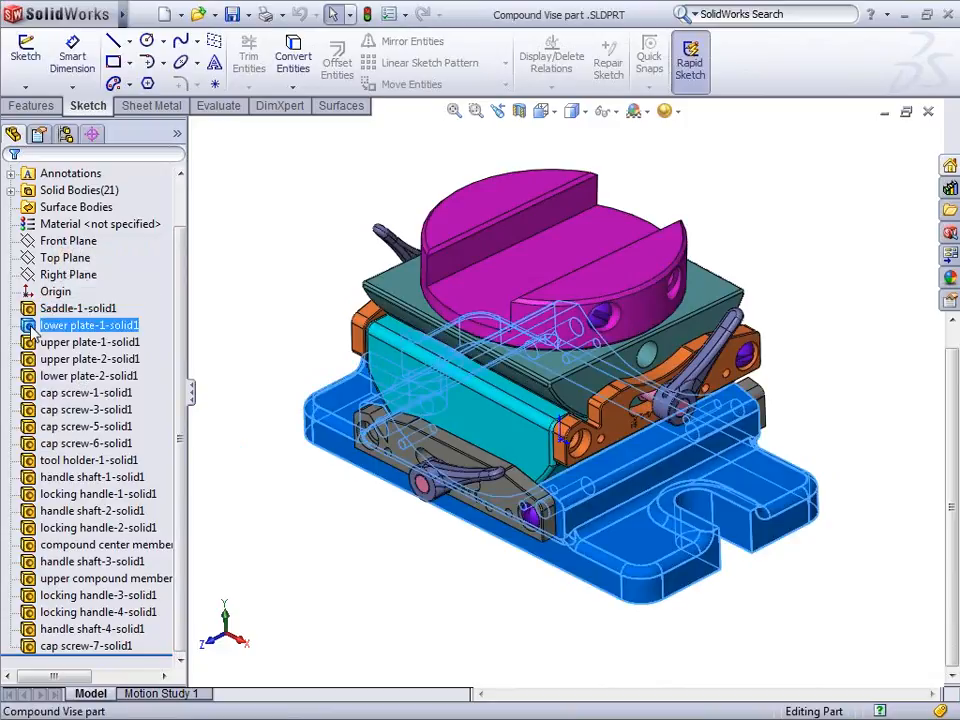
left_click(45, 325)
left_click(32, 342)
left_click(50, 308)
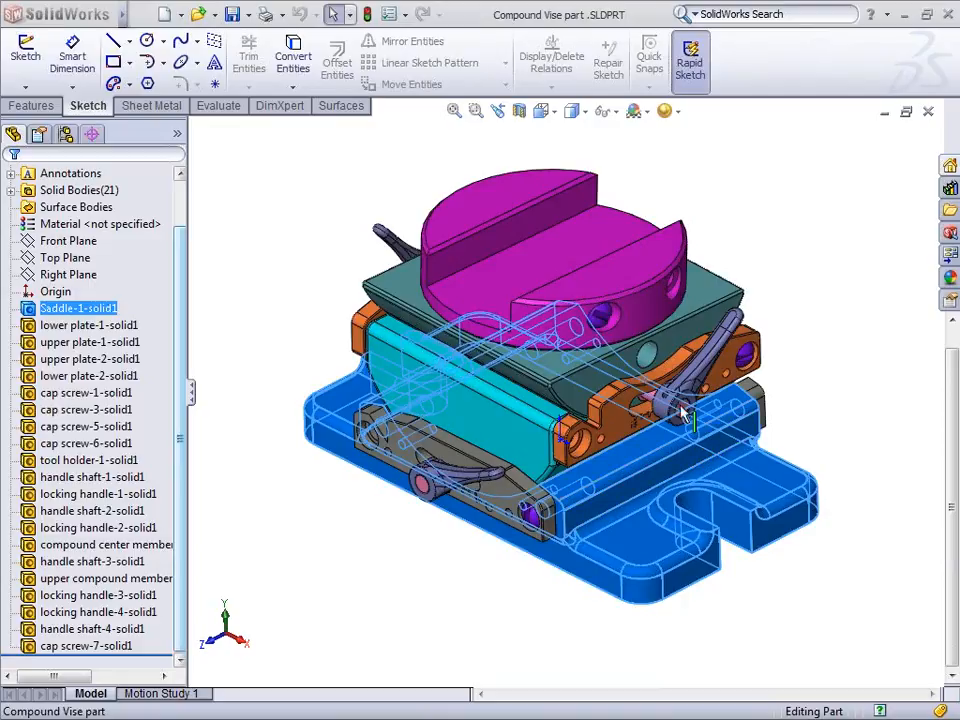
left_click(340, 173)
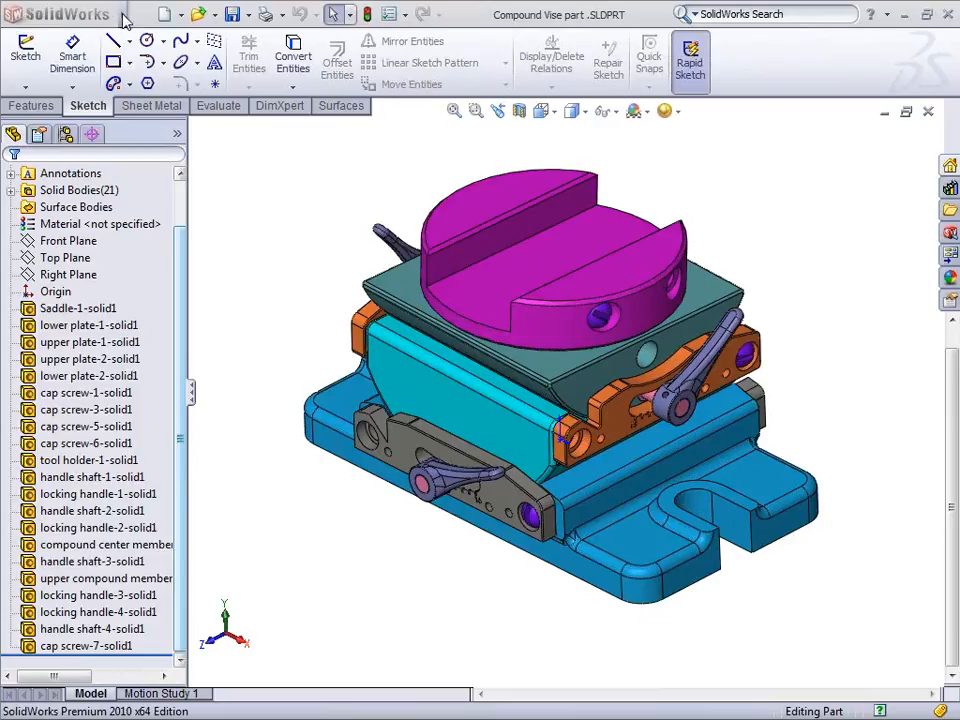
mouse_move(125, 18)
left_click(285, 17)
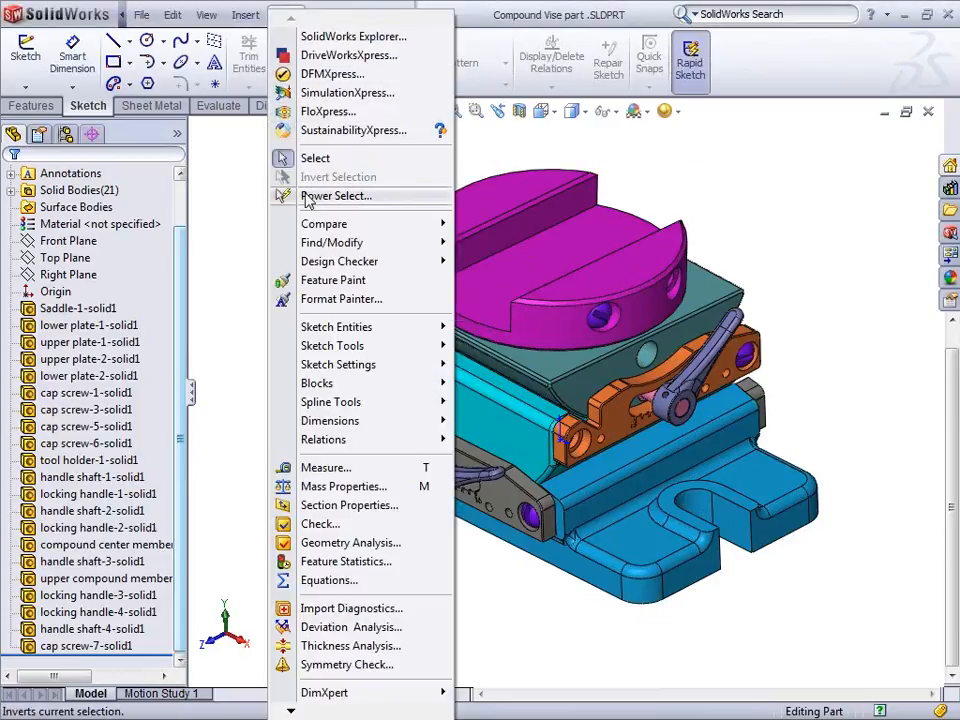
left_click(260, 194)
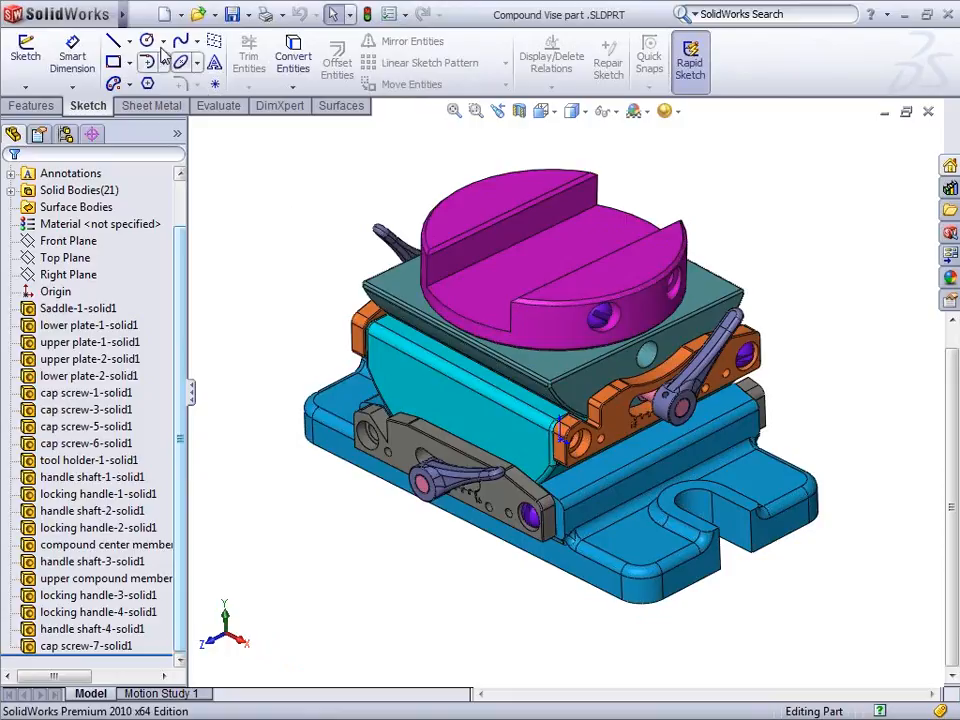
Open the Compound Vise.SLDASM assembly from the Simplified Configurations folder by filtering for Assembly files.
mouse_move(142, 20)
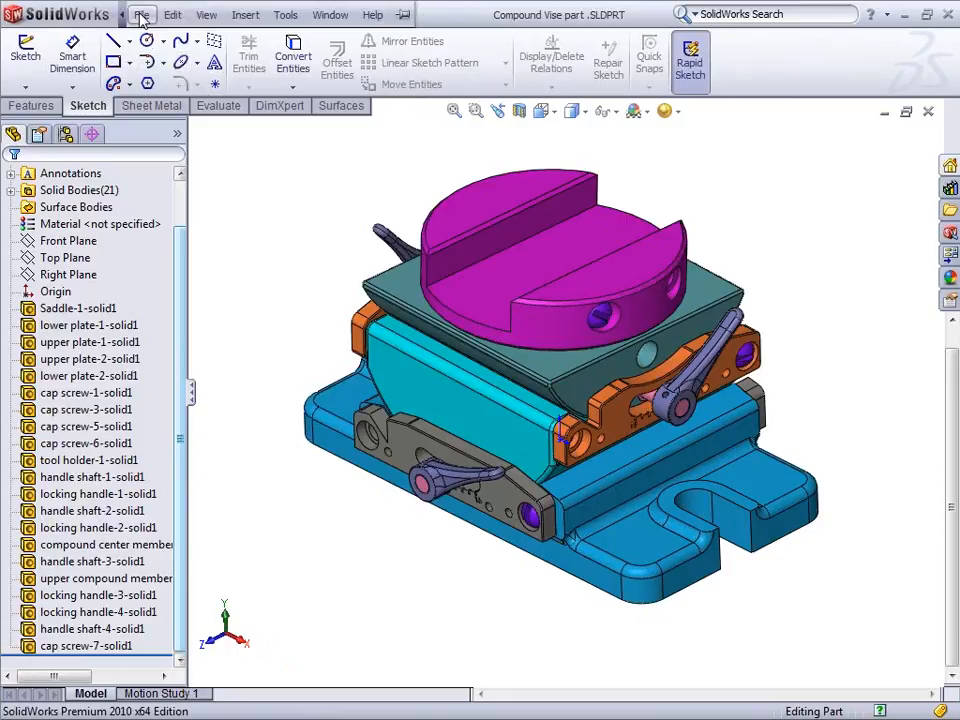
left_click(142, 20)
left_click(237, 156)
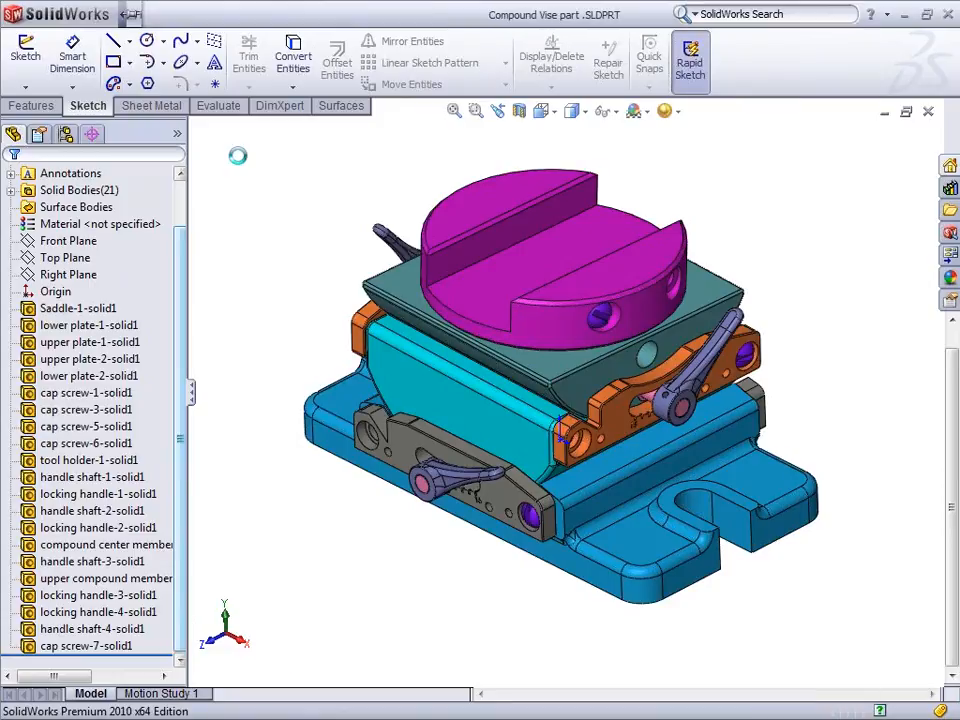
key("ctrl+o")
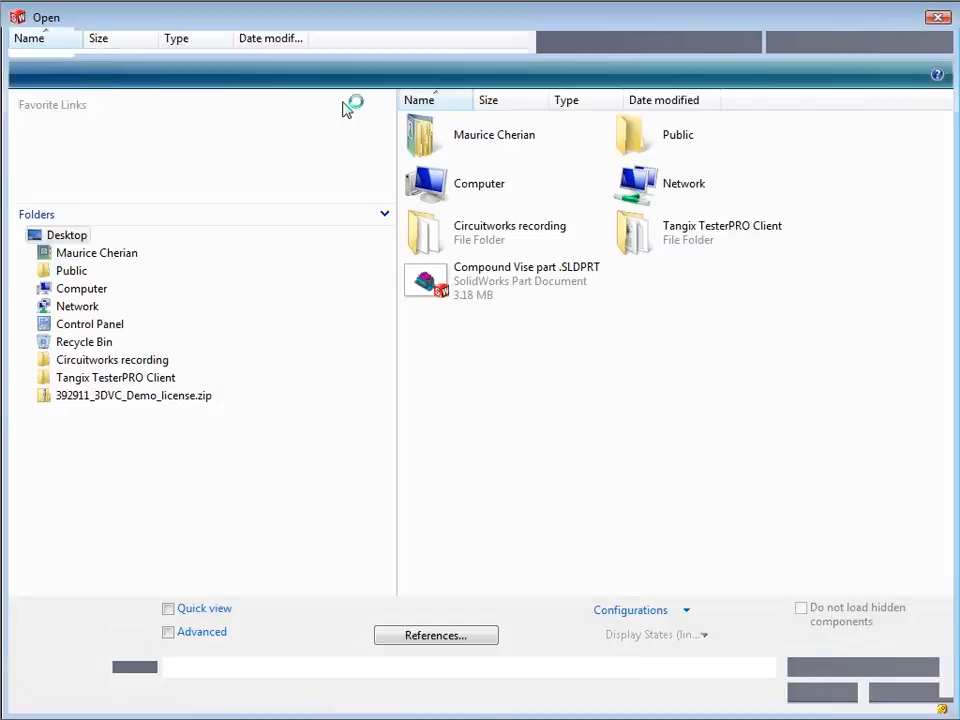
left_click(910, 668)
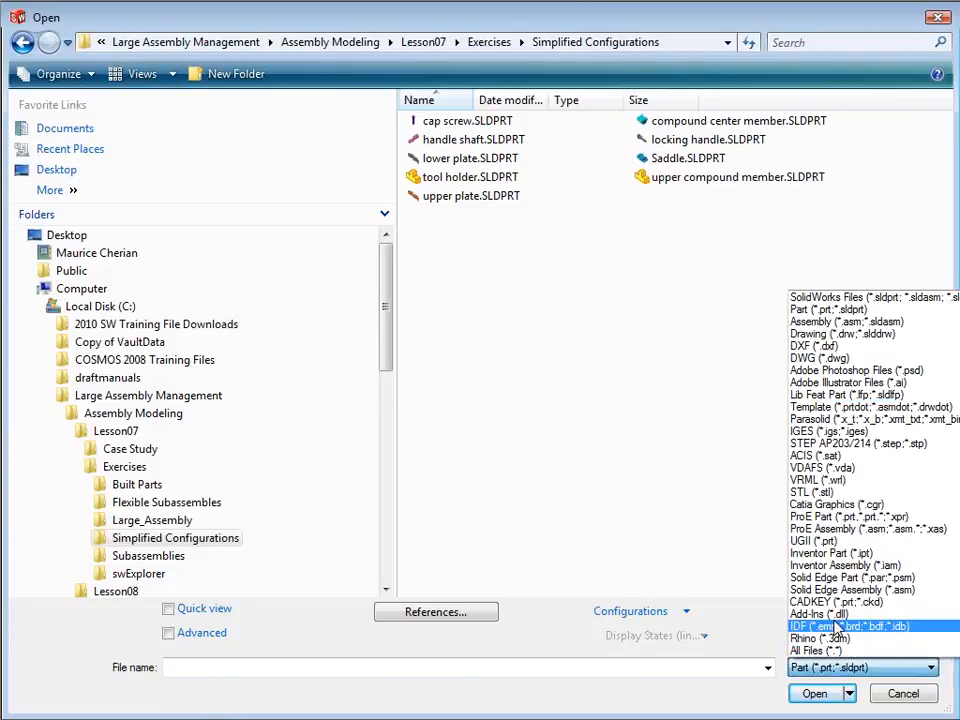
left_click(818, 322)
double_click(478, 124)
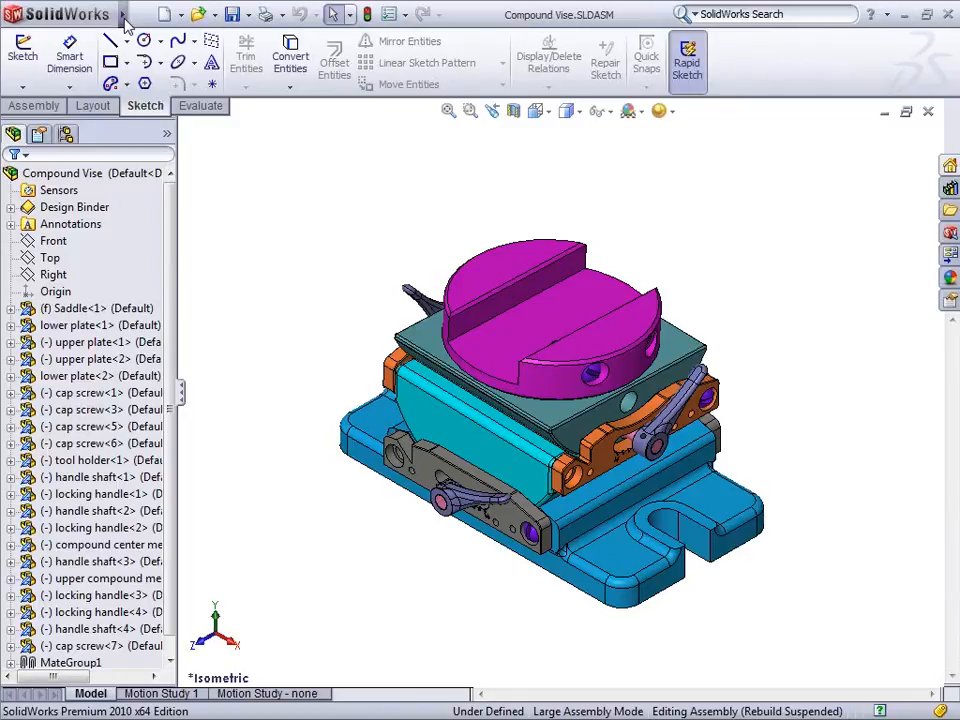
mouse_move(130, 15)
left_click(330, 15)
left_click(404, 16)
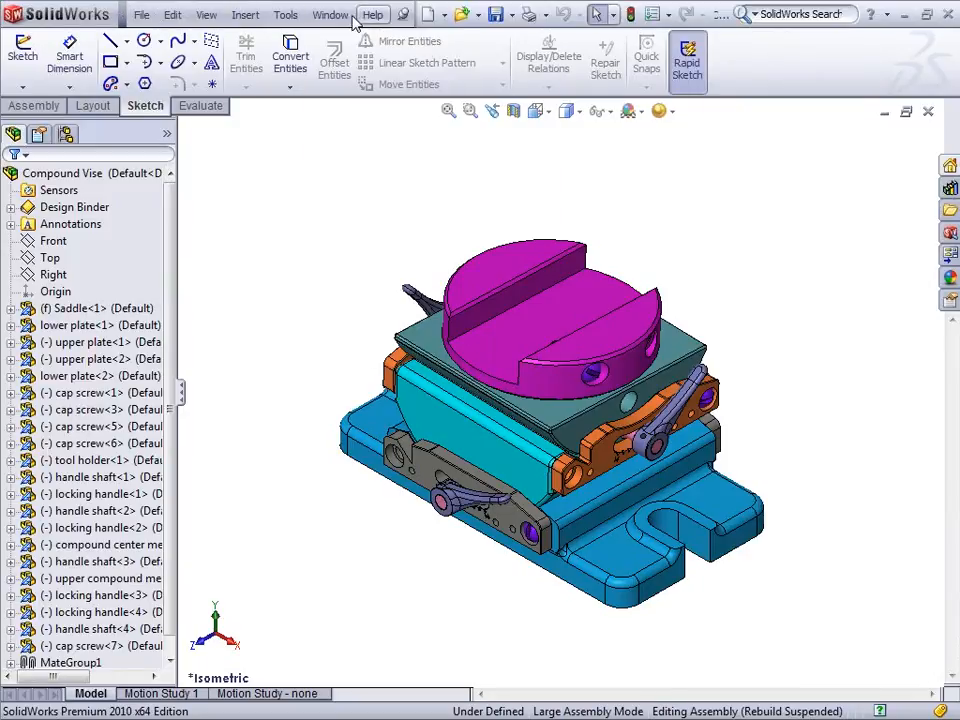
left_click(245, 15)
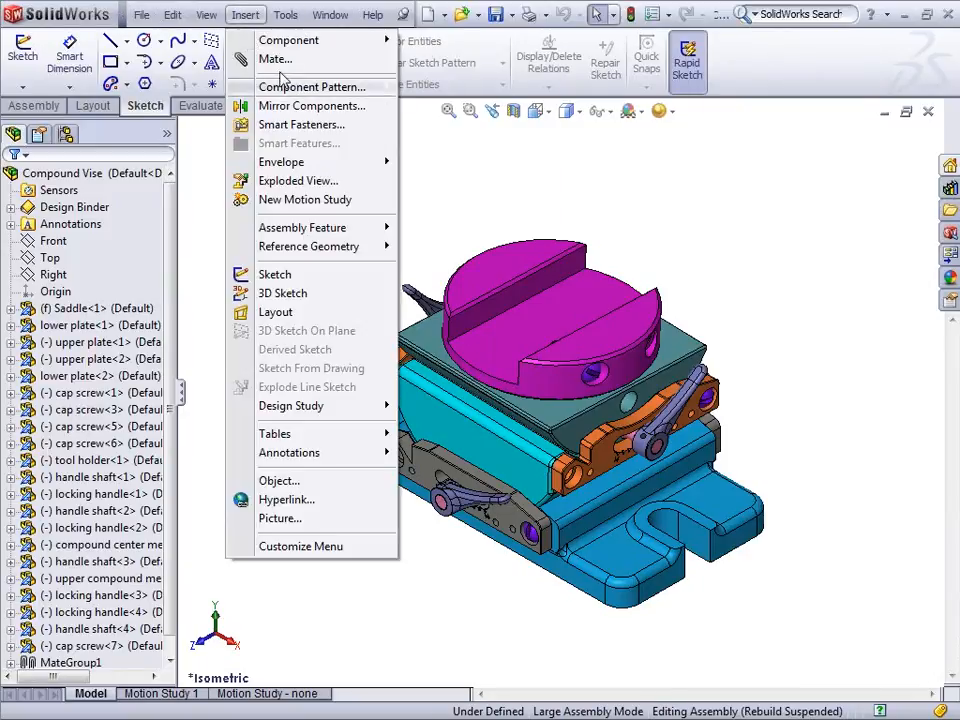
mouse_move(283, 20)
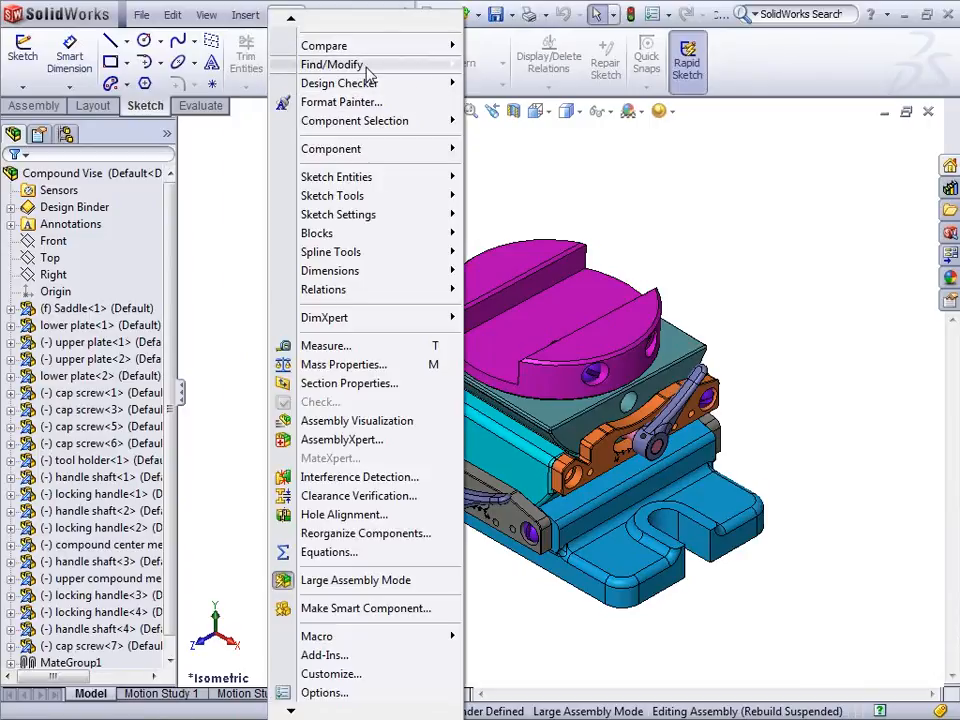
left_click(240, 188)
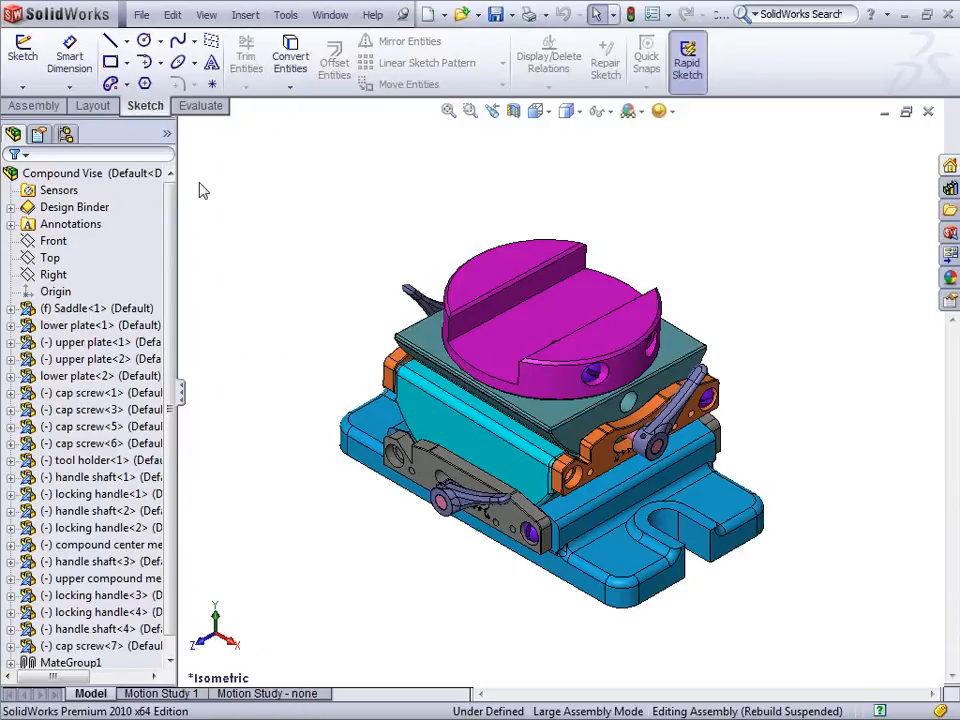
Set all lightweight components of the Compound Vise assembly to resolved and rebuild the document.
right_click(76, 184)
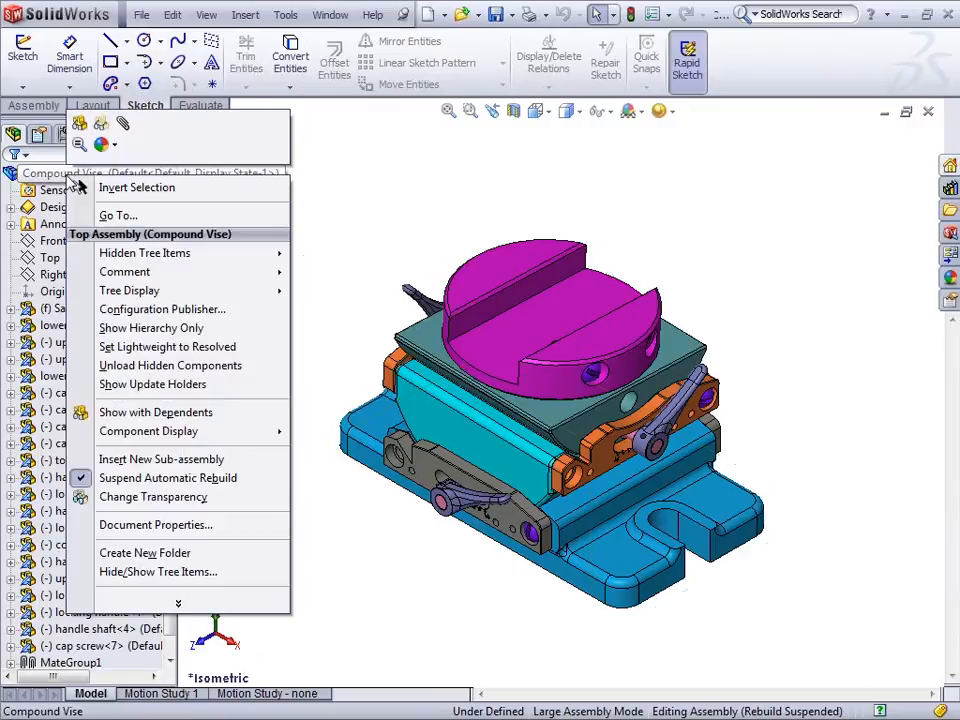
left_click(160, 347)
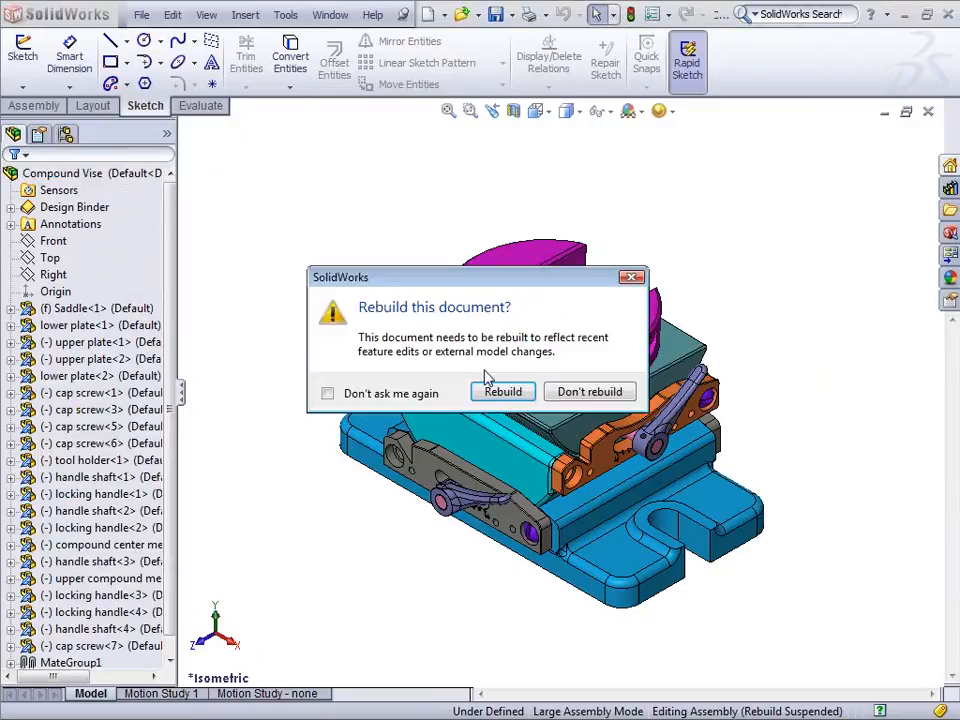
left_click(497, 394)
Open the Simplify utility for the assembly, leaving features that affect assembly mates included in the search.
left_click(285, 14)
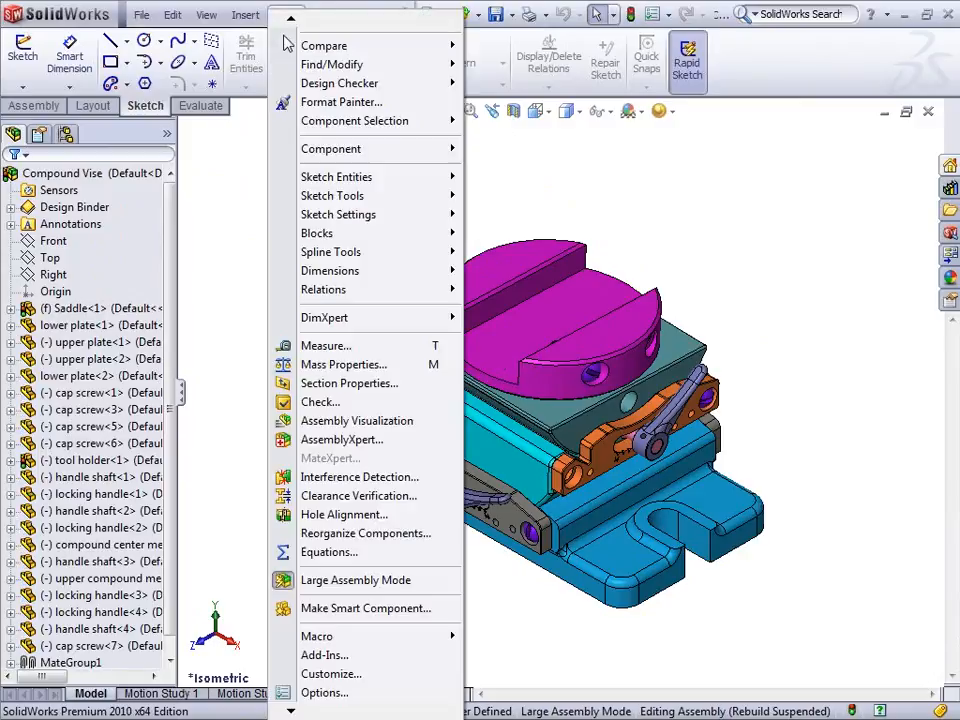
mouse_move(346, 66)
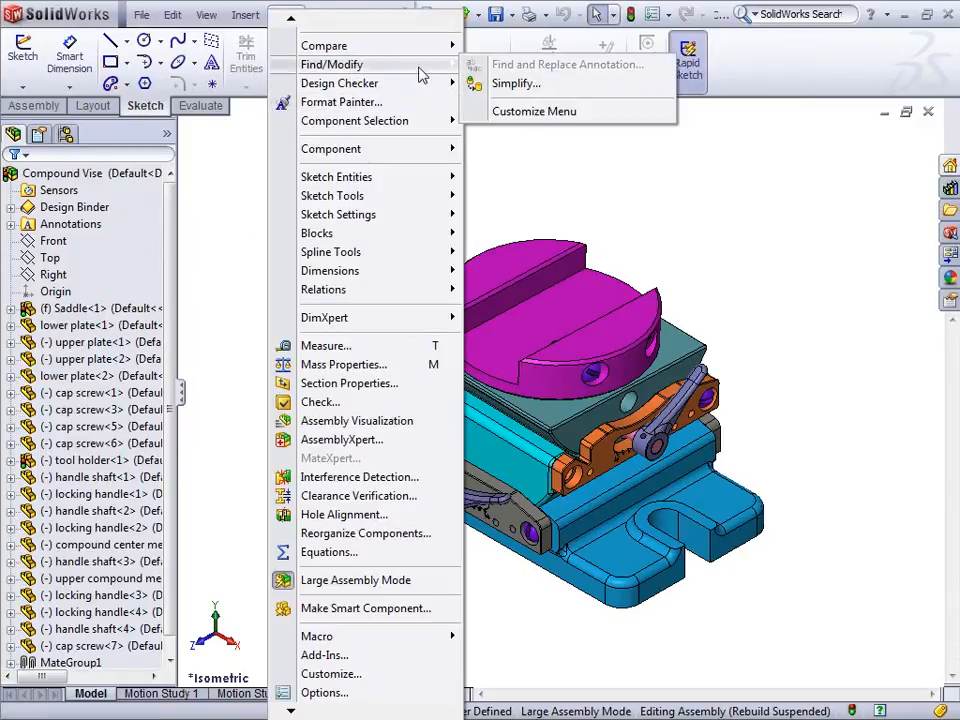
left_click(510, 84)
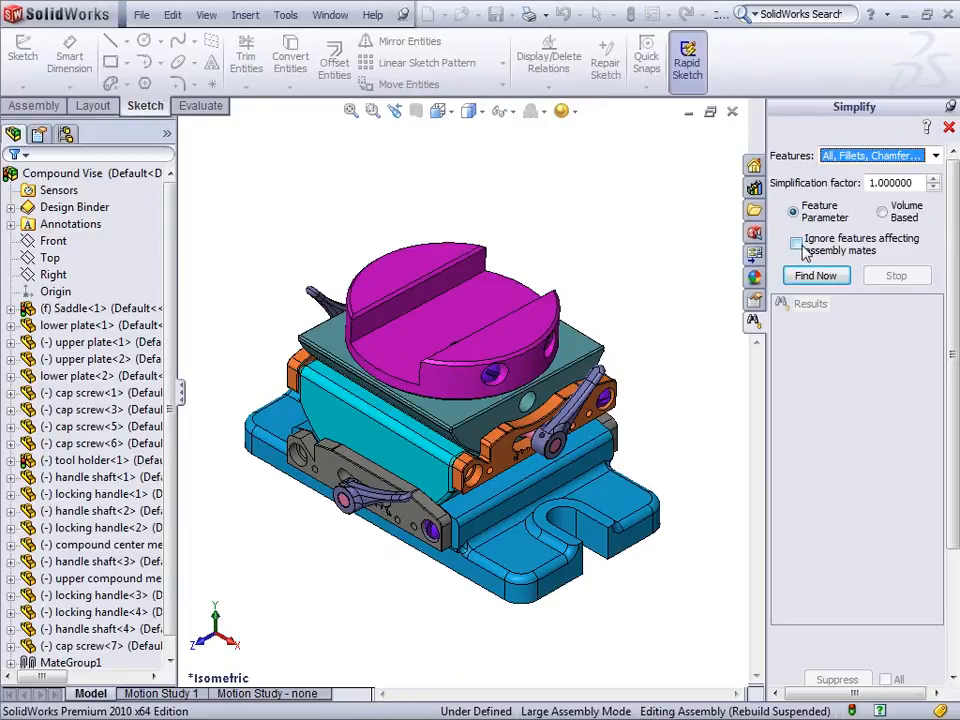
left_click(798, 246)
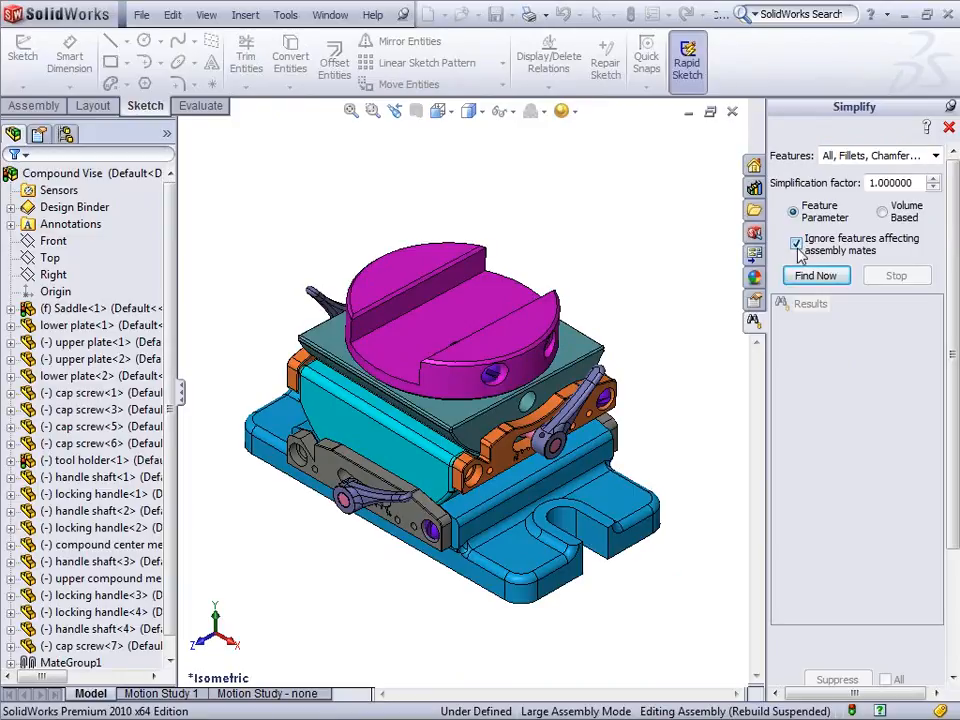
left_click(875, 242)
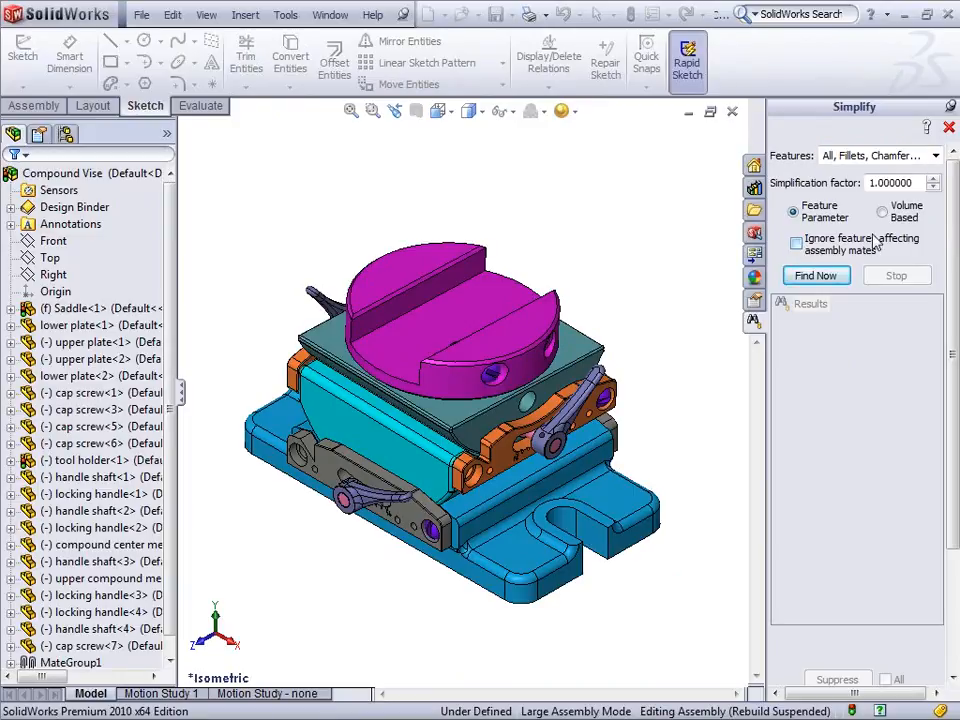
Try narrowing the Simplify feature types by excluding chamfers and by keeping only fillets, and reselect all types.
left_click(938, 157)
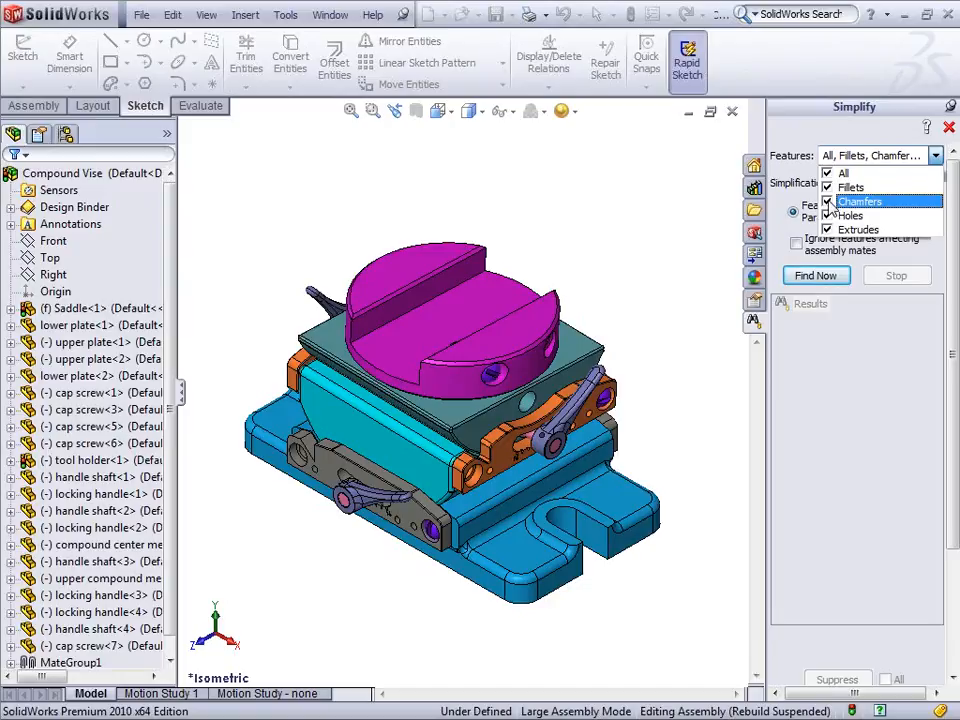
left_click(828, 203)
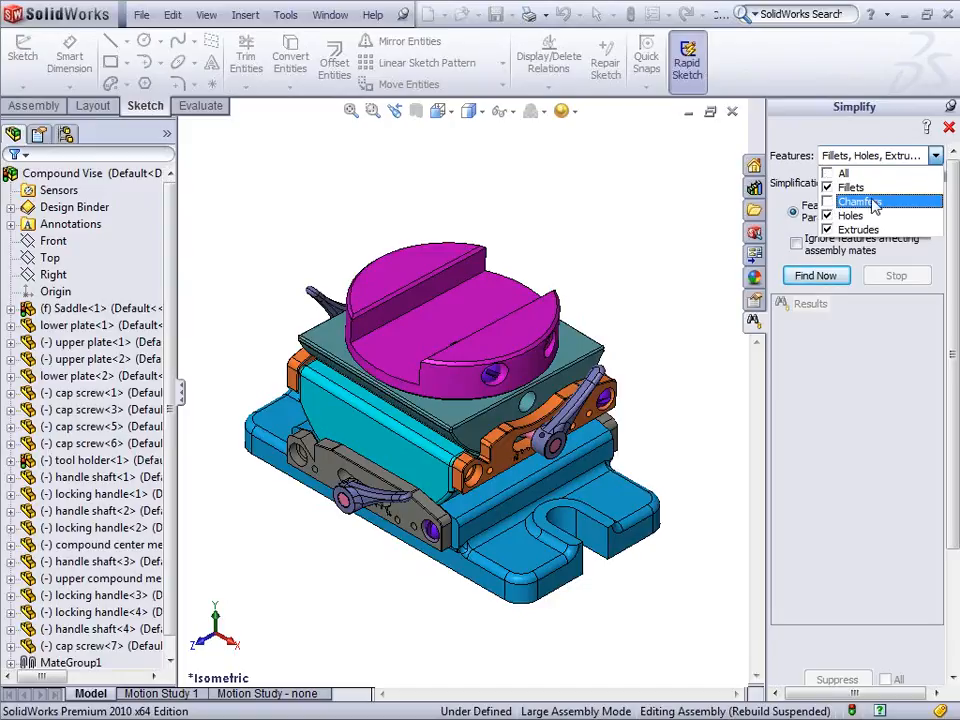
left_click(829, 204)
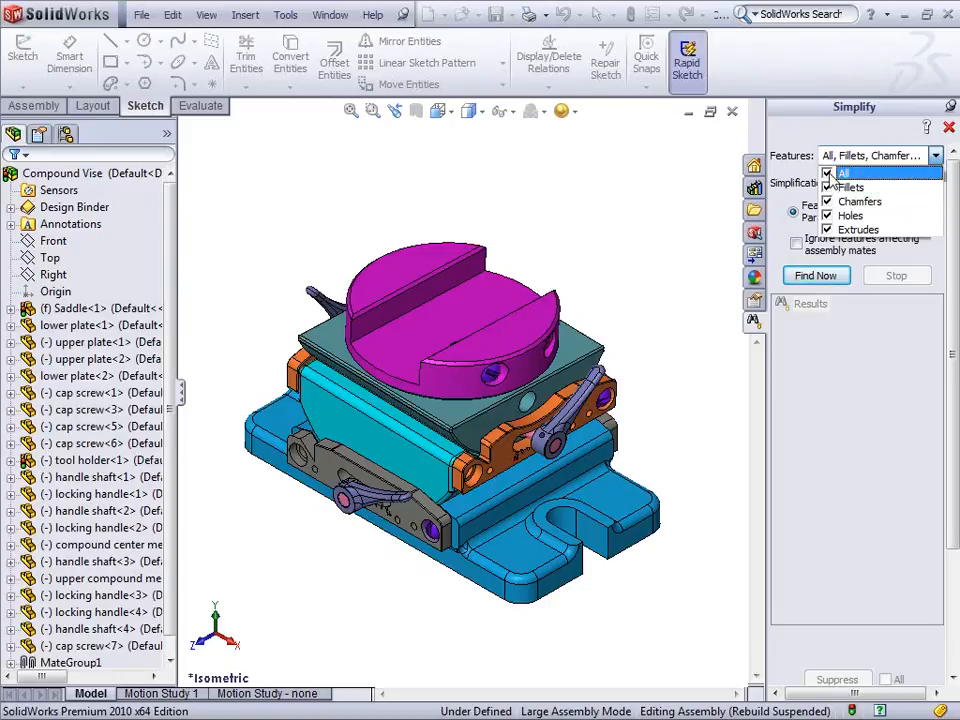
left_click(827, 173)
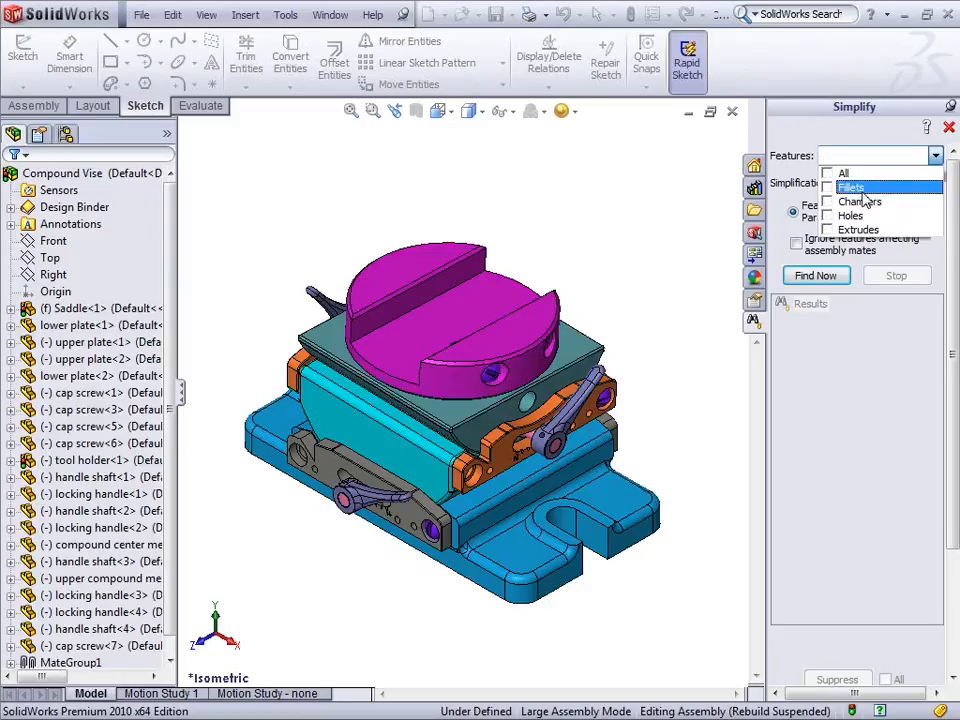
left_click(828, 188)
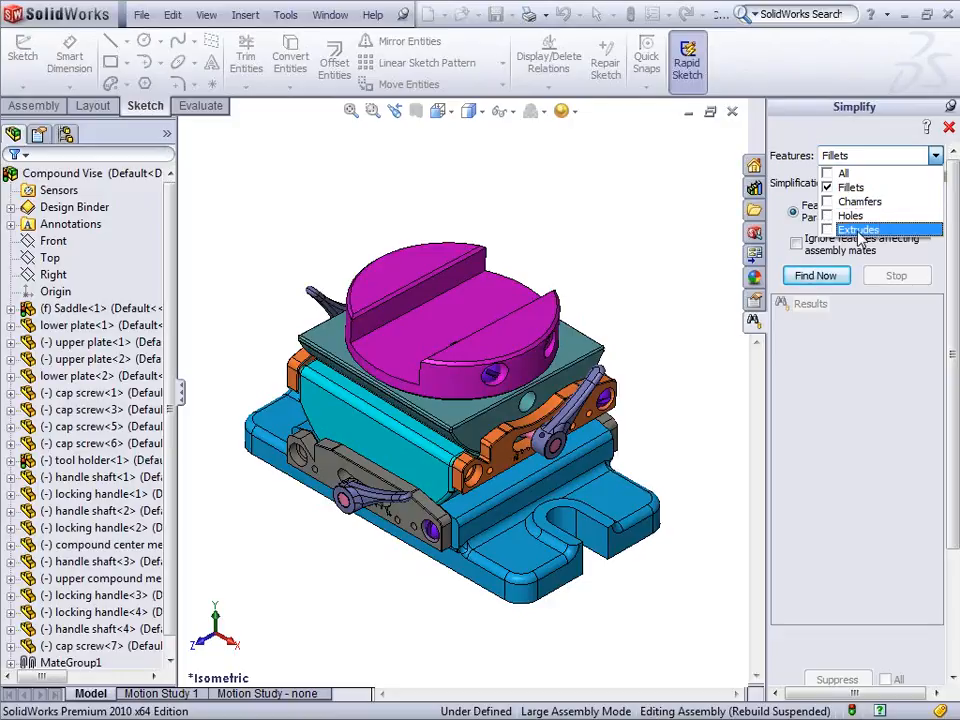
left_click(829, 175)
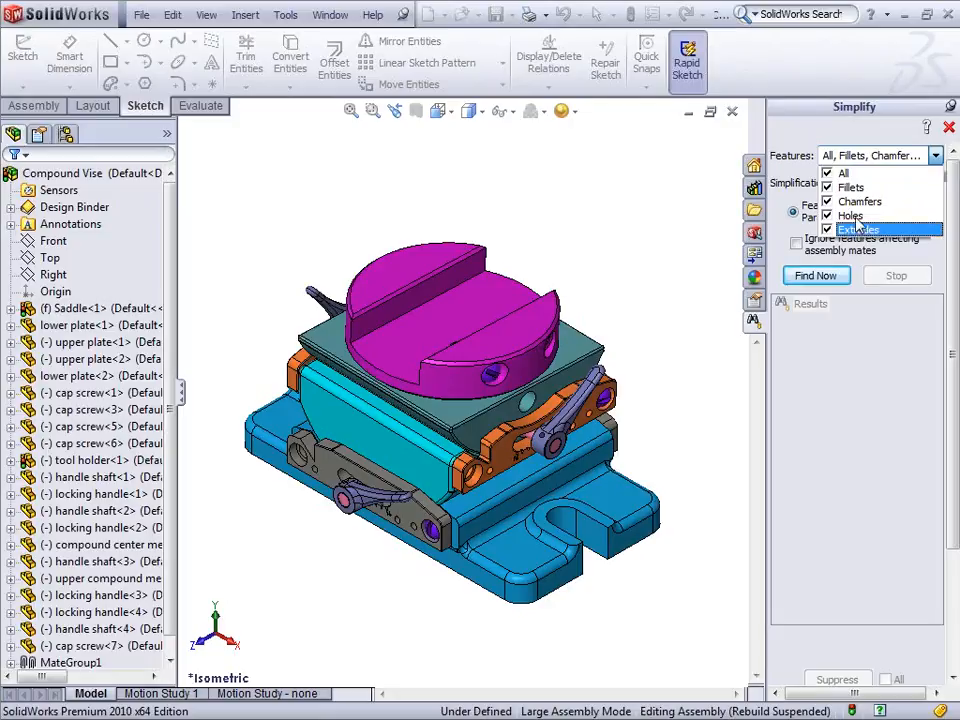
left_click(851, 336)
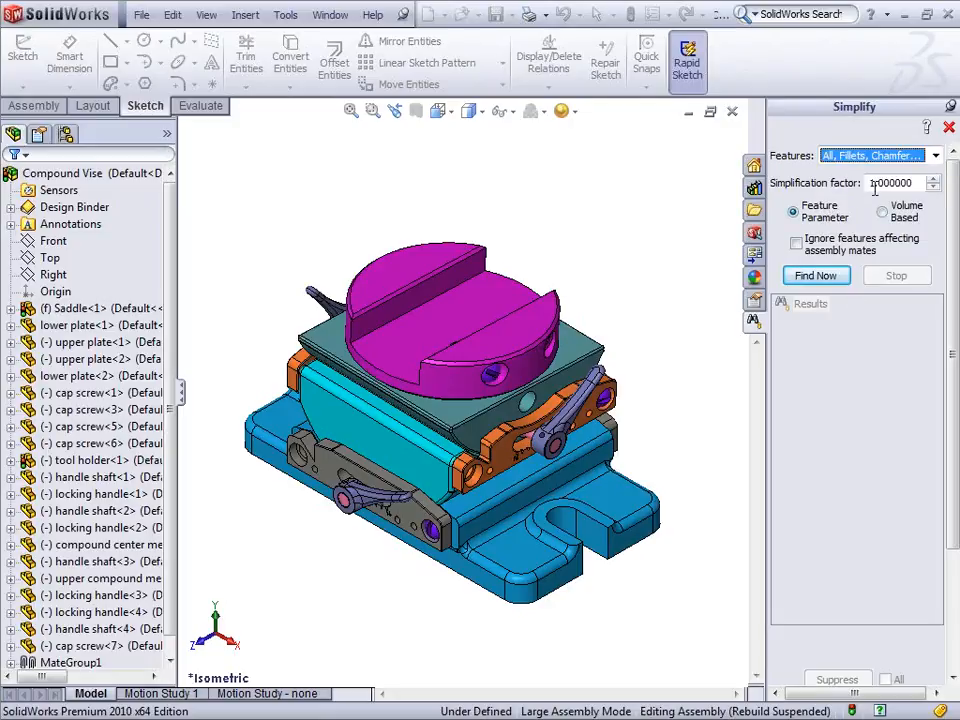
Set the simplification factor to 0.1 with the Feature Parameter method, and ignore features affecting assembly mates.
left_click(934, 187)
left_click(873, 183)
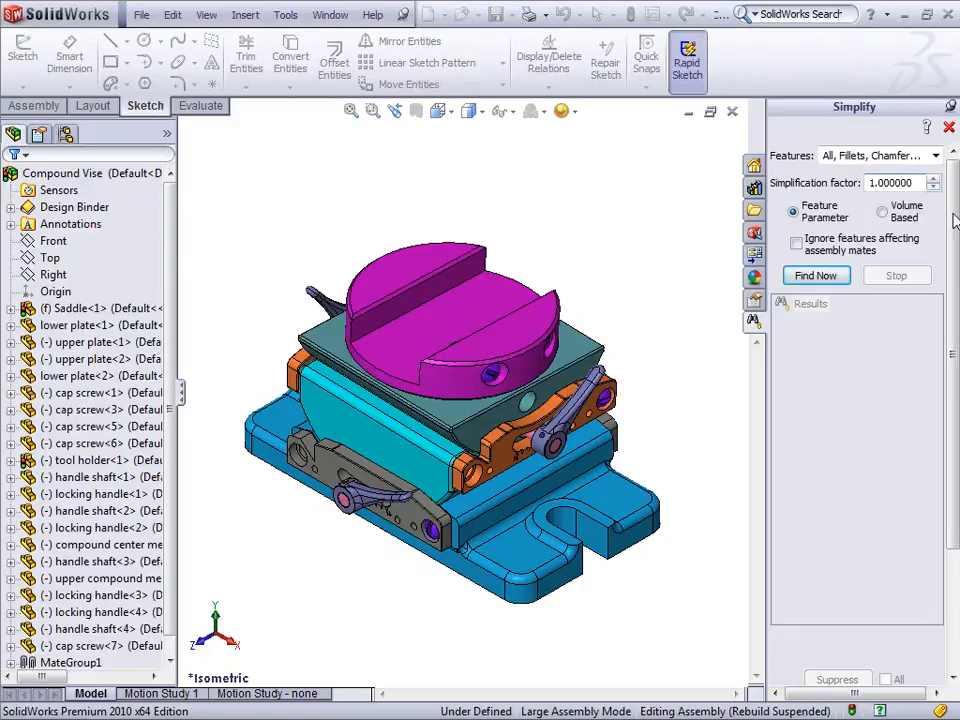
left_click(932, 187)
left_click(883, 210)
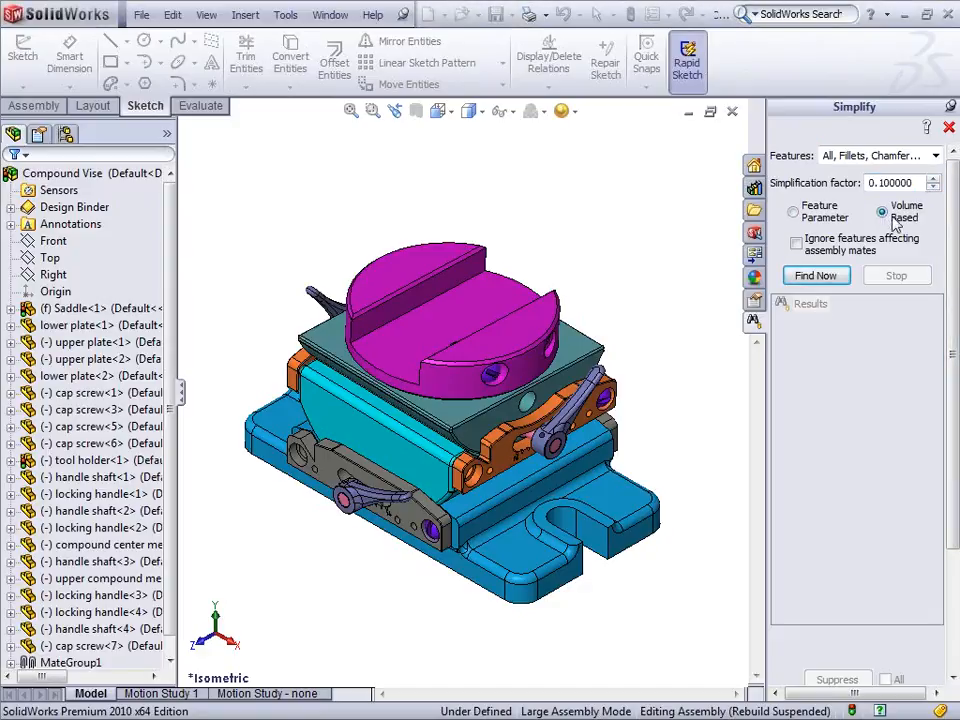
left_click(796, 214)
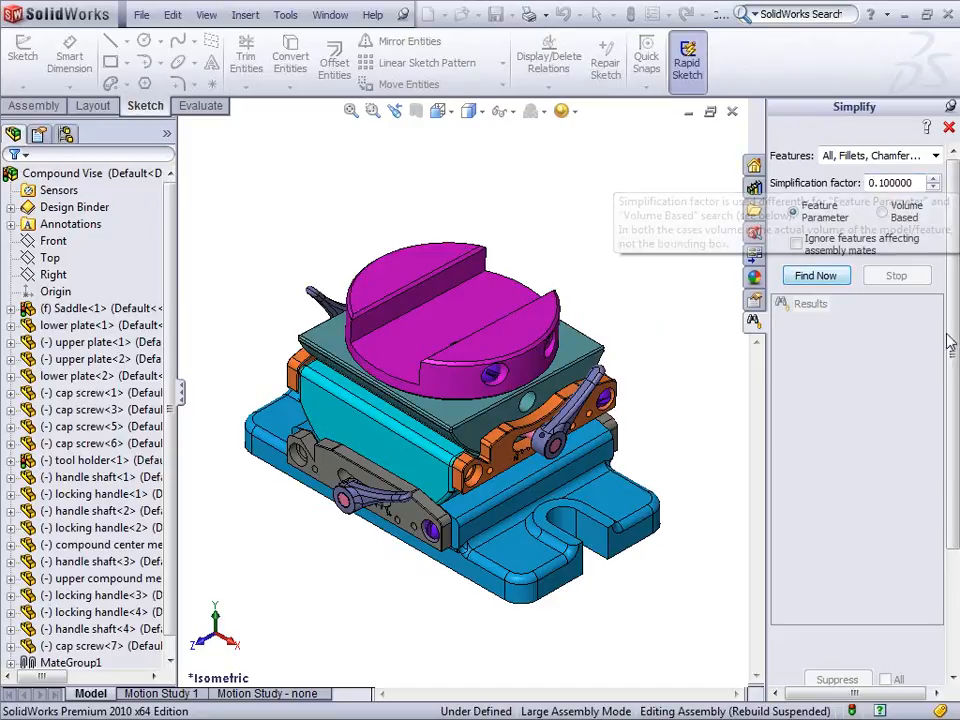
left_click(797, 244)
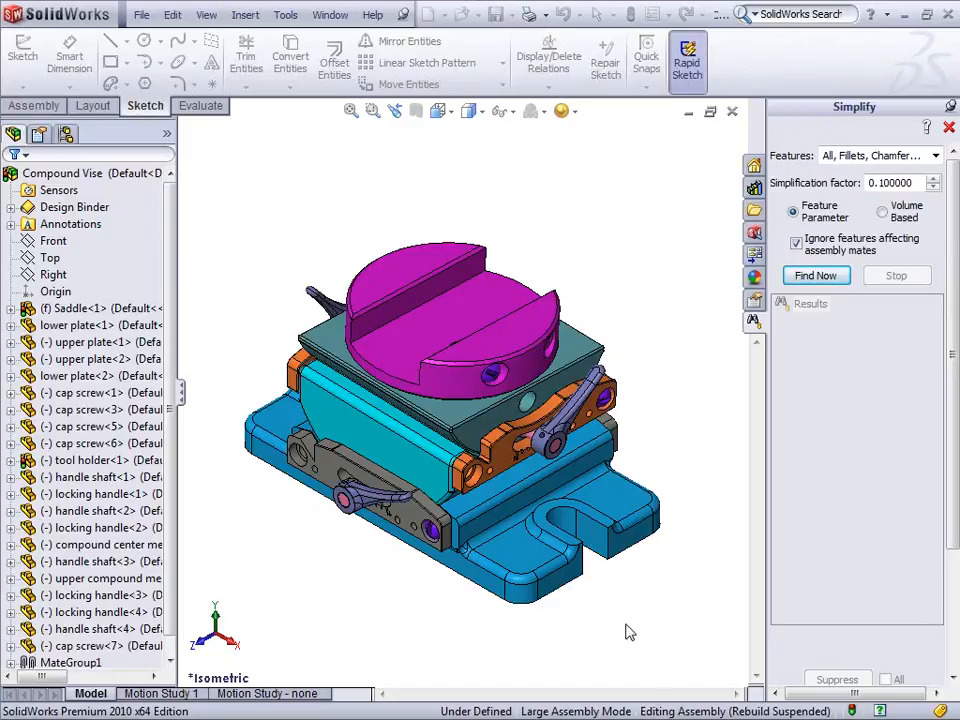
key("alt+Tab")
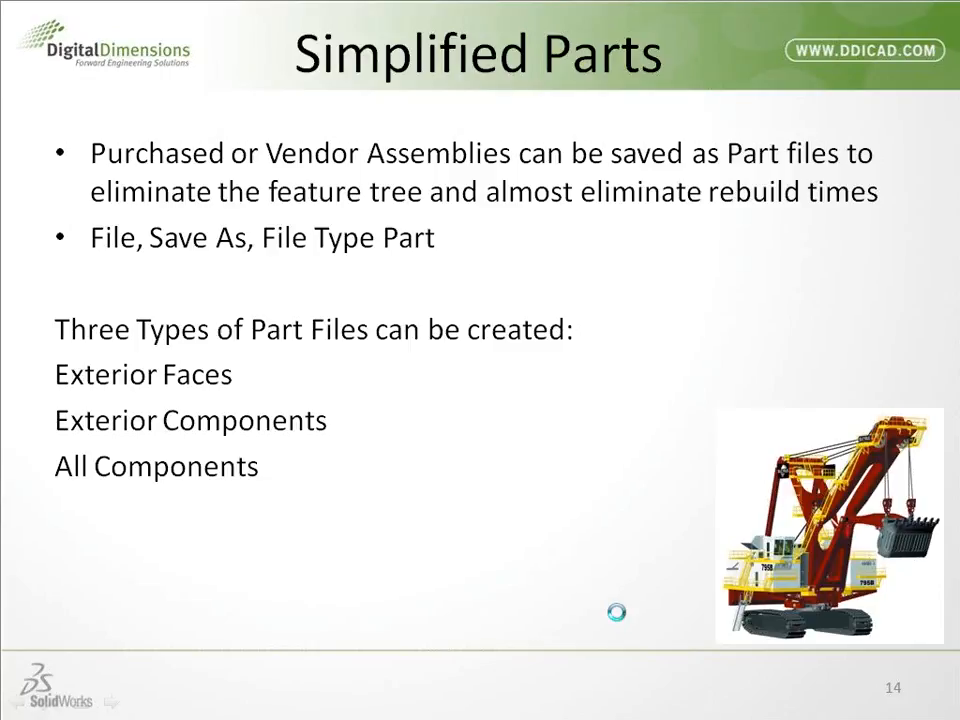
left_click(617, 612)
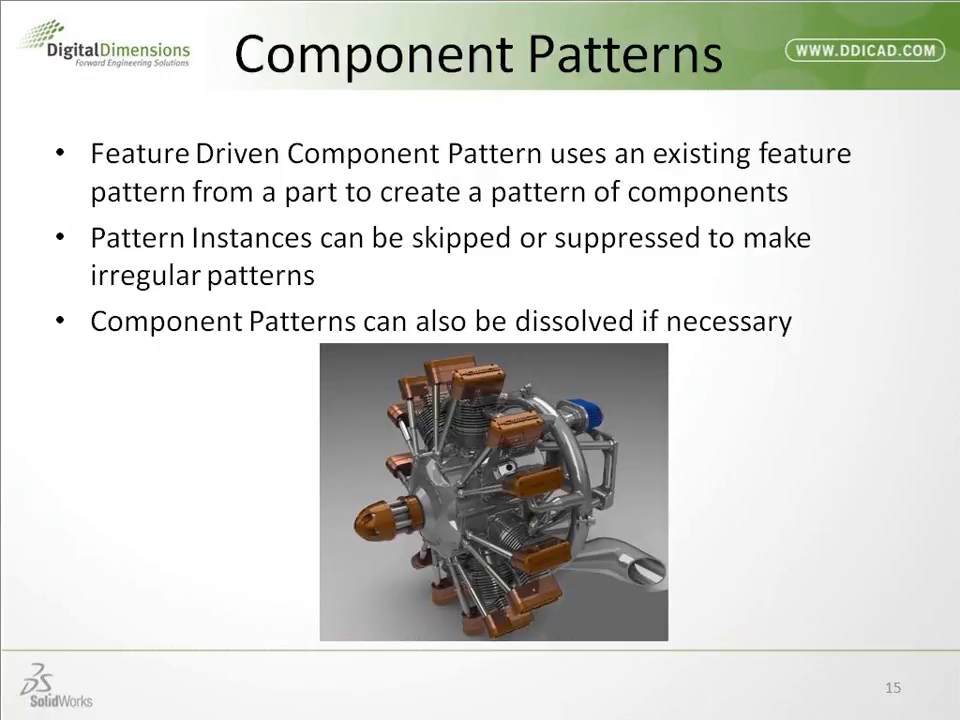
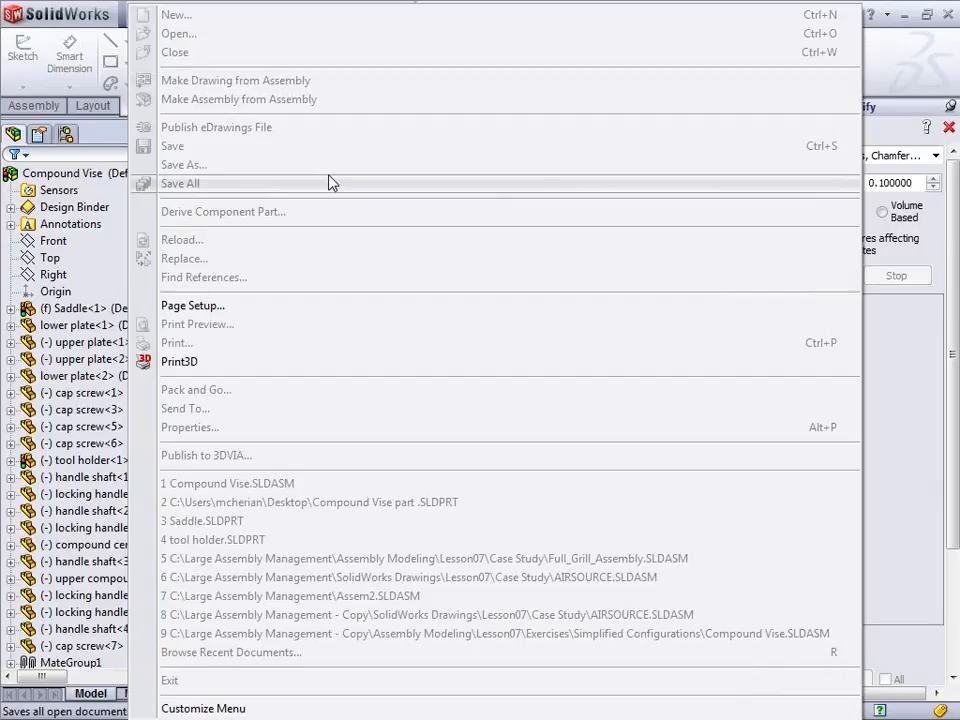
Close Simplify and the Compound Vise assembly, and open the PatternAssy assembly from the ComponentPattern folder.
left_click(949, 128)
key("ctrl+w")
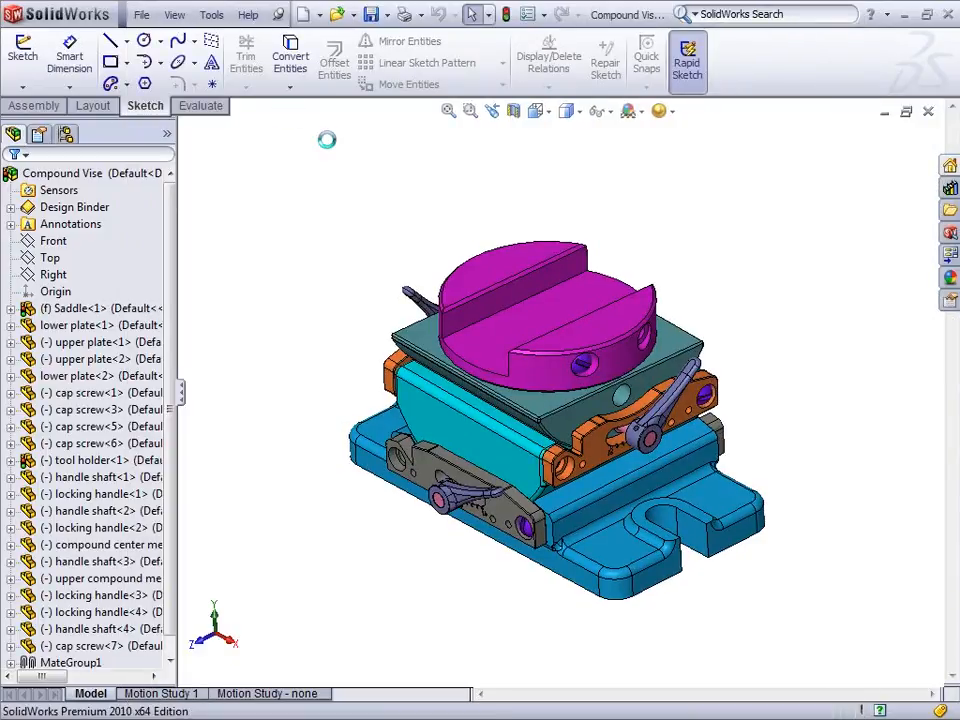
left_click(141, 17)
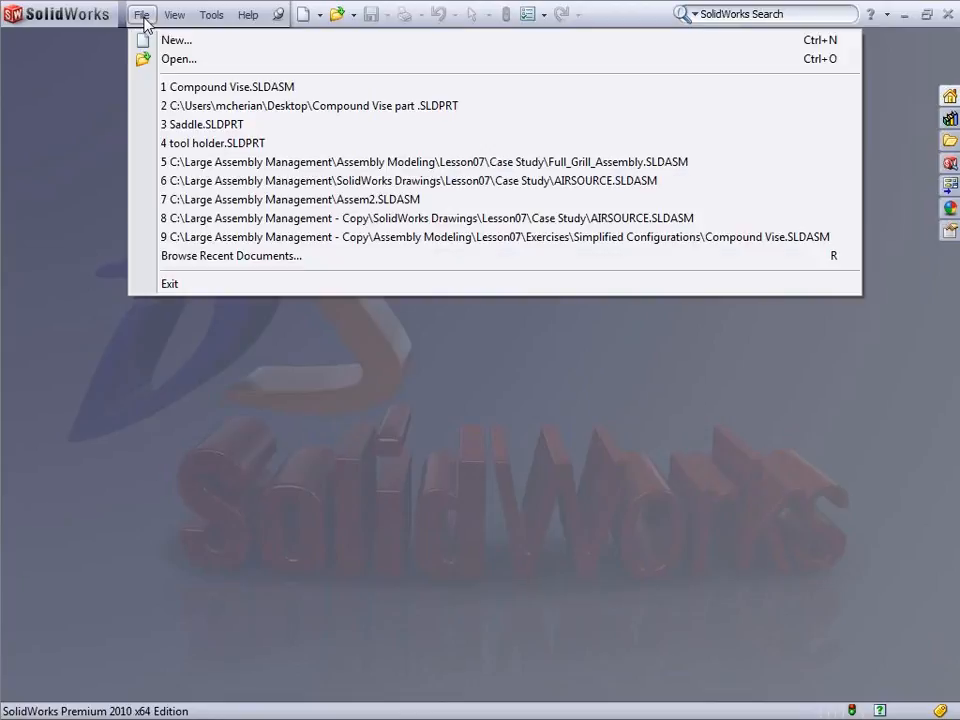
left_click(178, 60)
left_click(381, 43)
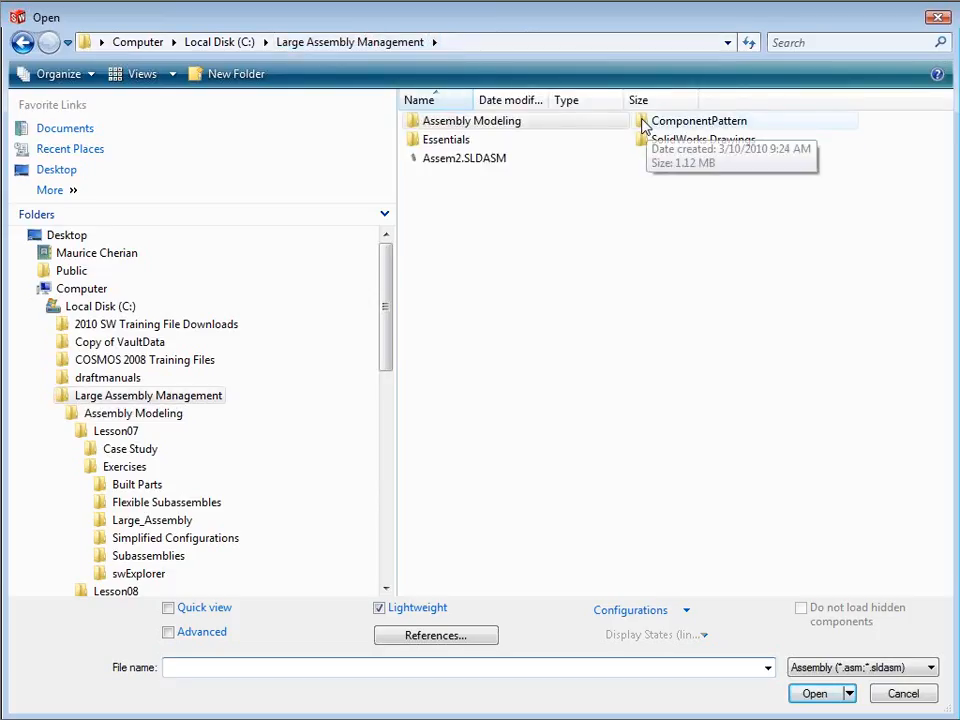
double_click(643, 123)
double_click(450, 121)
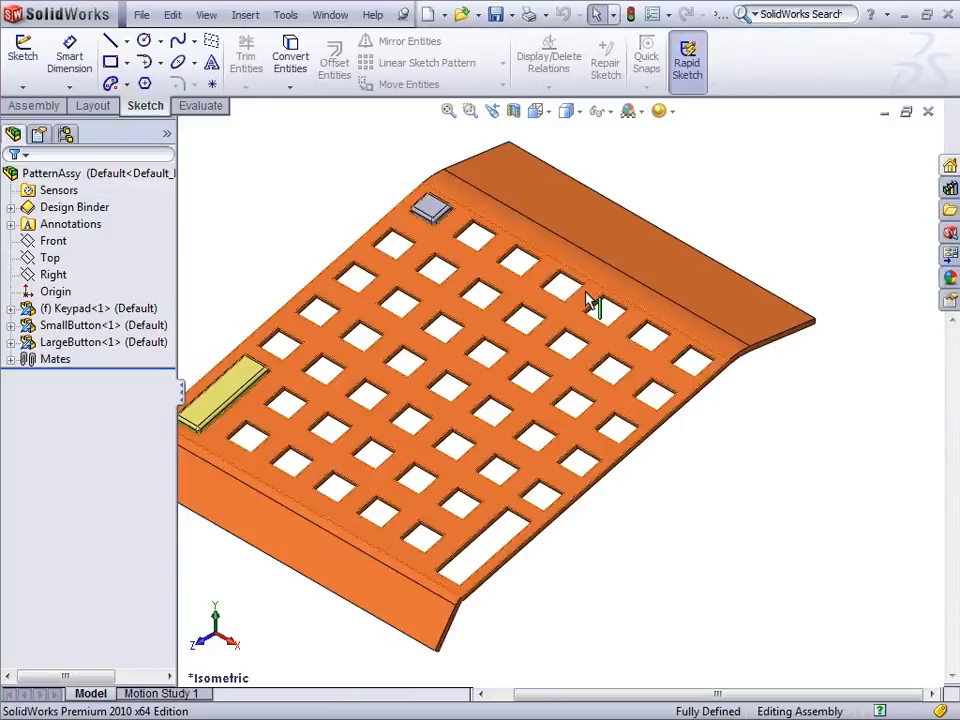
Open the orange Keypad part from the PatternAssy assembly in its own window.
middle_click_drag(437, 407, 450, 371)
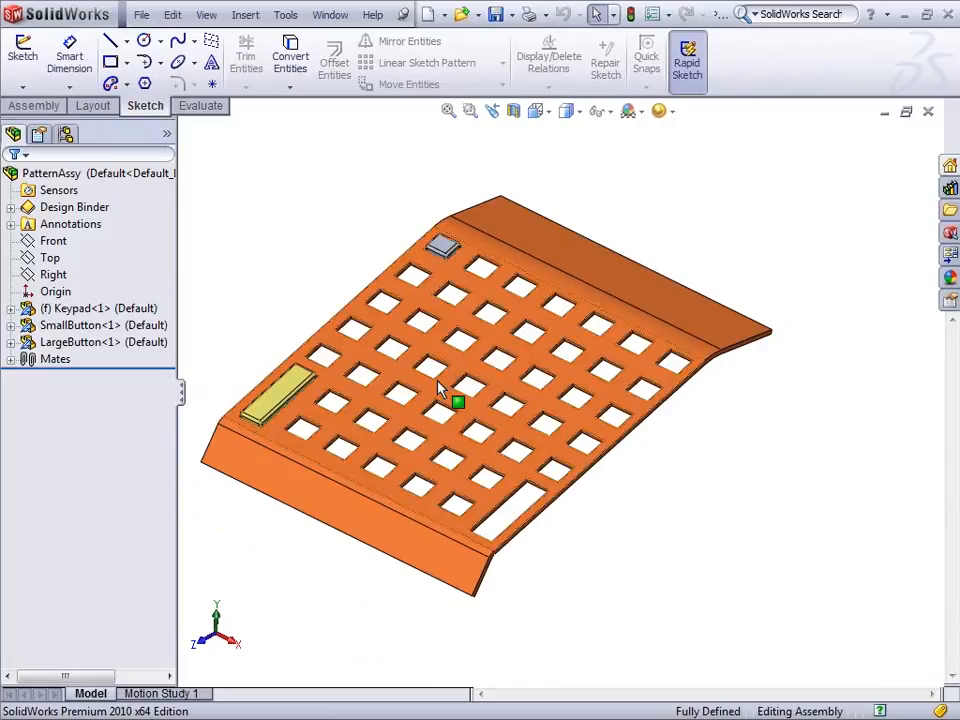
scroll(476, 322, "down", 2)
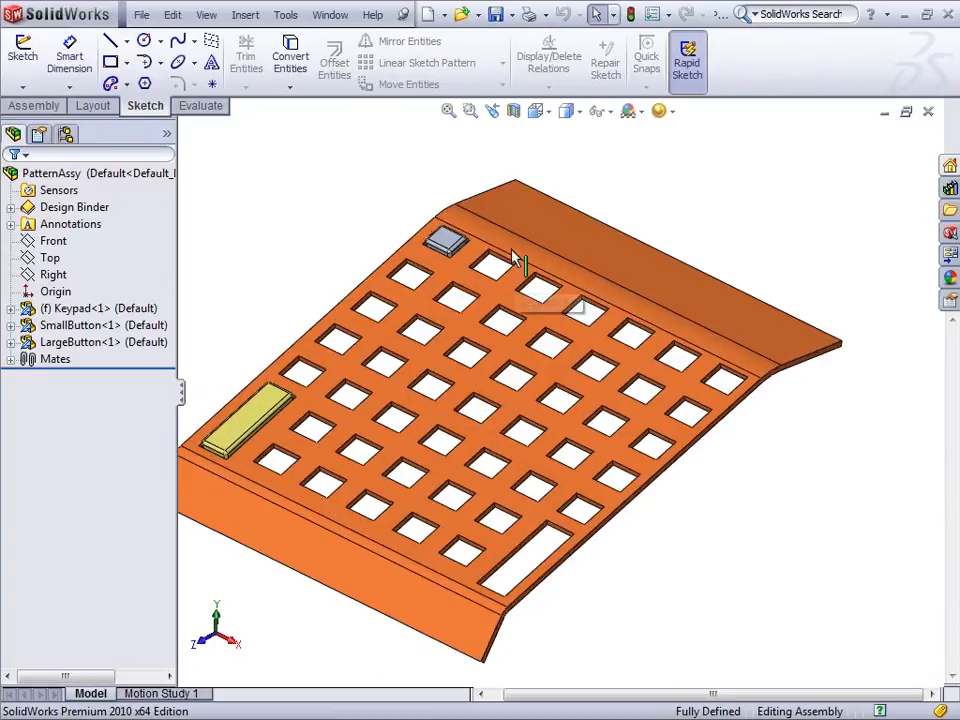
right_click(510, 214)
left_click(520, 155)
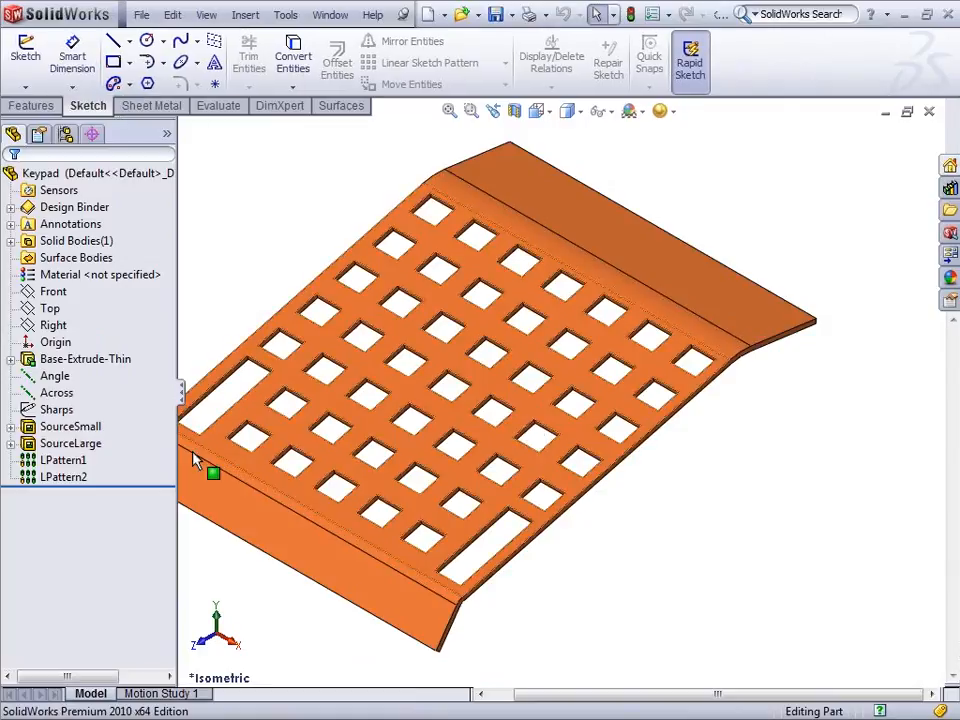
Examine the Keypad's LPattern1 and LPattern2 features, including LPattern2's definition and its skipped instances, and leave the definition unchanged.
left_click(63, 460)
middle_click_drag(336, 589, 370, 600)
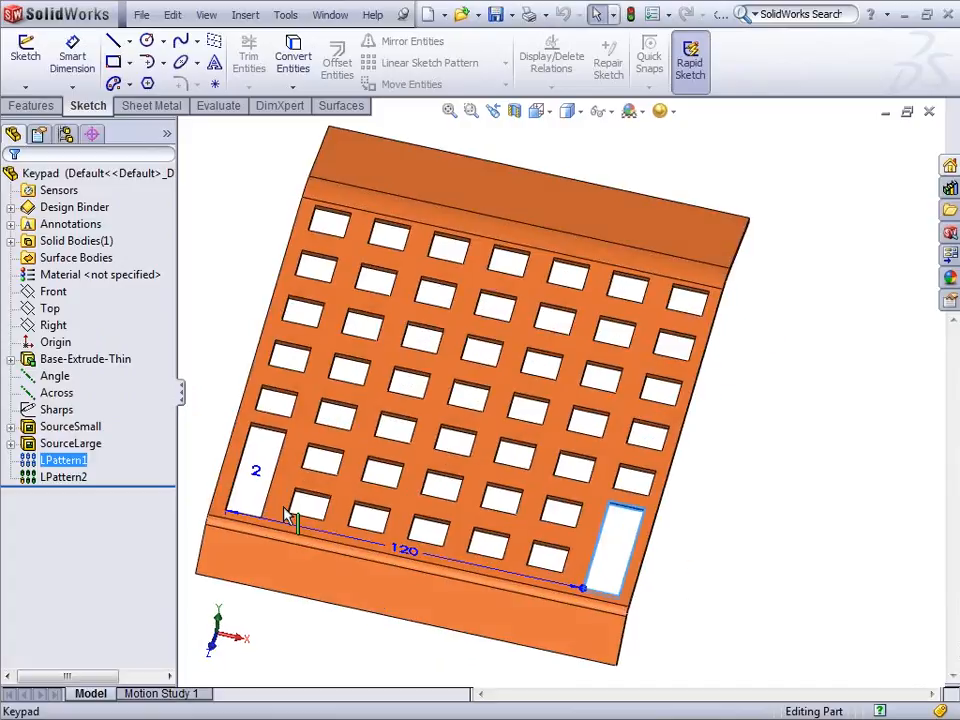
left_click(60, 478)
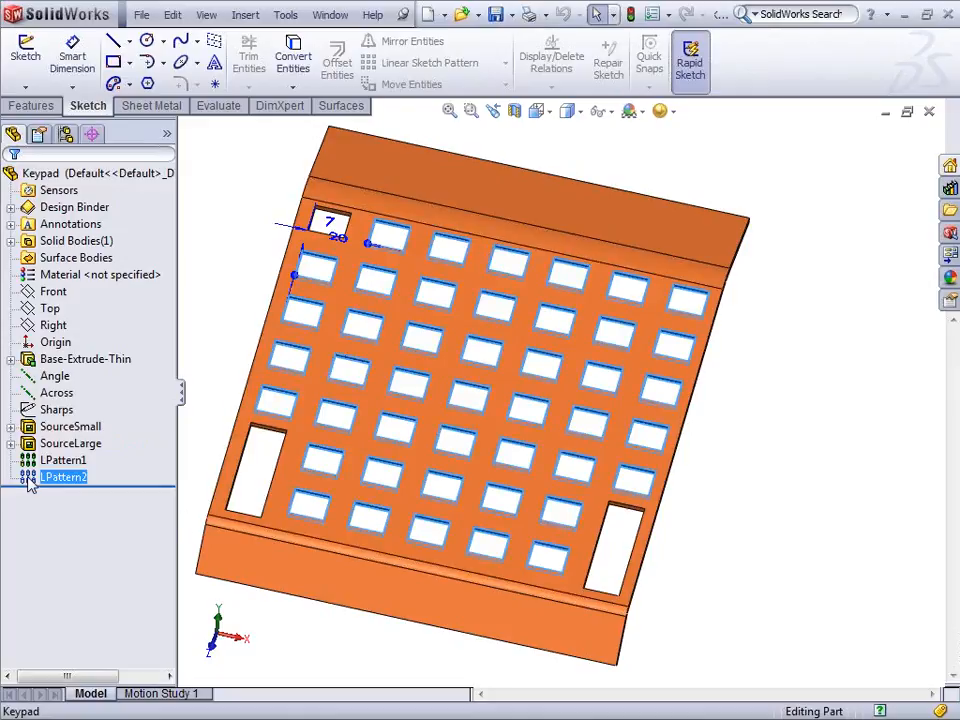
right_click(31, 485)
left_click(38, 396)
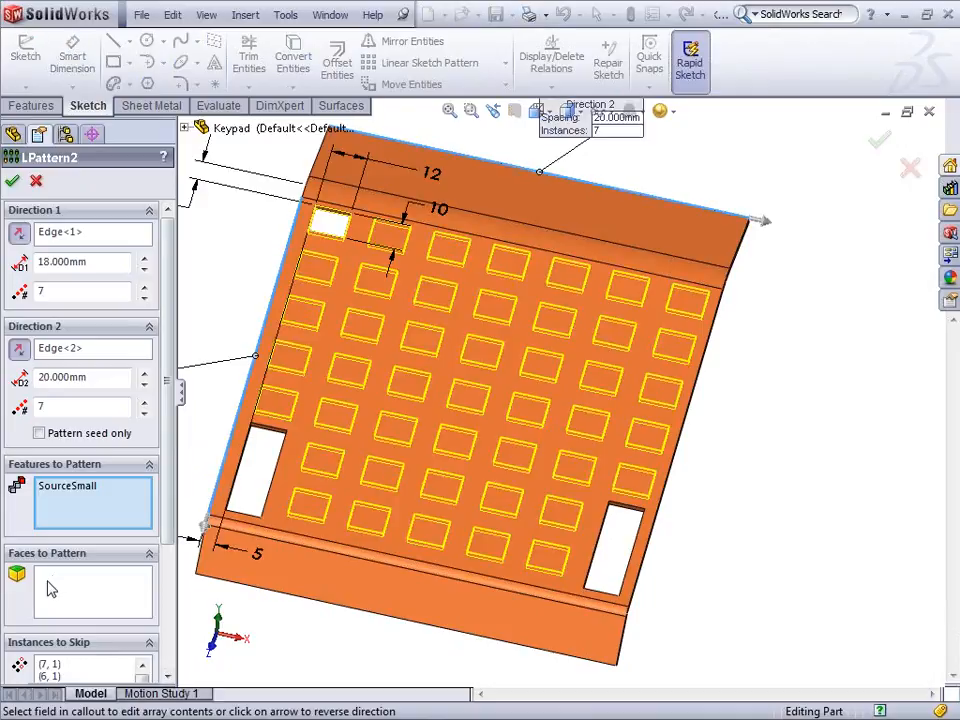
scroll(110, 560, "down", 3)
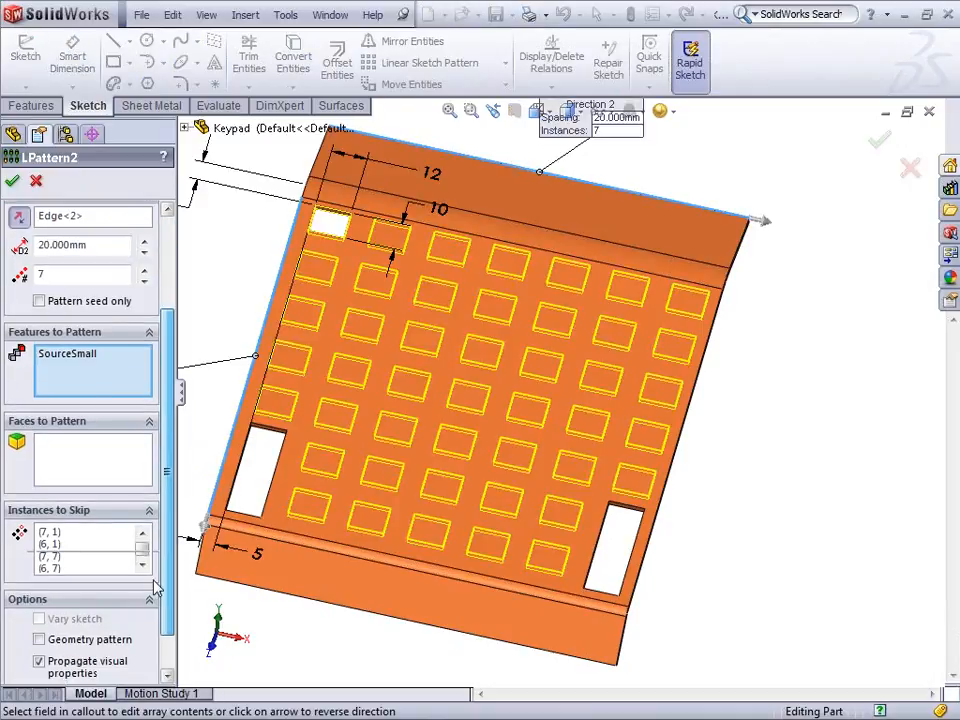
left_click(113, 537)
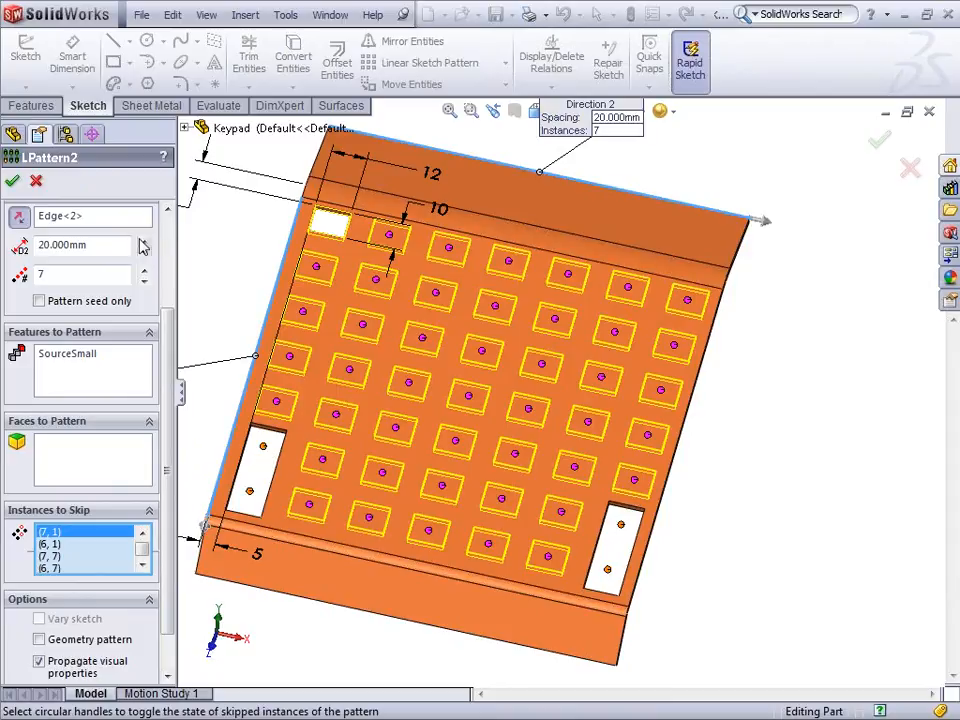
left_click(39, 183)
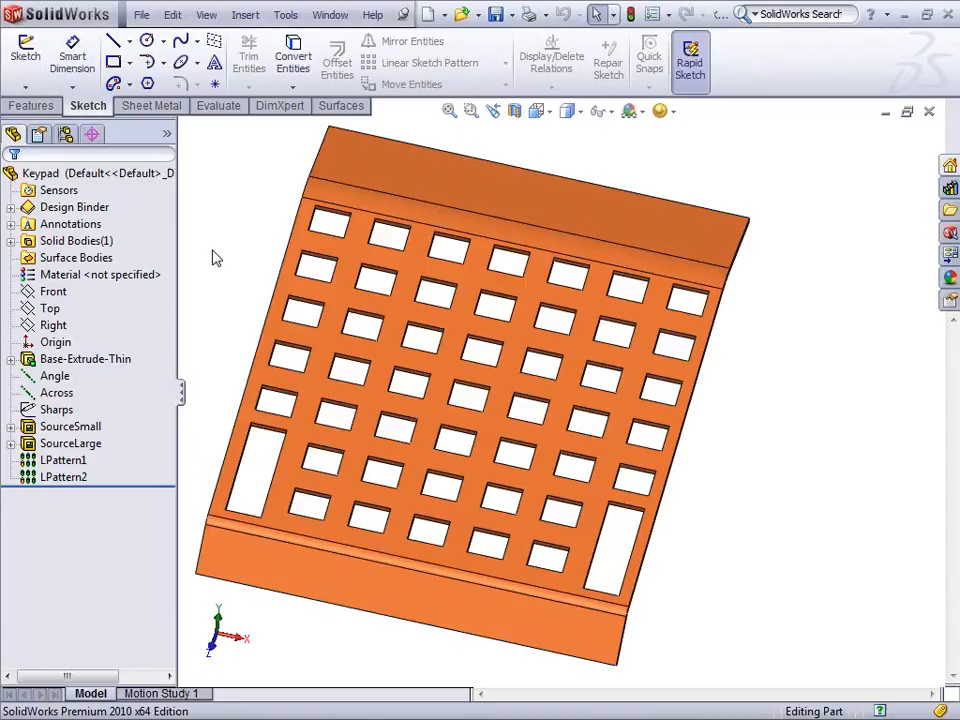
Return to the PatternAssy assembly and rebuild it.
key("ctrl+Tab")
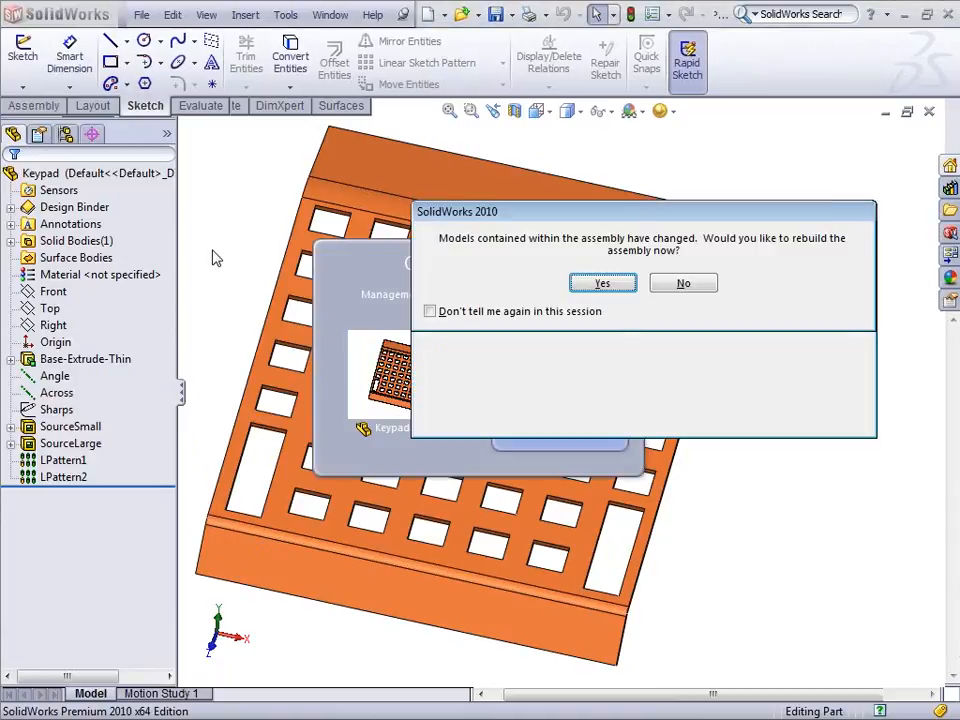
left_click(620, 284)
middle_click_drag(421, 393, 478, 420)
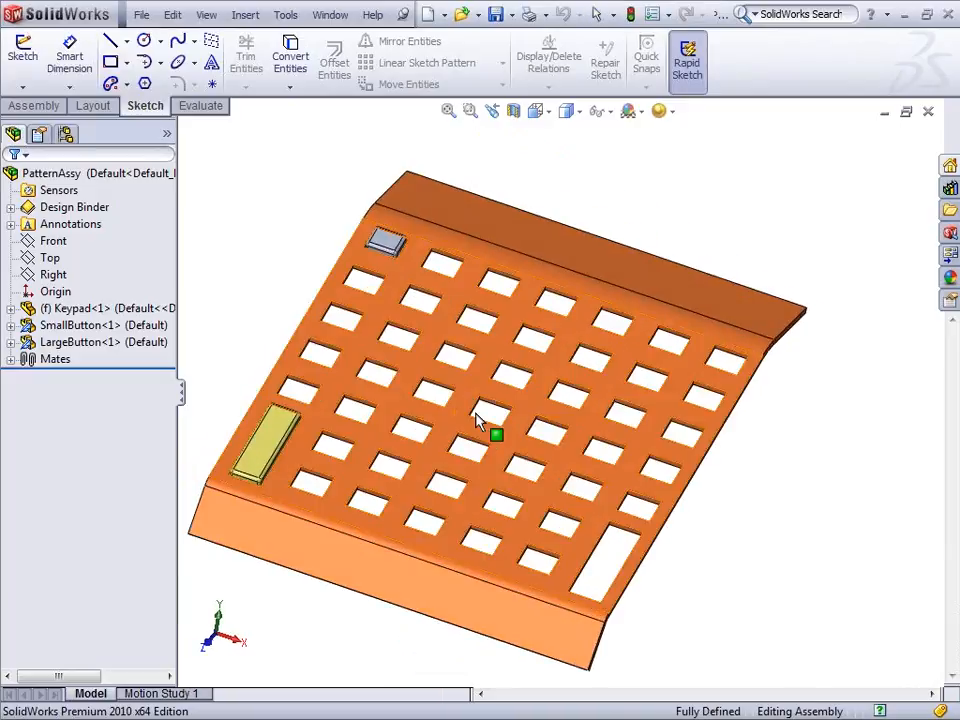
scroll(395, 329, "down", 1)
Start a Feature Driven Component Pattern of the SmallButton, with the Keypad's LPattern2 as the driving feature.
left_click(35, 106)
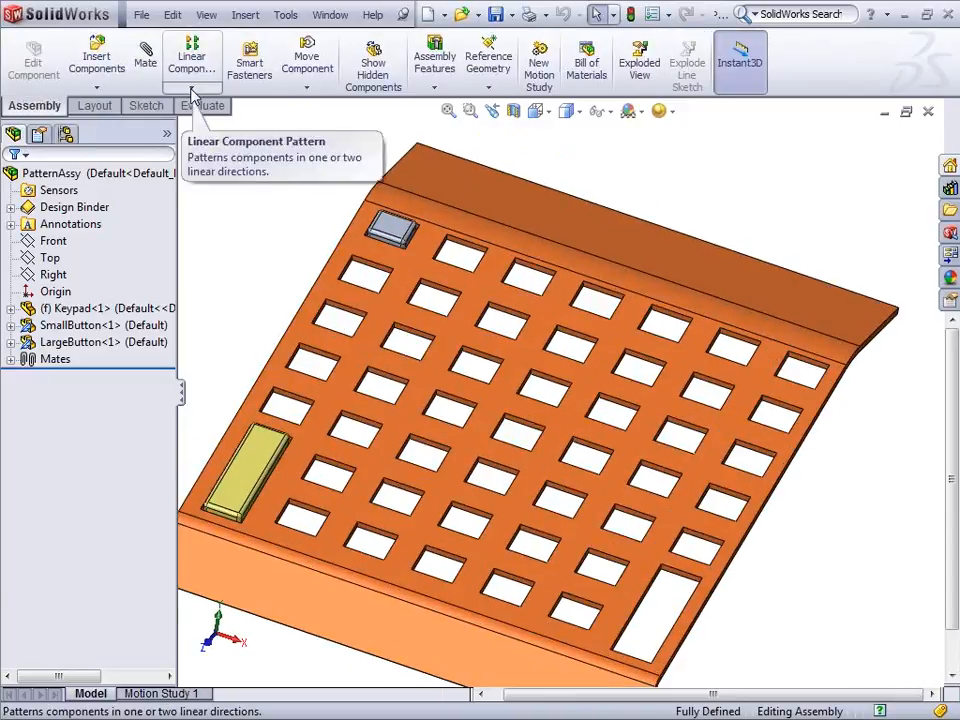
left_click(193, 91)
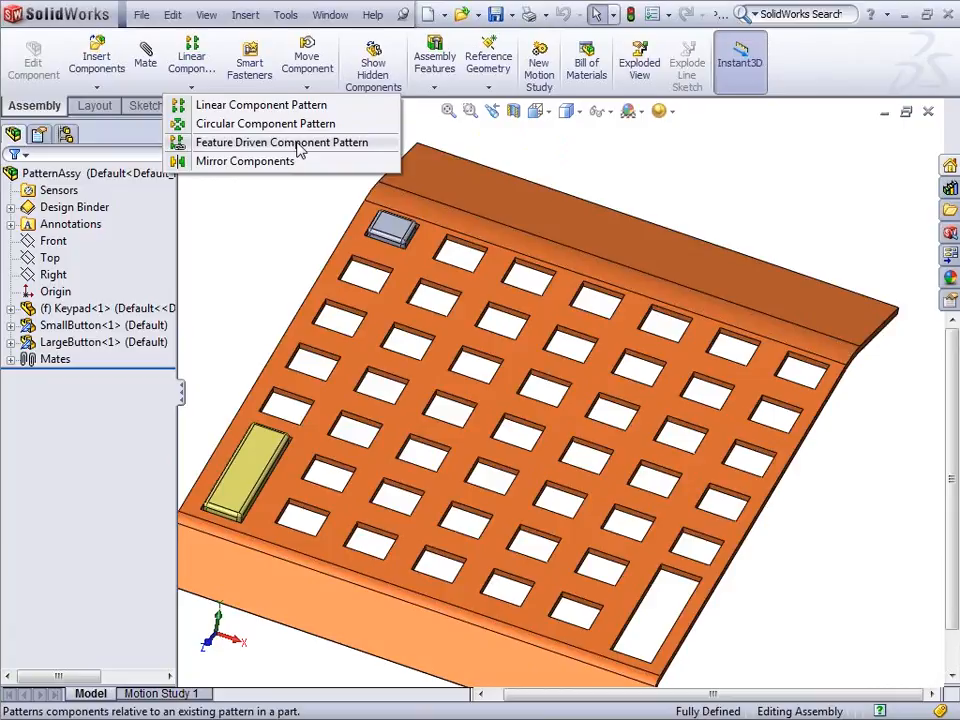
left_click(240, 150)
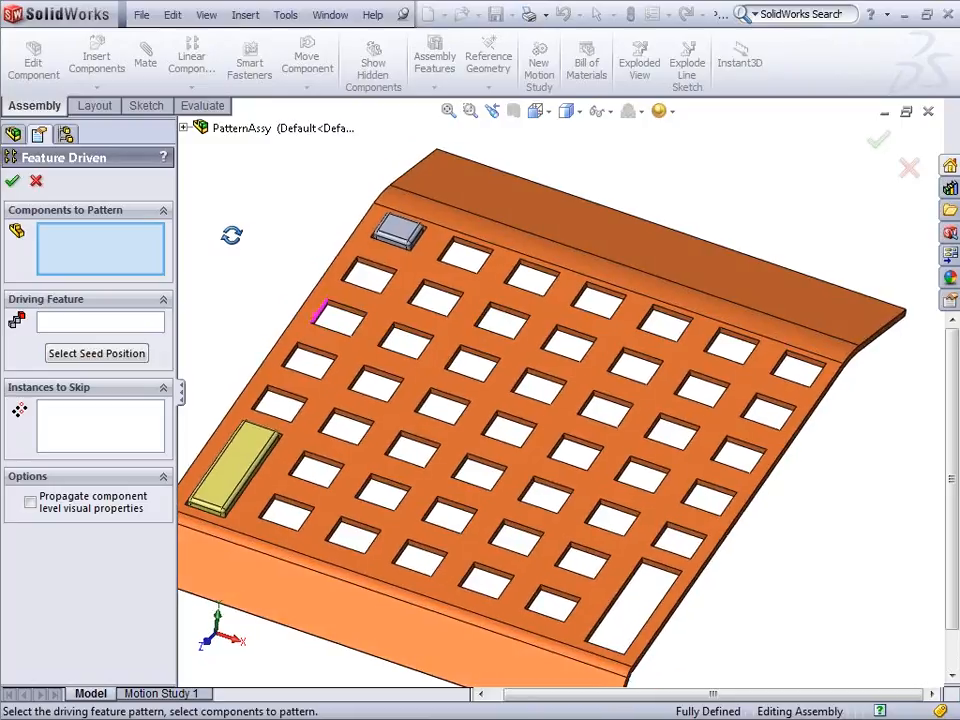
scroll(390, 228, "down", 2)
scroll(394, 228, "down", 2)
left_click(430, 248)
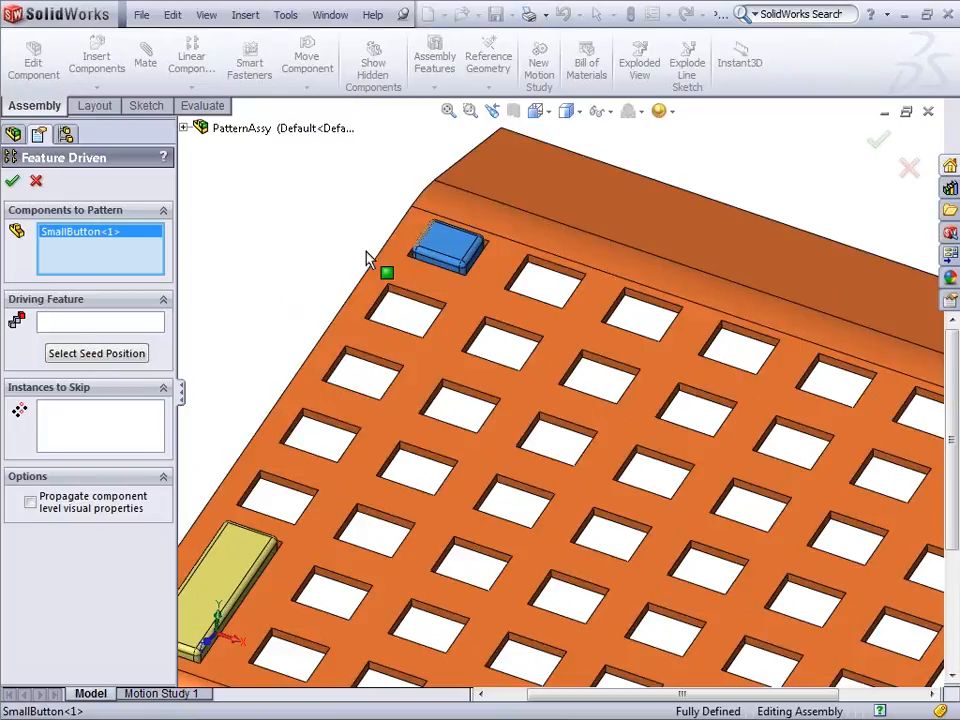
left_click(87, 322)
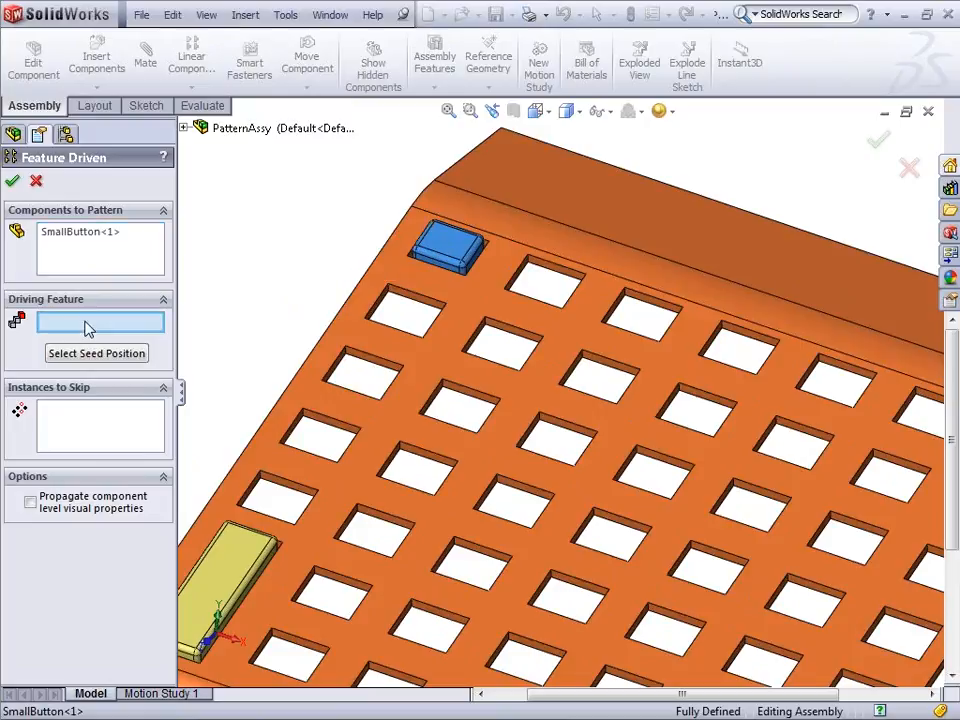
scroll(563, 278, "down", 1)
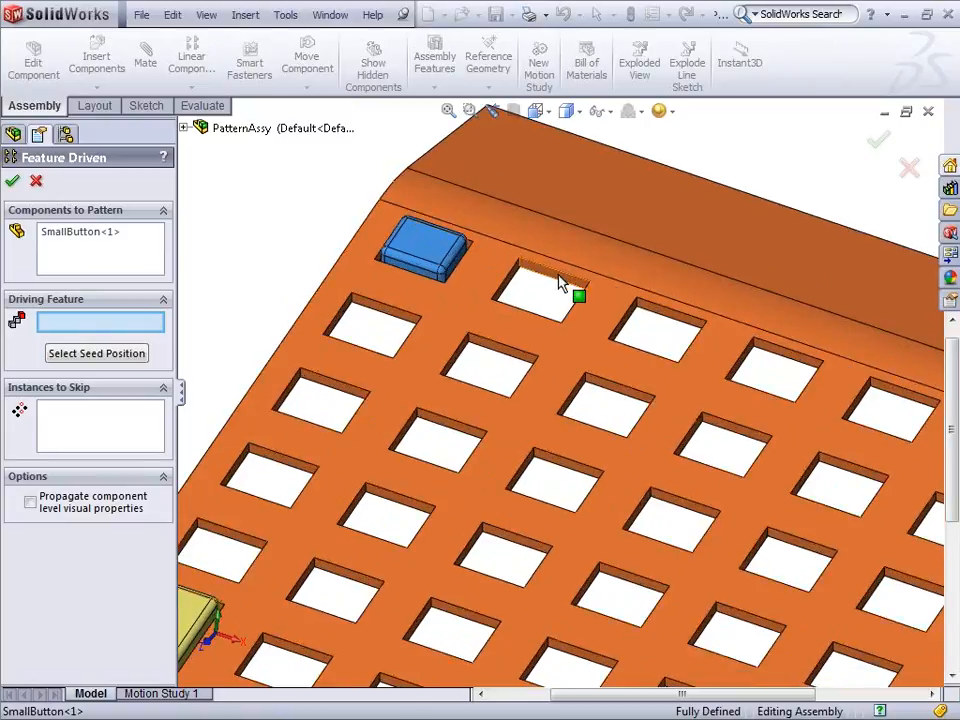
scroll(560, 284, "down", 2)
left_click(558, 284)
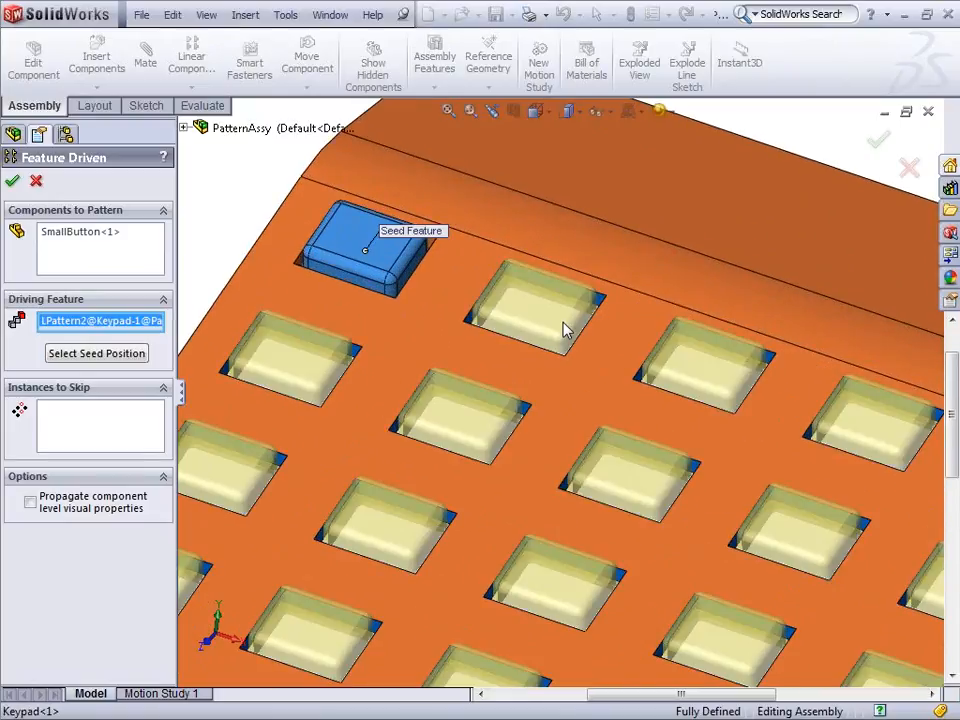
Skip instances (6, 2), (7, 2), (7, 3) and (6, 3) of the small button pattern and create it.
scroll(563, 330, "up", 4)
scroll(643, 463, "up", 5)
middle_click_drag(675, 506, 657, 551)
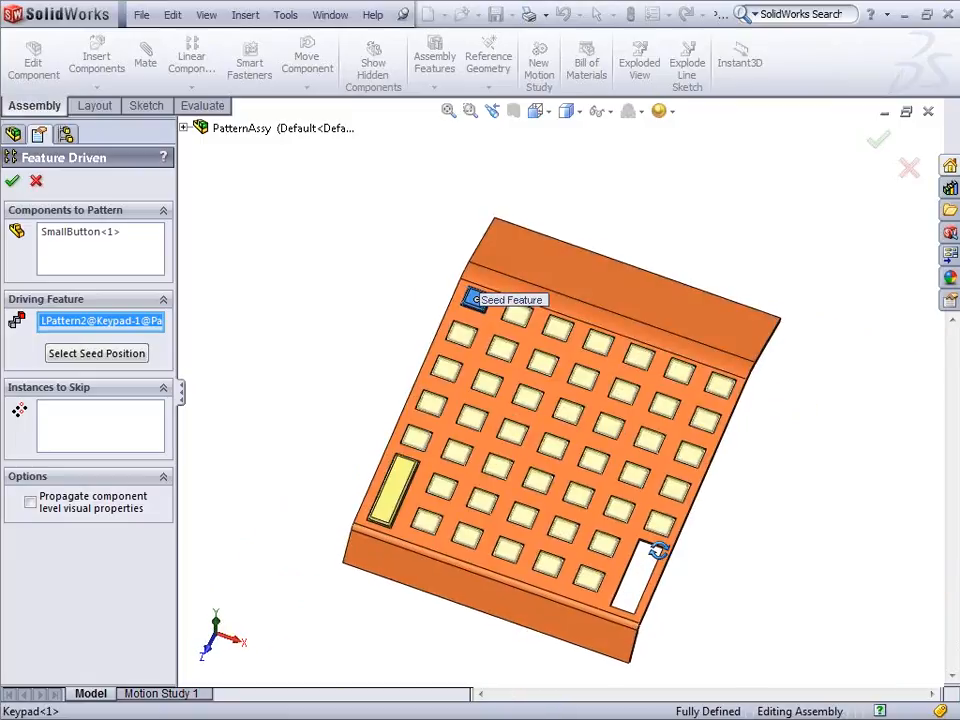
scroll(657, 551, "down", 5)
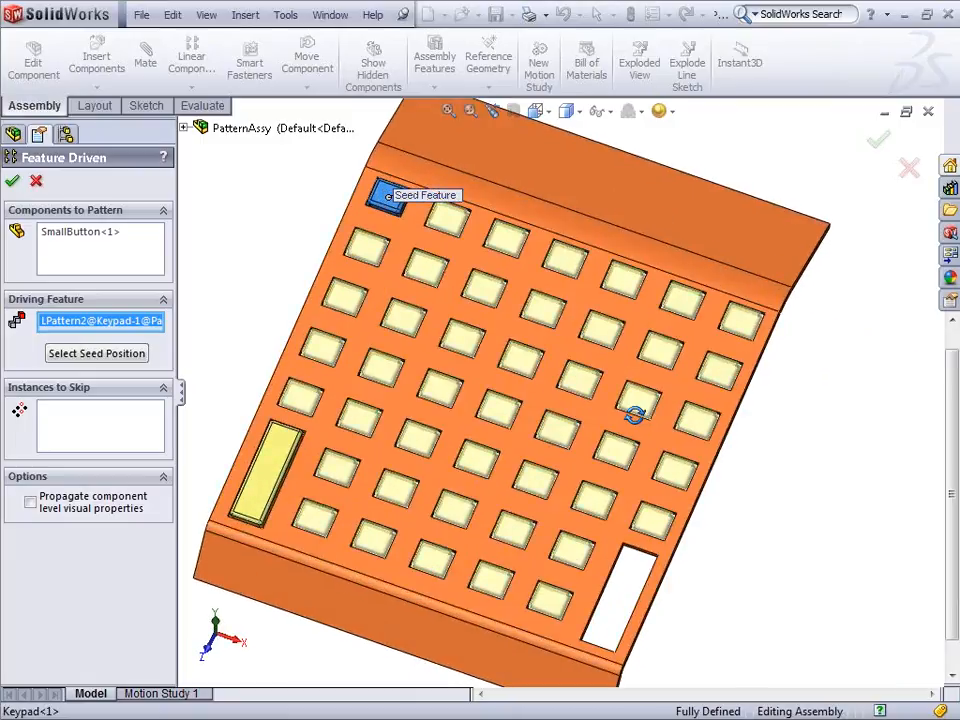
middle_click_drag(634, 414, 637, 396)
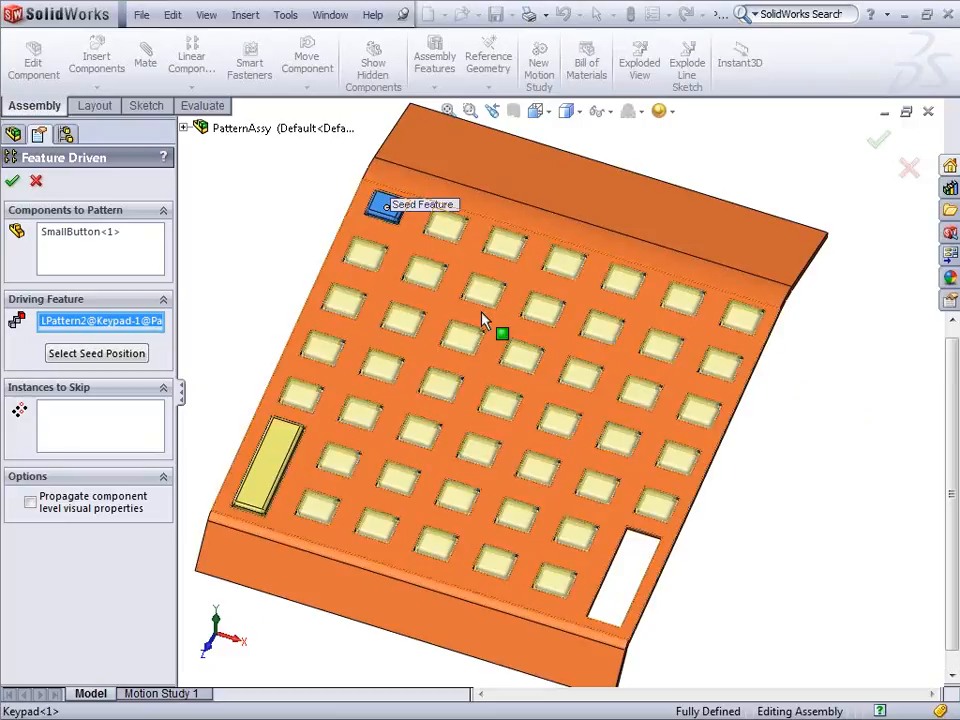
left_click(69, 428)
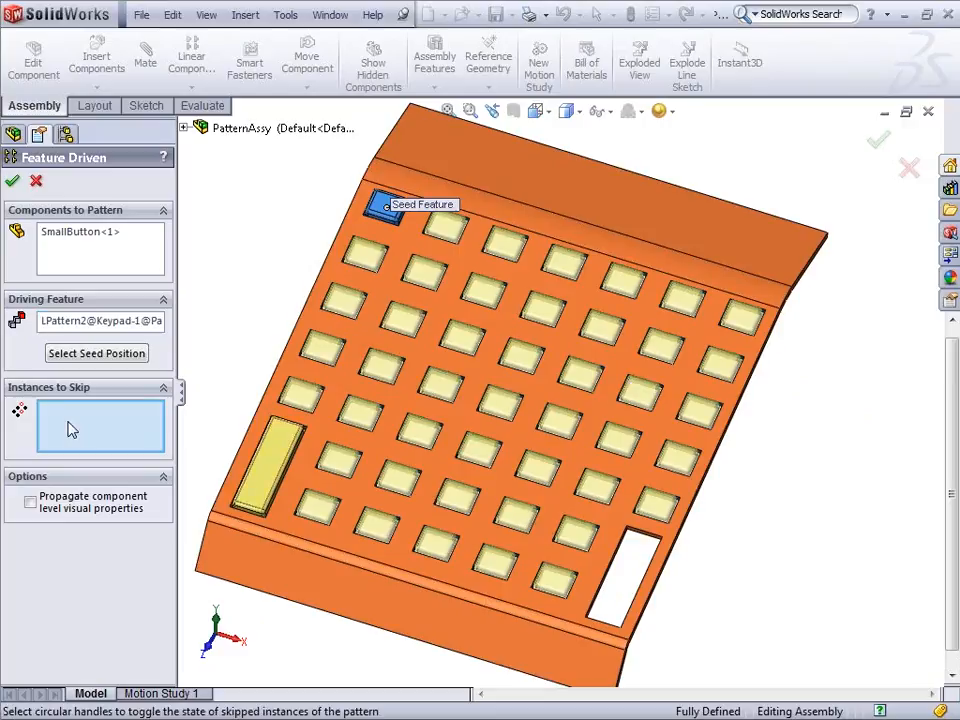
left_click(318, 468)
left_click(297, 518)
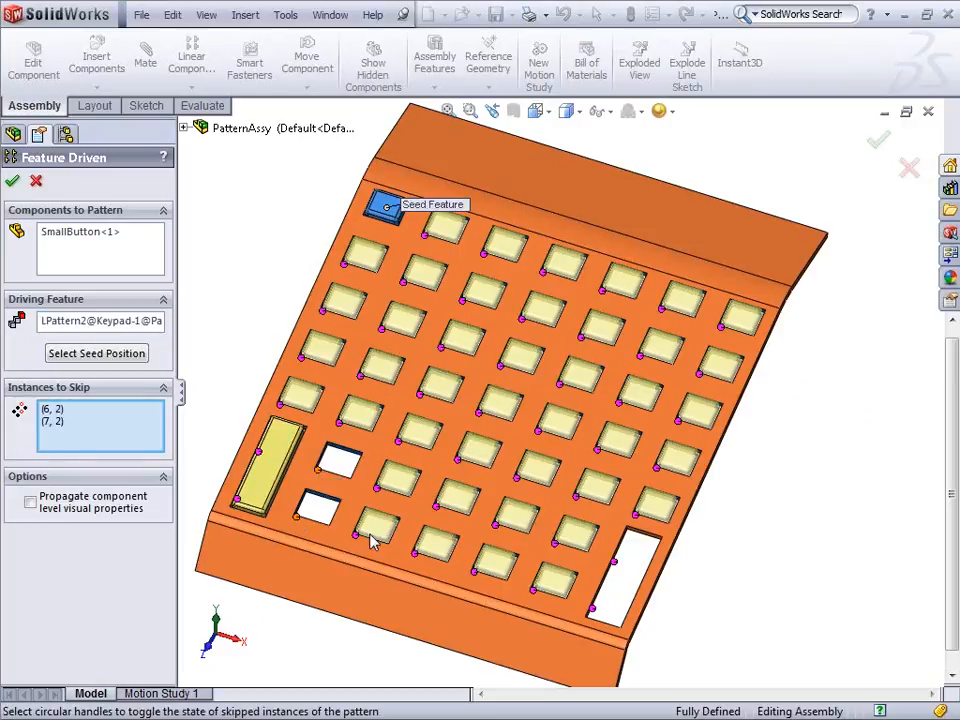
left_click(356, 534)
left_click(377, 489)
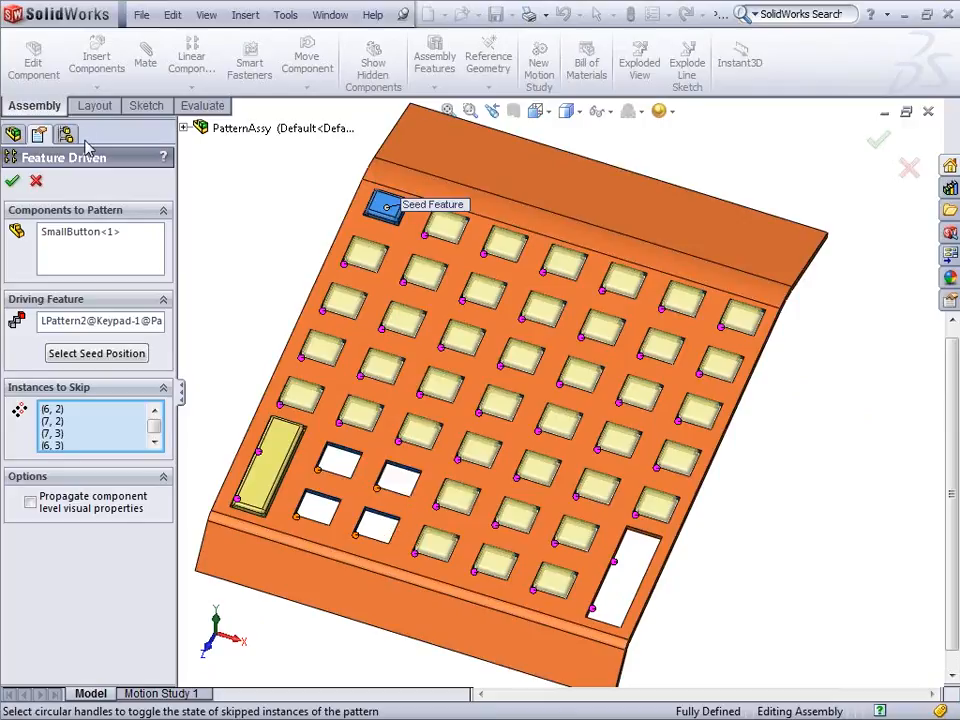
left_click(12, 180)
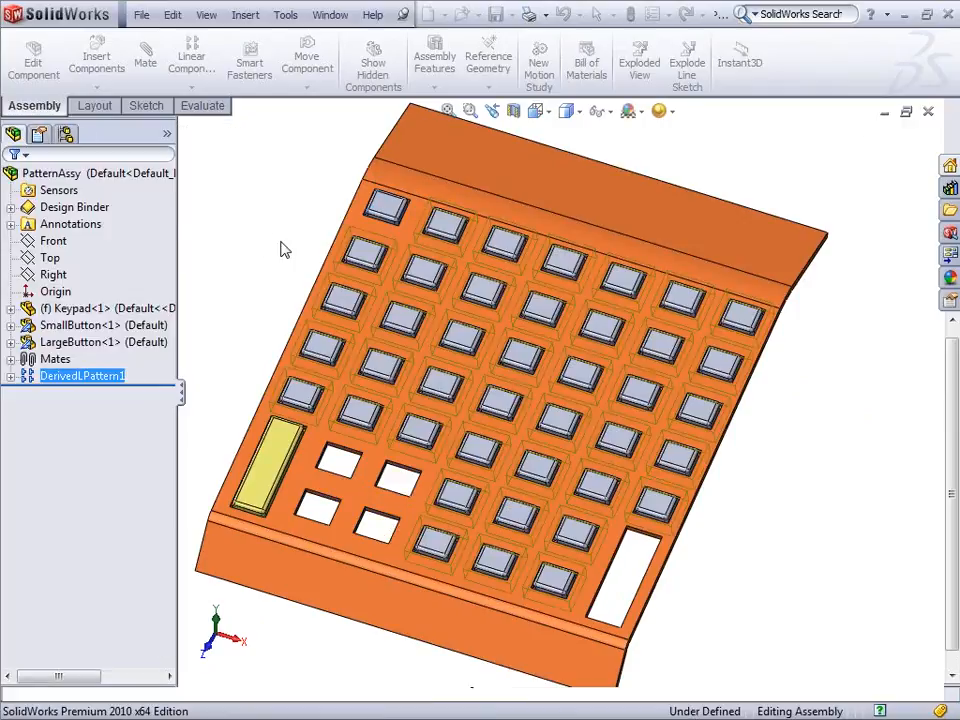
middle_click_drag(285, 250, 243, 250)
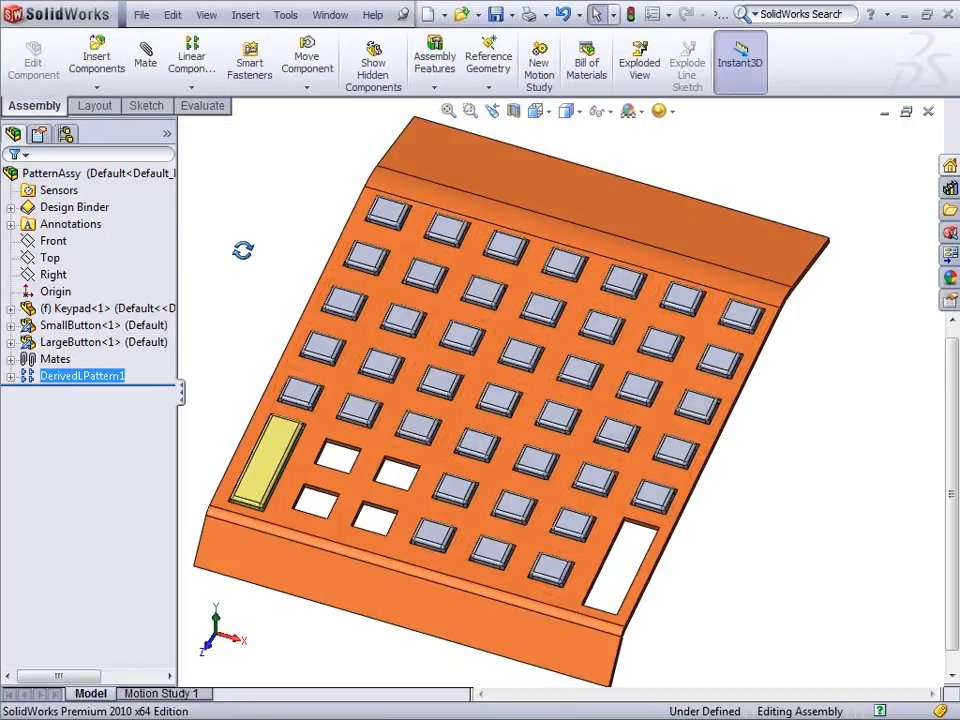
left_click(251, 273)
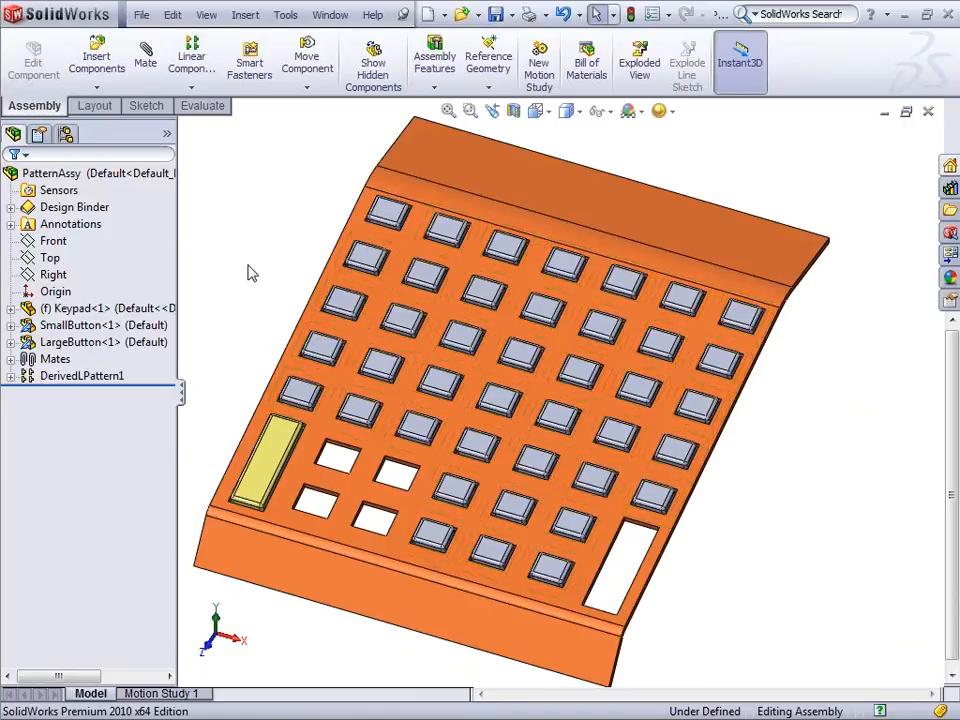
Create a Feature Driven Component Pattern of the yellow LargeButton, driven by the Keypad's large-cutout pattern.
scroll(429, 400, "down", 1)
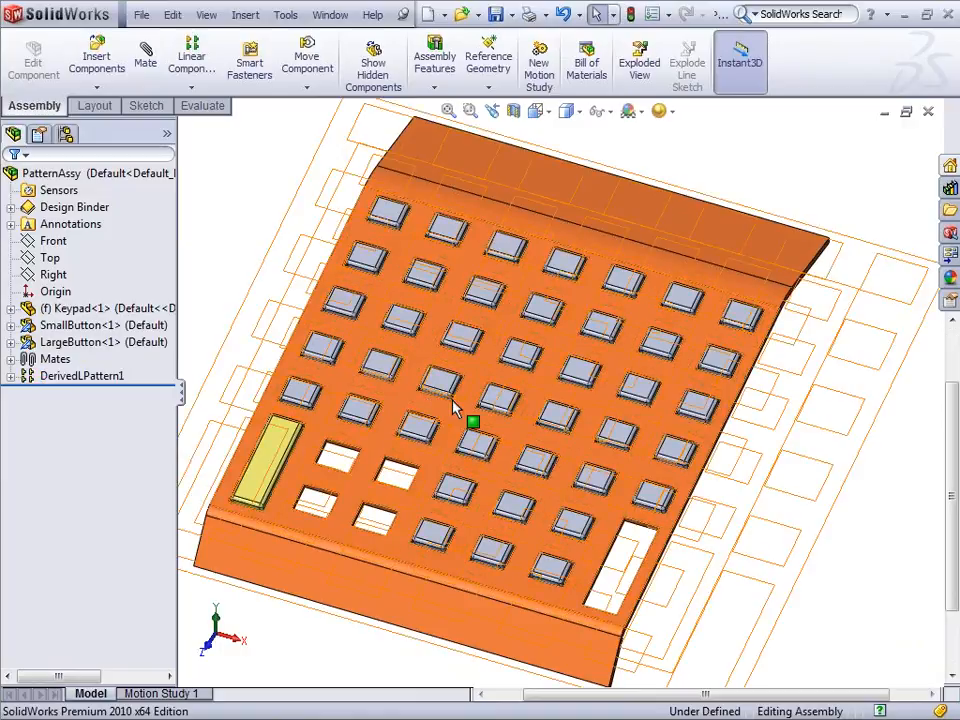
scroll(455, 408, "down", 1)
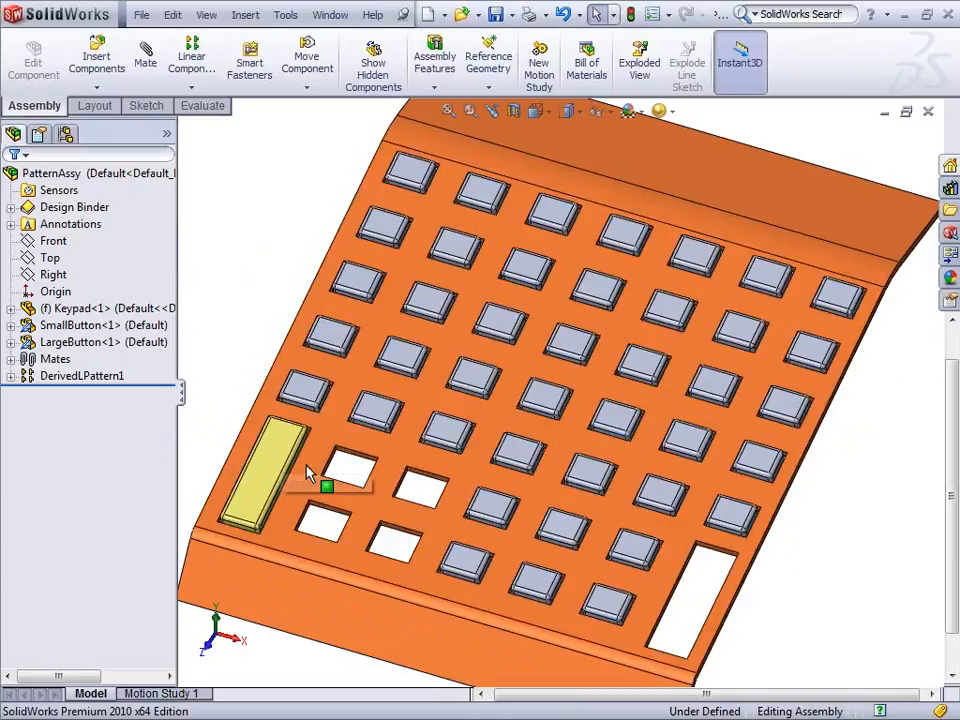
left_click(191, 87)
left_click(222, 150)
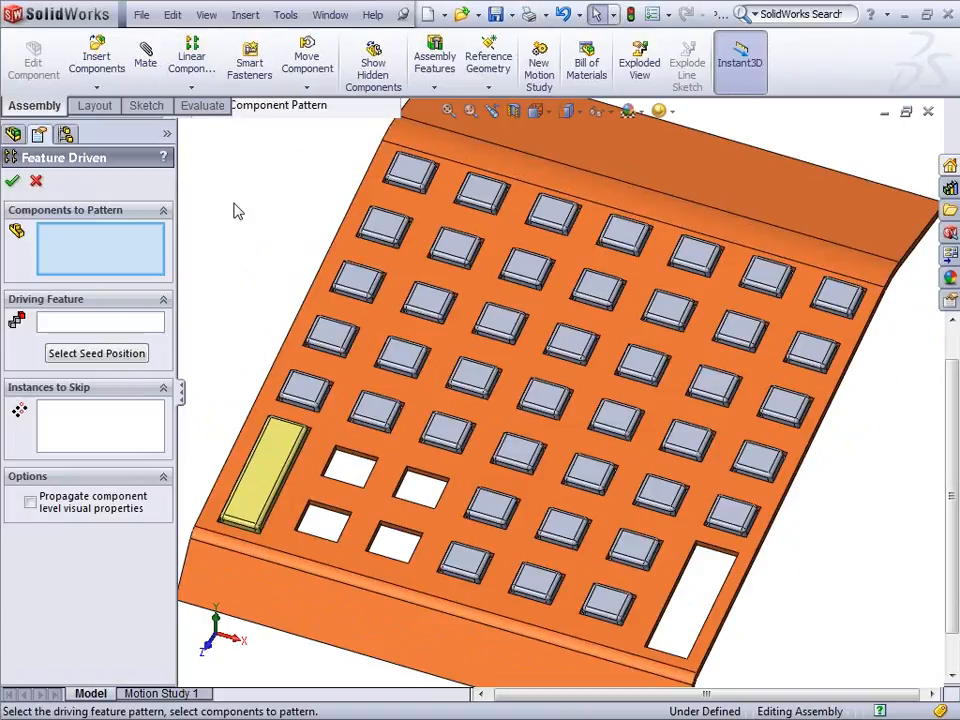
left_click(279, 474)
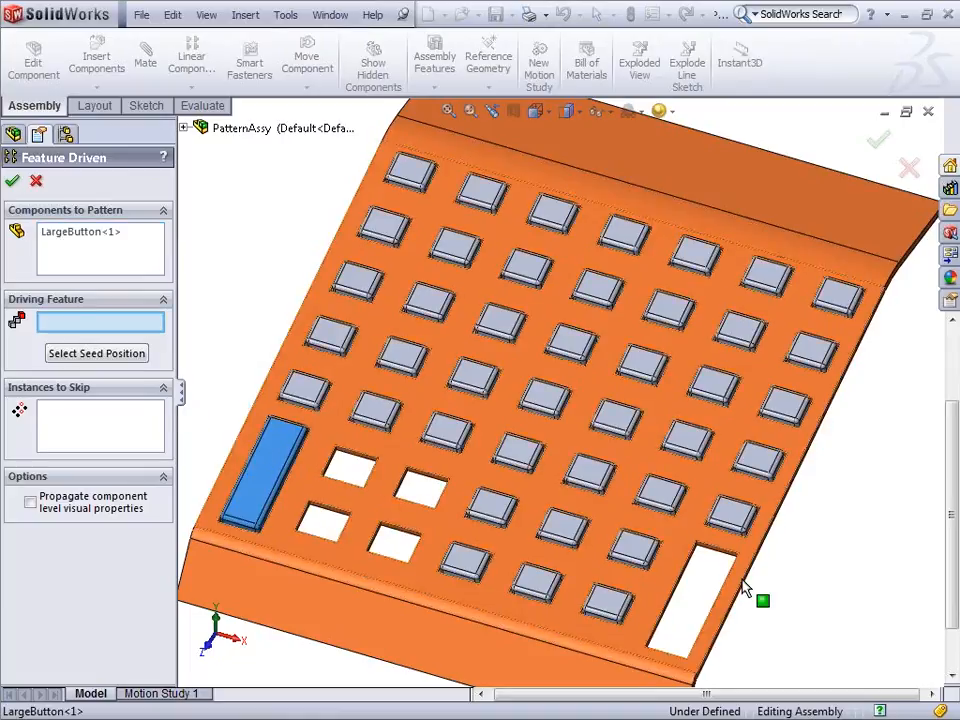
scroll(750, 588, "down", 2)
scroll(760, 580, "down", 2)
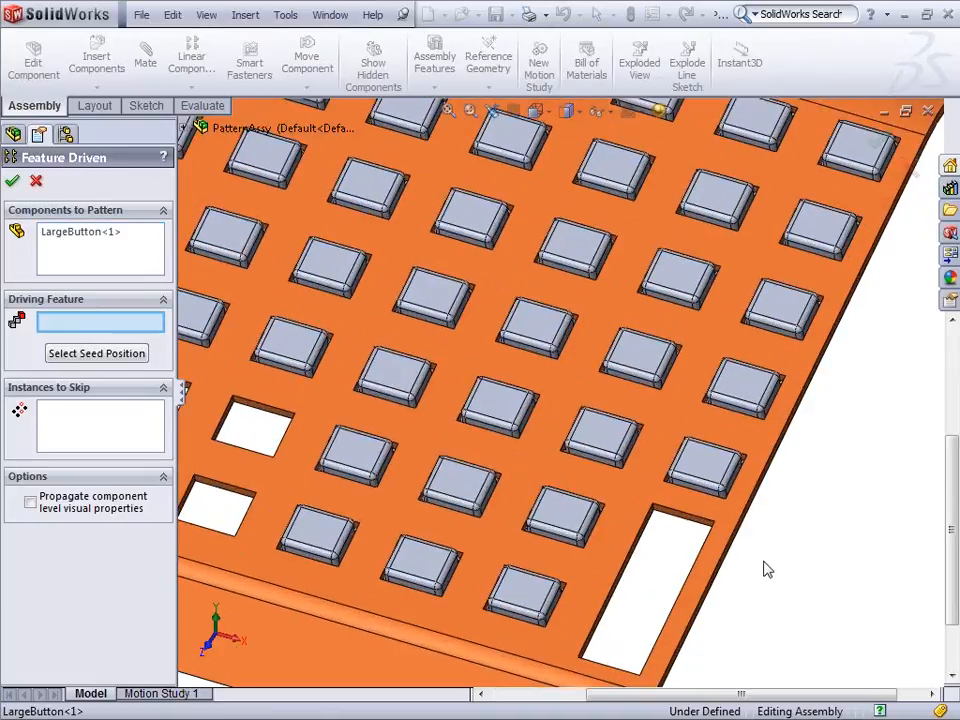
scroll(760, 566, "down", 1)
scroll(650, 516, "down", 2)
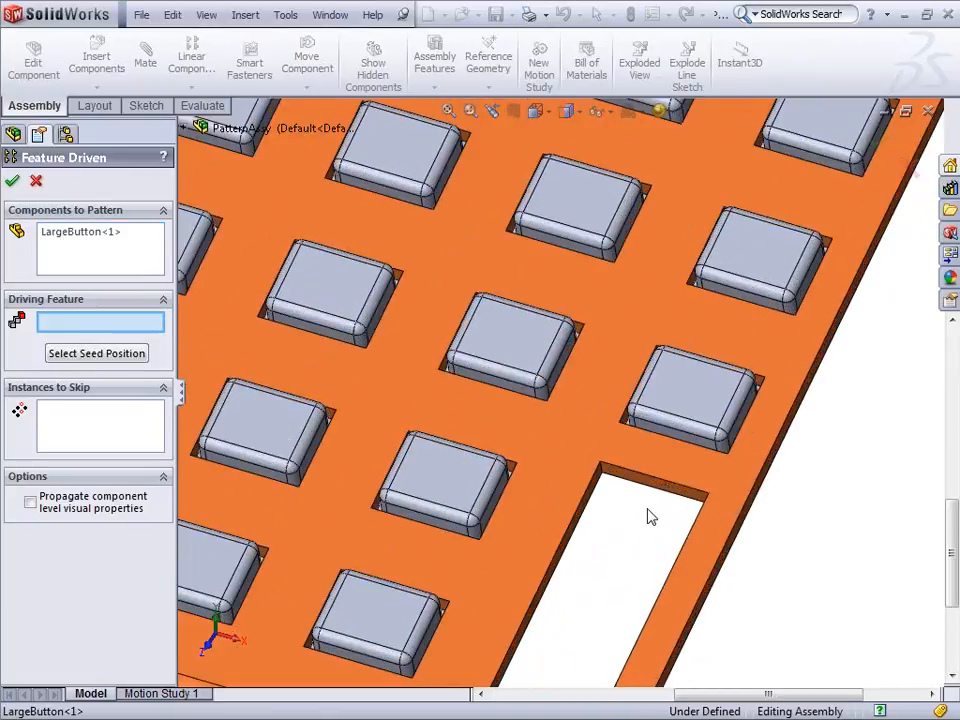
scroll(670, 497, "down", 2)
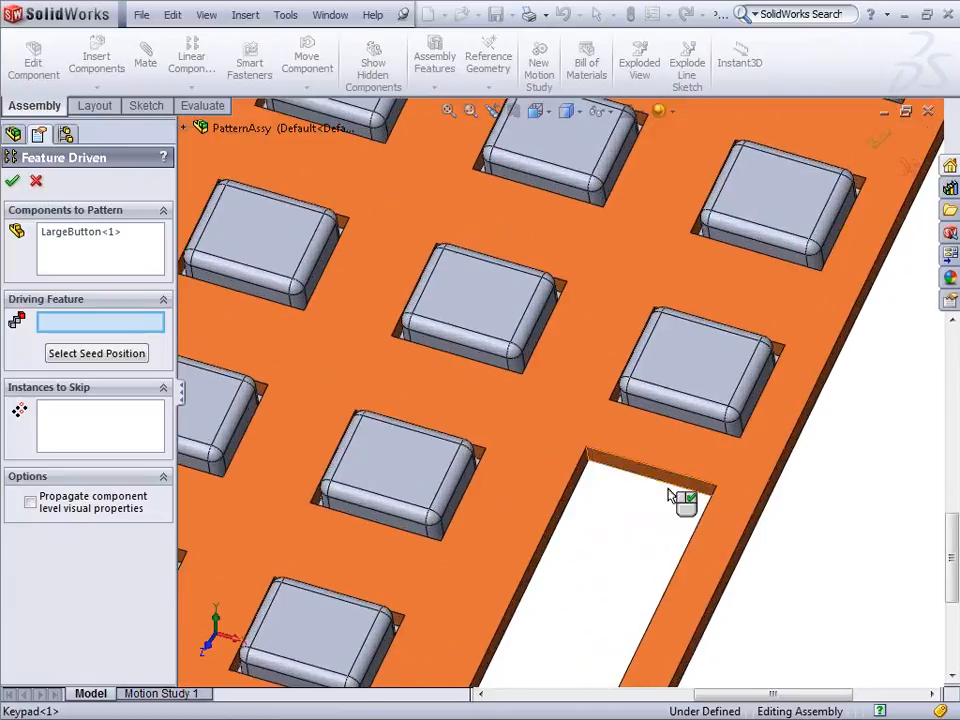
left_click(712, 538)
scroll(690, 555, "up", 5)
key("Return")
scroll(214, 280, "up", 2)
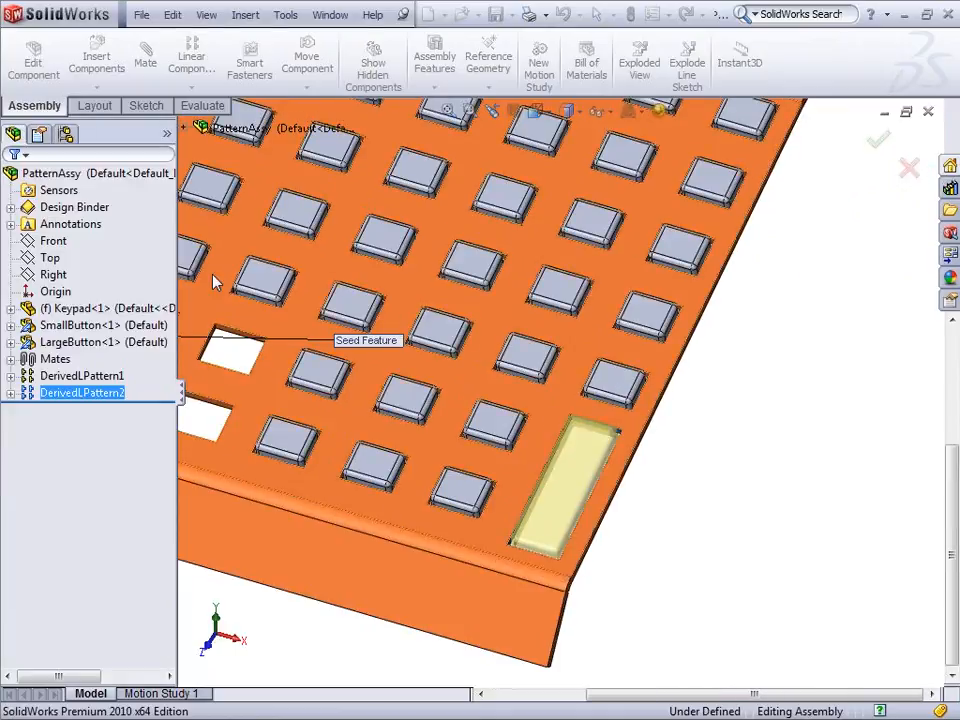
Inspect the patterned keypad, view the Component Patterns slide in the presentation, and return to the PatternAssy assembly in SolidWorks.
middle_click_drag(609, 510, 636, 536)
middle_click_drag(677, 480, 613, 401)
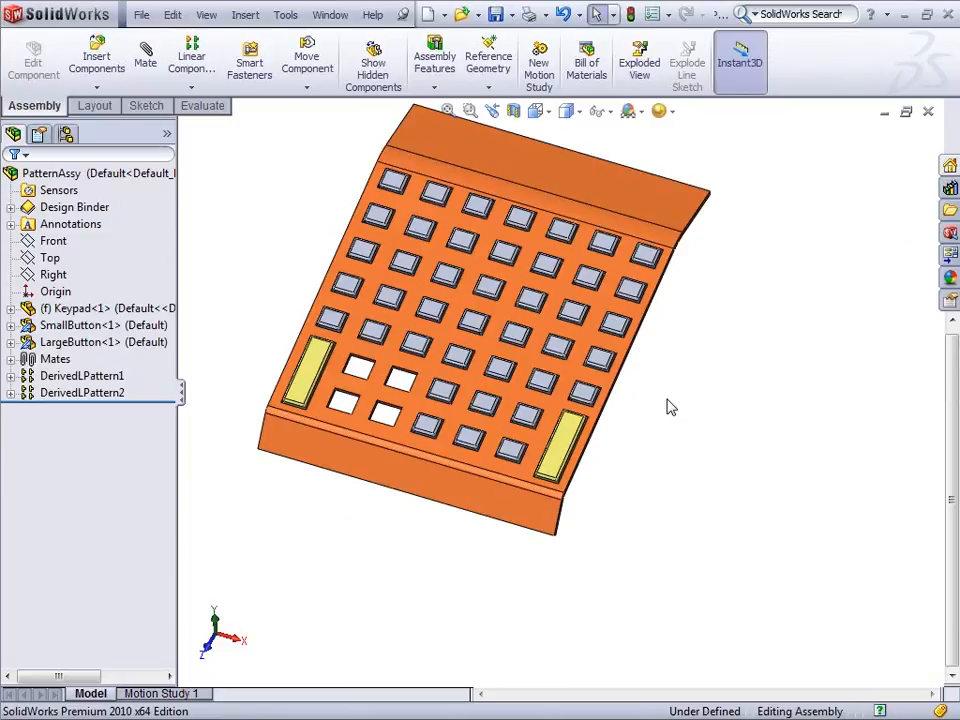
key("alt+Tab")
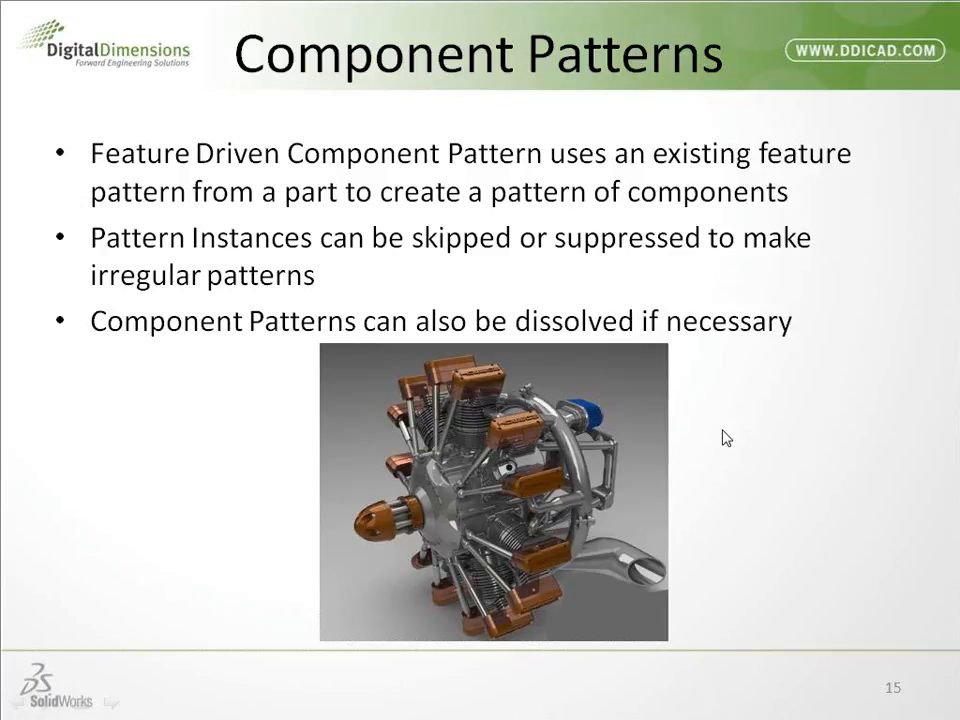
key("alt+Tab")
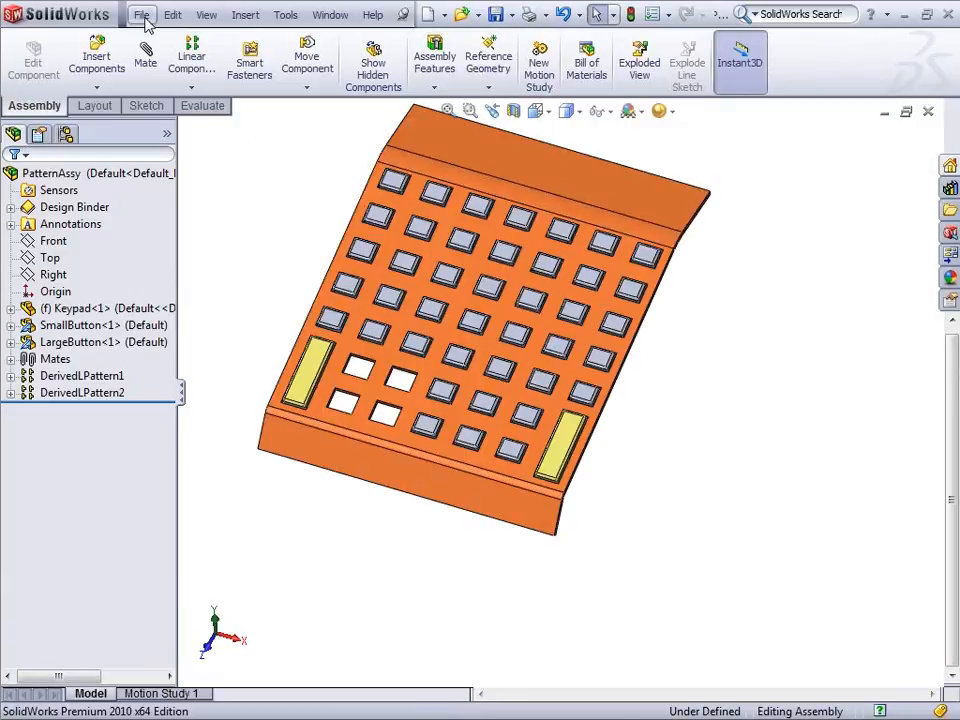
Open the Assem2 motor assembly from the Large Assembly Management folder and examine the original cover and its mirrored copy.
left_click(142, 15)
left_click(171, 32)
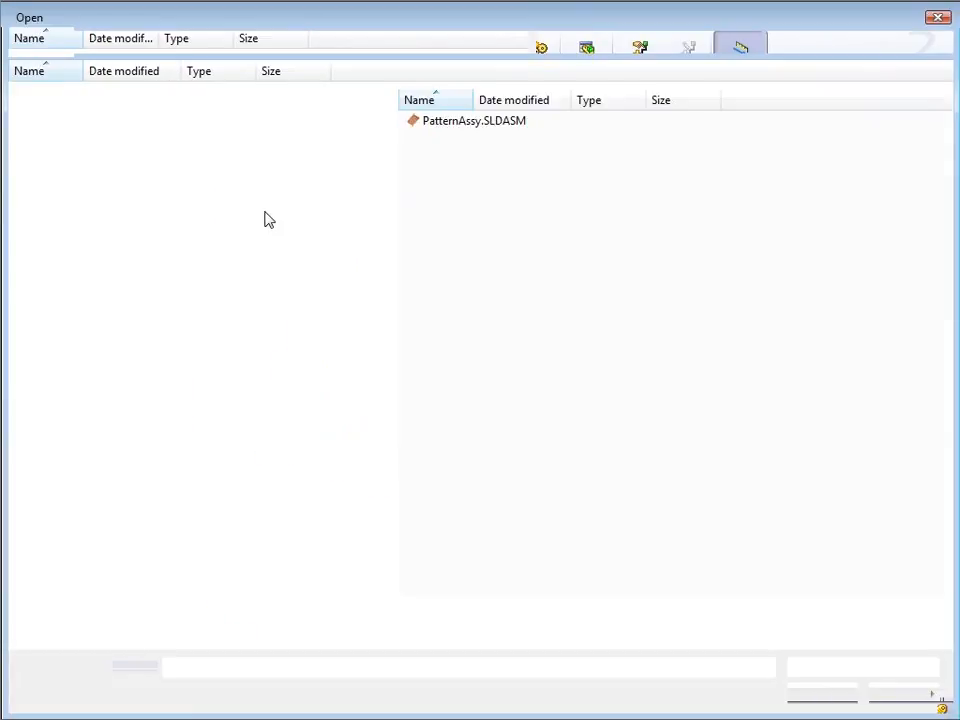
left_click(321, 45)
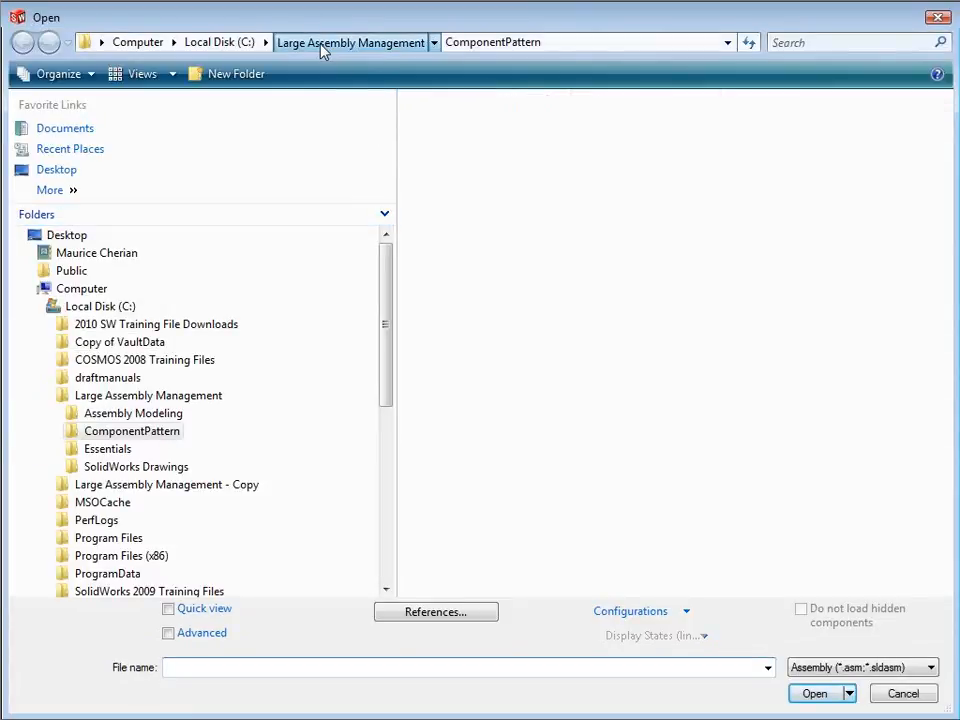
double_click(446, 160)
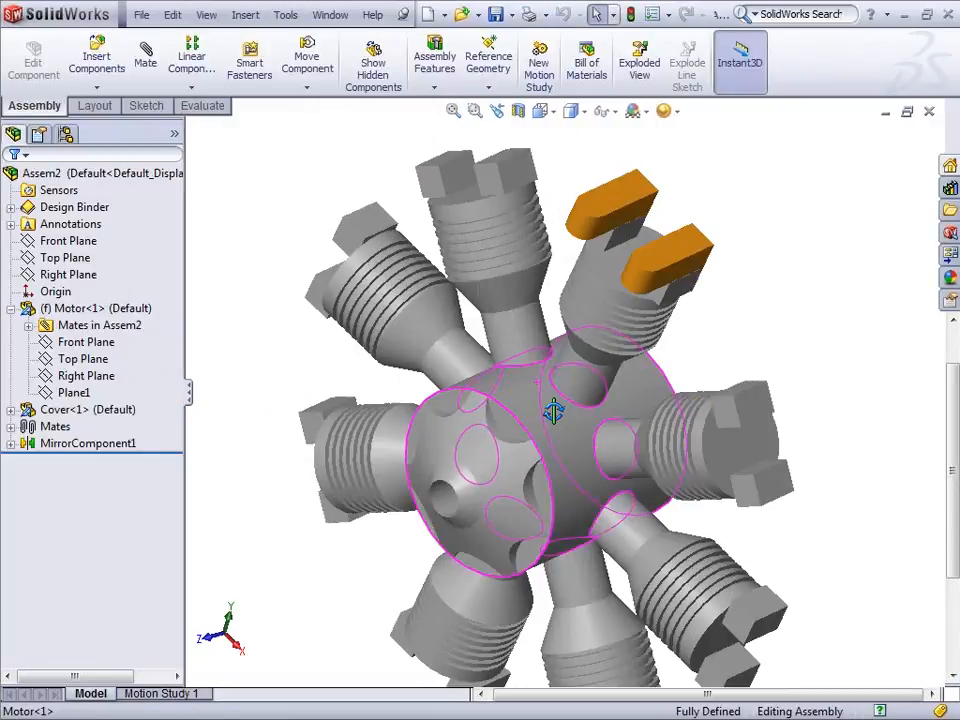
middle_click_drag(554, 411, 539, 394)
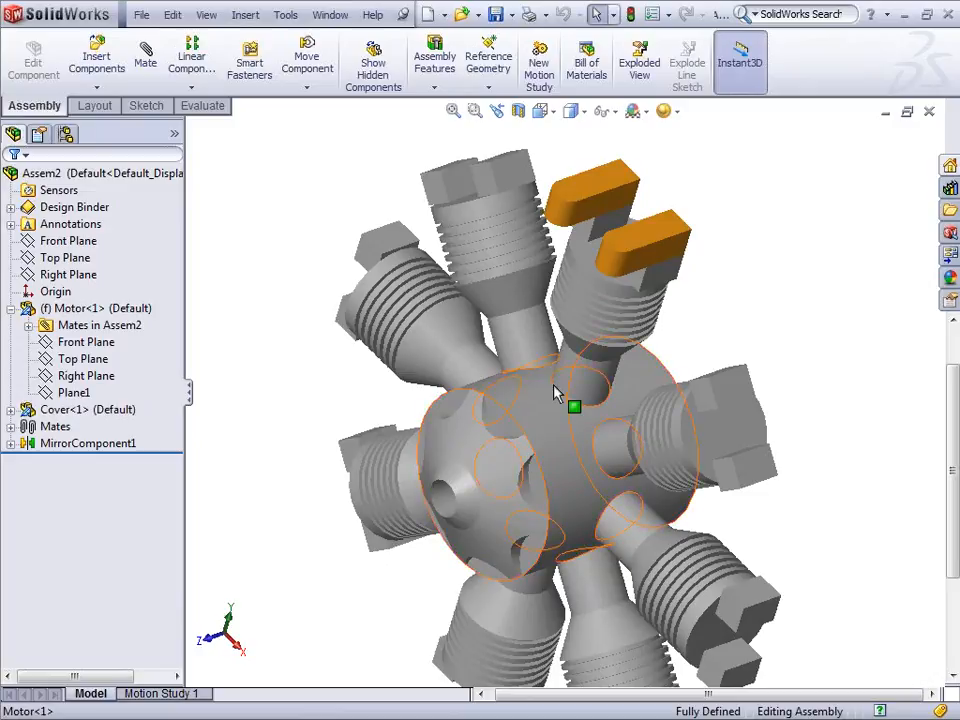
scroll(578, 362, "down", 2)
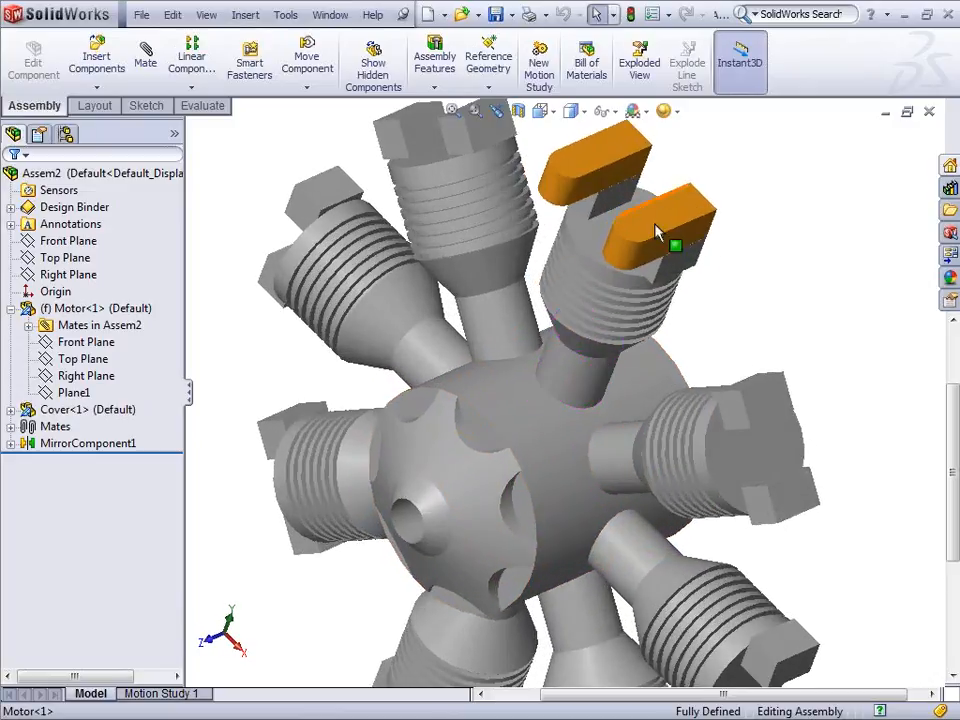
left_click(612, 152)
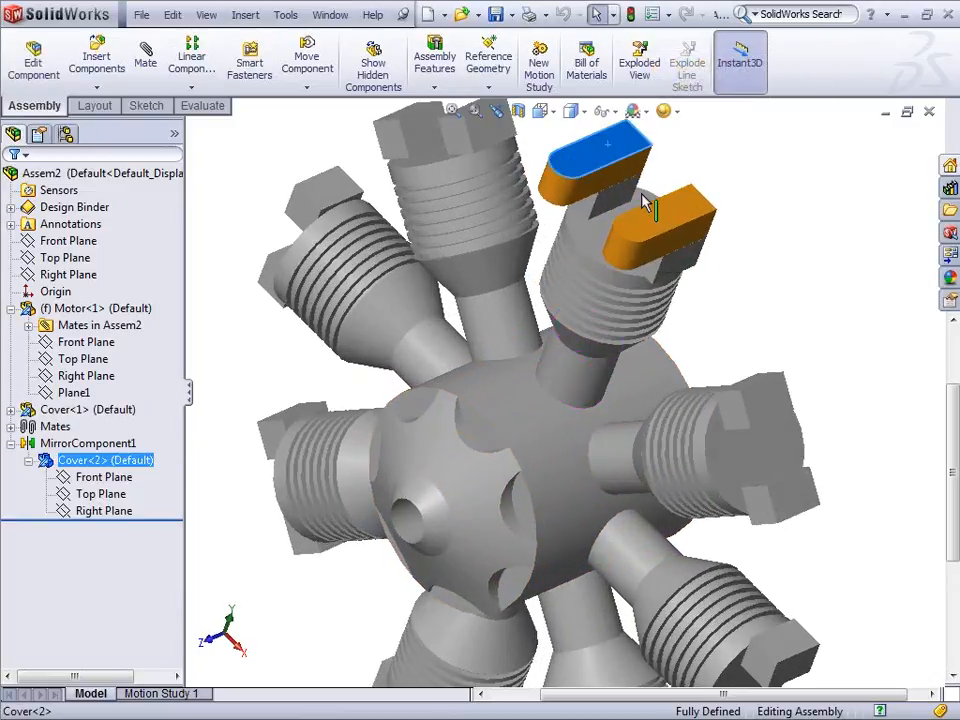
scroll(752, 187, "up", 1)
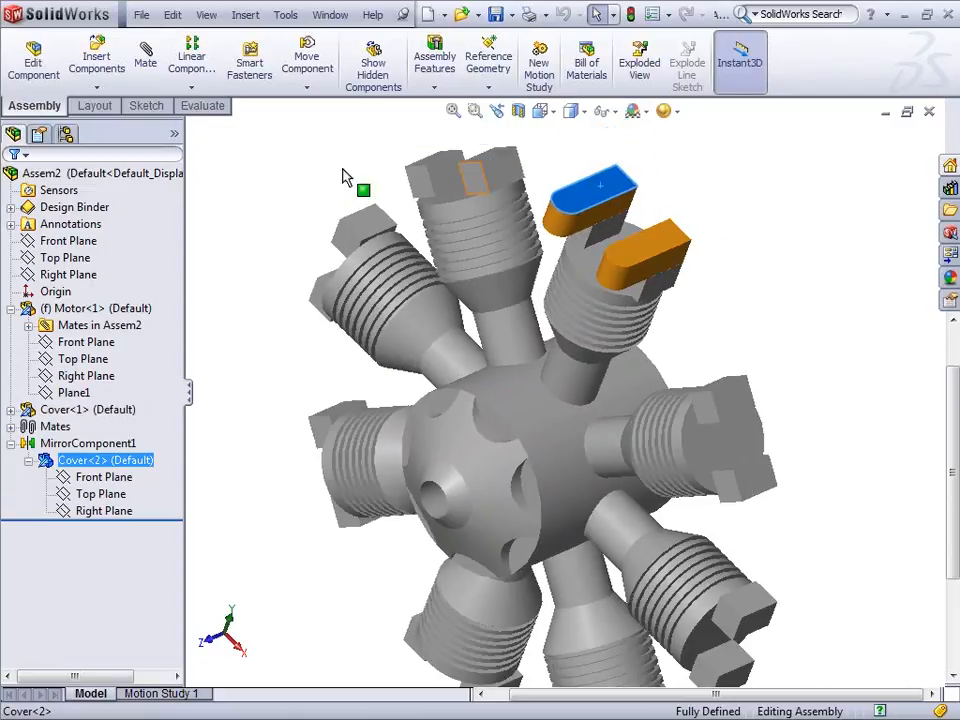
Start a Feature Driven Component Pattern with both orange covers, Cover<1> and Cover<2>, as the components to pattern.
left_click(194, 88)
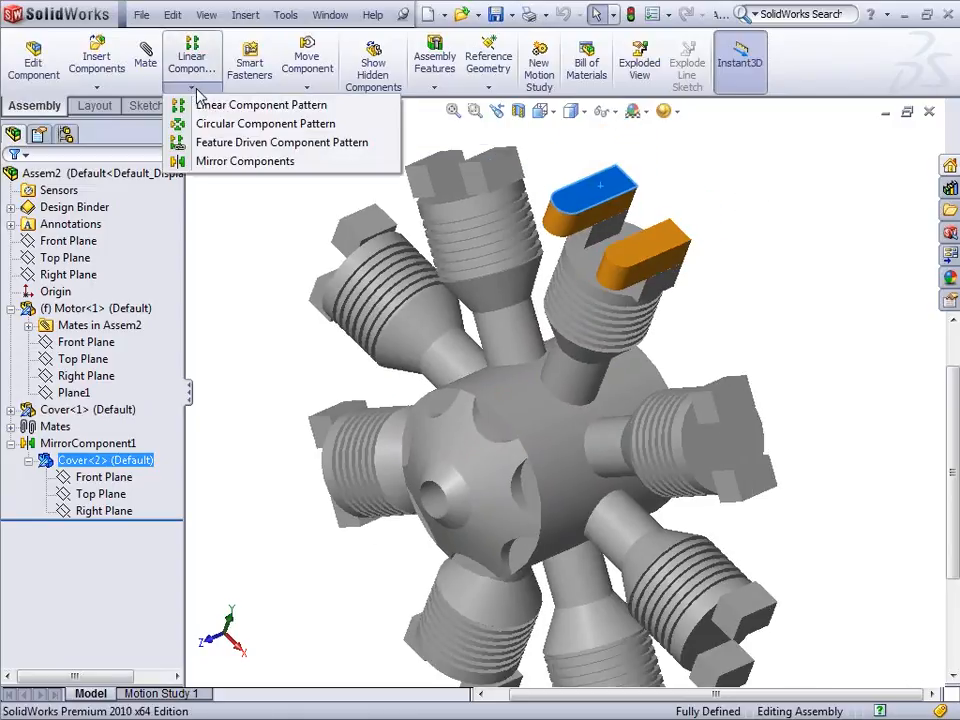
left_click(225, 142)
right_click(96, 236)
left_click(121, 244)
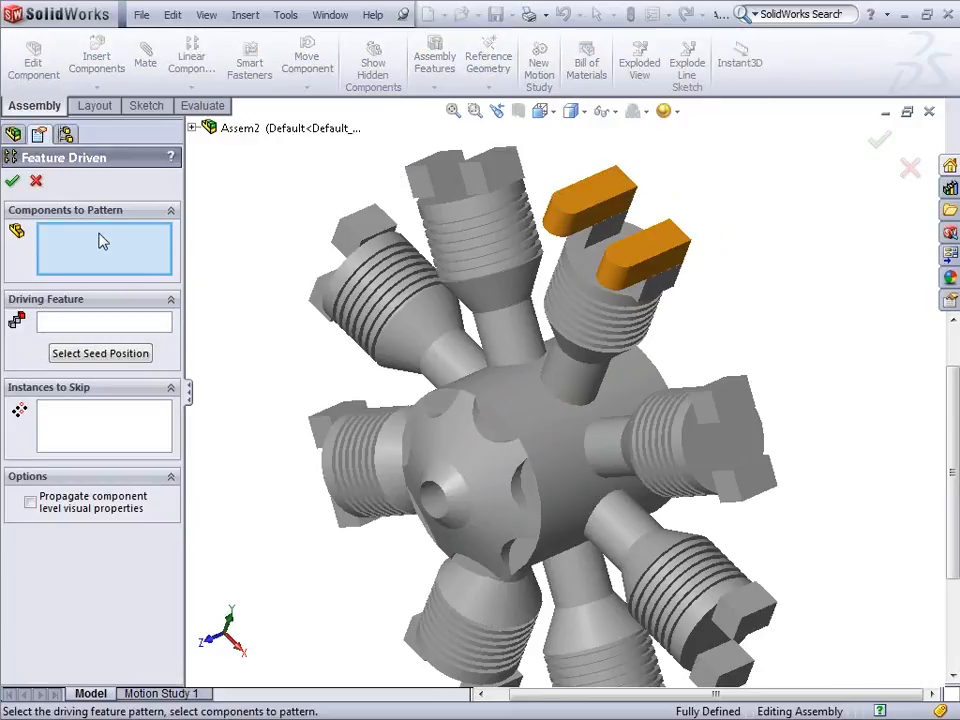
left_click(663, 247)
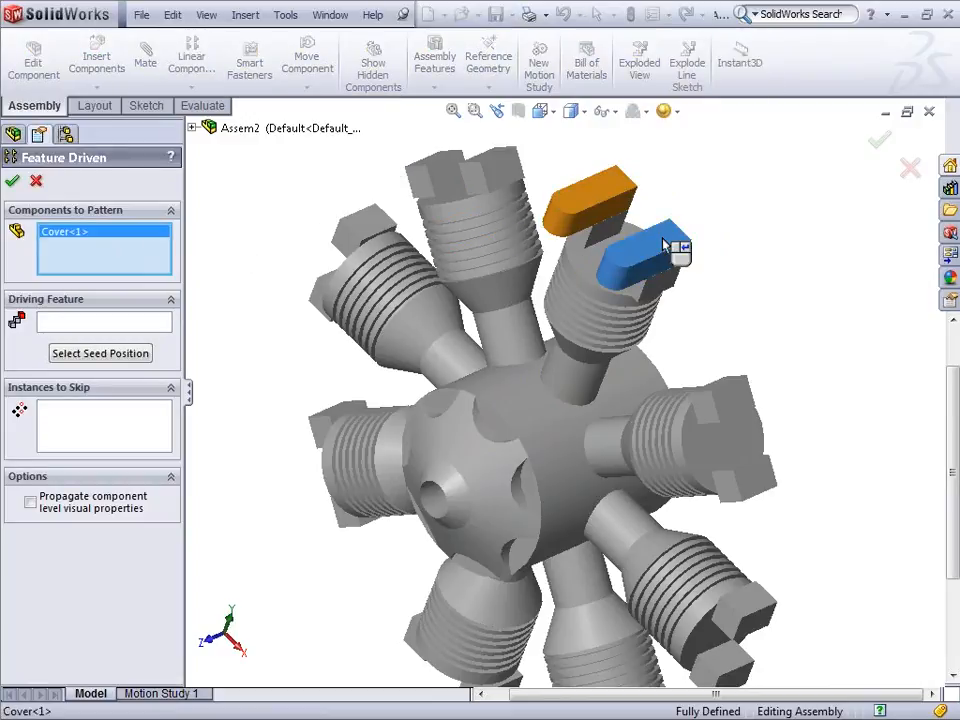
left_click(606, 200)
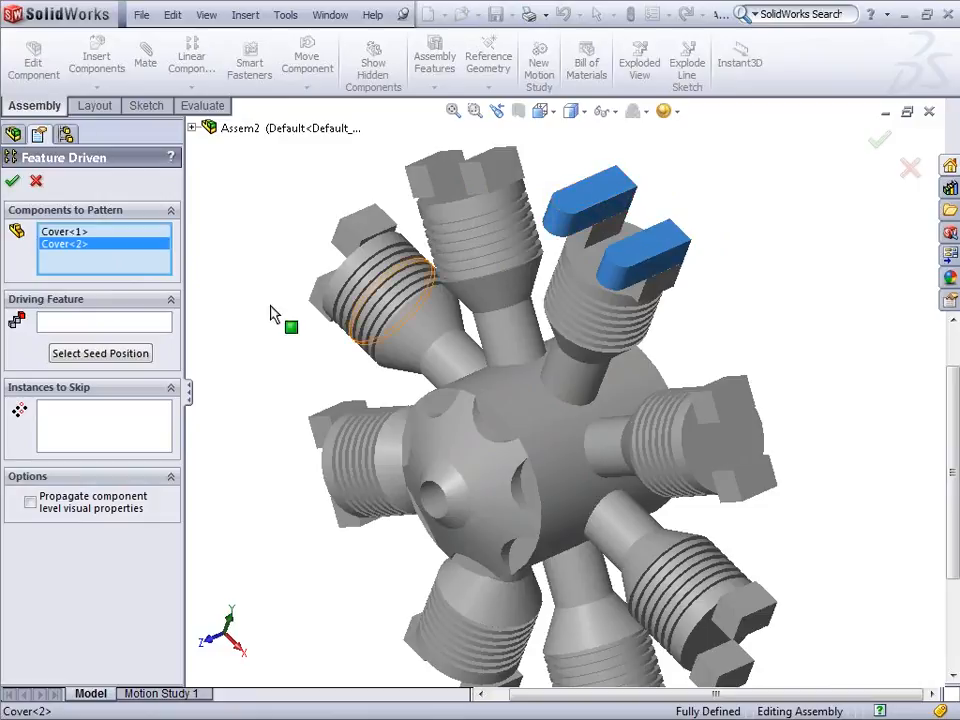
Create the cover pattern using the Motor's CirPattern2 as the driving feature, inspect it, and undo it.
left_click(62, 325)
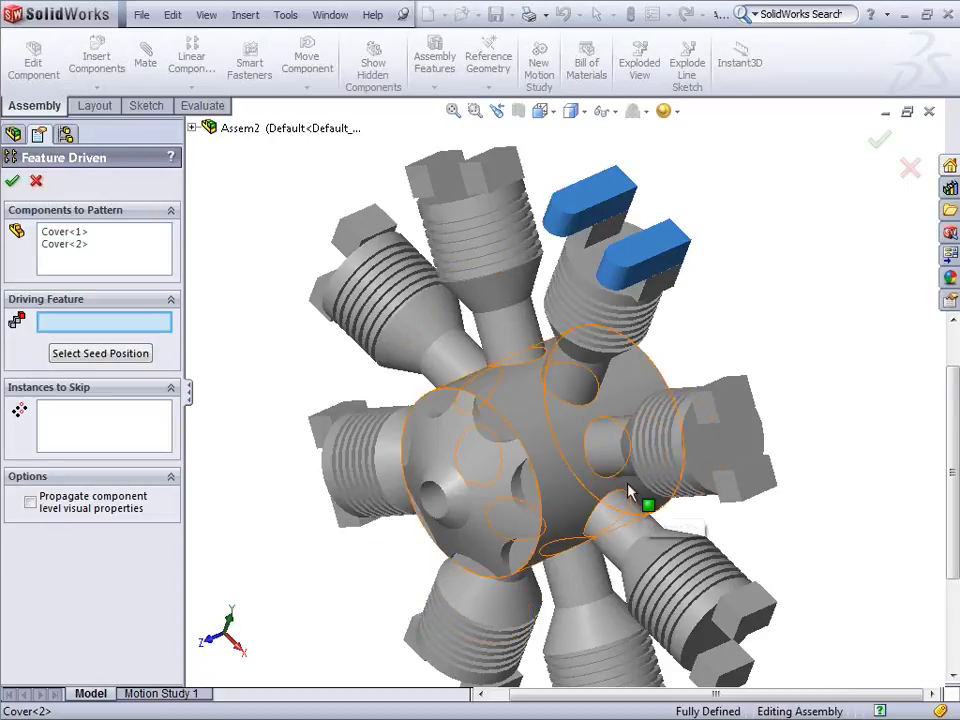
left_click(623, 451)
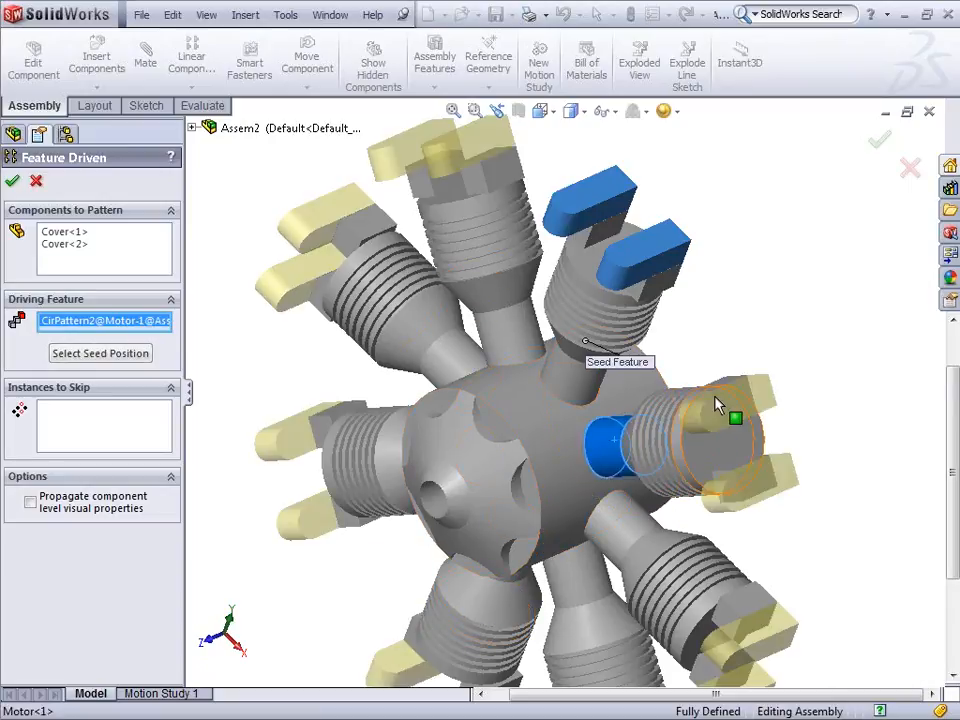
left_click(13, 182)
middle_click_drag(297, 381, 319, 362)
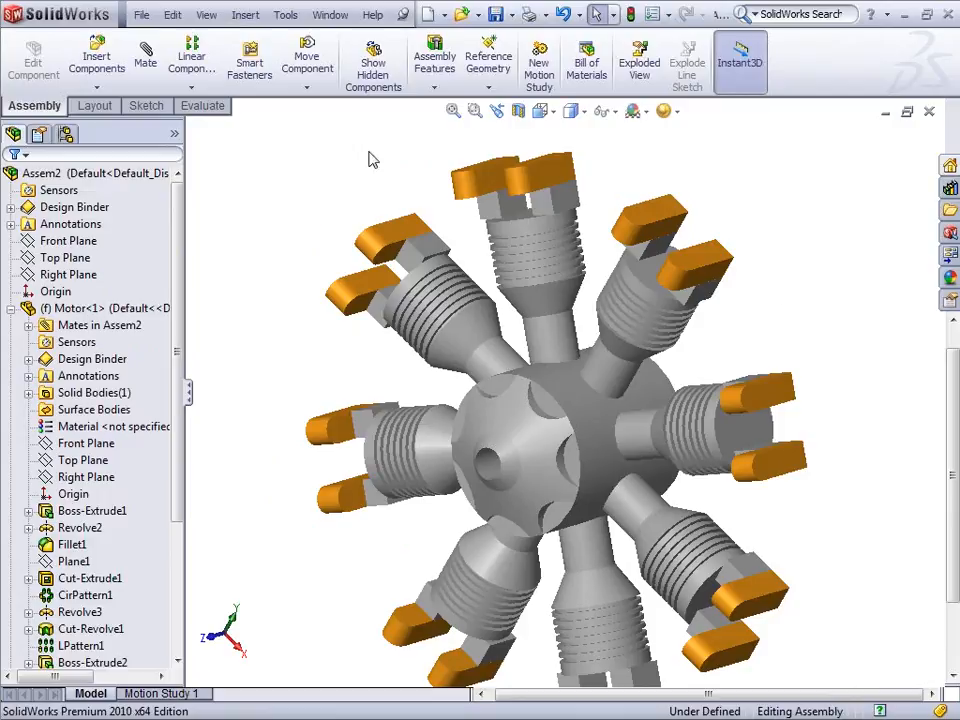
left_click(563, 14)
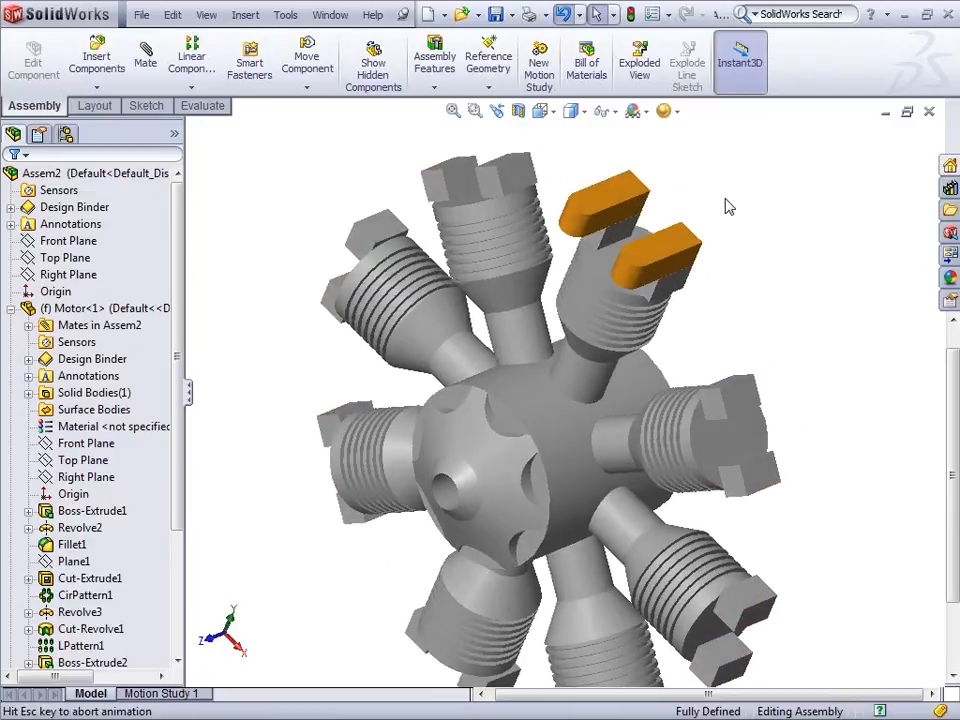
Create a Feature Driven Component Pattern of Cover<1> and Cover<2>, driven by the Motor's CirPattern2.
left_click(197, 92)
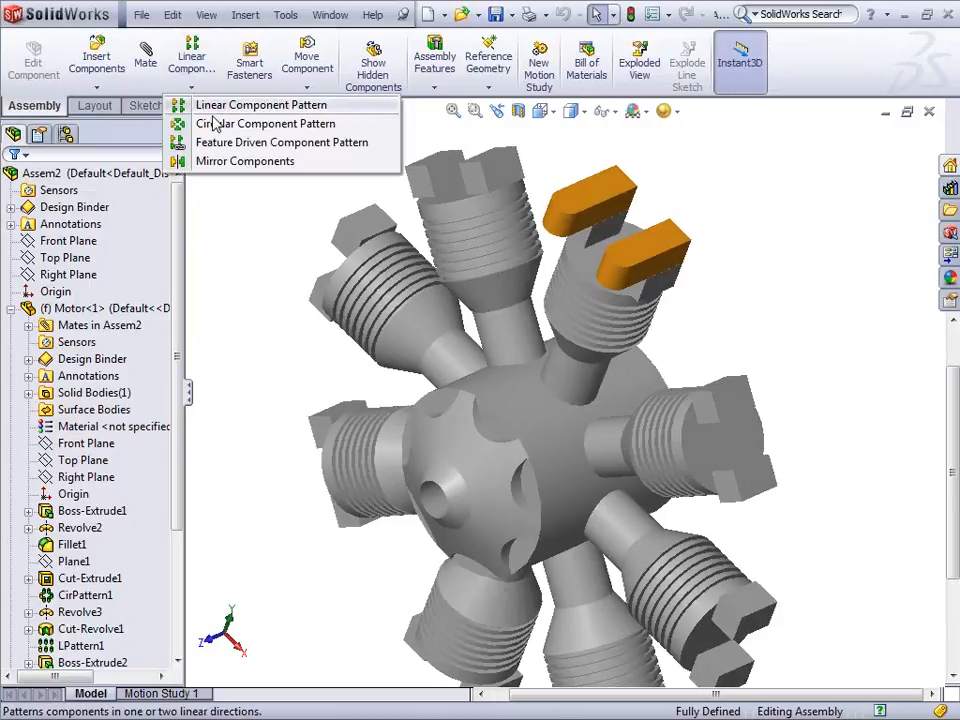
left_click(221, 143)
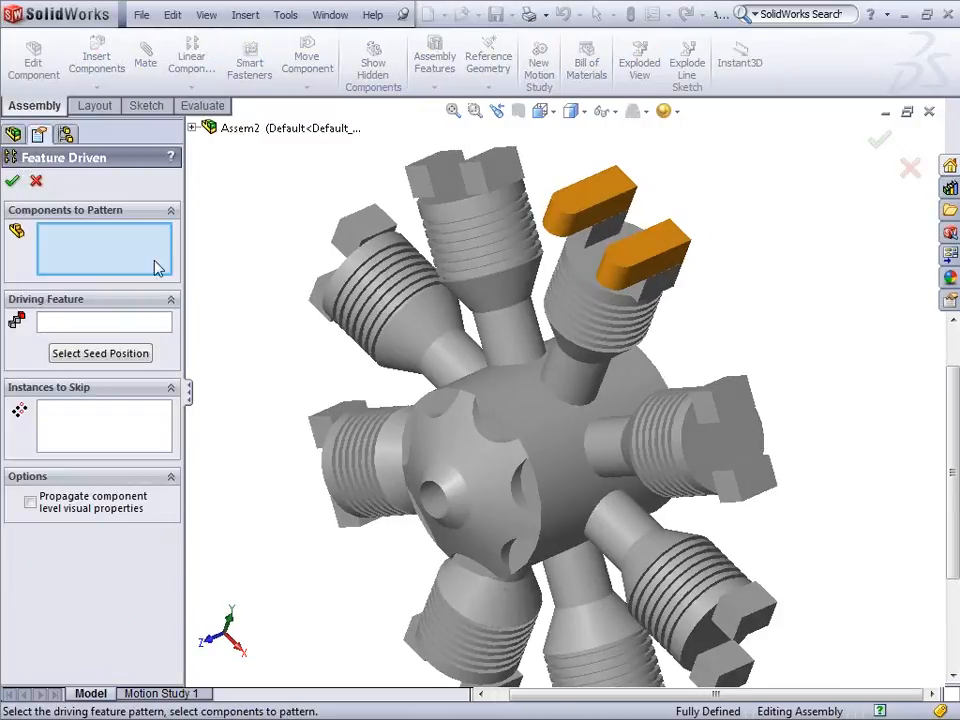
left_click(636, 247)
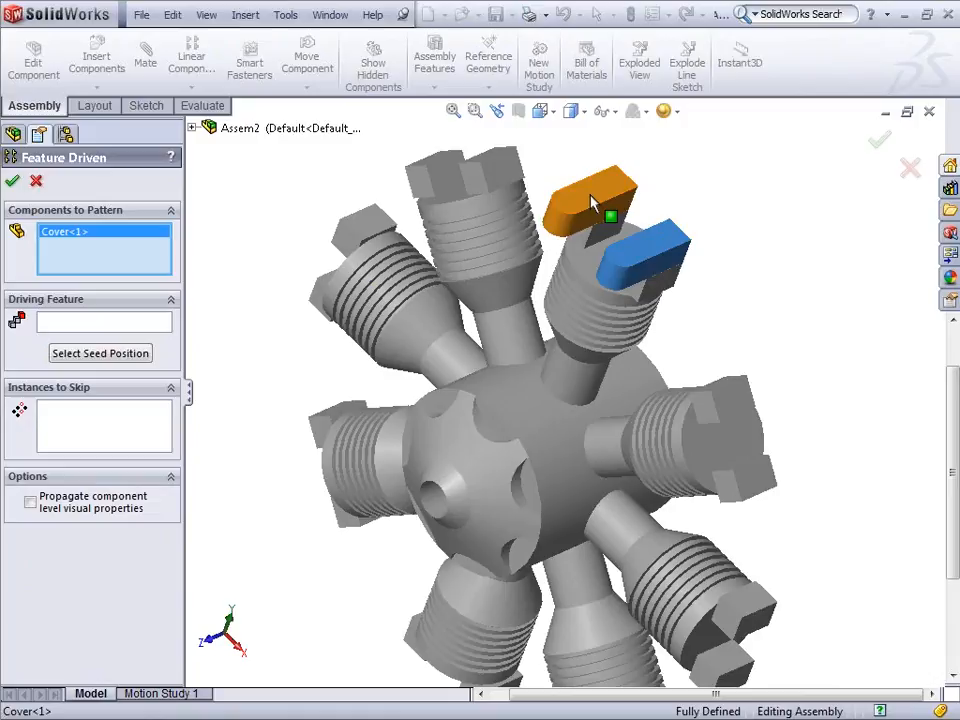
left_click(590, 204)
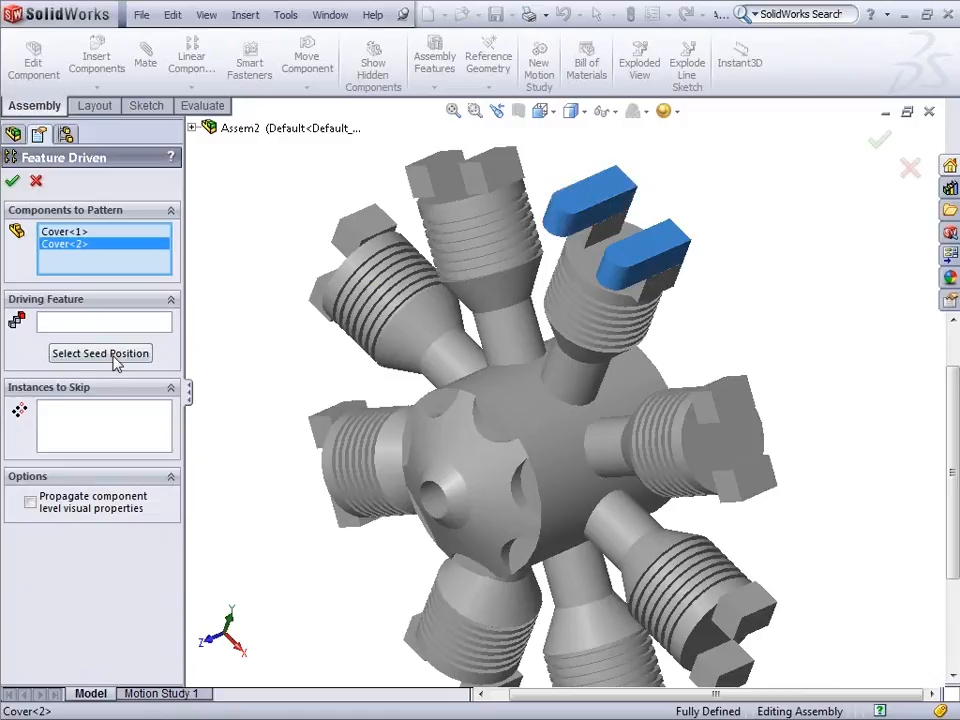
left_click(94, 324)
left_click(192, 129)
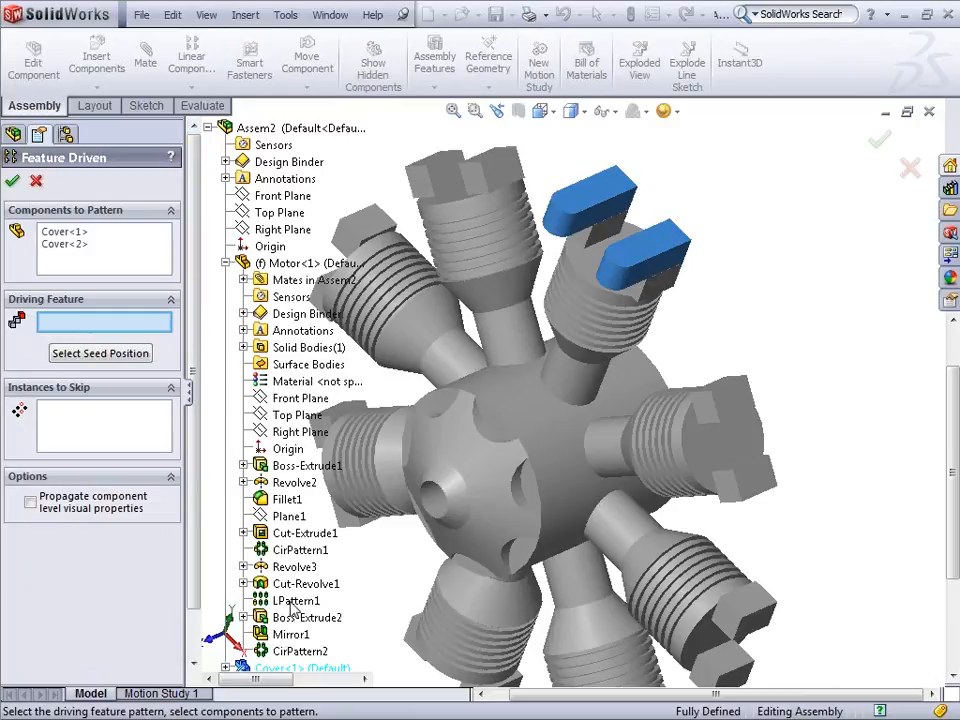
left_click(612, 452)
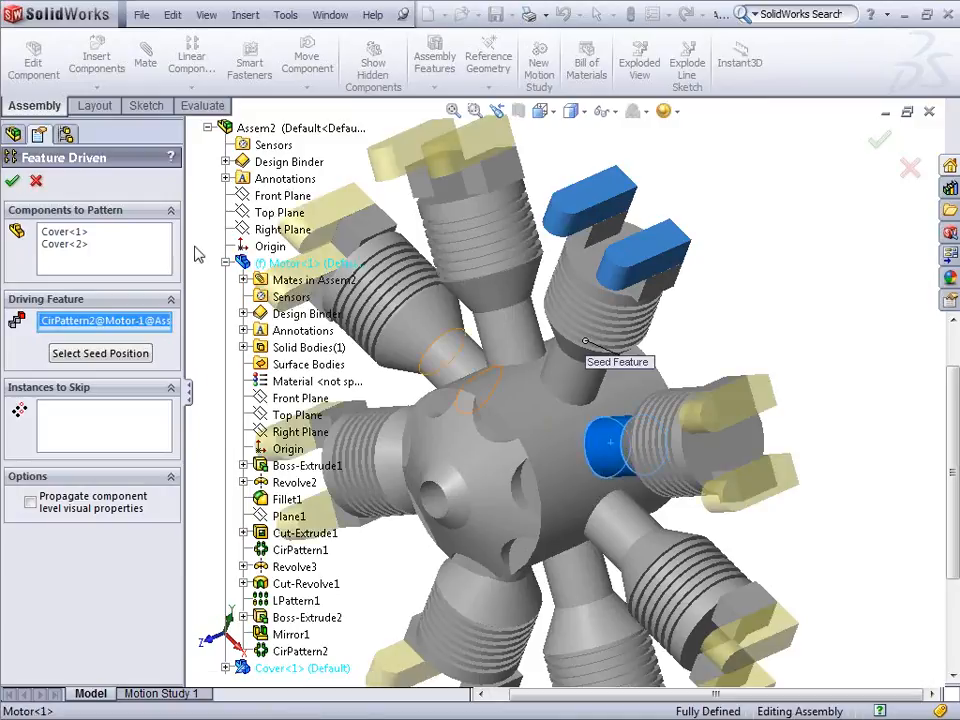
left_click(12, 180)
Inspect the covers patterned around the motor, switch to the presentation, and advance to the Modifying Assembly Structure slide.
scroll(731, 274, "up", 1)
middle_click_drag(731, 274, 720, 266)
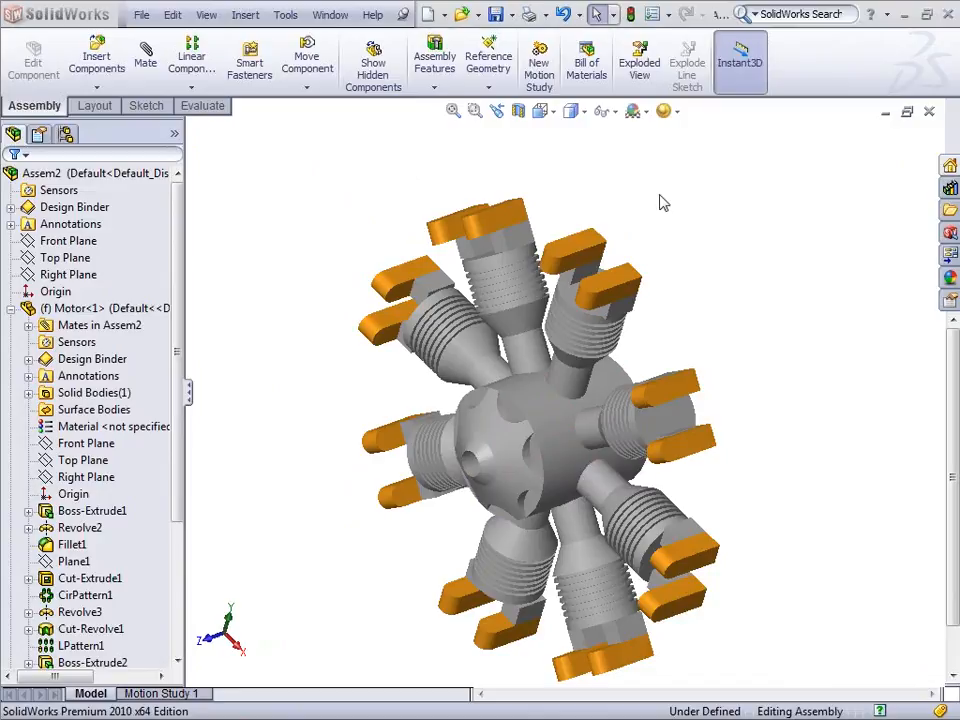
middle_click_drag(311, 229, 375, 361)
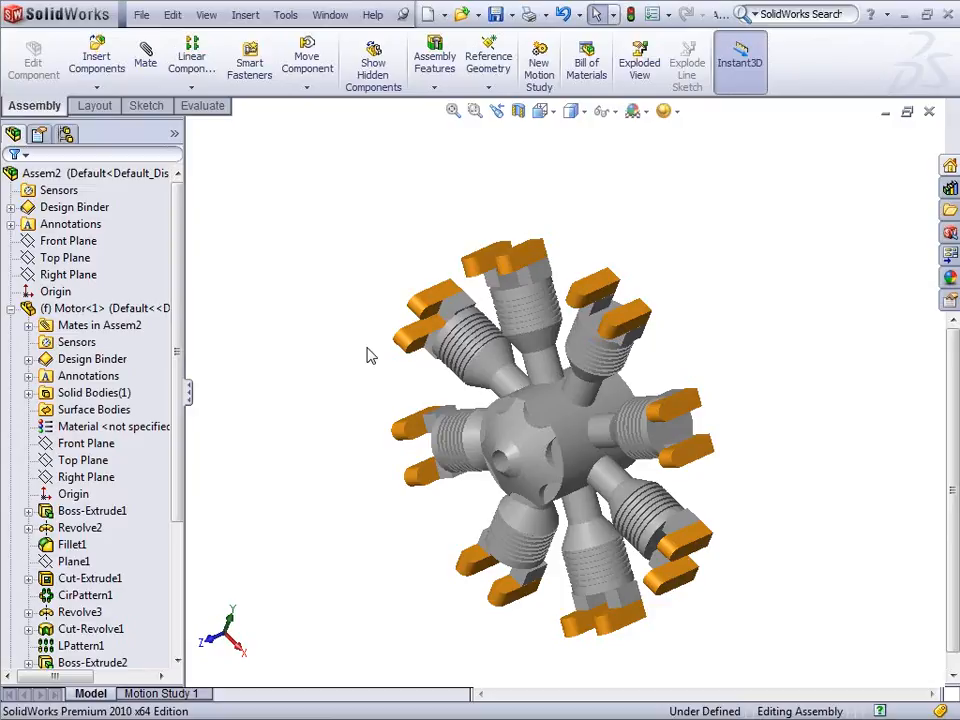
key("alt+Tab")
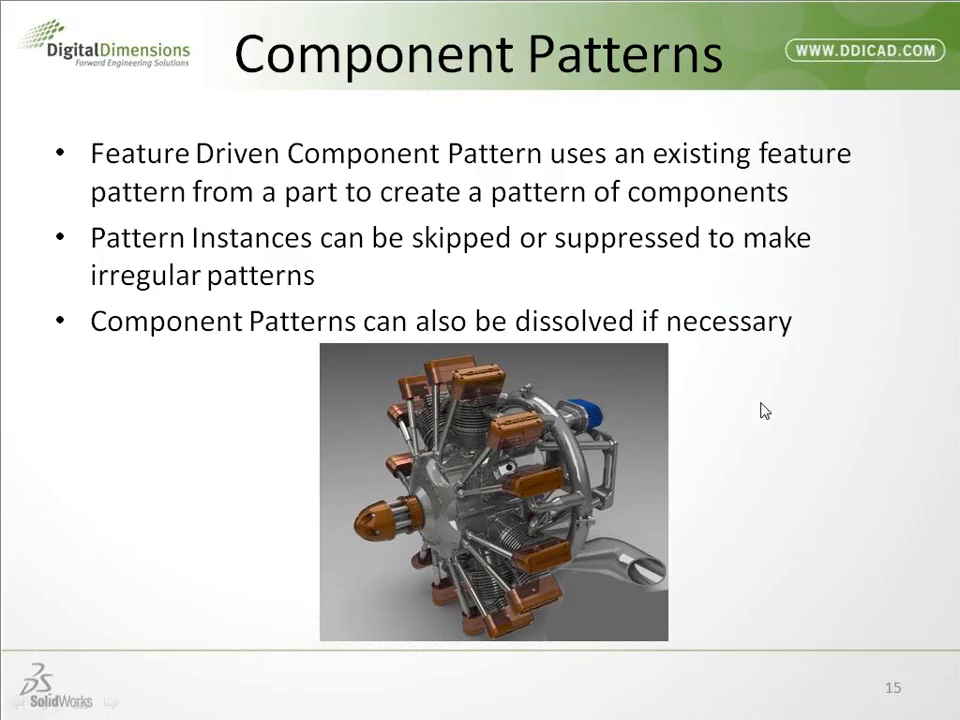
left_click(763, 410)
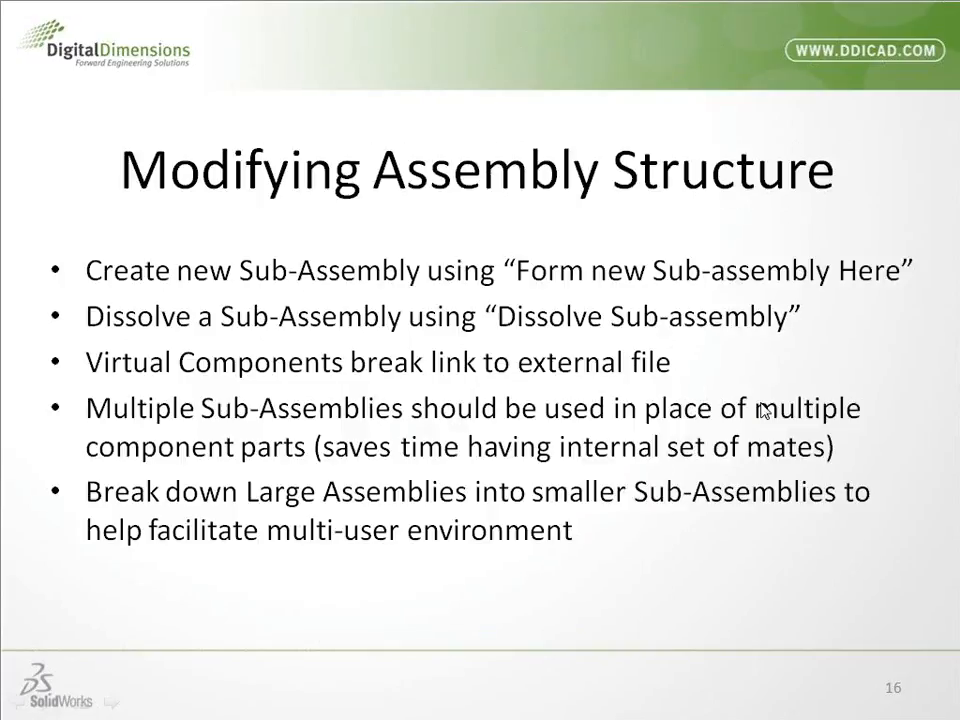
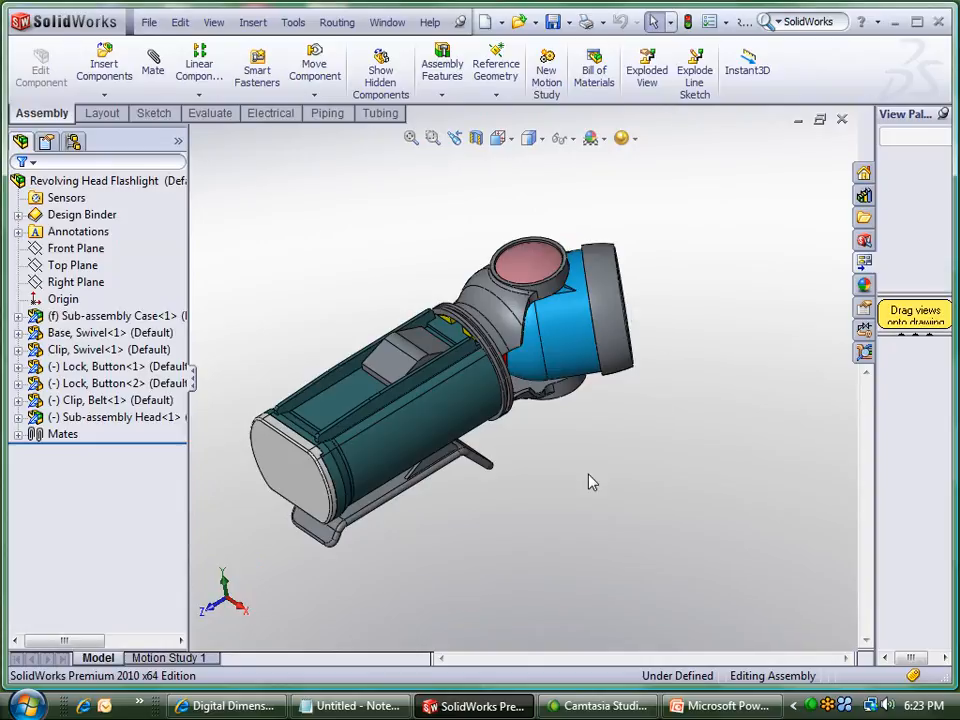
Make the flashlight's Case, Battery component transparent and examine the batteries inside and the reflector in the head.
right_click(441, 412)
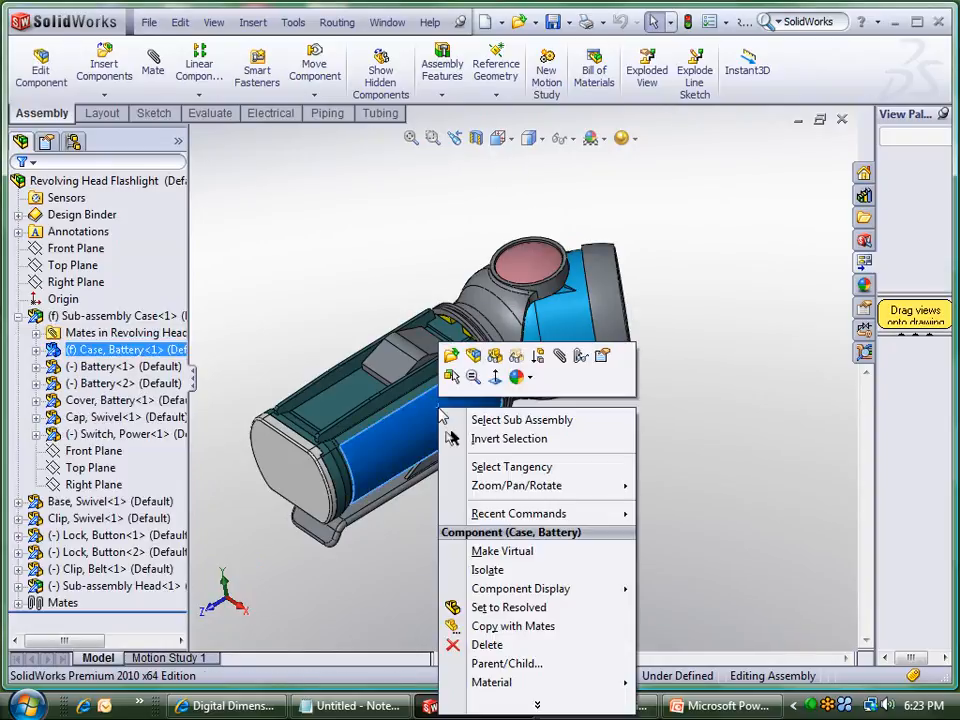
left_click(516, 356)
middle_click_drag(521, 476, 403, 532)
scroll(553, 349, "down", 6)
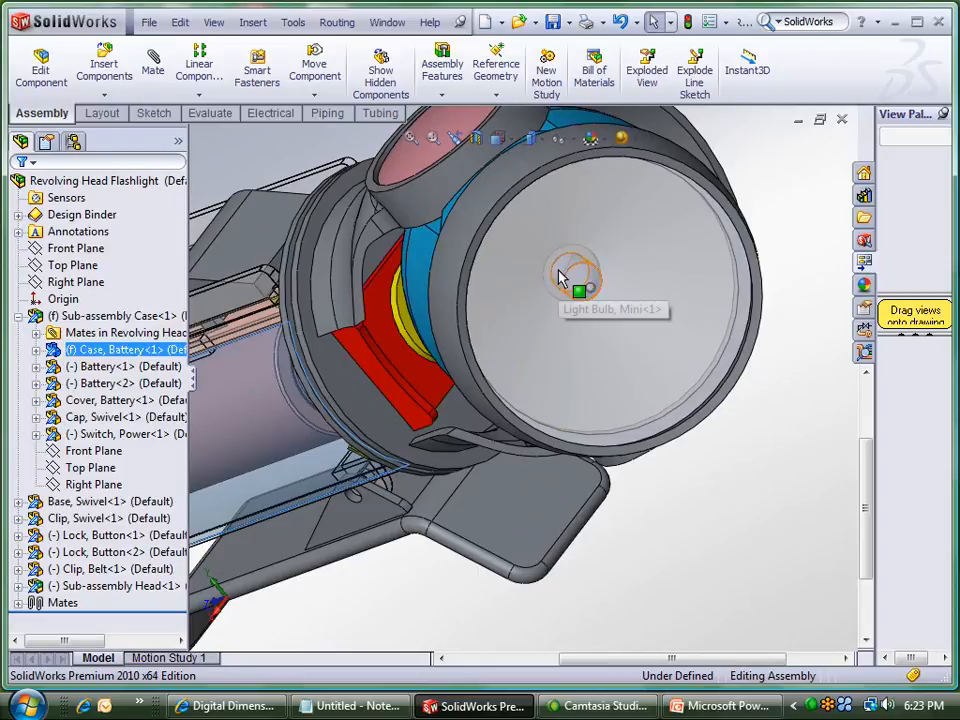
scroll(690, 275, "up", 2)
scroll(605, 260, "up", 2)
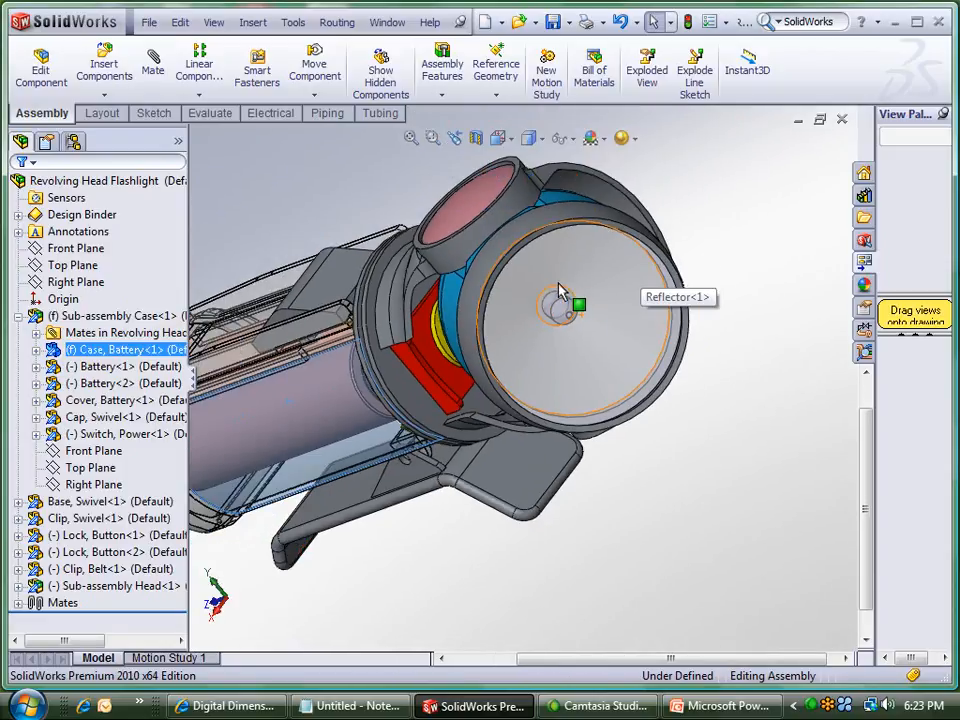
scroll(583, 357, "up", 3)
middle_click_drag(583, 357, 630, 518)
Turn off the transparency of the Case, Battery component.
right_click(479, 432)
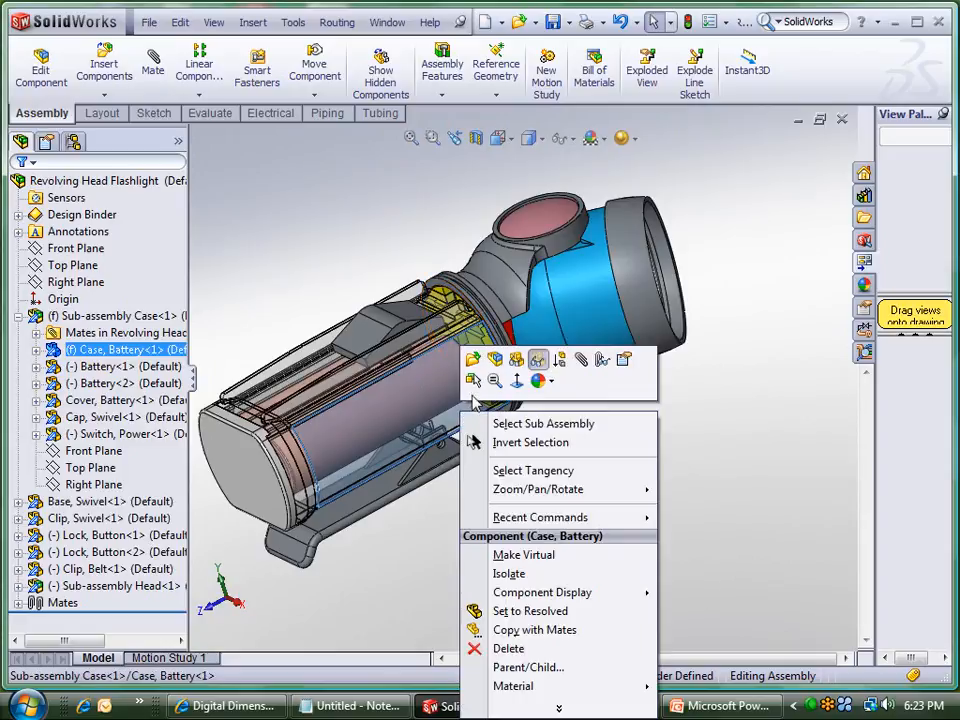
left_click(538, 359)
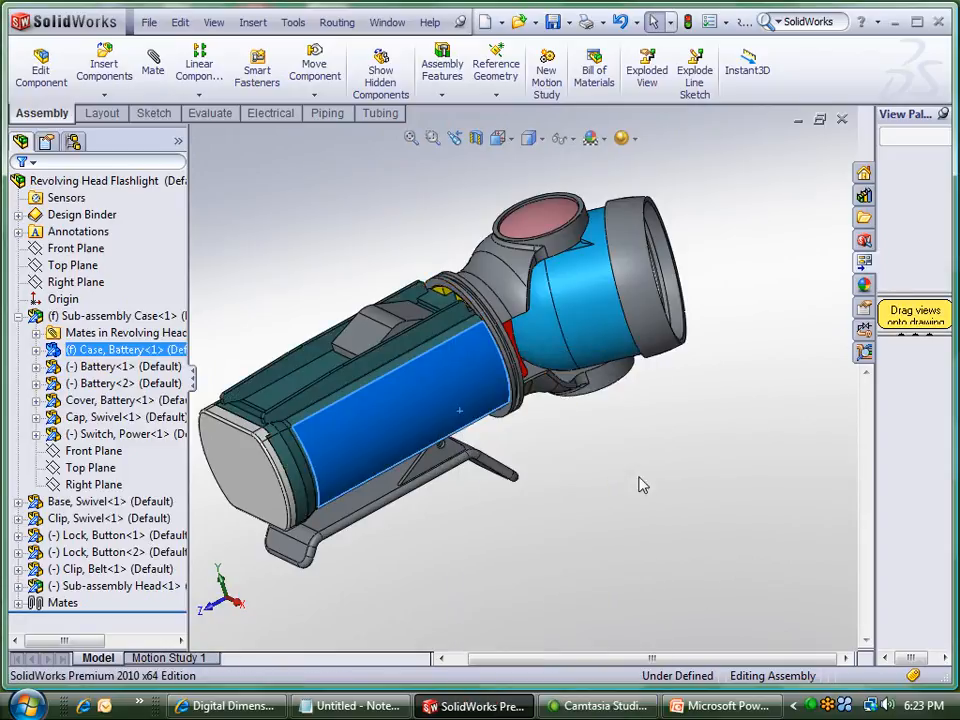
middle_click_drag(655, 485, 620, 492)
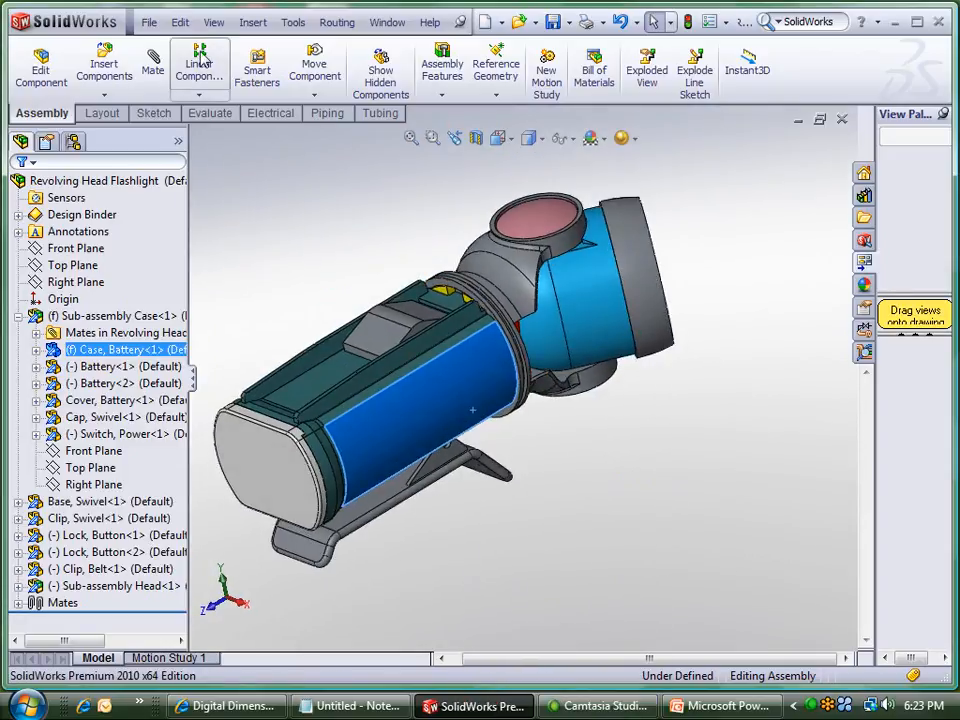
In the Drawings system options, keep Automatically hide components on view creation enabled and turn off Show contents while dragging drawing view.
left_click(293, 25)
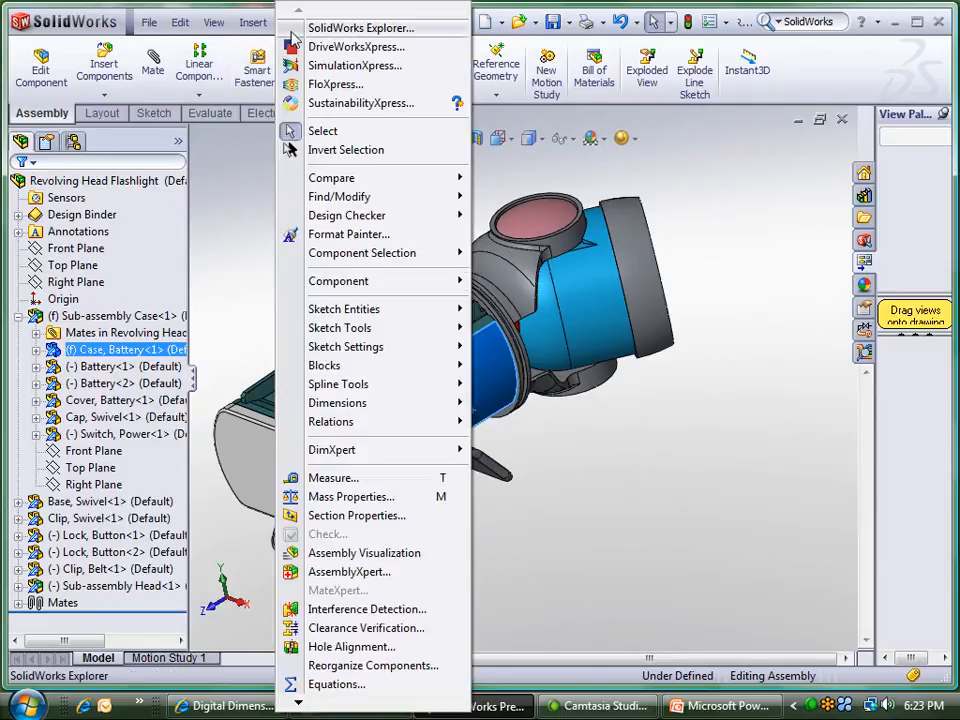
mouse_move(300, 707)
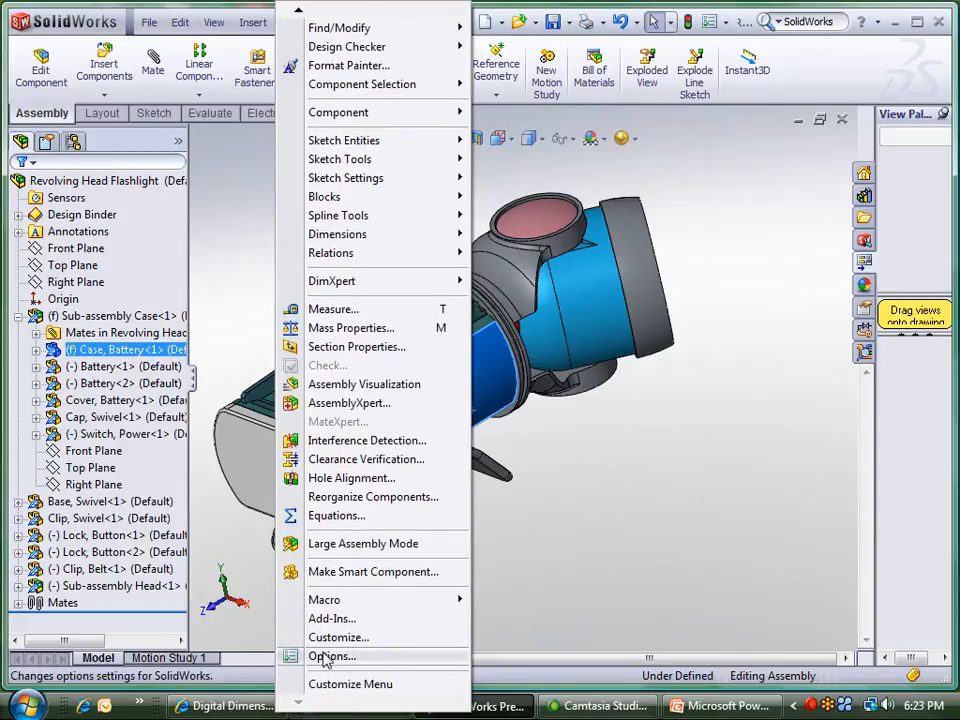
left_click(322, 656)
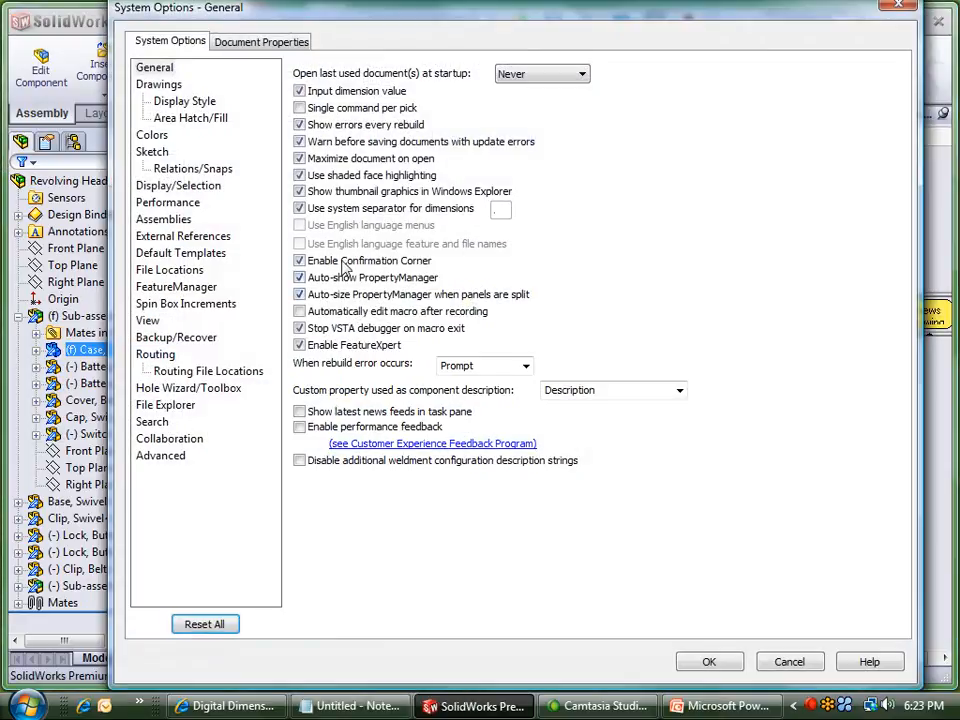
left_click(158, 84)
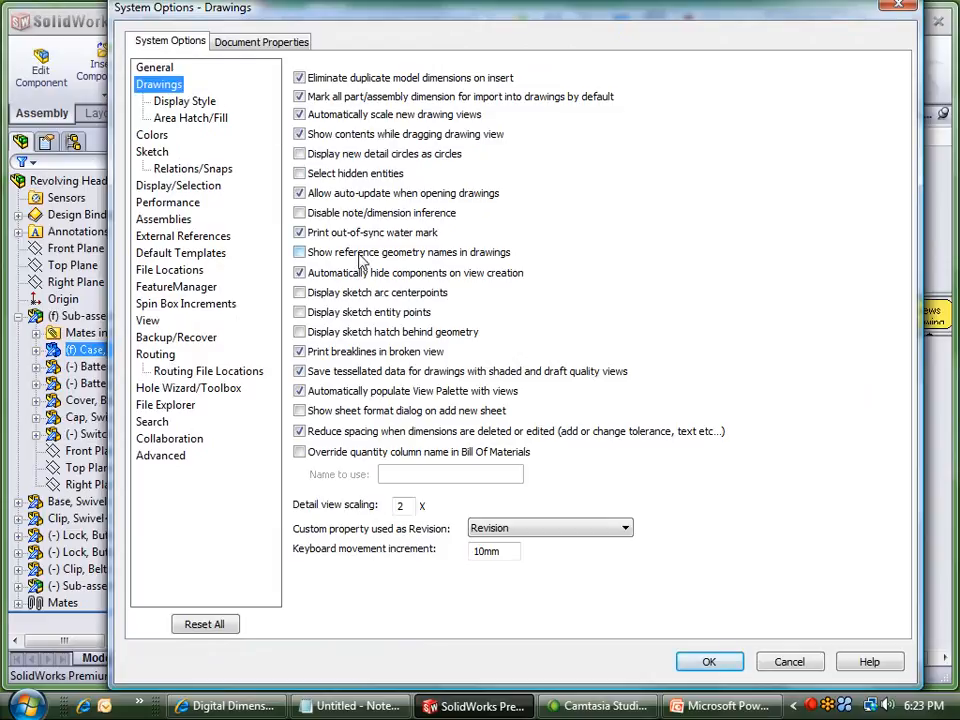
left_click(299, 272)
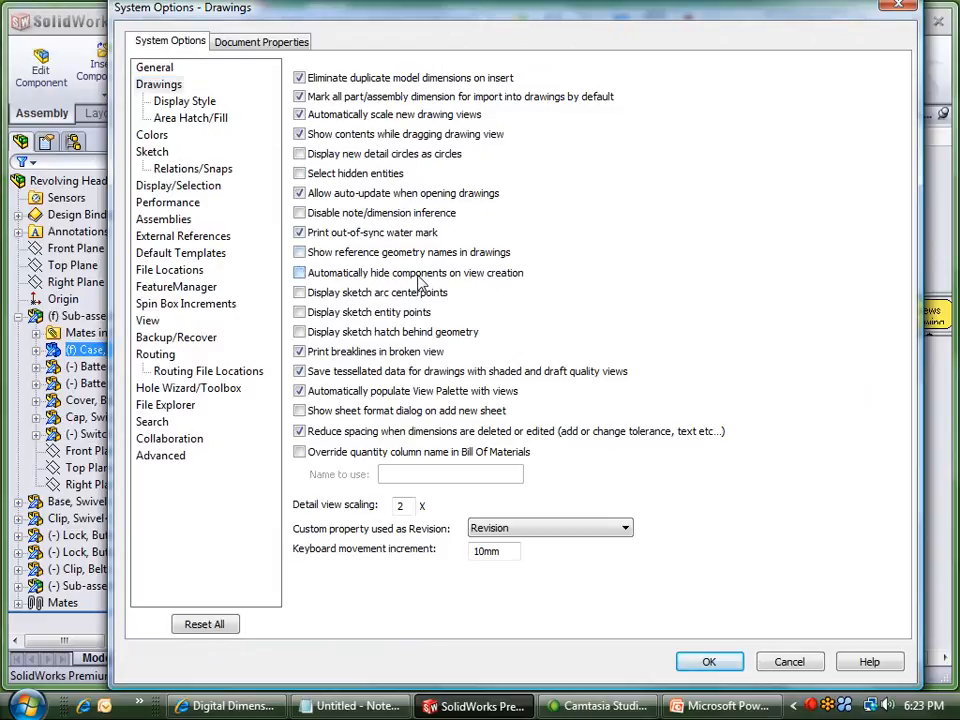
left_click(299, 273)
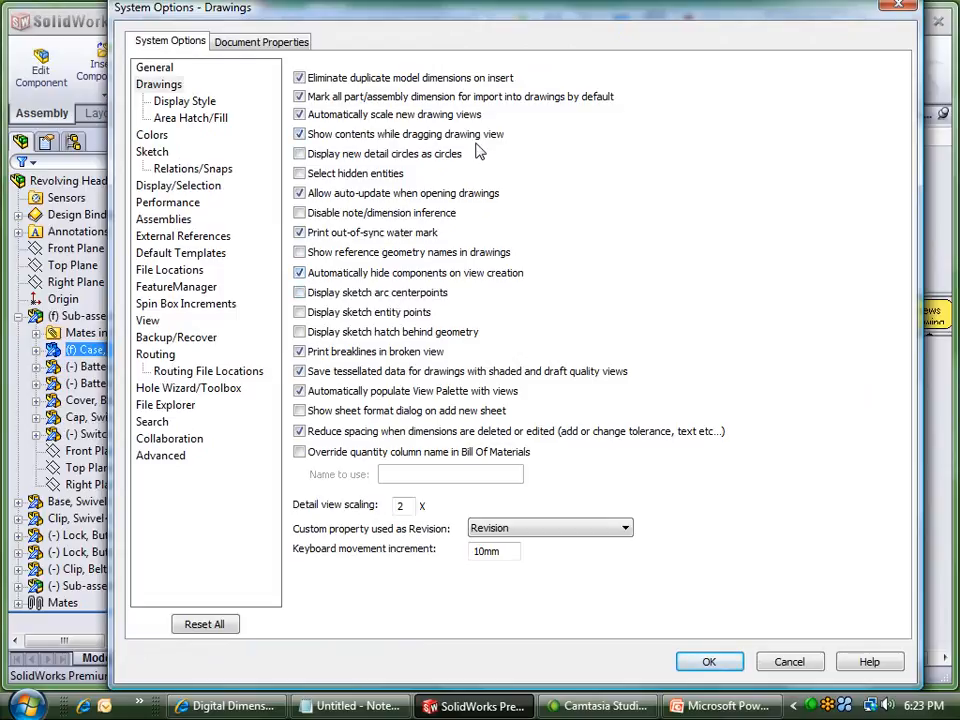
left_click(299, 134)
left_click(716, 668)
Make a drawing from the Revolving Head Flashlight assembly using the B_Size_ANSI_MM template.
left_click(148, 21)
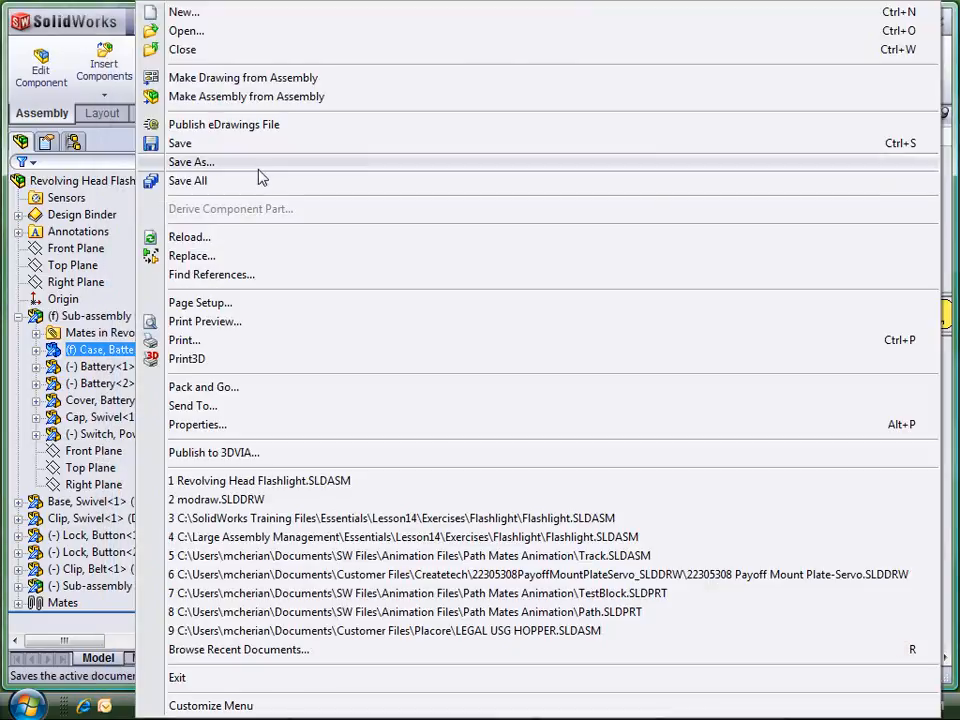
left_click(228, 79)
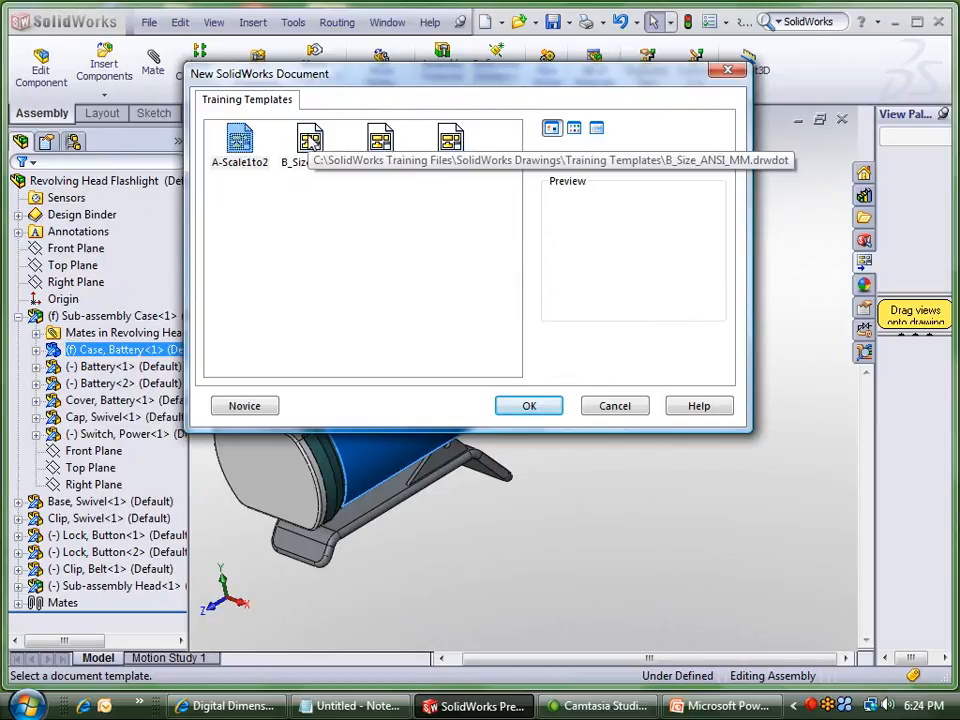
left_click(310, 143)
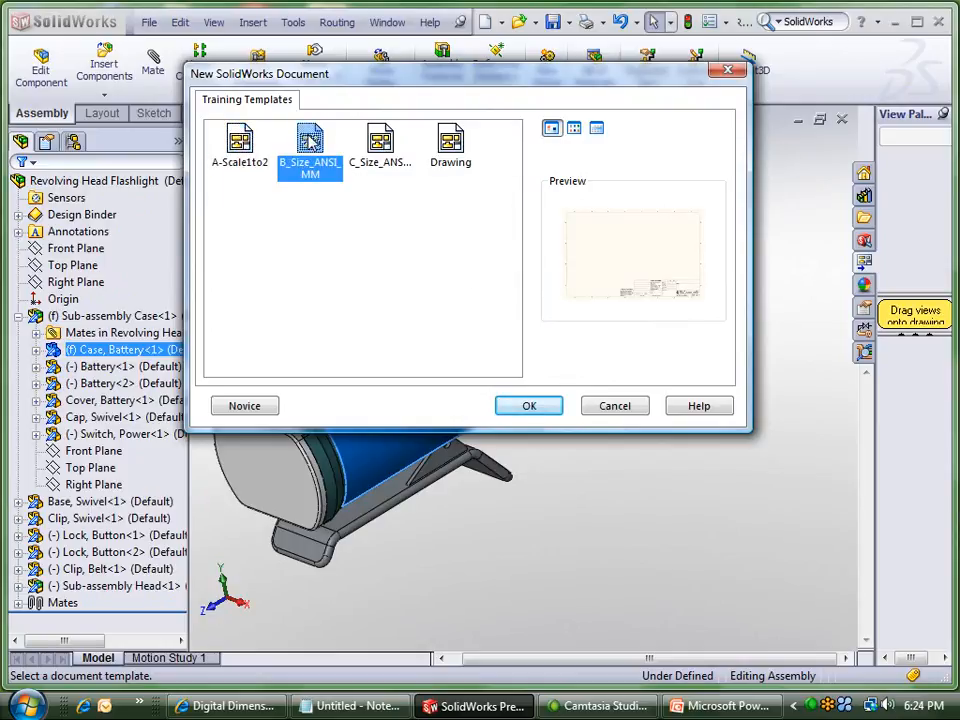
left_click(529, 405)
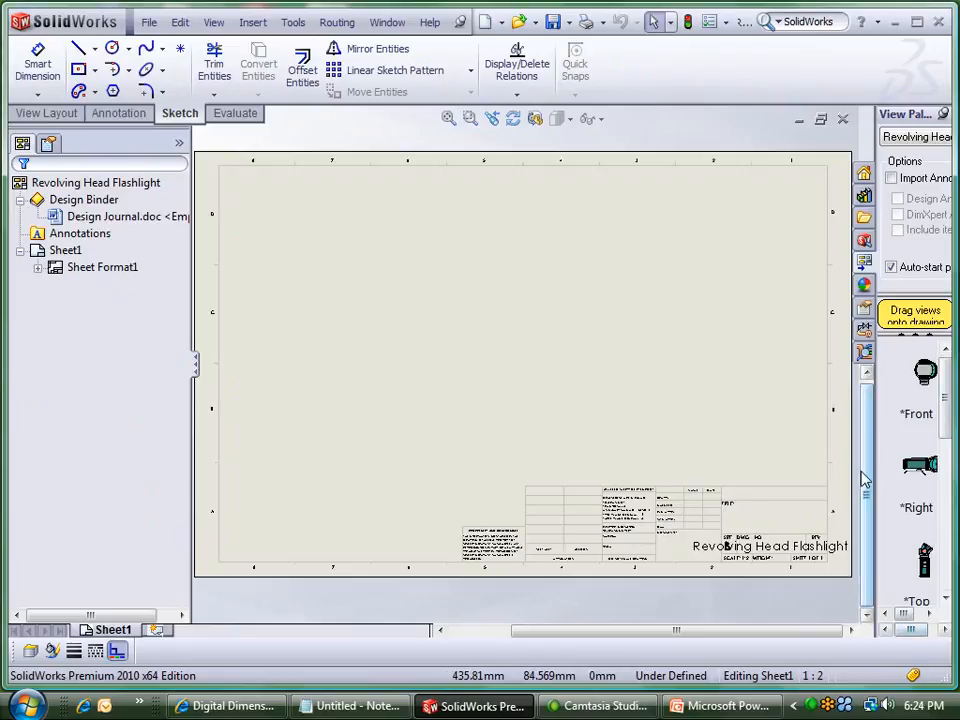
Place the flashlight's Front view on the sheet with projected top, right and isometric views around it.
left_click_drag(876, 470, 746, 469)
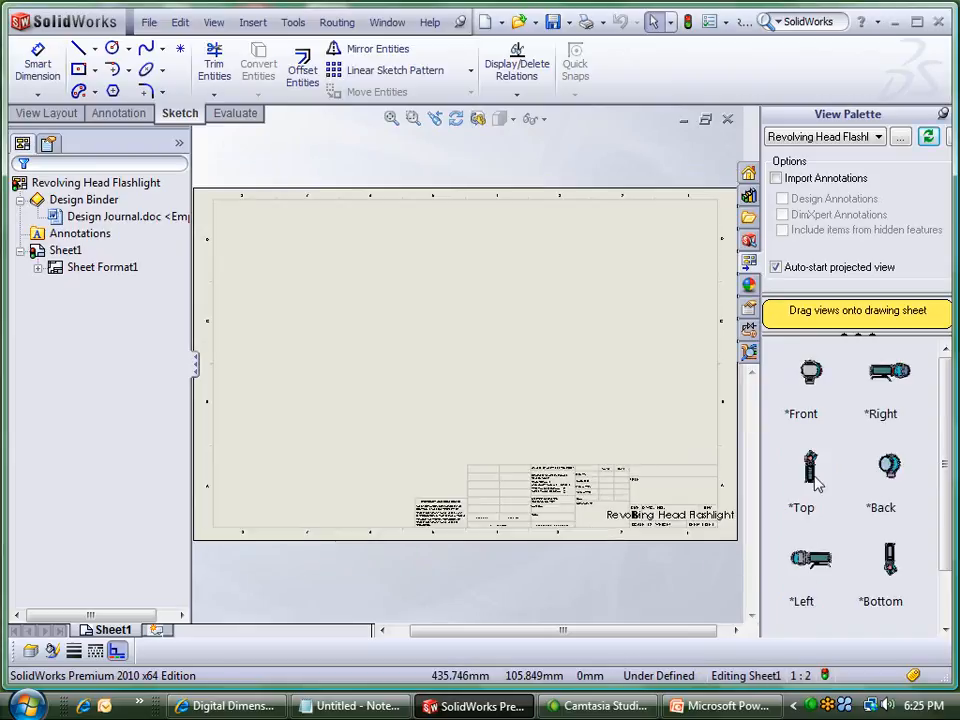
mouse_move(948, 500)
left_mouse_down()
mouse_move(948, 598)
mouse_move(955, 498)
left_mouse_up()
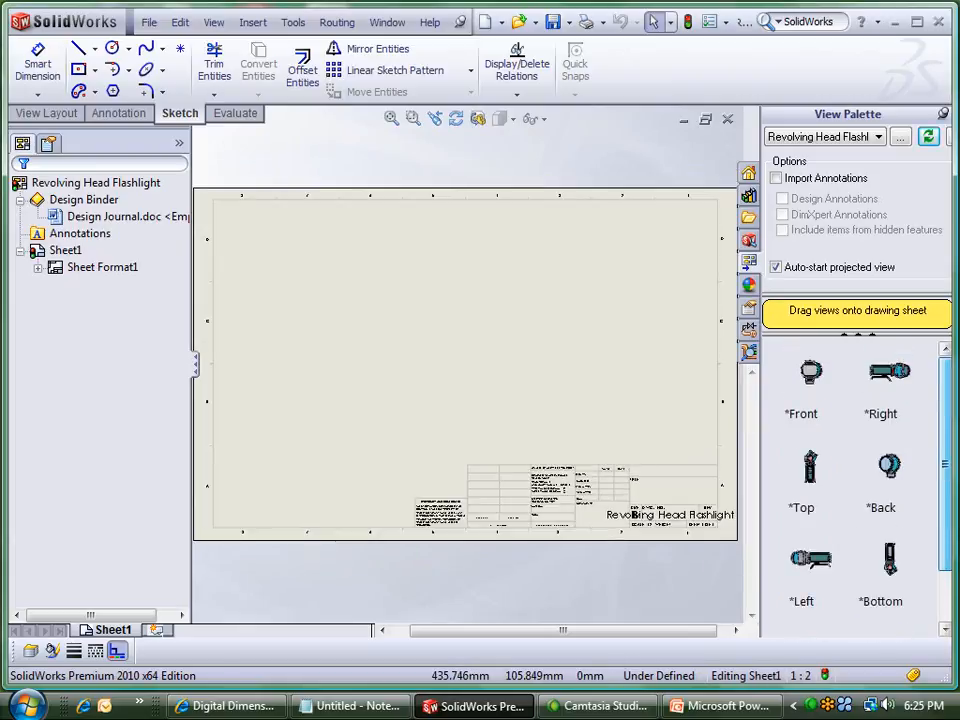
mouse_move(810, 372)
left_mouse_down()
mouse_move(347, 414)
mouse_move(366, 414)
left_mouse_up()
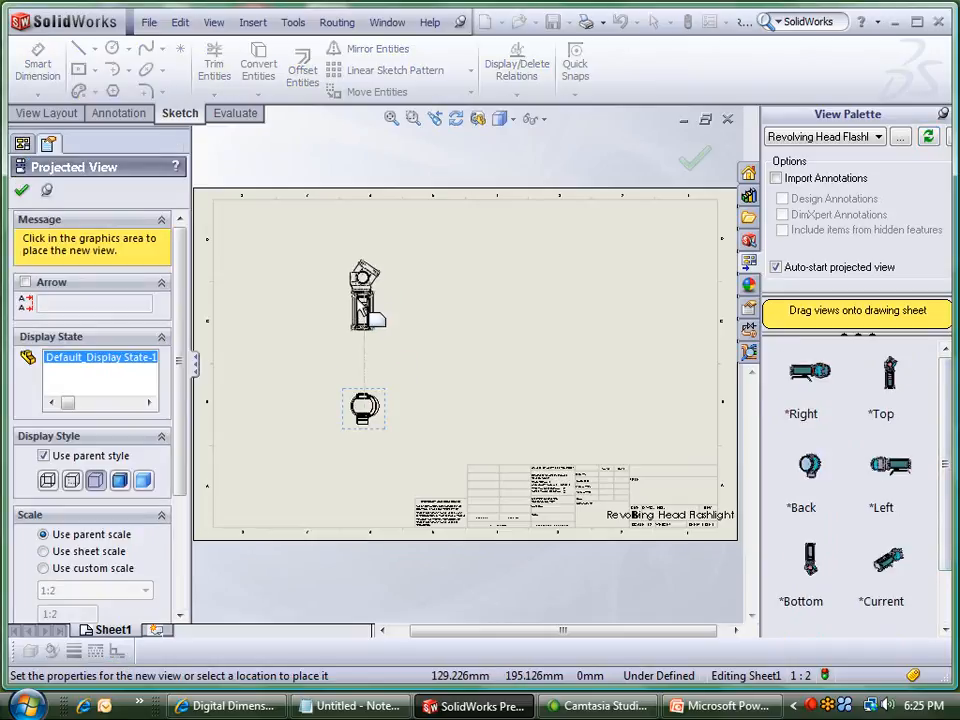
left_click(363, 316)
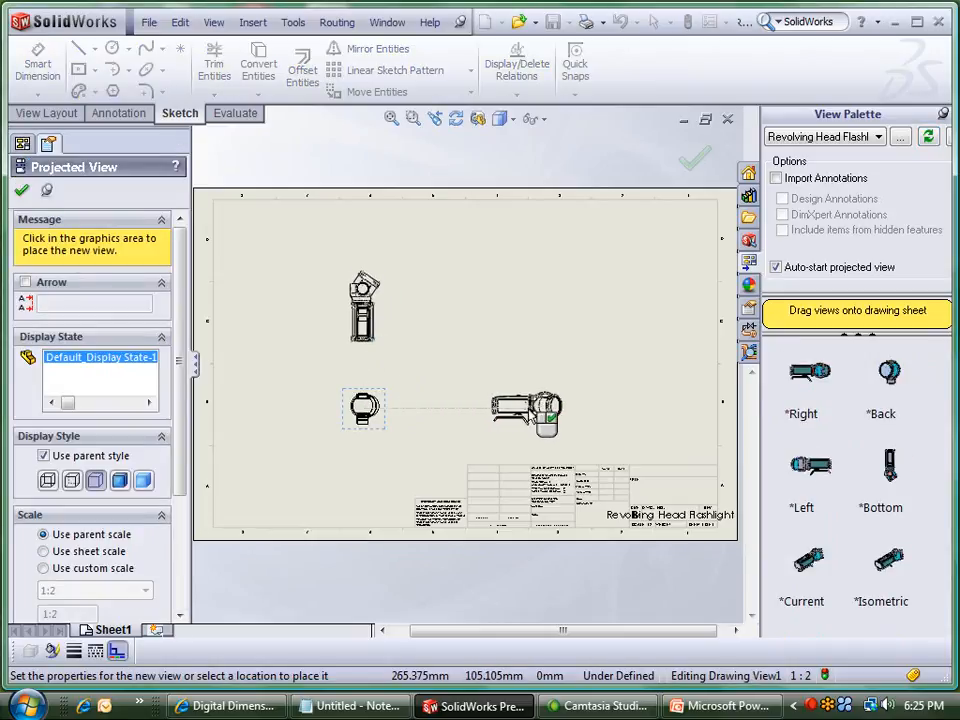
left_click(529, 390)
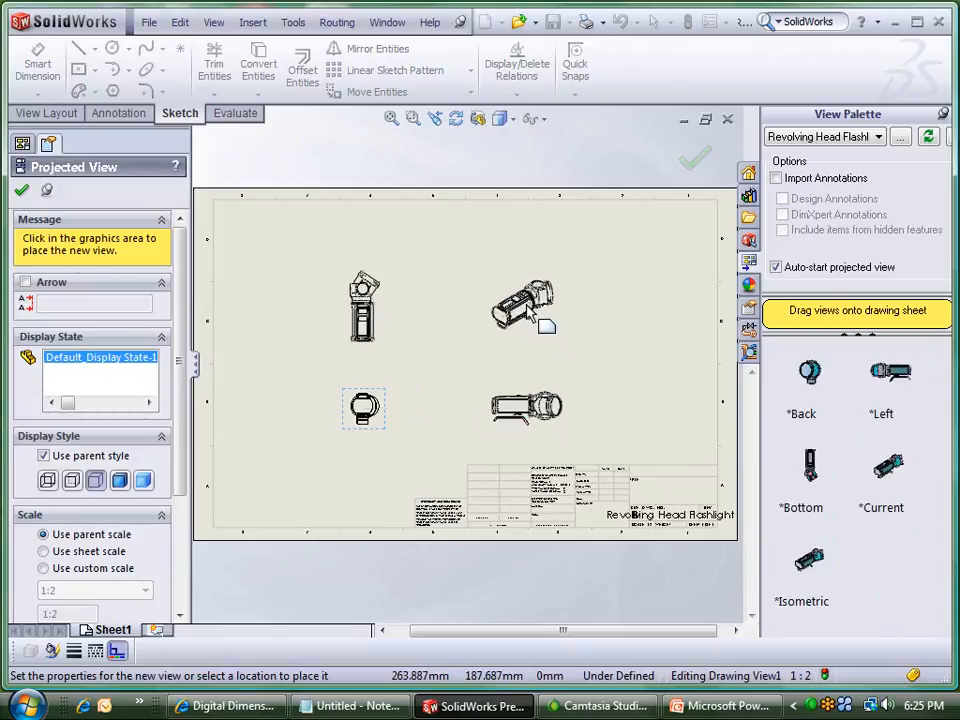
left_click(20, 188)
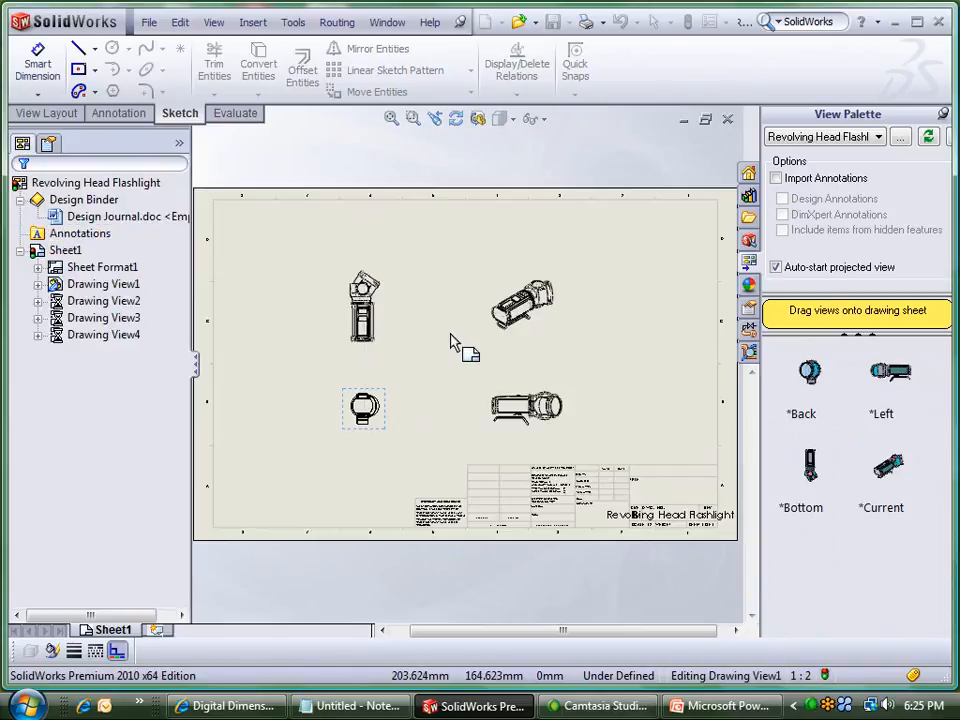
Set the scale of Sheet1 to 1:1 in the sheet properties.
left_click(443, 310)
right_click(445, 317)
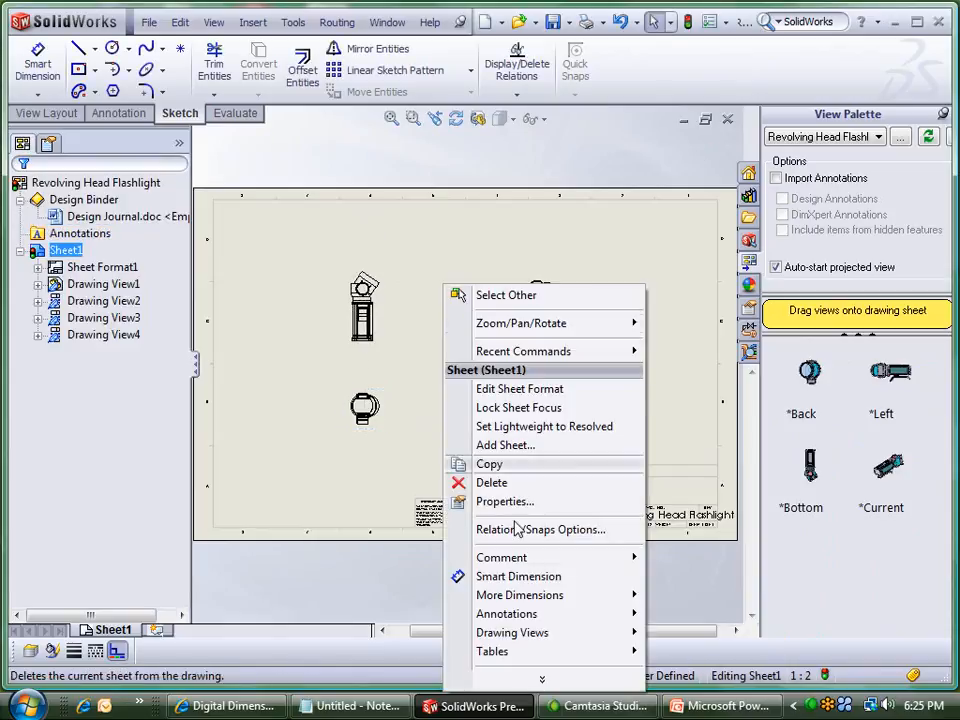
left_click(485, 502)
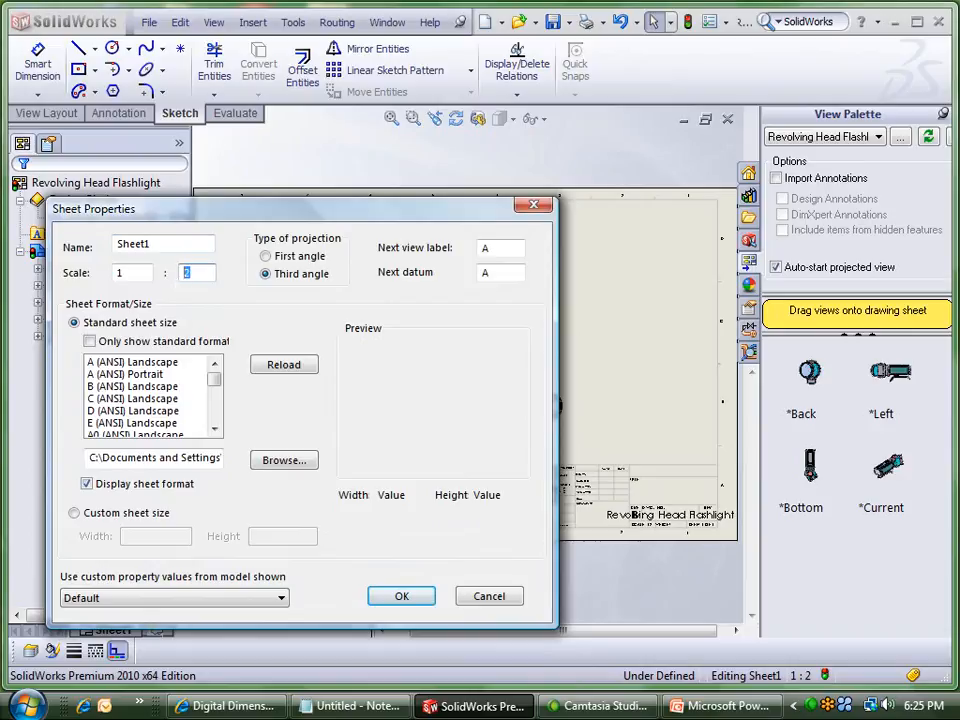
left_click(401, 597)
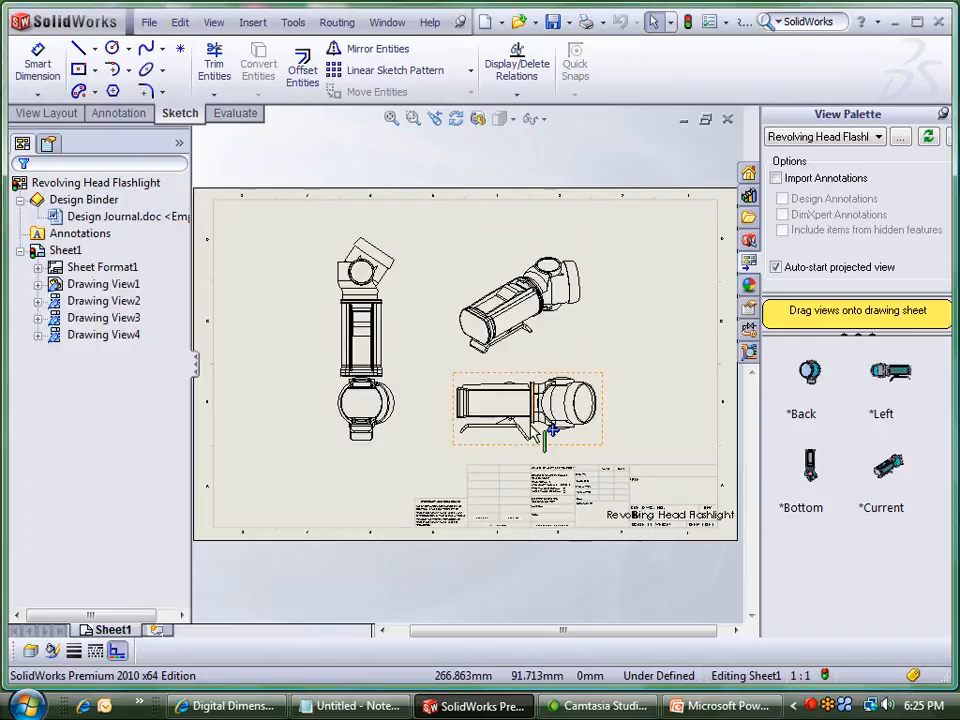
Space out the drawing views by moving the front view down, the top view up and the isometric view up and outward.
scroll(379, 307, "up", 1)
left_click_drag(337, 474, 326, 500)
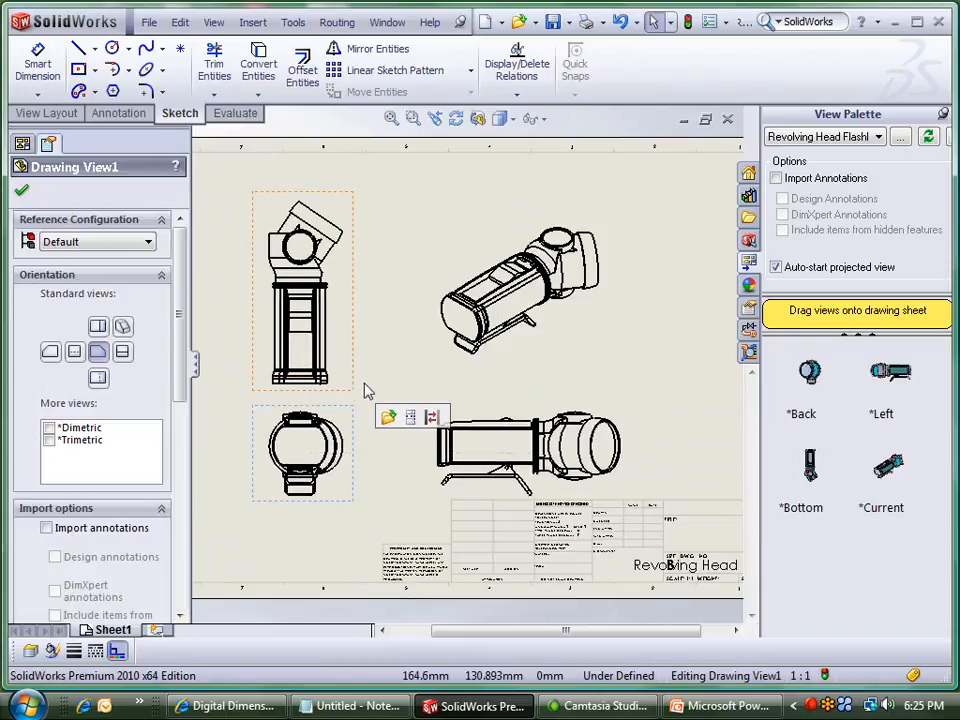
left_click_drag(342, 391, 347, 371)
left_click(431, 386)
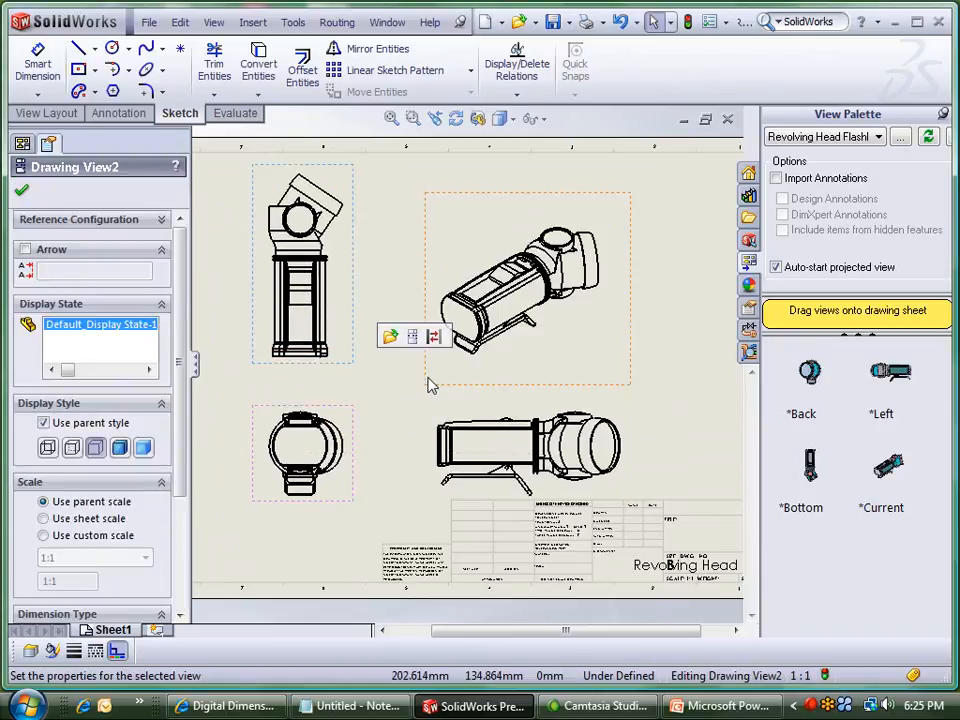
mouse_move(433, 386)
left_mouse_down()
mouse_move(455, 387)
mouse_move(463, 373)
mouse_move(452, 364)
left_mouse_up()
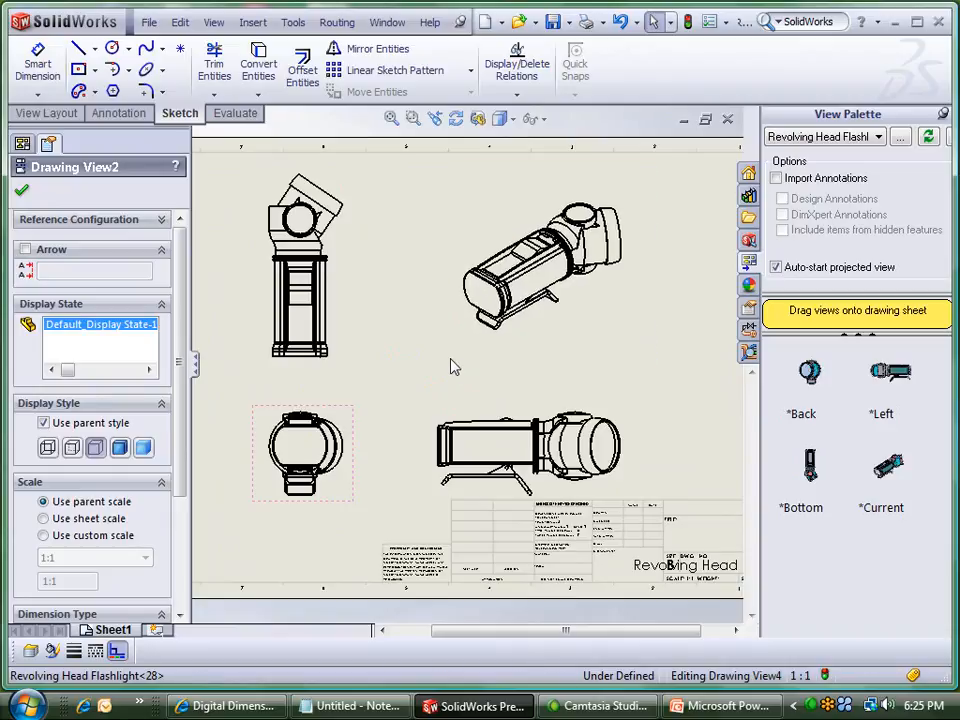
left_click(22, 143)
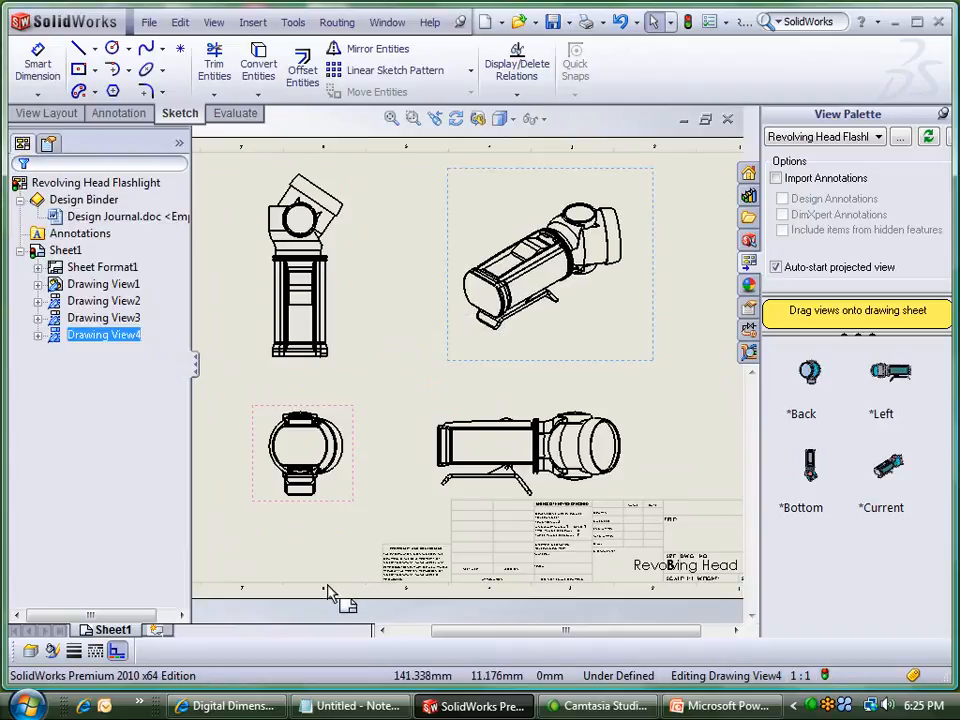
Open the front view's Drawing View Properties and review the list of components hidden in that view.
right_click(337, 501)
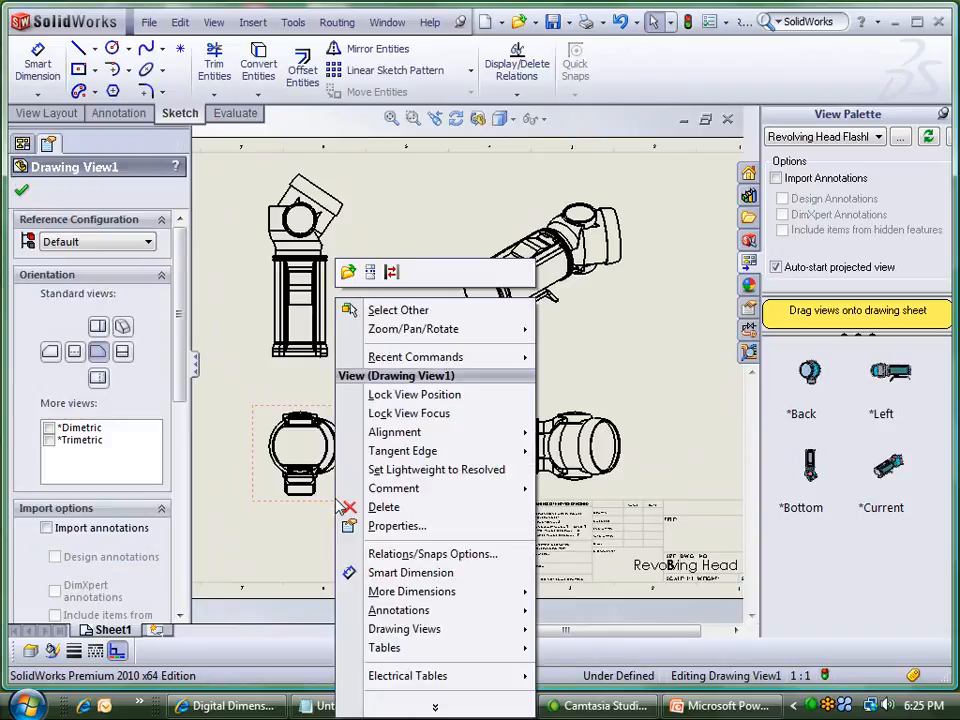
left_click(393, 528)
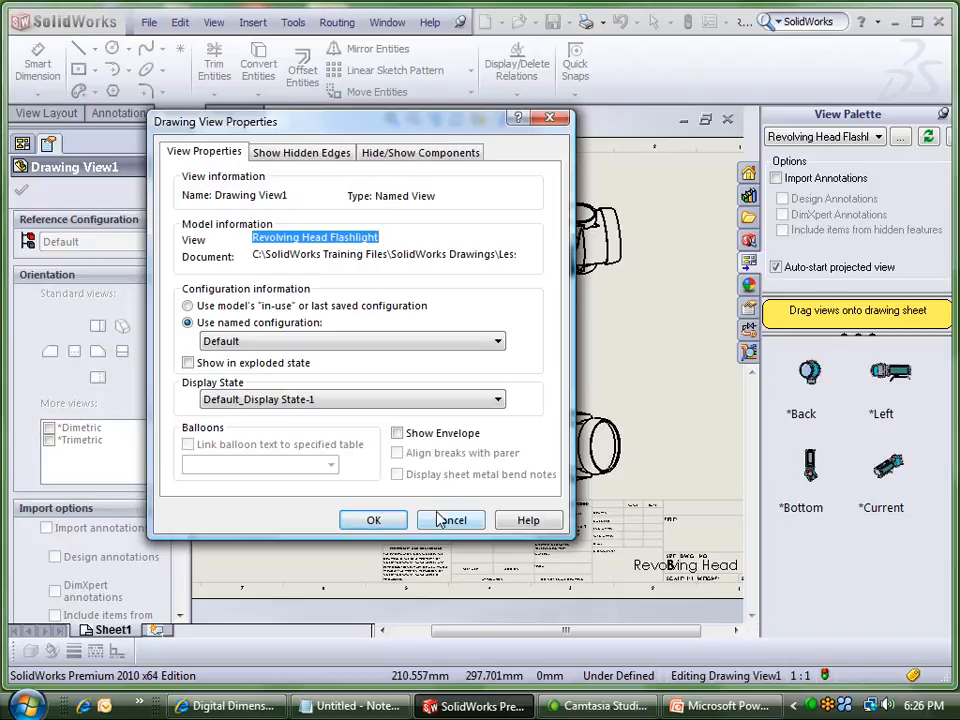
left_click(407, 154)
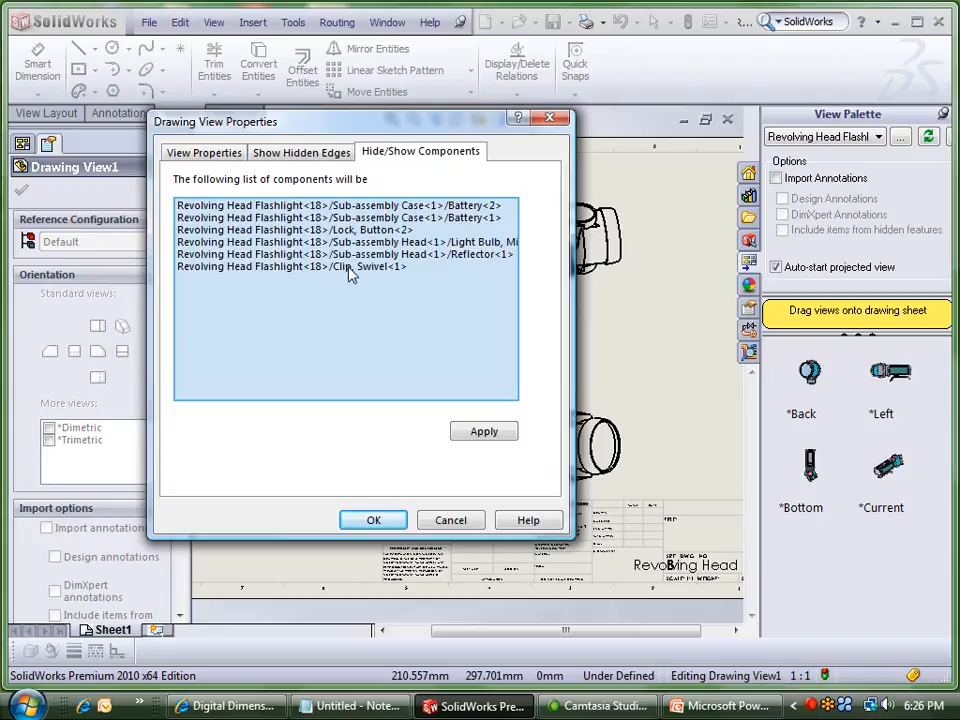
left_click(373, 520)
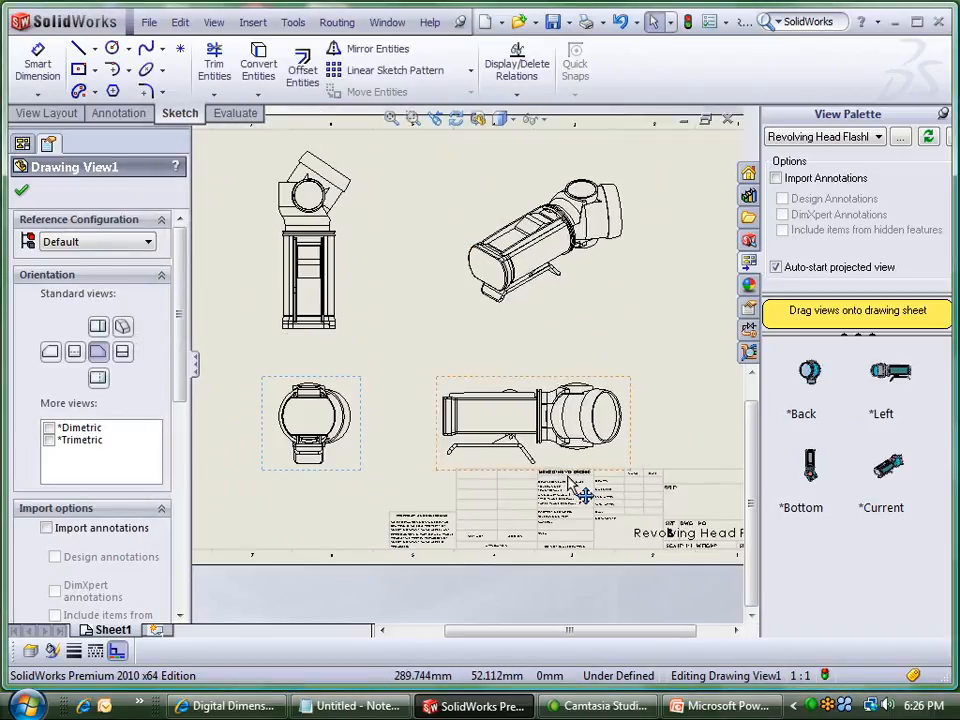
Set the projected right side view's display style to Shaded and examine the flashlight's case, head and lens.
scroll(570, 483, "down", 3)
left_click(561, 369)
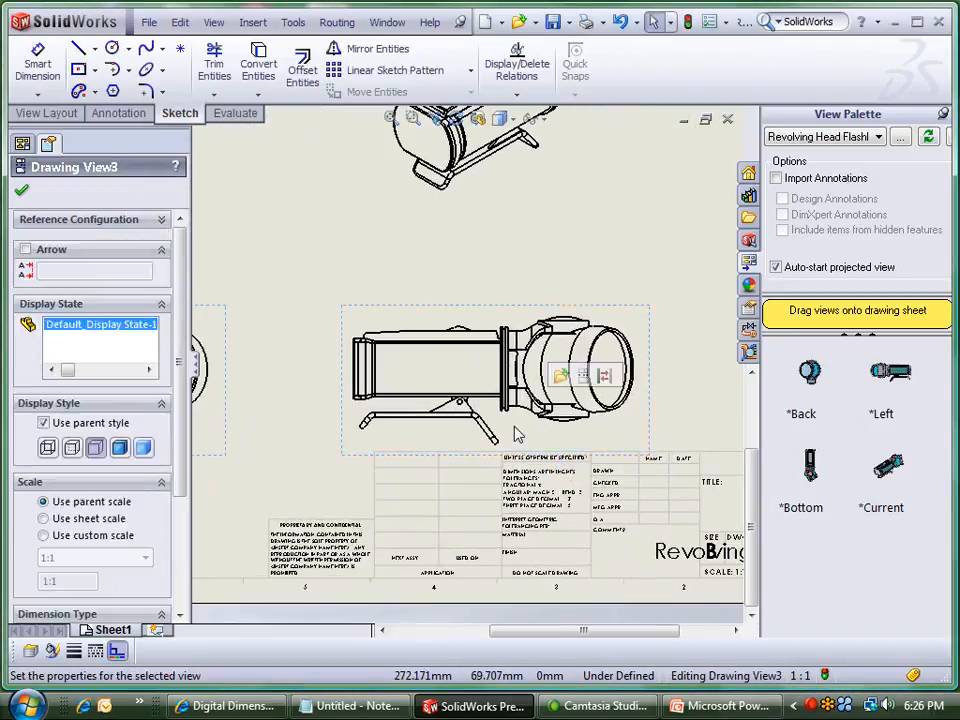
left_click(143, 447)
scroll(528, 436, "down", 2)
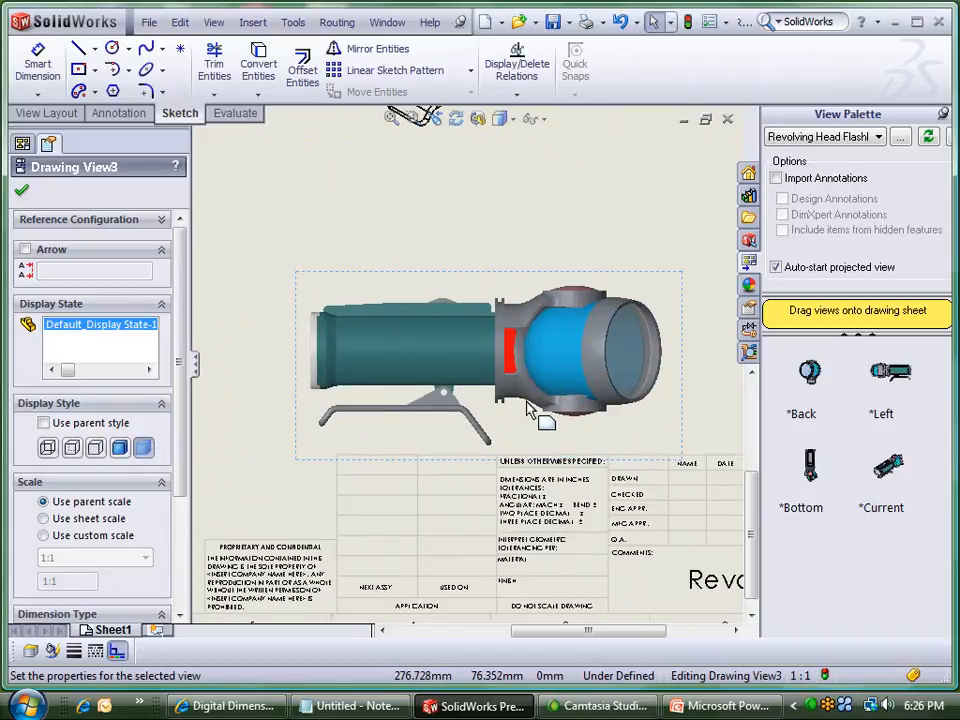
scroll(528, 409, "down", 1)
scroll(401, 349, "down", 2)
scroll(441, 362, "up", 3)
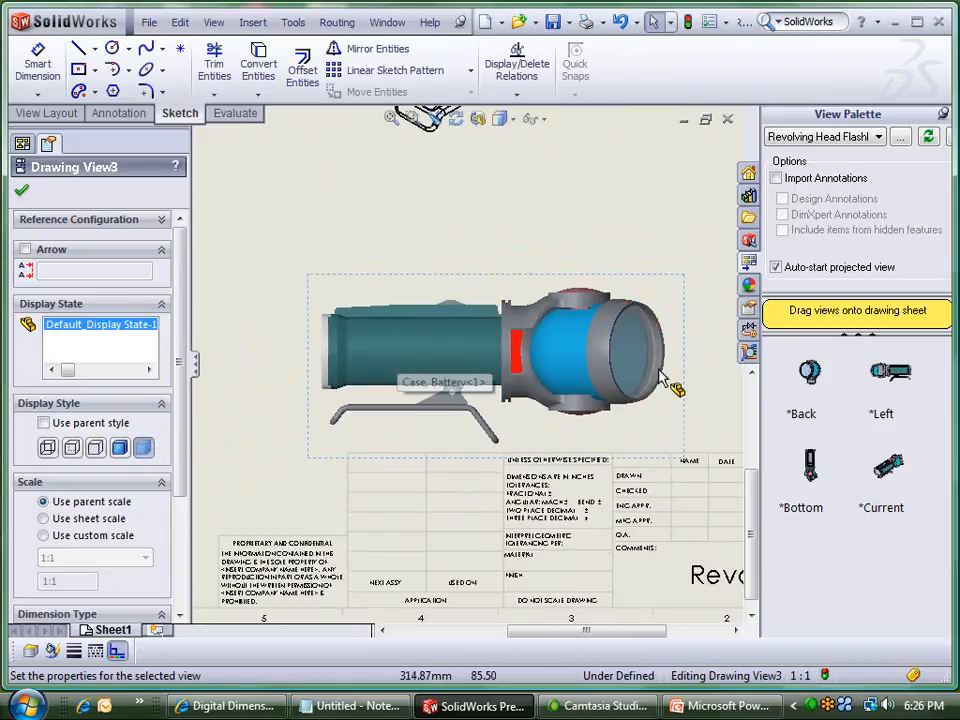
scroll(661, 377, "down", 3)
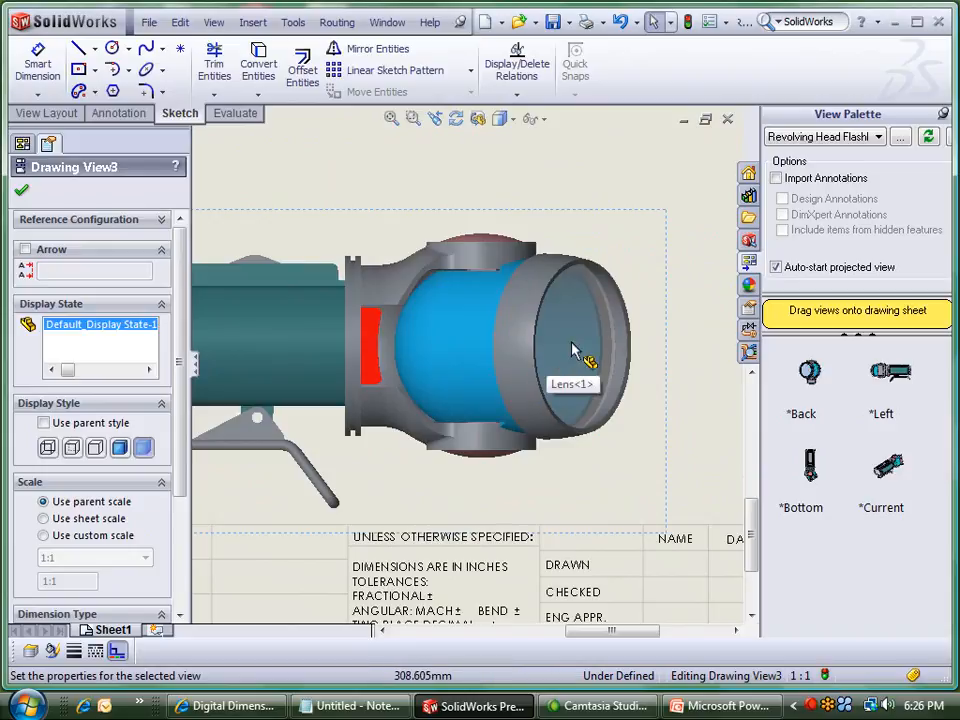
scroll(407, 454, "up", 3)
scroll(411, 435, "up", 1)
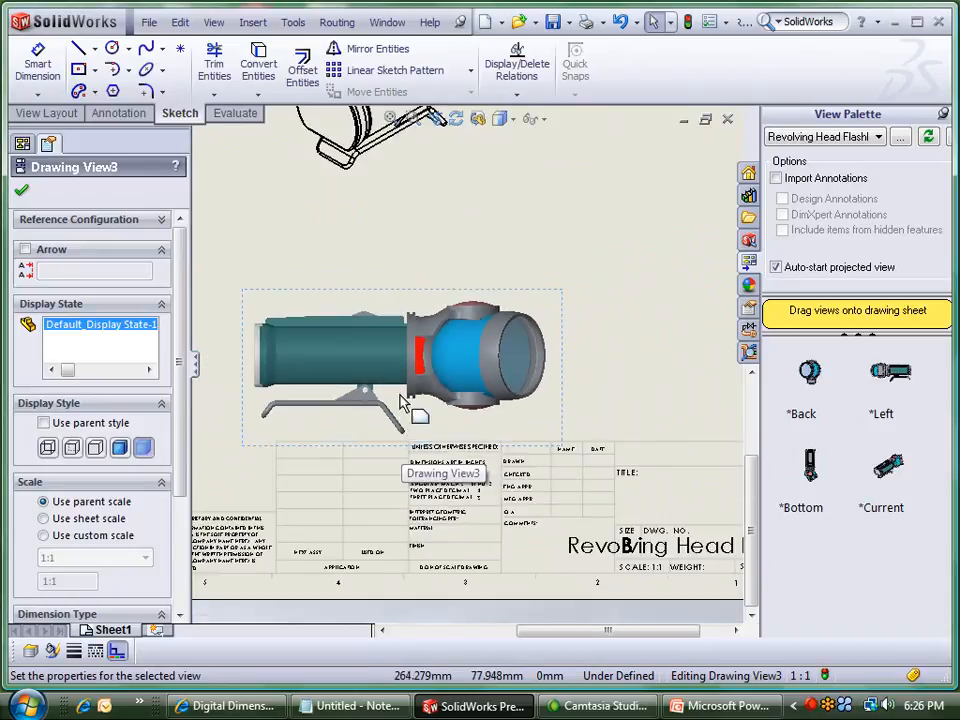
scroll(401, 402, "down", 2)
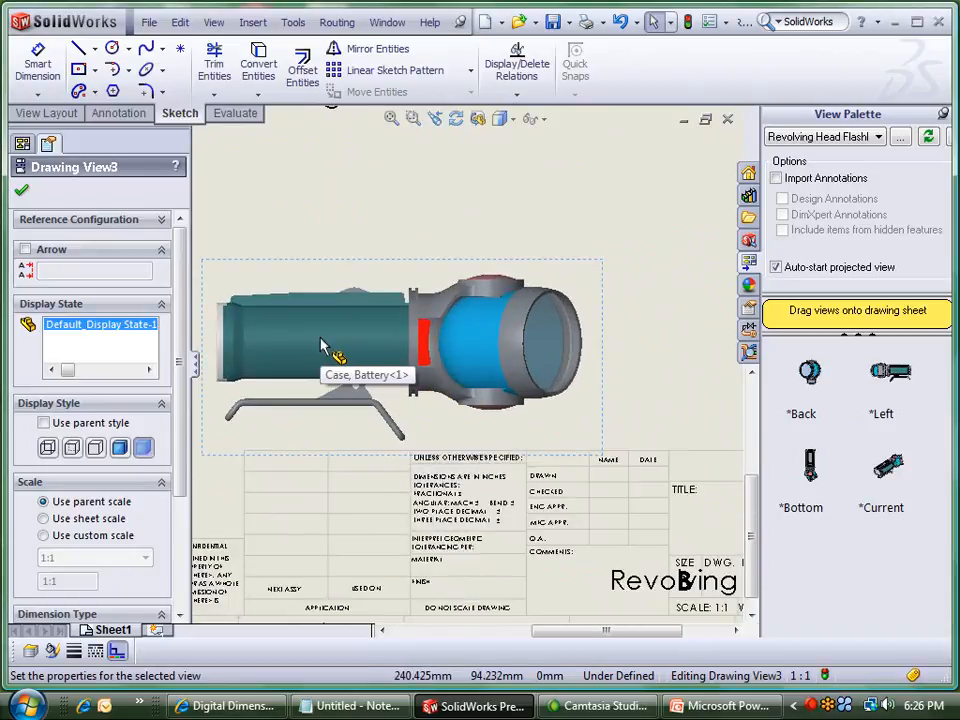
Set the projected right side view's display style to Hidden Lines Visible and examine the inside of the case and head.
left_click(72, 448)
scroll(328, 356, "down", 2)
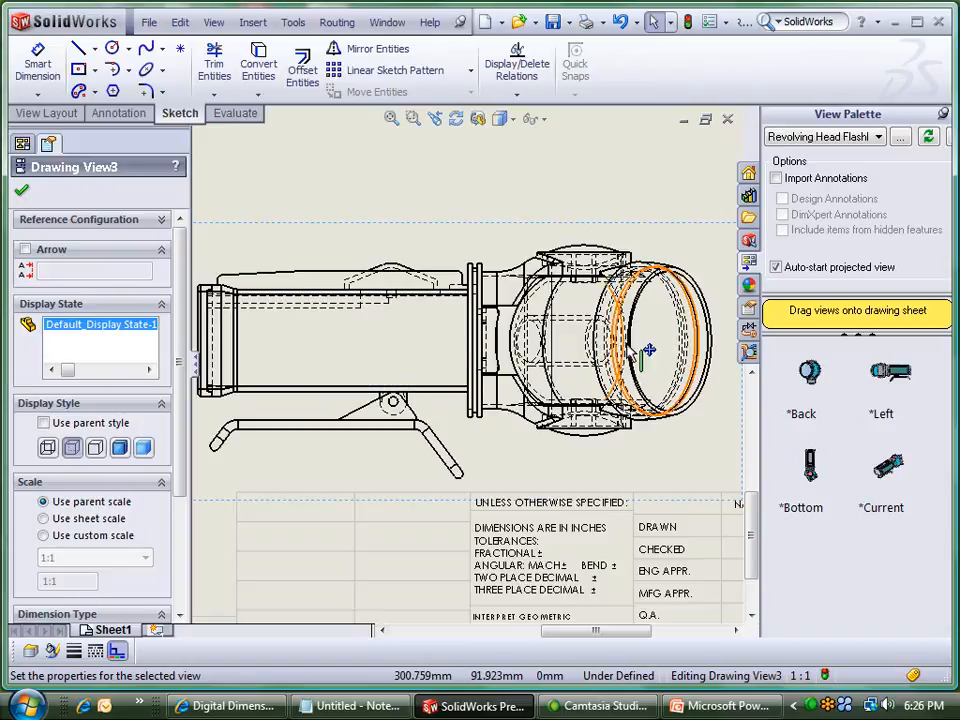
key("z")
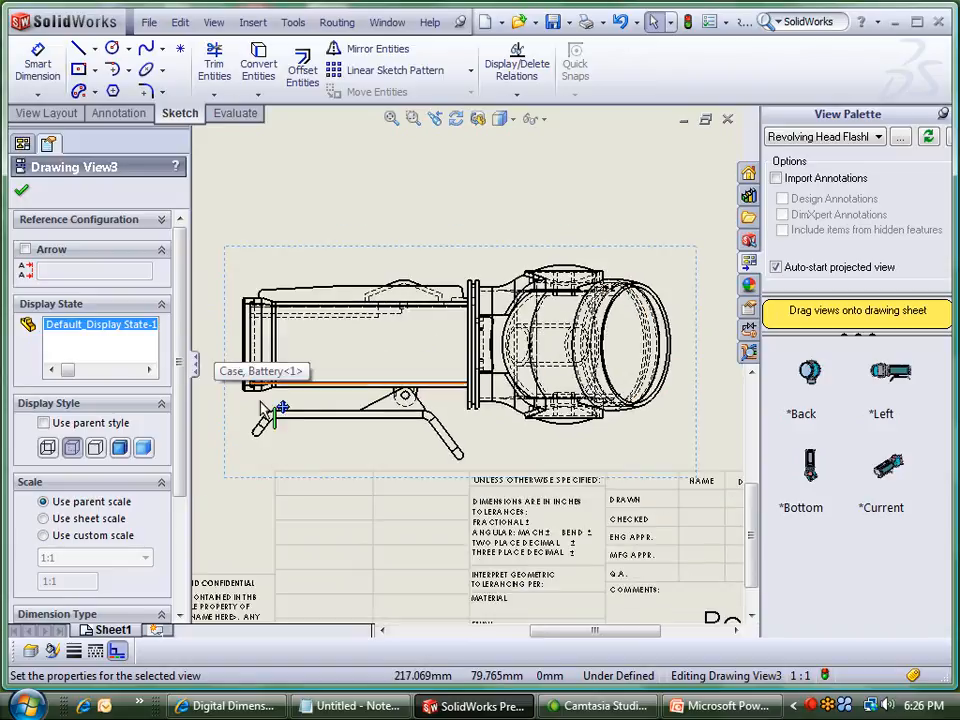
Return the projected right side view to Shaded display and select the isometric view.
left_click(143, 447)
scroll(428, 365, "up", 2)
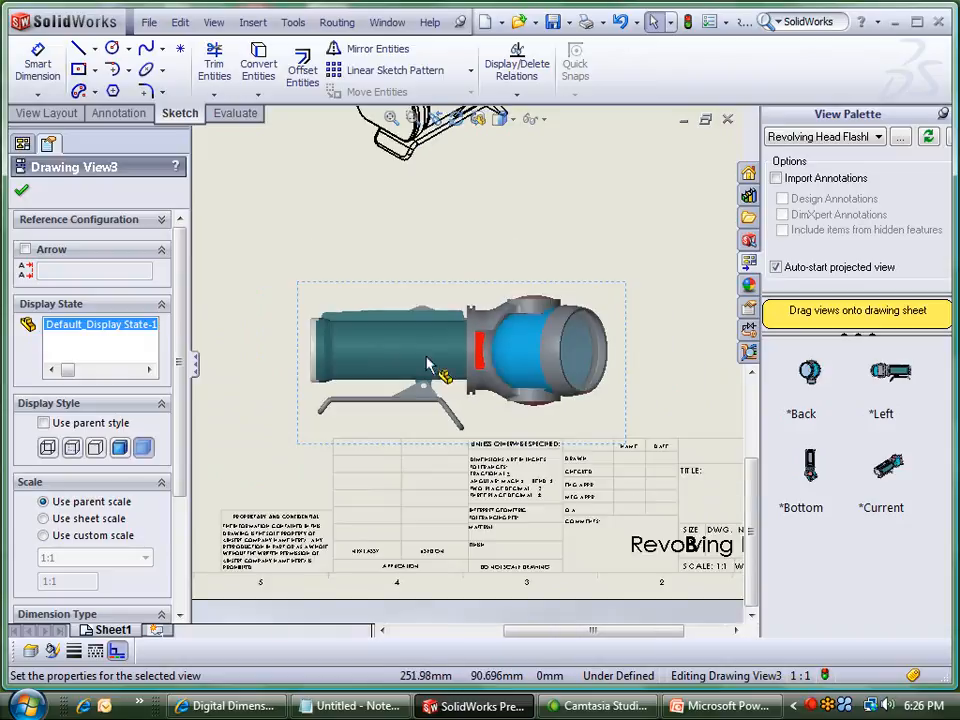
left_click(392, 246)
scroll(367, 287, "up", 3)
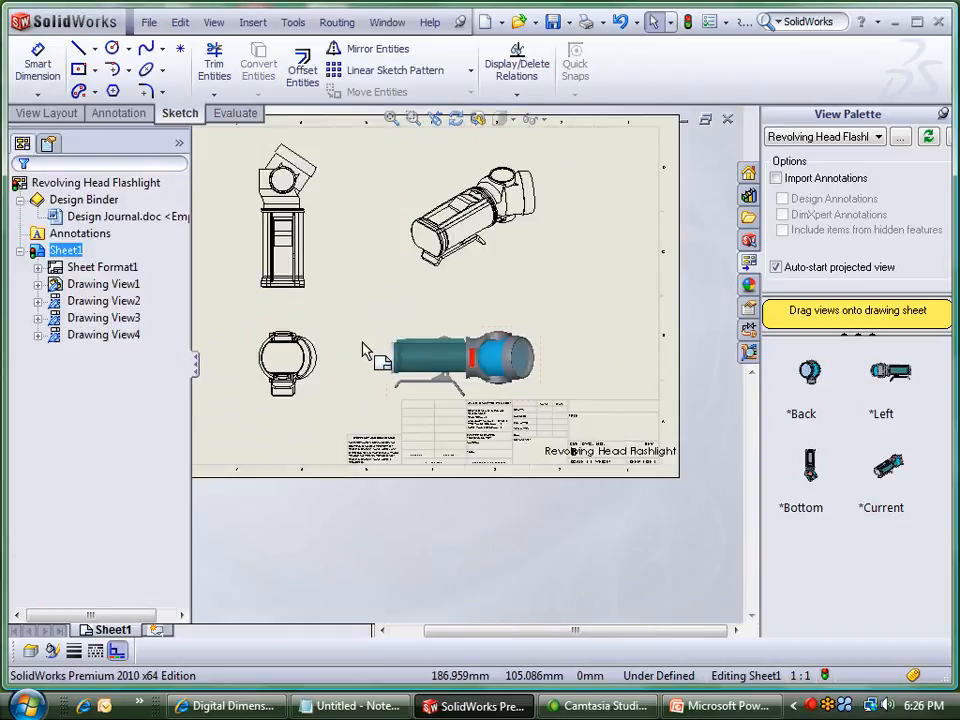
scroll(435, 300, "down", 2)
mouse_move(461, 306)
left_mouse_down()
mouse_move(617, 321)
mouse_move(463, 314)
left_mouse_up()
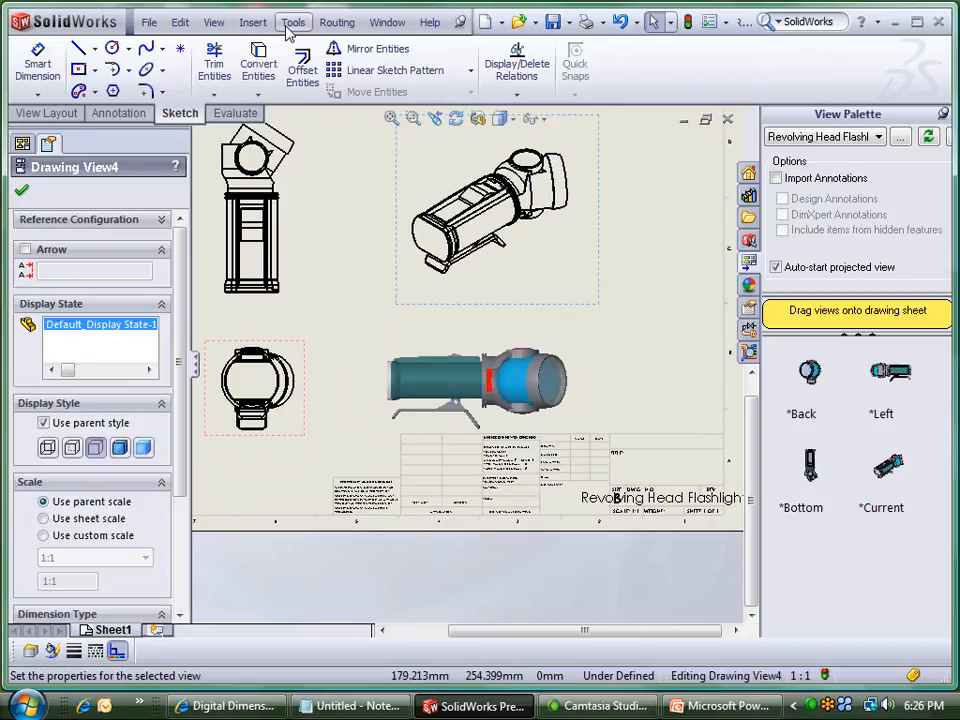
Turn off the system option for drawings that shows contents while dragging a drawing view.
left_click(293, 22)
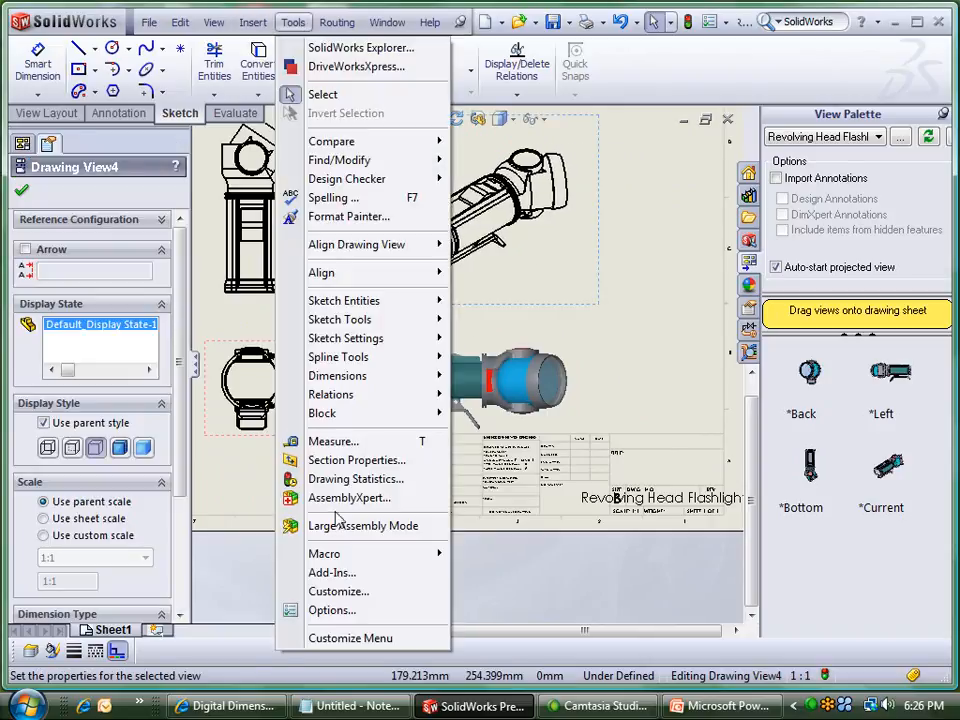
left_click(304, 610)
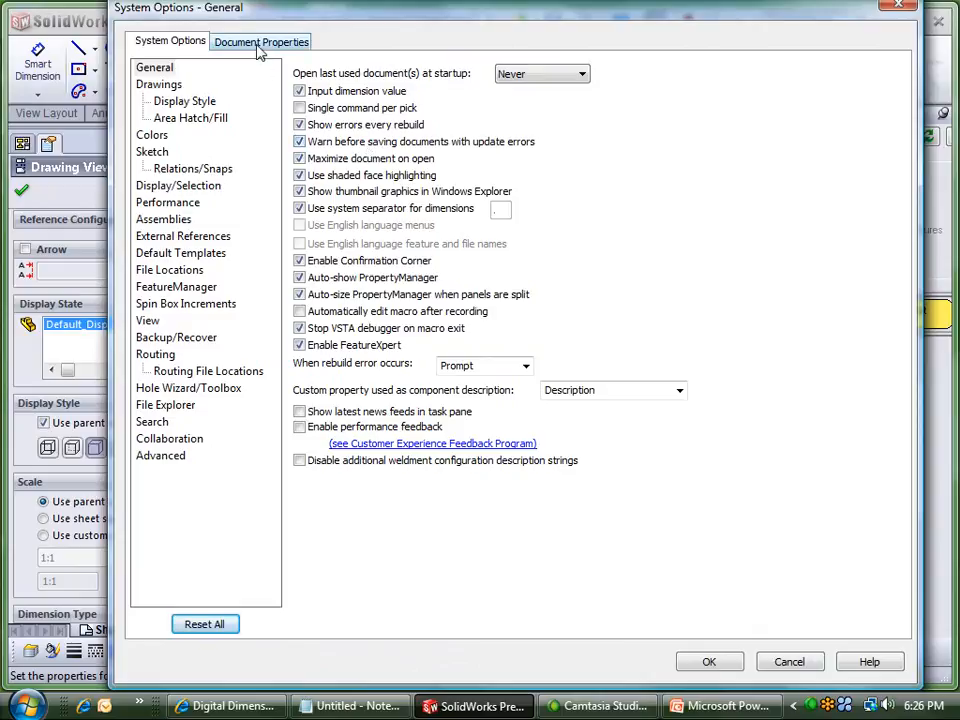
left_click(160, 86)
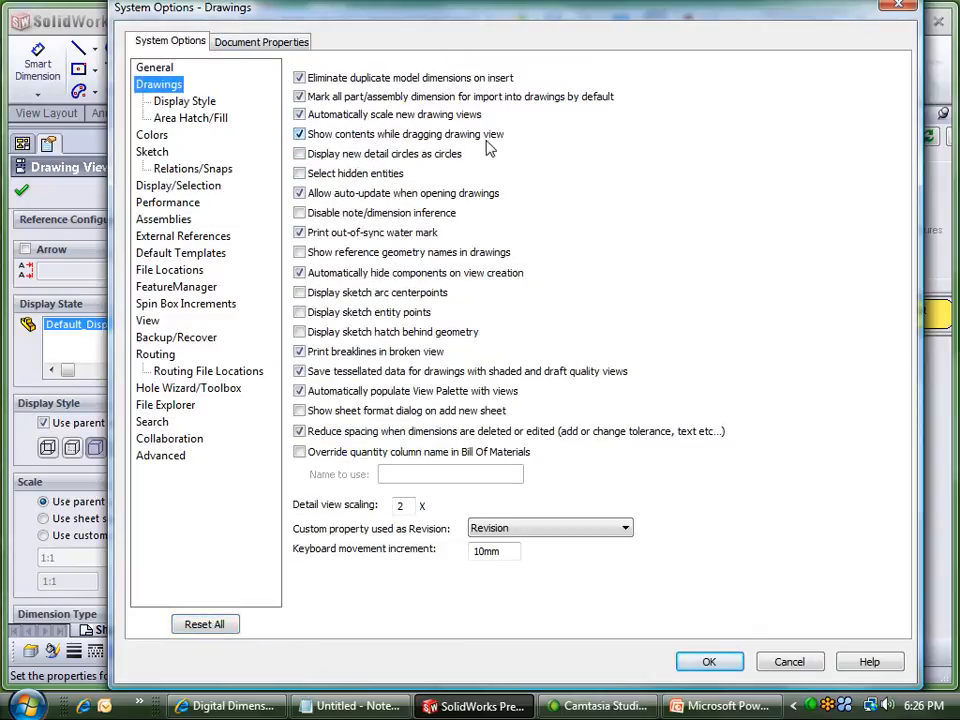
left_click(299, 134)
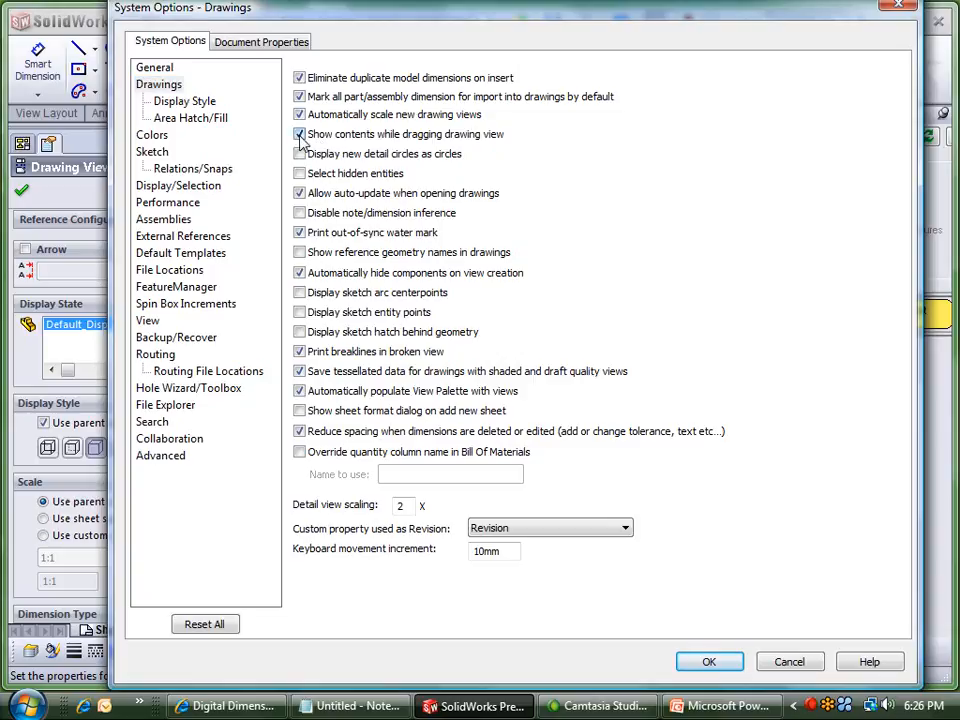
left_click(709, 662)
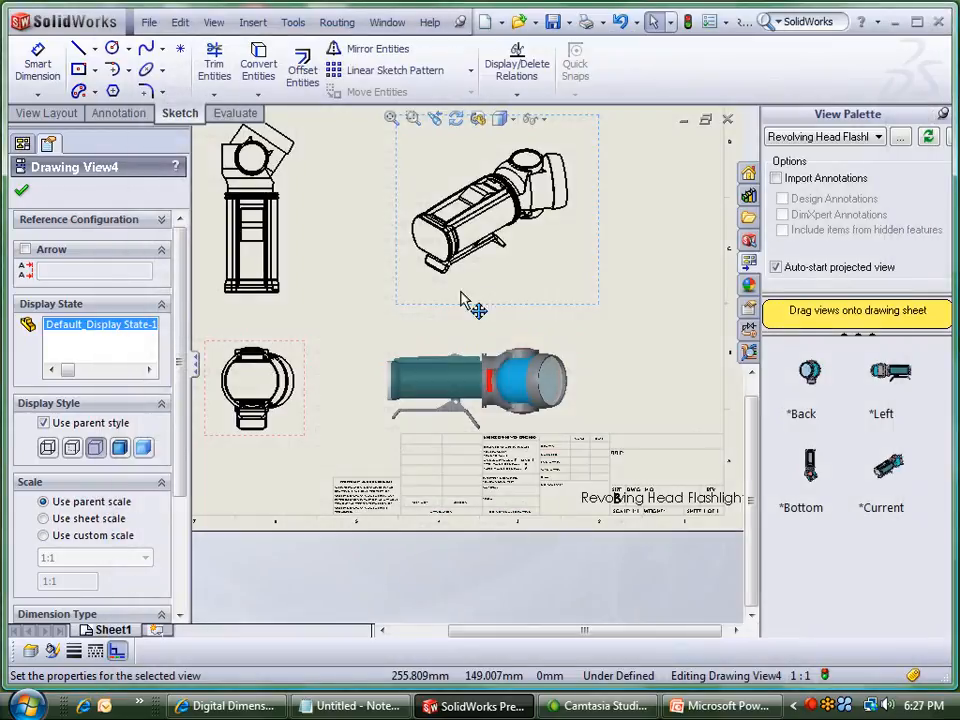
Move the isometric view toward the sheet's right edge and set its display style to Shaded.
mouse_move(456, 317)
left_mouse_down()
mouse_move(594, 339)
mouse_move(480, 322)
mouse_move(364, 328)
mouse_move(660, 322)
mouse_move(566, 324)
mouse_move(614, 326)
left_mouse_up()
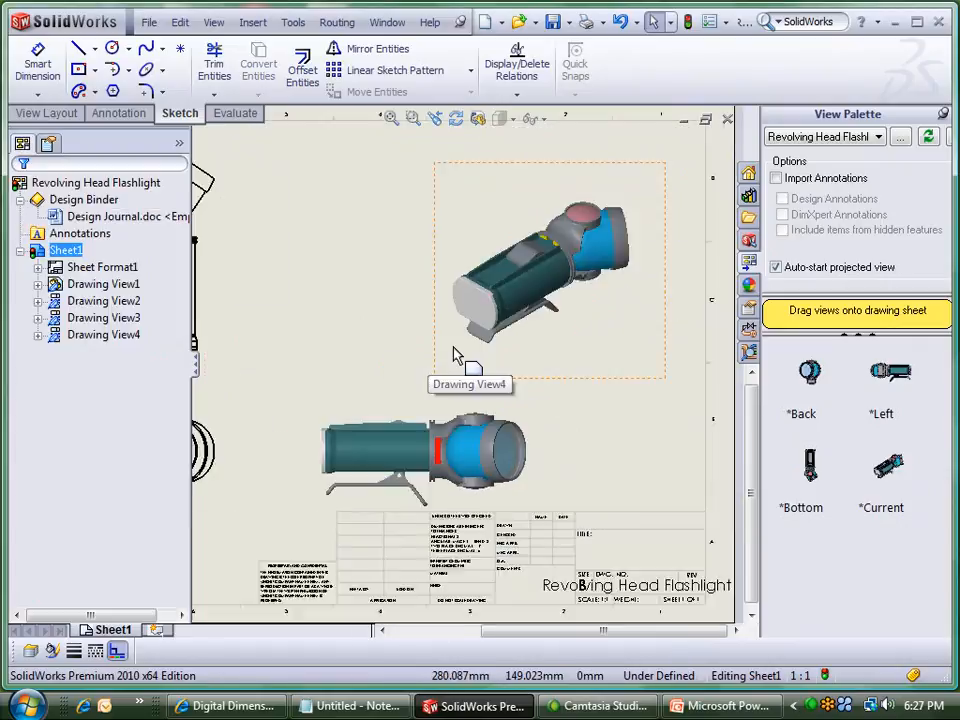
scroll(455, 355, "up", 1)
mouse_move(522, 379)
left_mouse_down()
mouse_move(396, 380)
mouse_move(557, 376)
mouse_move(476, 369)
mouse_move(483, 382)
mouse_move(510, 377)
mouse_move(474, 381)
mouse_move(508, 369)
left_mouse_up()
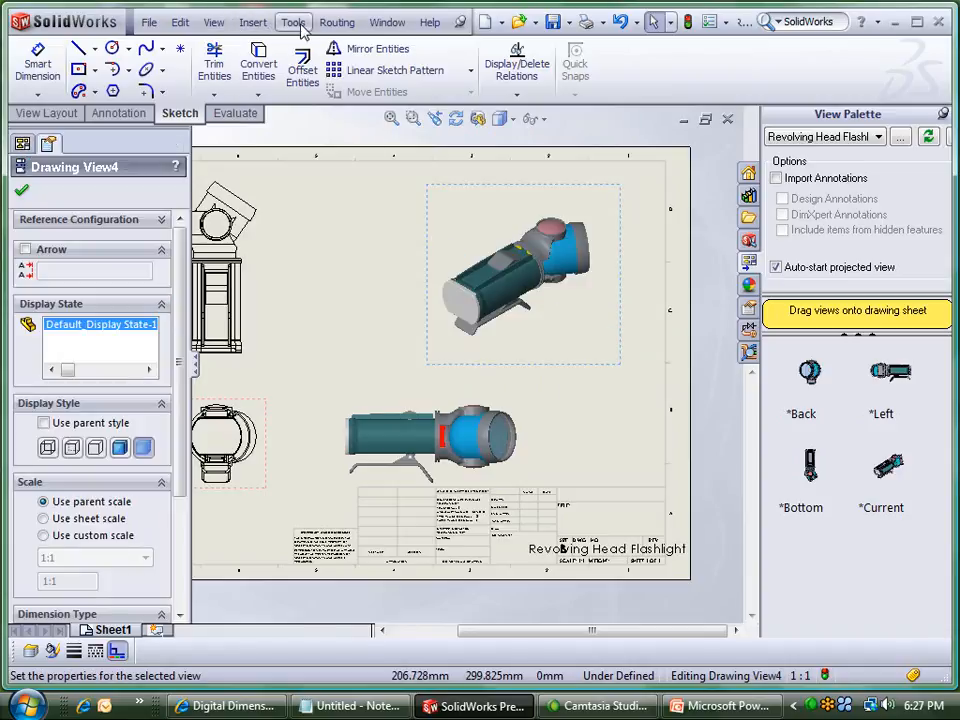
Turn on Show contents while dragging drawing view in the system options for drawings.
left_click(430, 22)
left_click(730, 24)
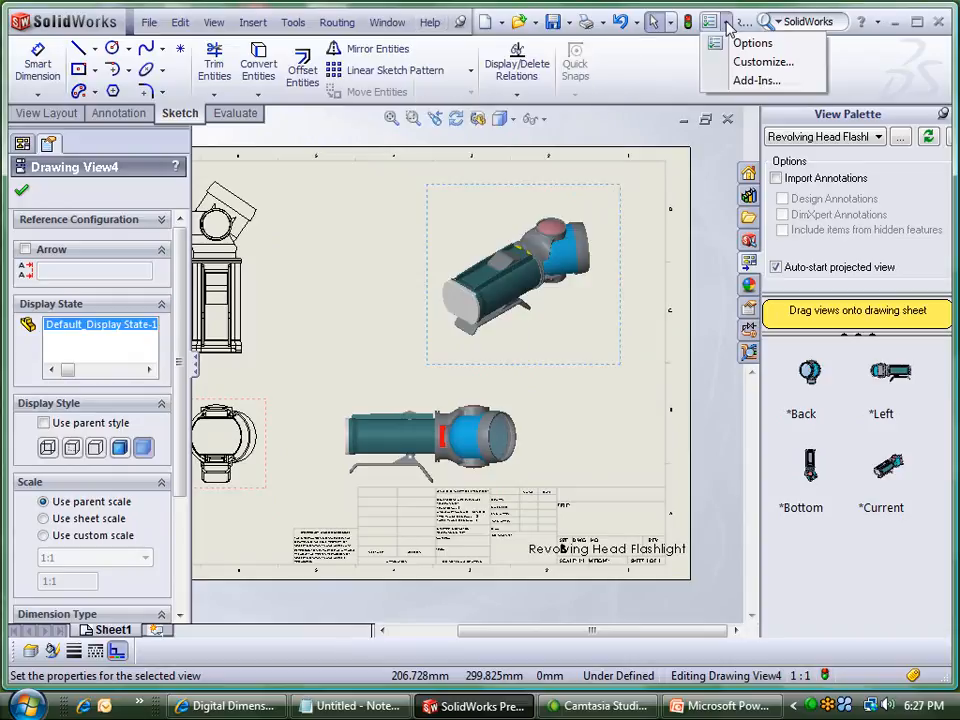
left_click(752, 41)
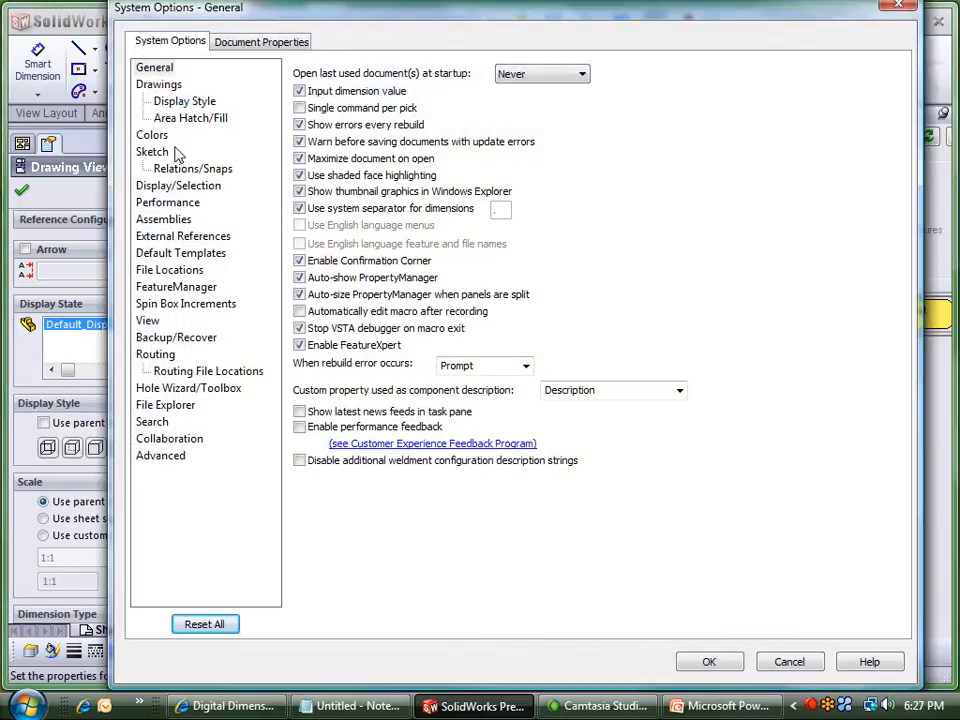
left_click(170, 88)
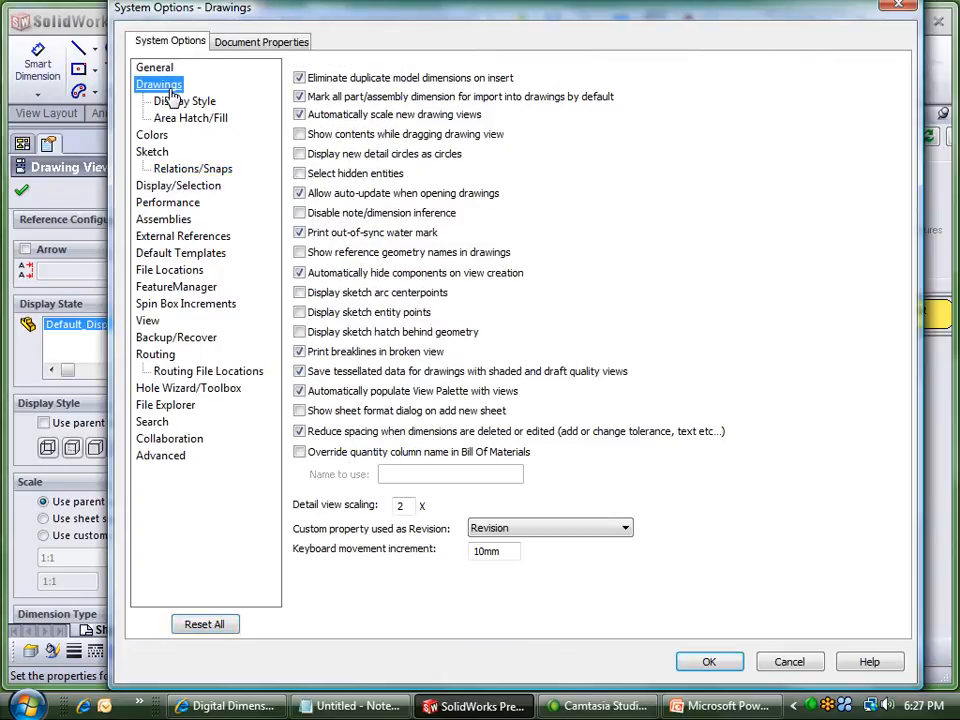
left_click(299, 134)
left_click(709, 663)
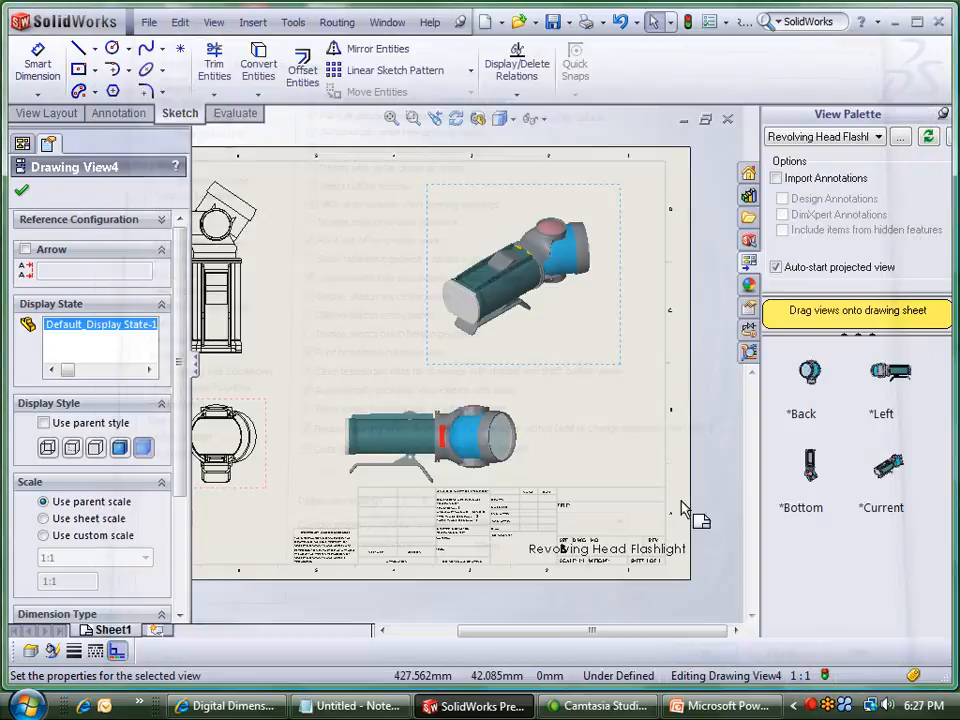
Move the shaded isometric view back toward the top view, above the right side view, and clear the selection.
mouse_move(512, 372)
left_mouse_down()
mouse_move(396, 377)
mouse_move(531, 364)
mouse_move(413, 360)
mouse_move(456, 358)
left_mouse_up()
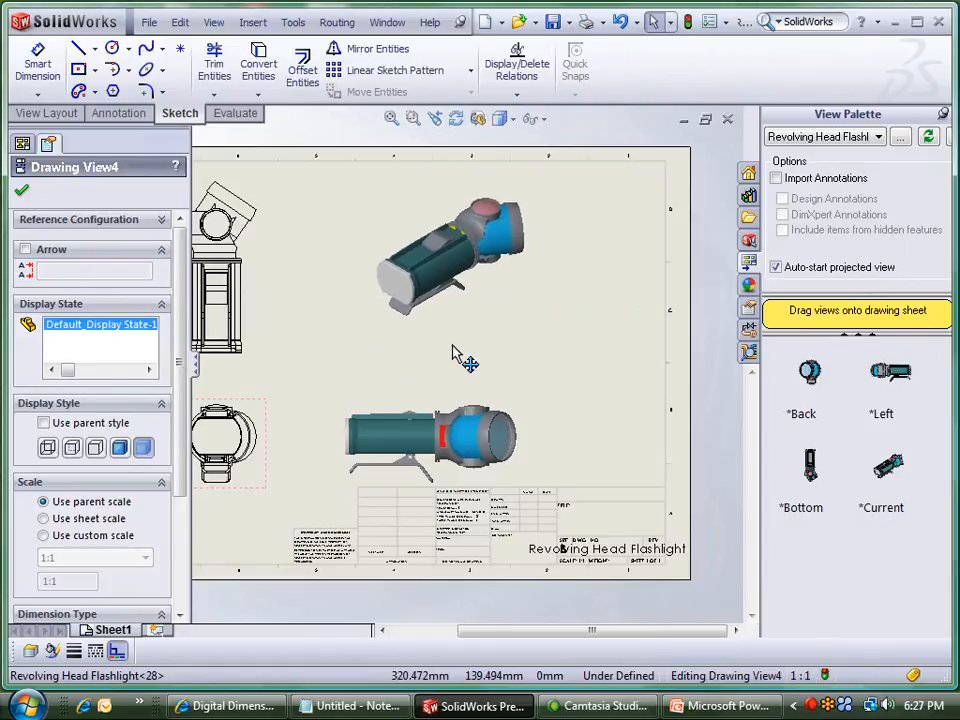
key("z")
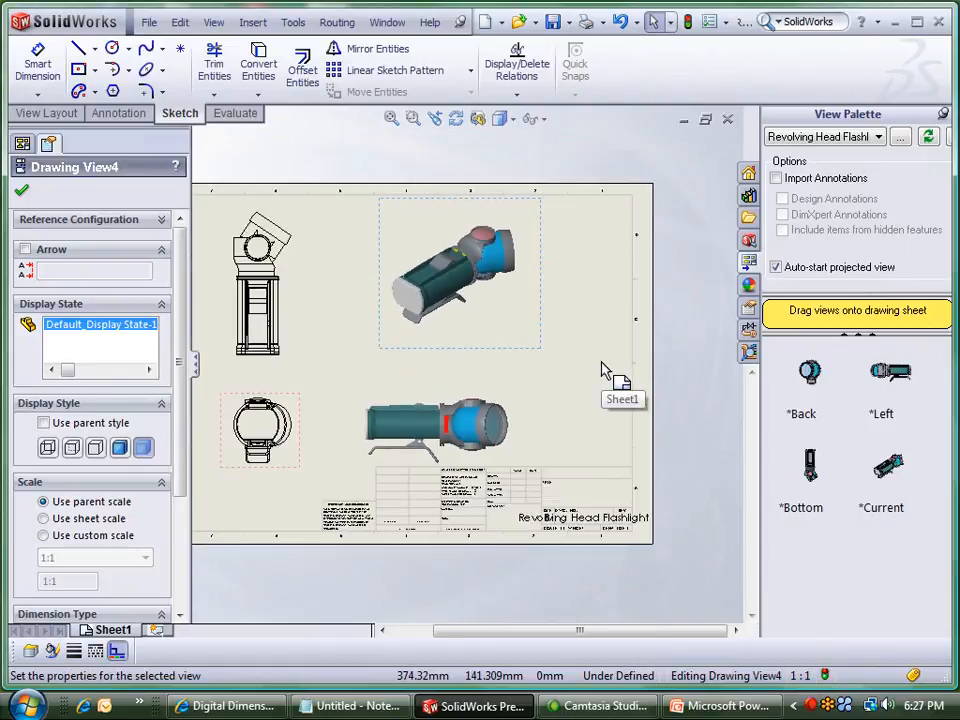
key("z")
key("Escape")
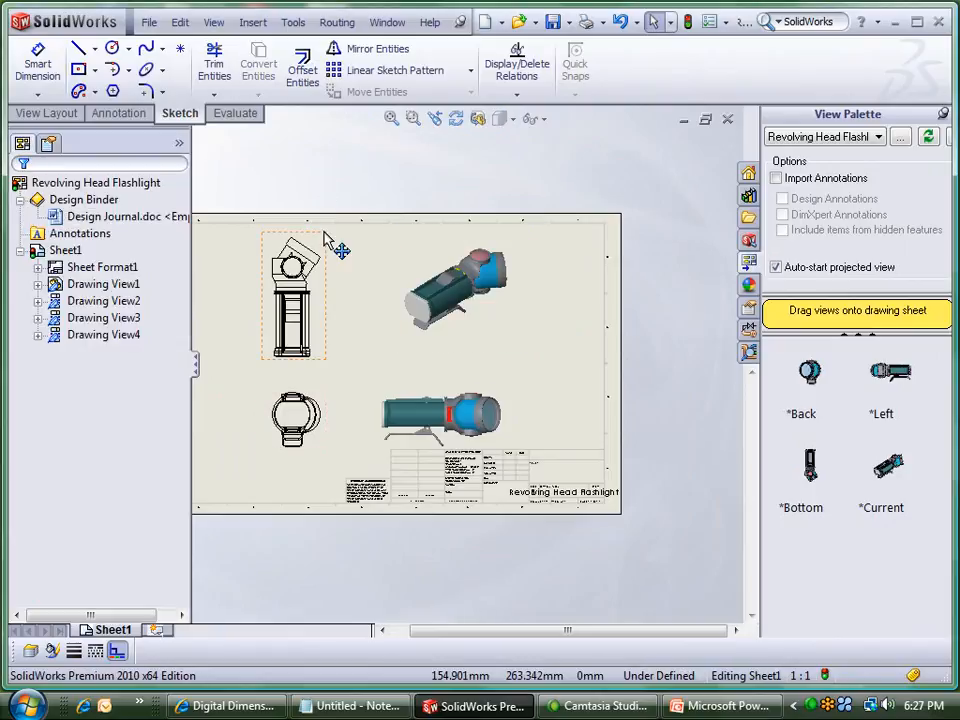
left_click(98, 301)
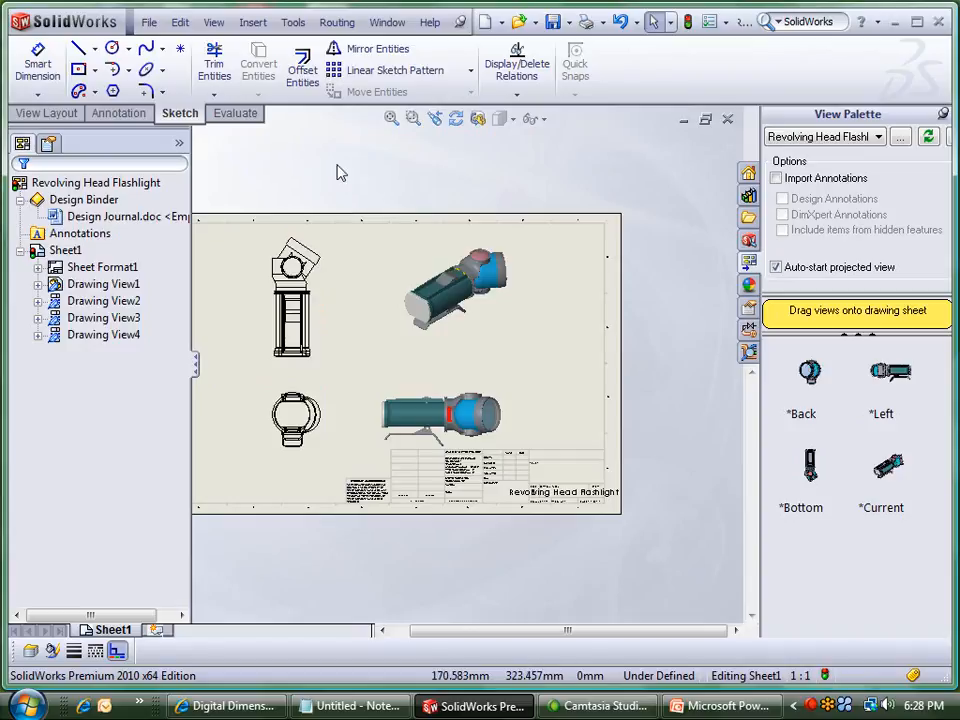
Close the Revolving Head Flashlight drawing without saving its changes.
left_click(150, 23)
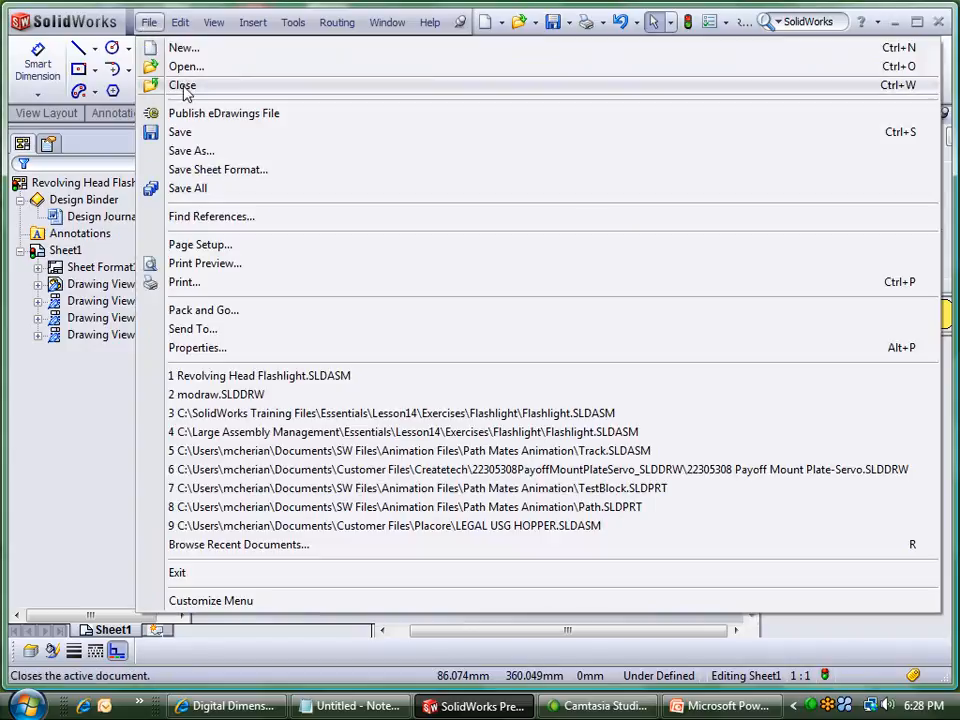
left_click(180, 85)
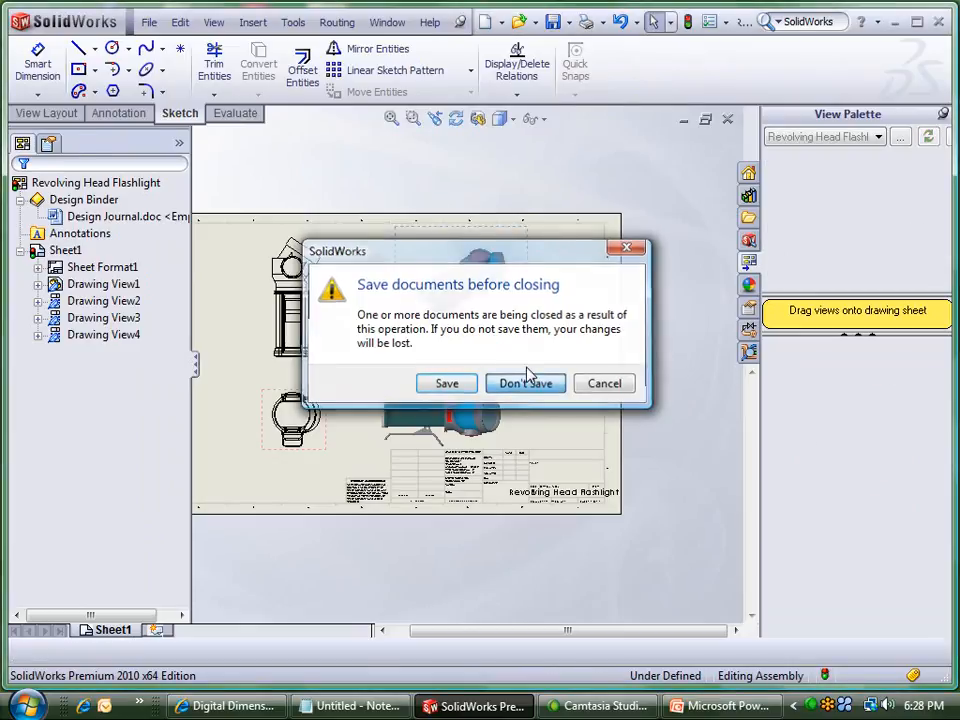
left_click(527, 382)
Open modraw.SLDDRW from the Assembly Views folder as lightweight, declining to resolve the components with differing units.
left_click(150, 23)
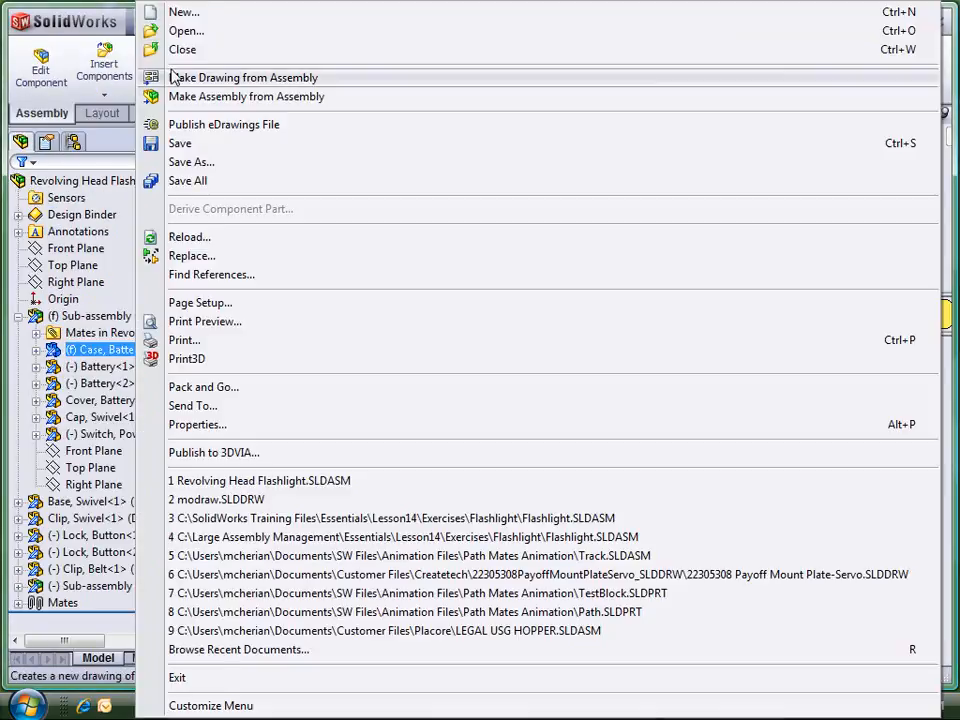
mouse_move(180, 22)
mouse_move(150, 22)
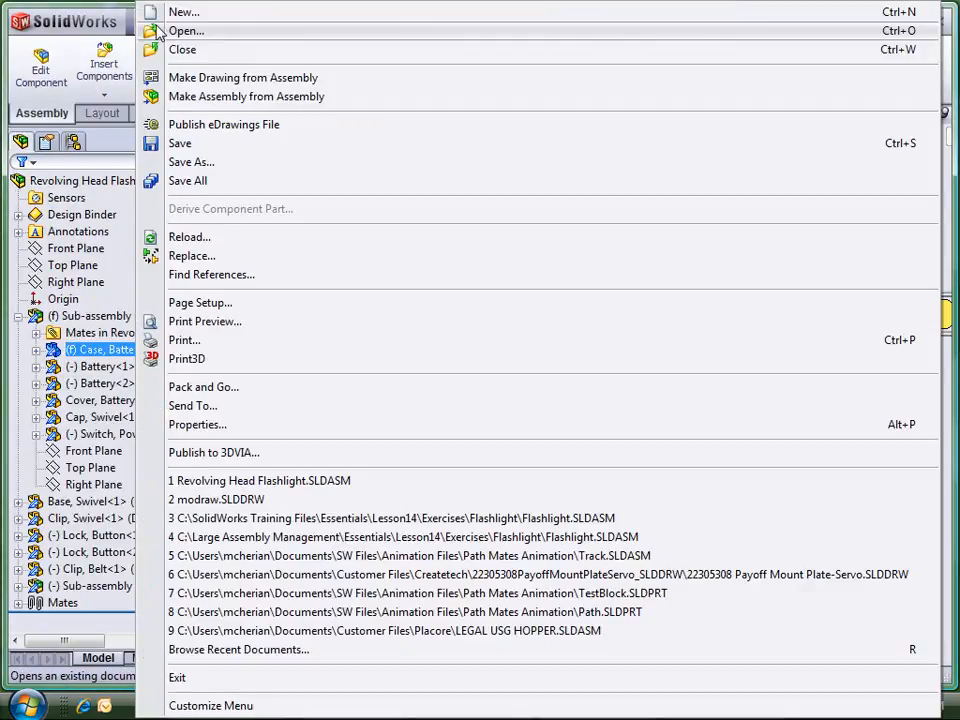
left_click(184, 31)
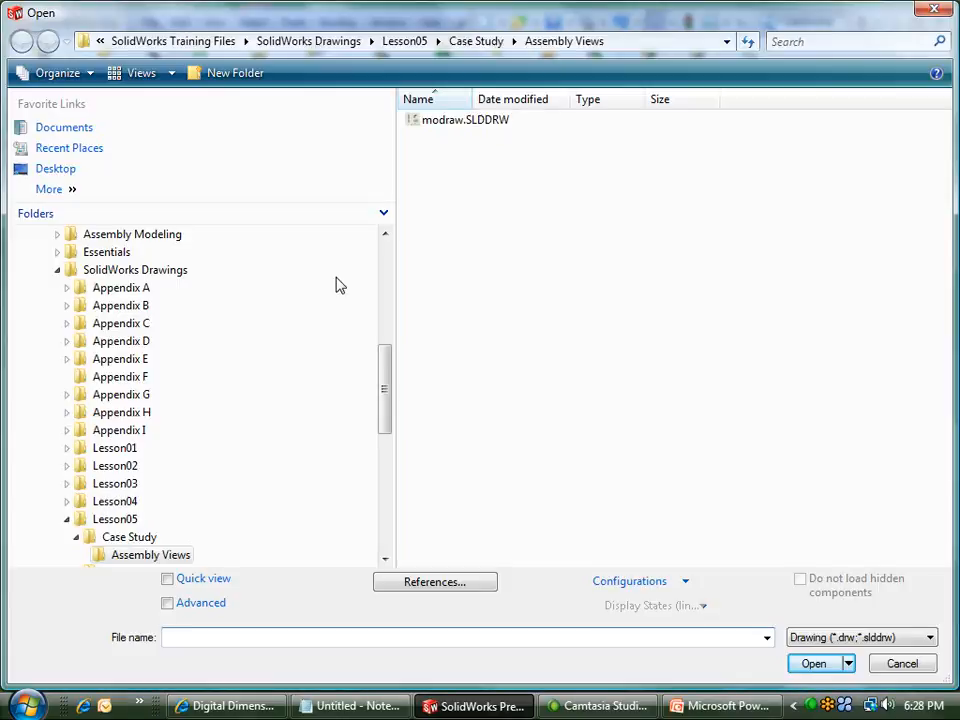
left_click(449, 125)
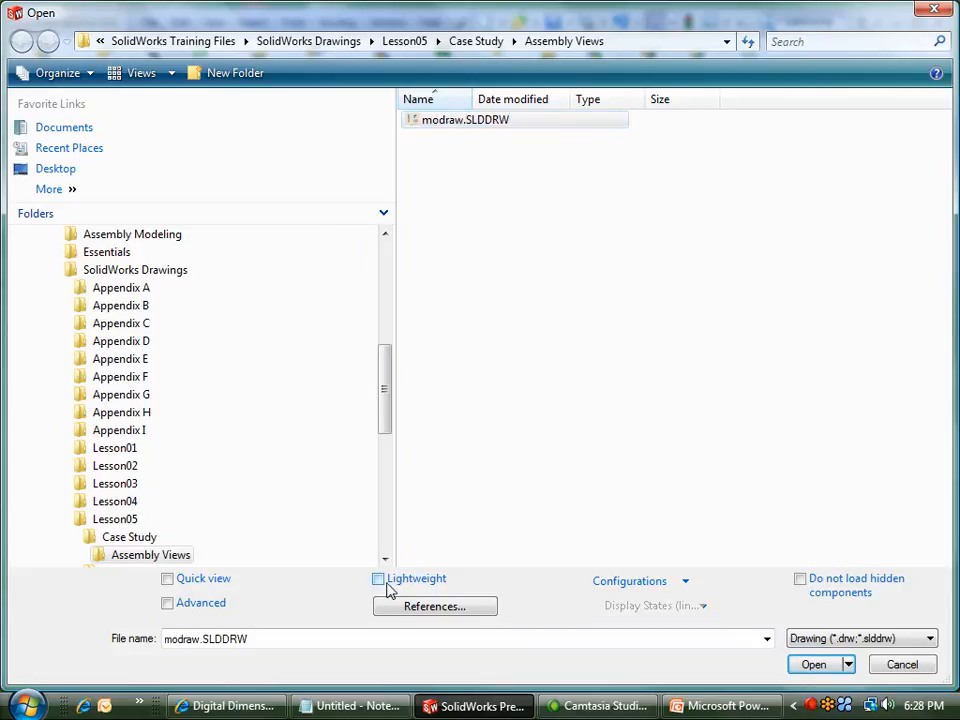
left_click(379, 582)
left_click(815, 666)
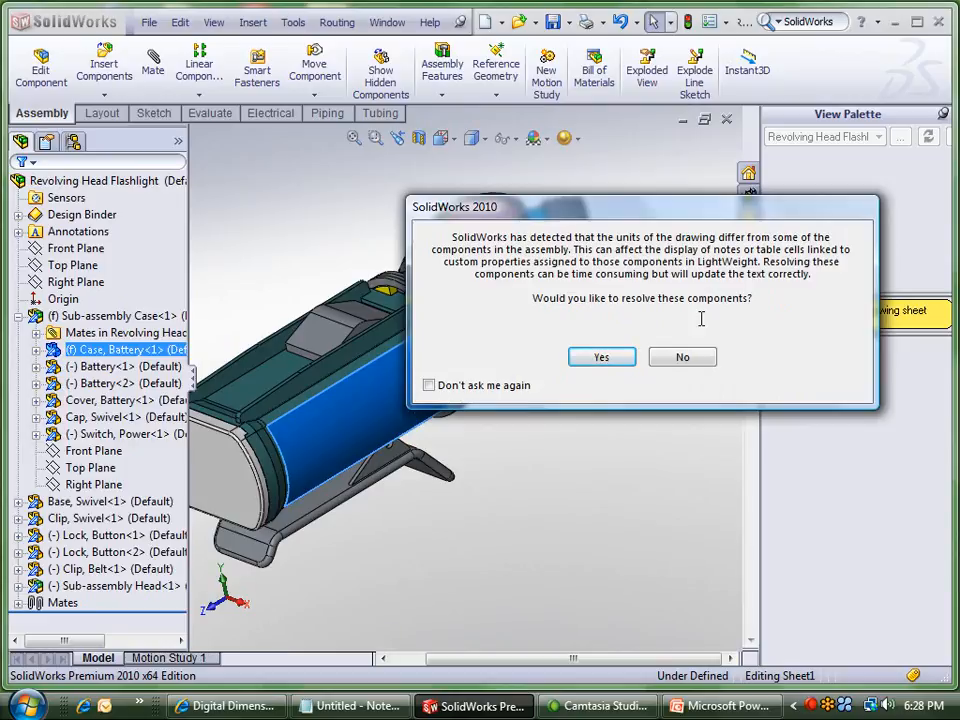
left_click(688, 360)
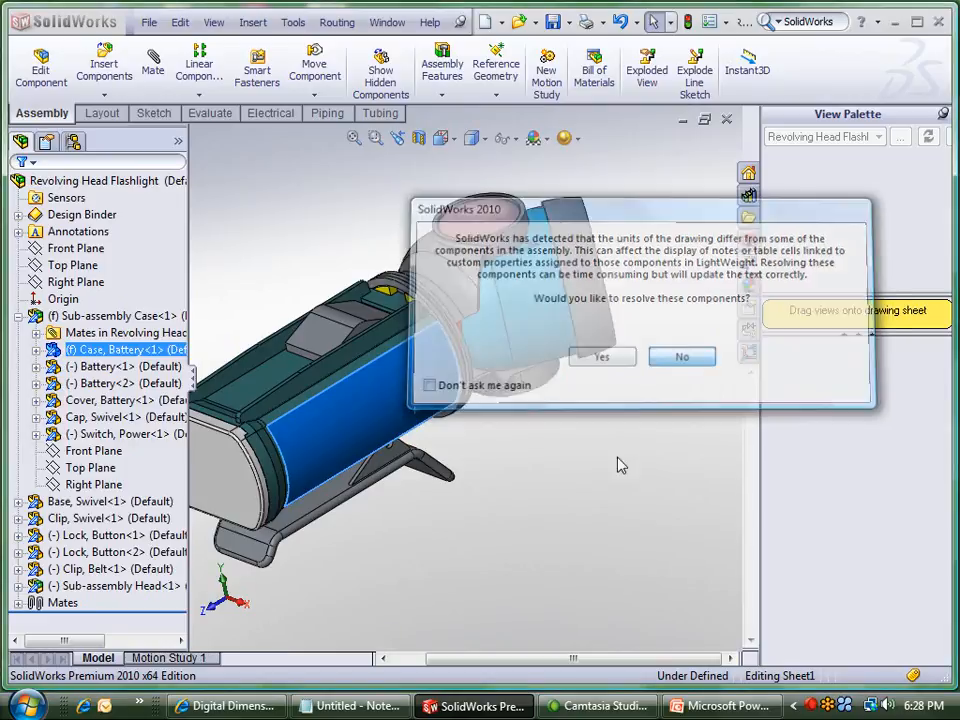
Expand Sheet1 and Drawing View1 down to the Revolving Head Flashlight's components and set the lightweight assembly to resolved.
scroll(450, 386, "down", 1)
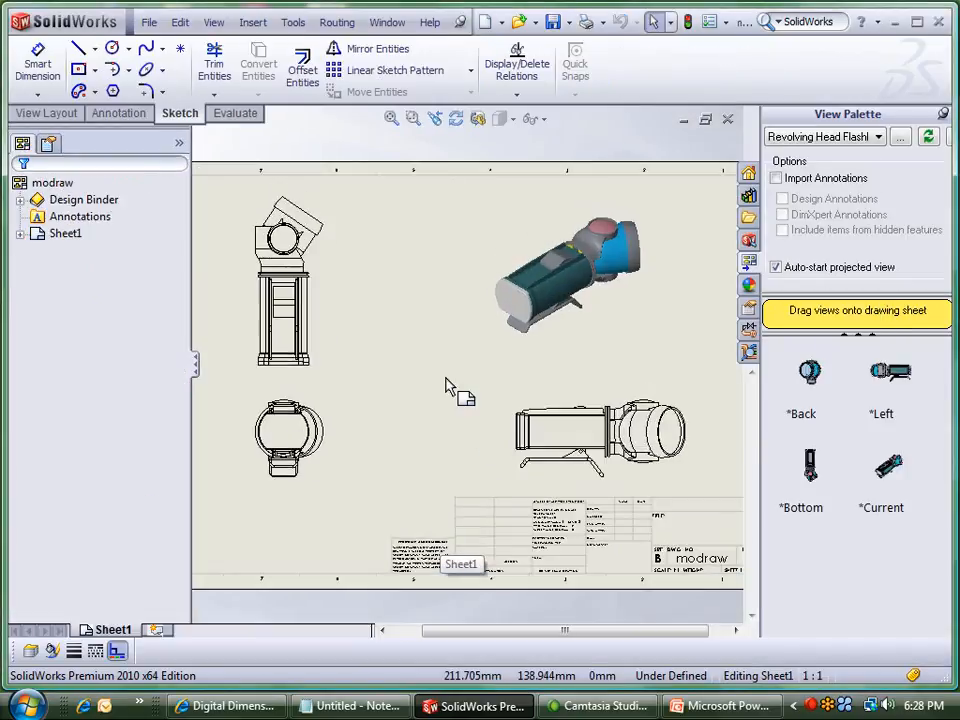
left_click(20, 234)
left_click(37, 268)
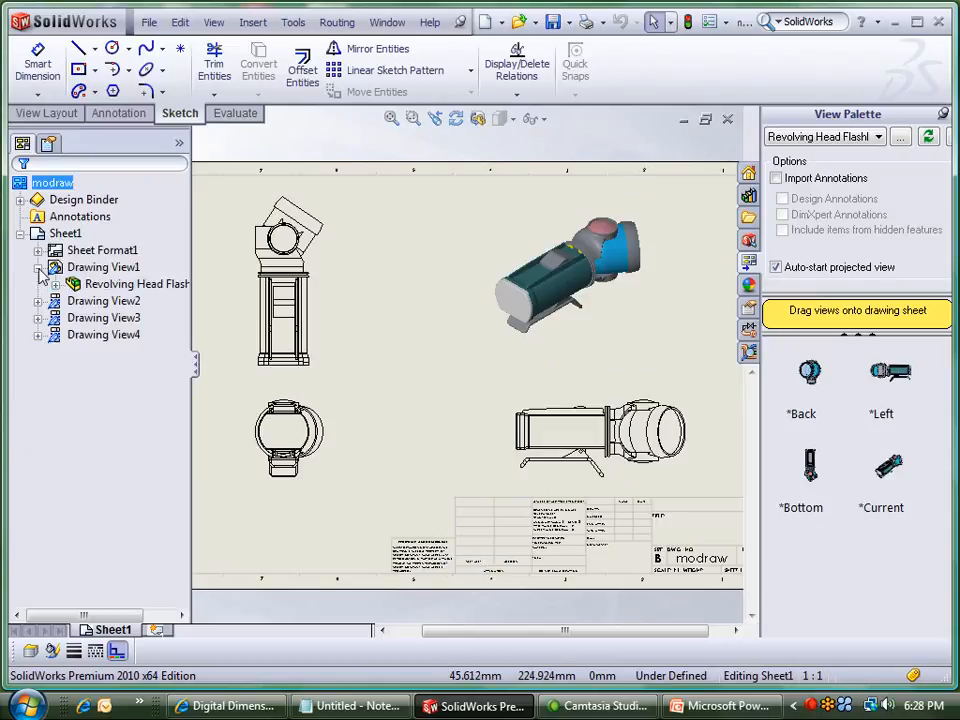
left_click(55, 285)
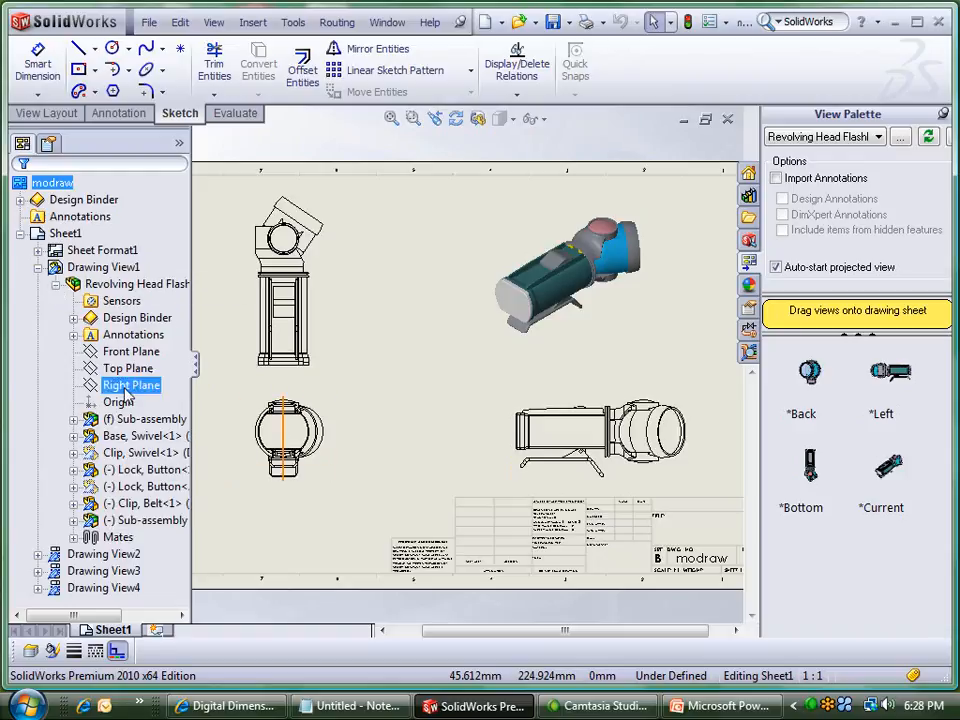
right_click(104, 289)
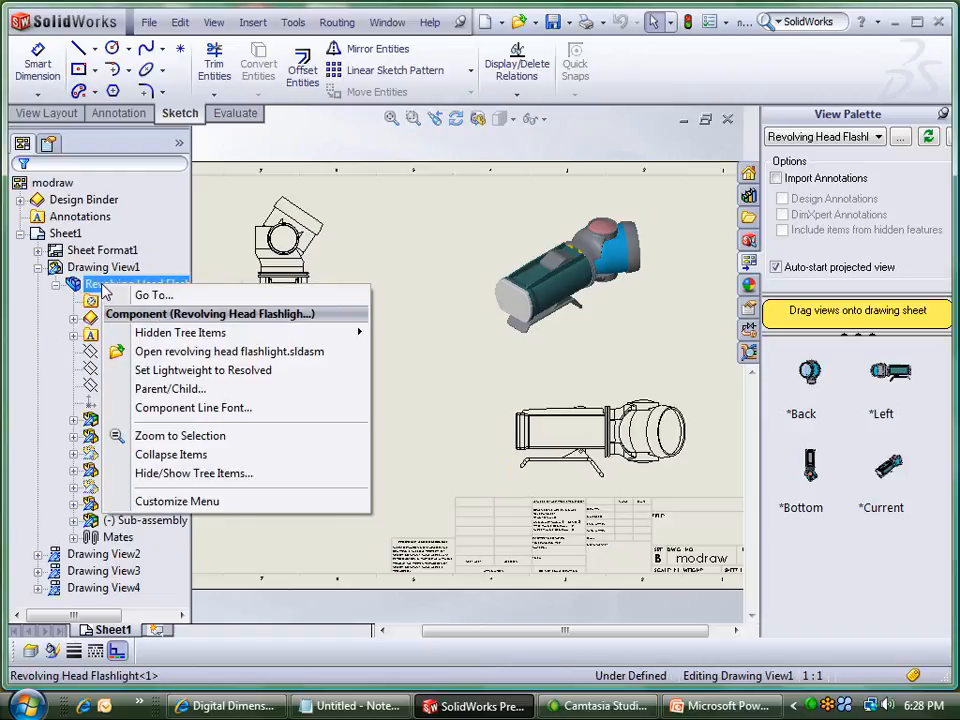
left_click(180, 370)
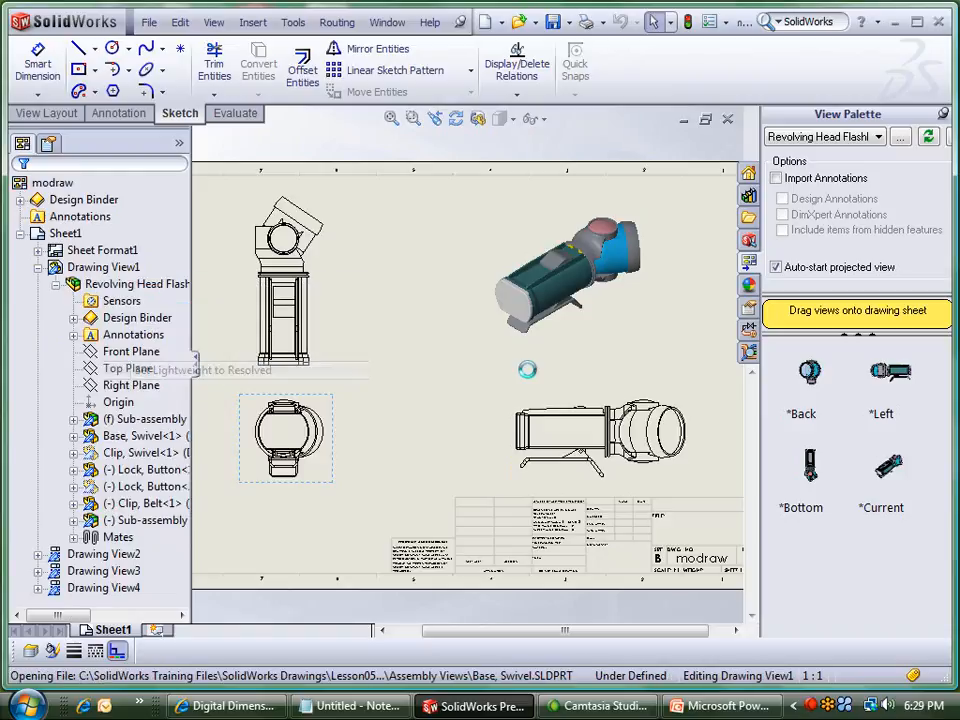
left_click(110, 351)
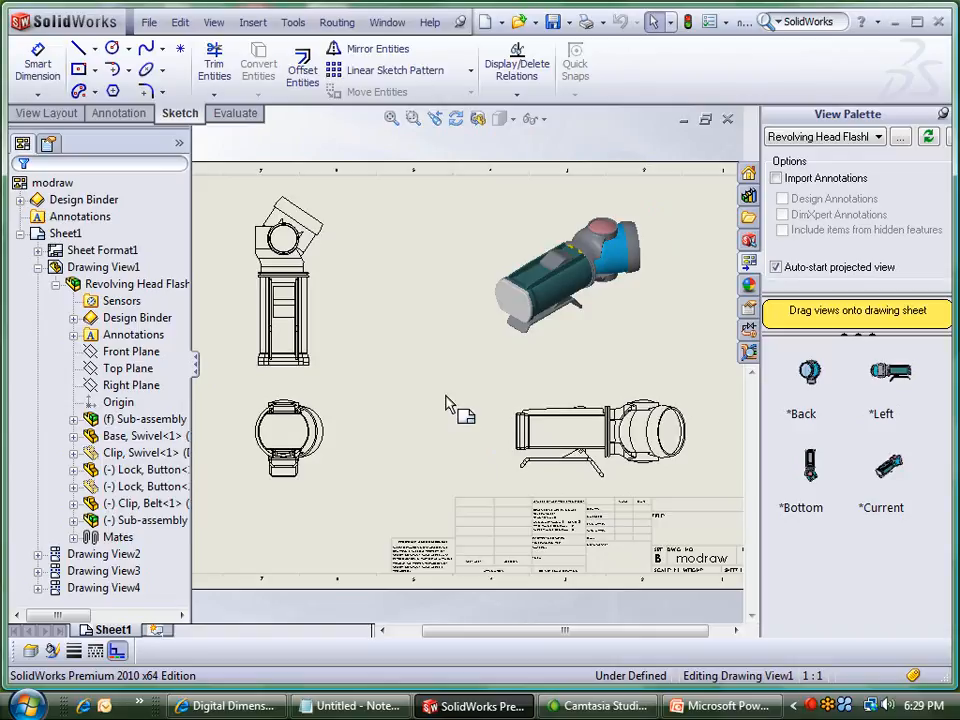
Switch to the PowerPoint slideshow and advance to the Lightweight Drawings slide.
left_click(712, 706)
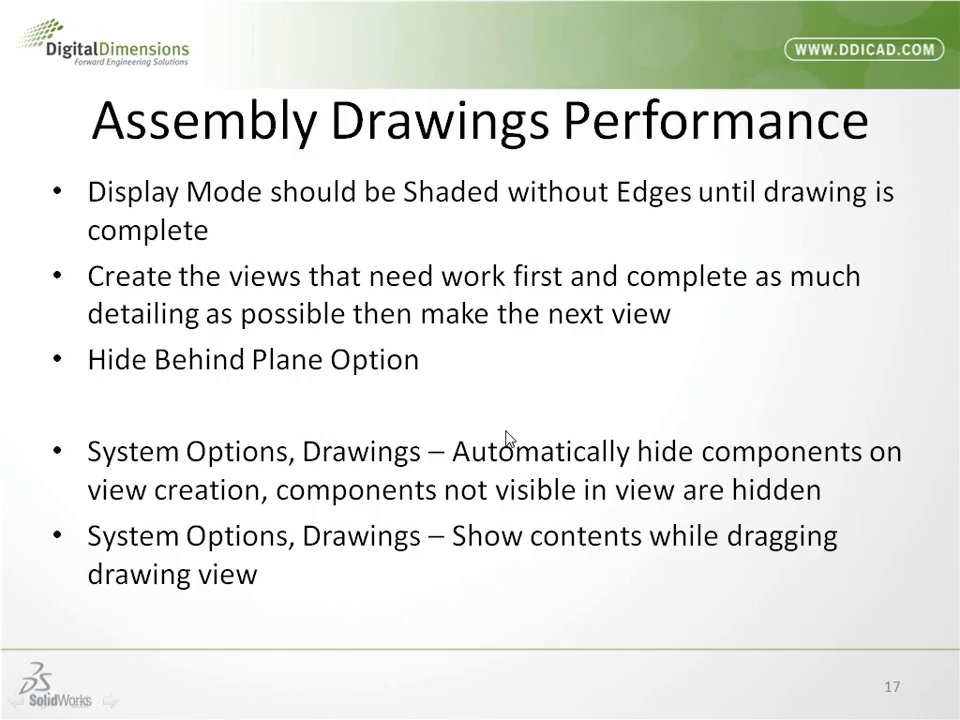
key("Right")
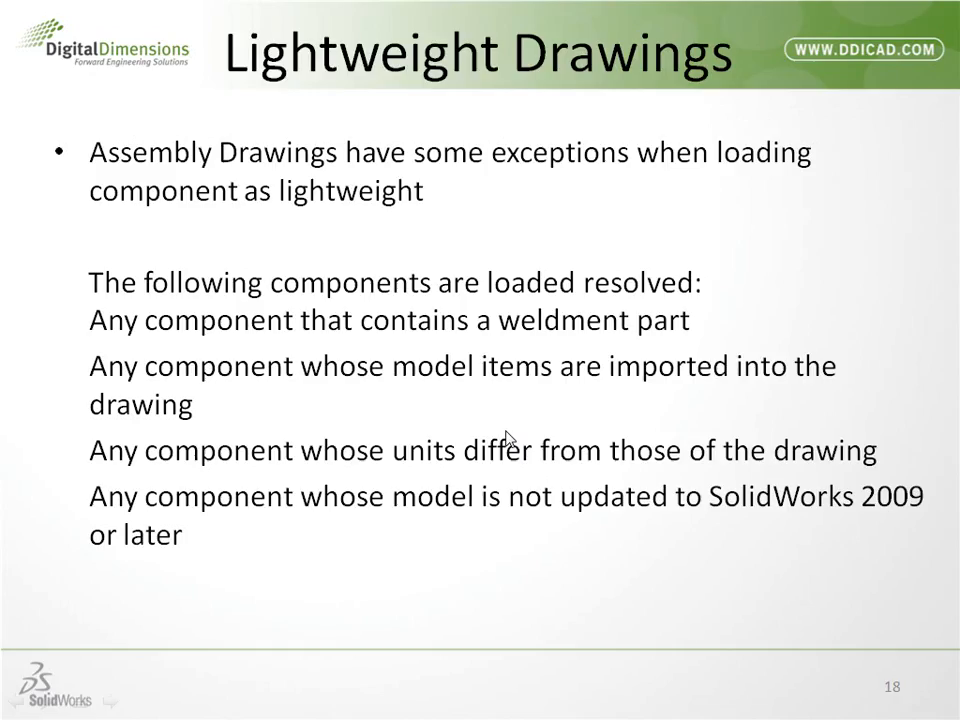